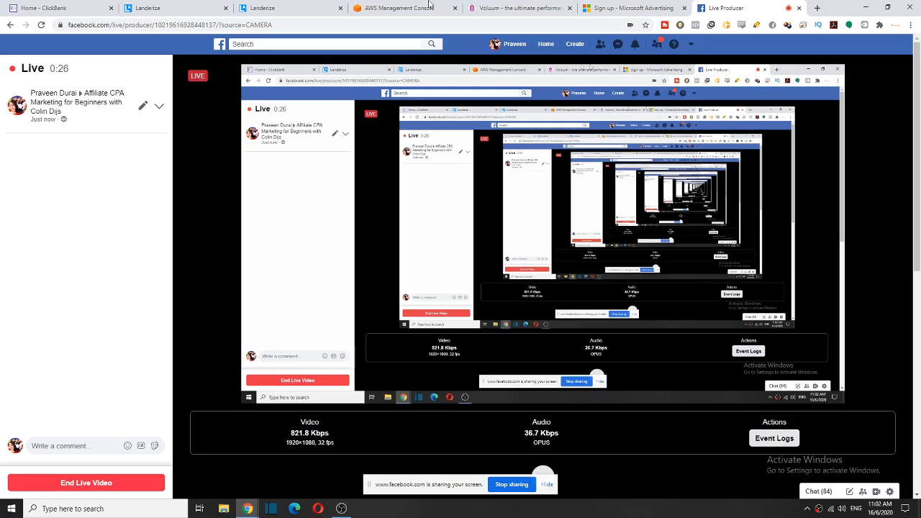
- Look over the ClickBank, Landerize, Voluum and Microsoft Advertising tabs, ending back on ClickBank
left_click(52, 6)
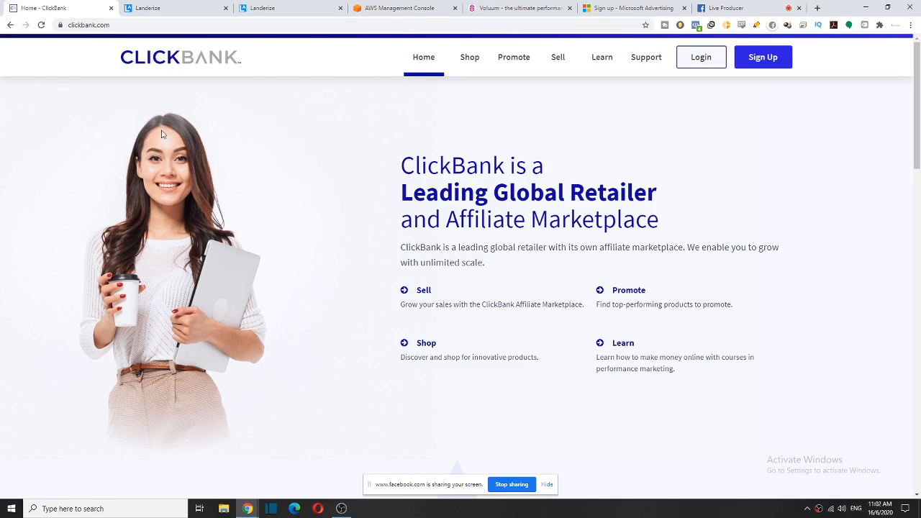
left_click(175, 8)
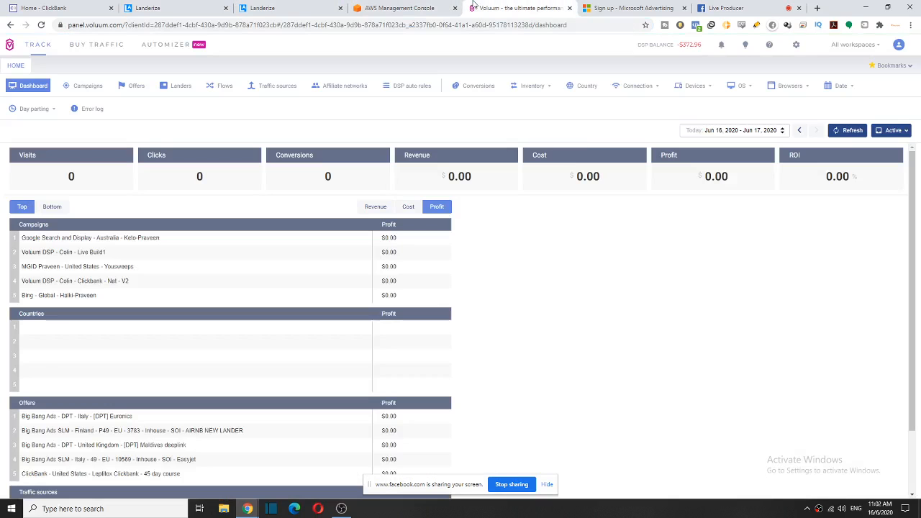
left_click(515, 8)
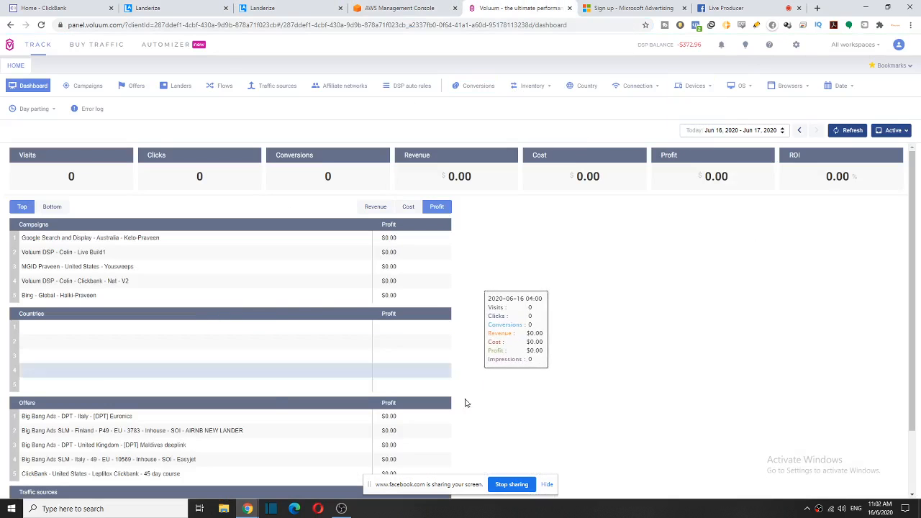
left_click(625, 5)
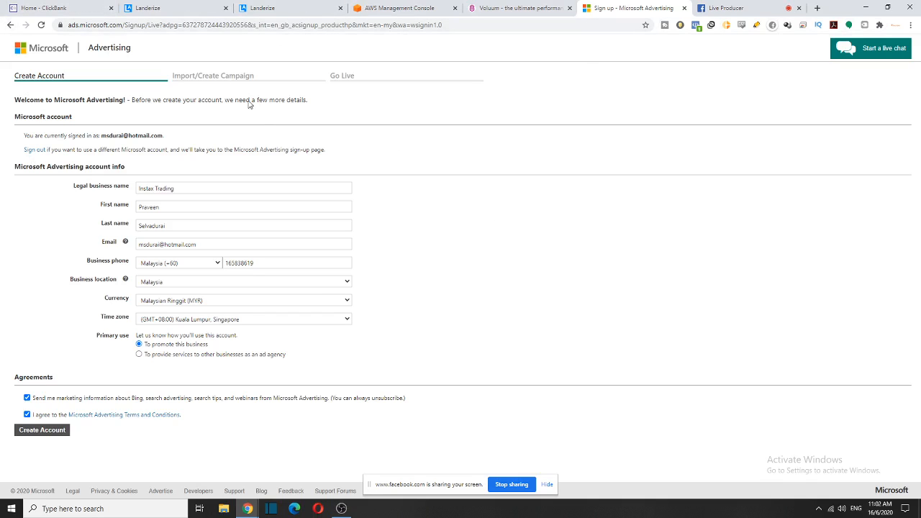
left_click(29, 6)
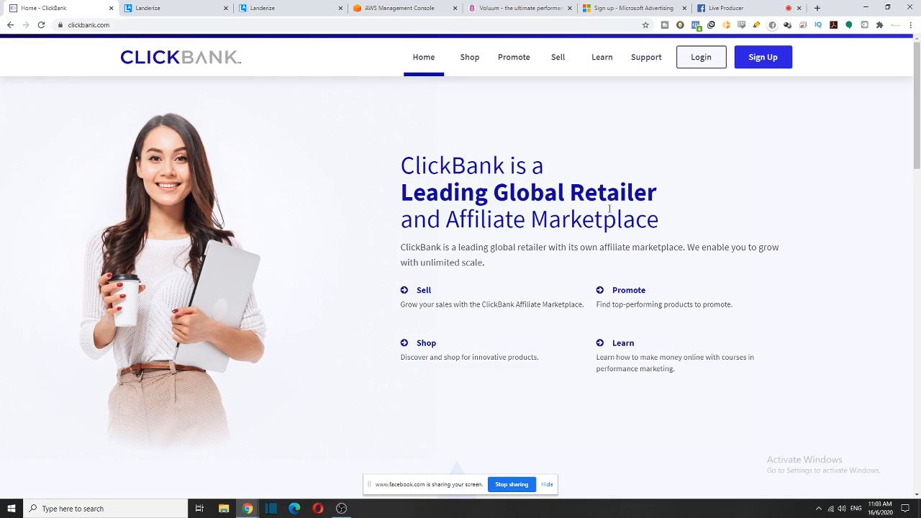
- Log in to ClickBank with the account nickname and password
left_click(716, 58)
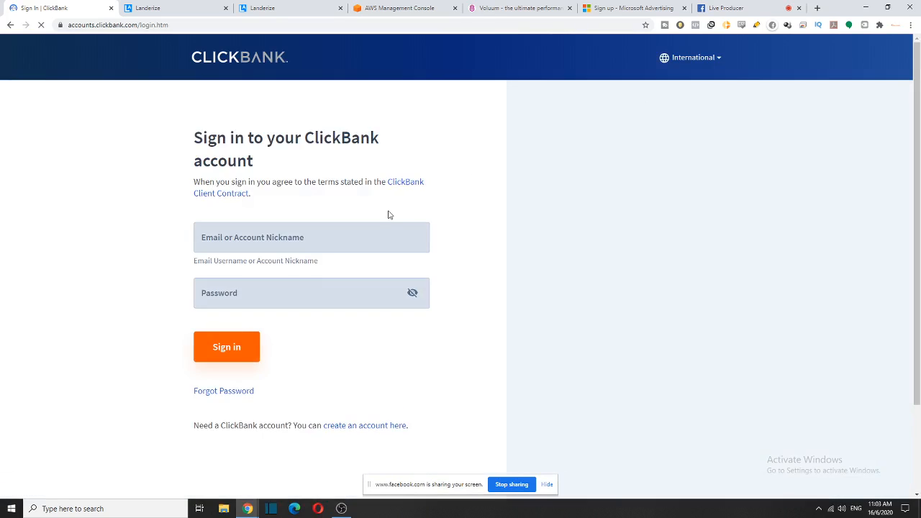
left_click(251, 239)
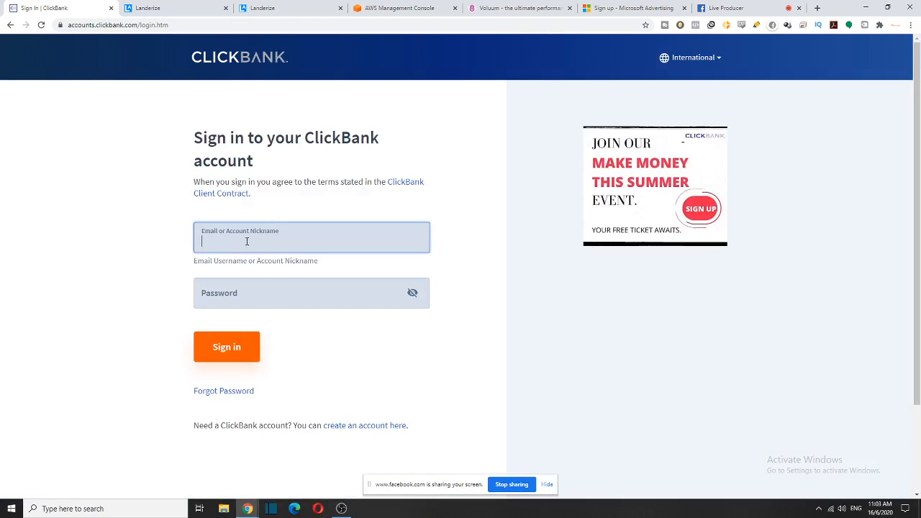
type("msdurai")
key("Tab")
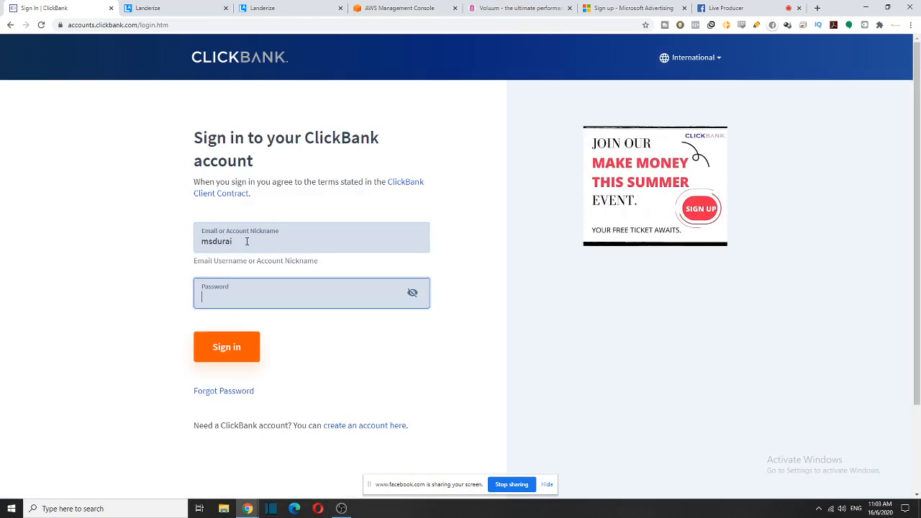
type("•••••••")
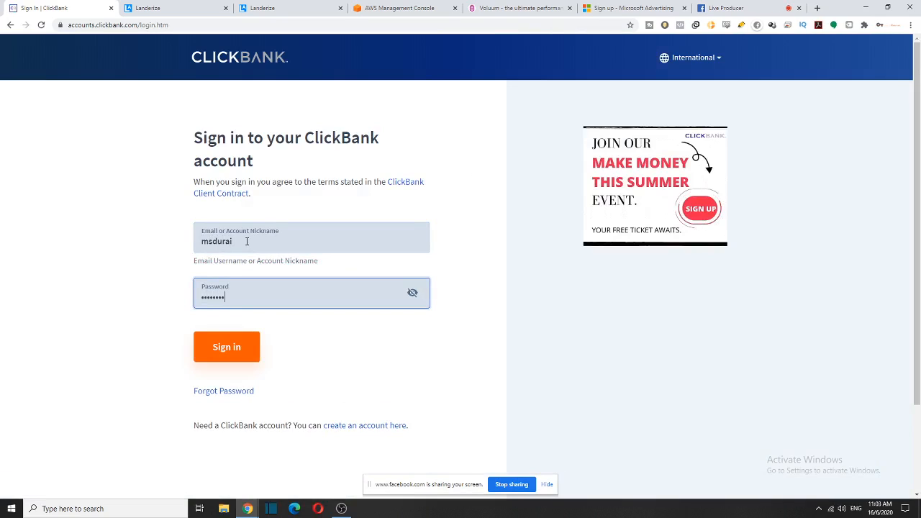
type("•••••••")
key("Return")
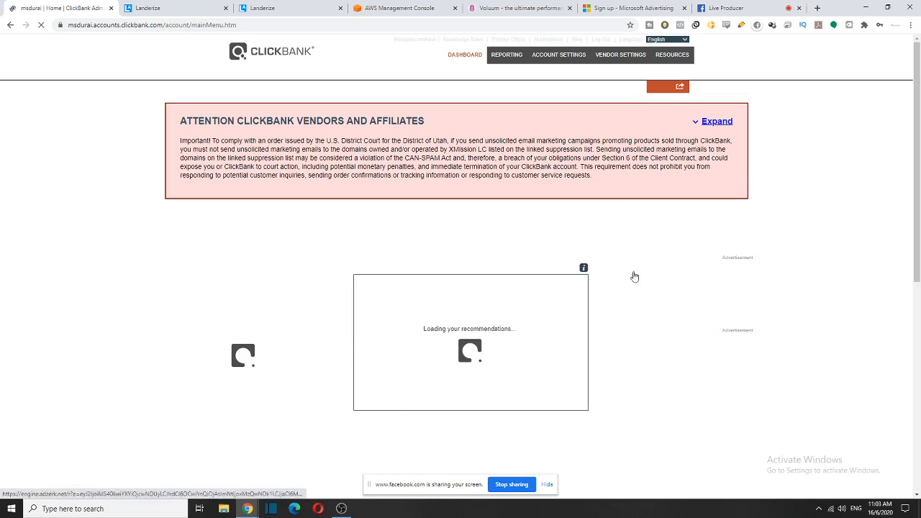
- Go to the ClickBank Marketplace and browse its Categories list
left_click(550, 40)
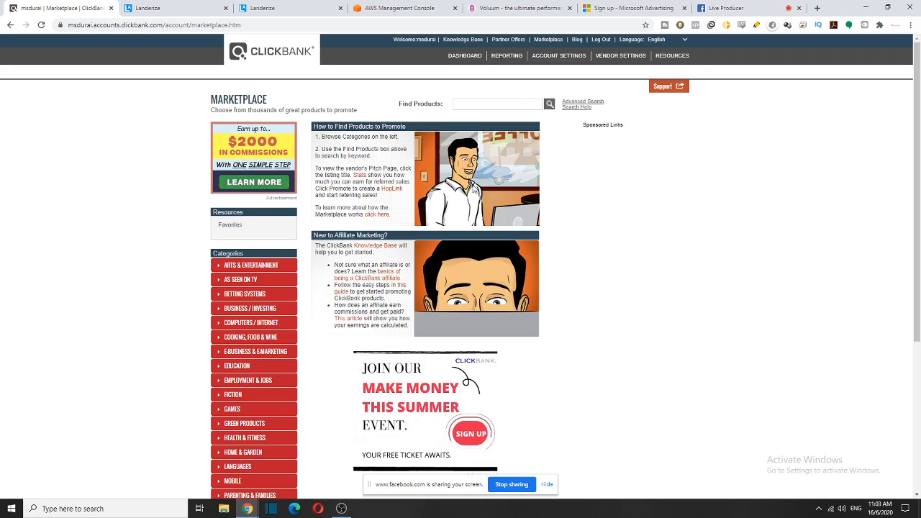
left_click(341, 509)
left_click(342, 509)
scroll(219, 284, "down", 3)
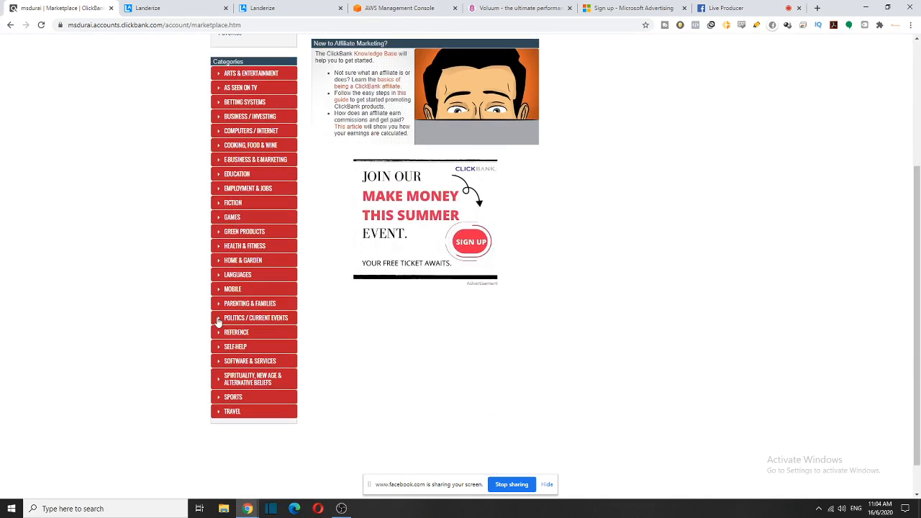
scroll(223, 288, "up", 3)
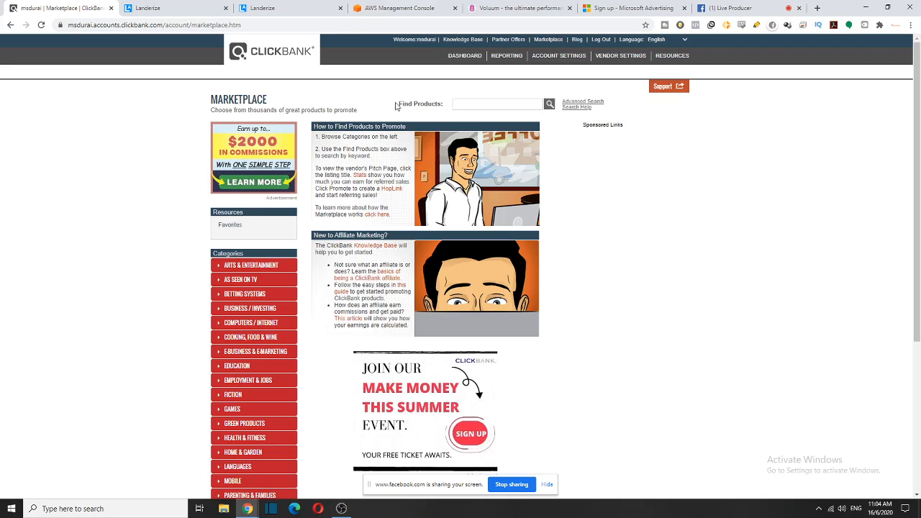
left_click_drag(398, 103, 443, 105)
- List all marketplace products sorted by Gravity
left_click(548, 105)
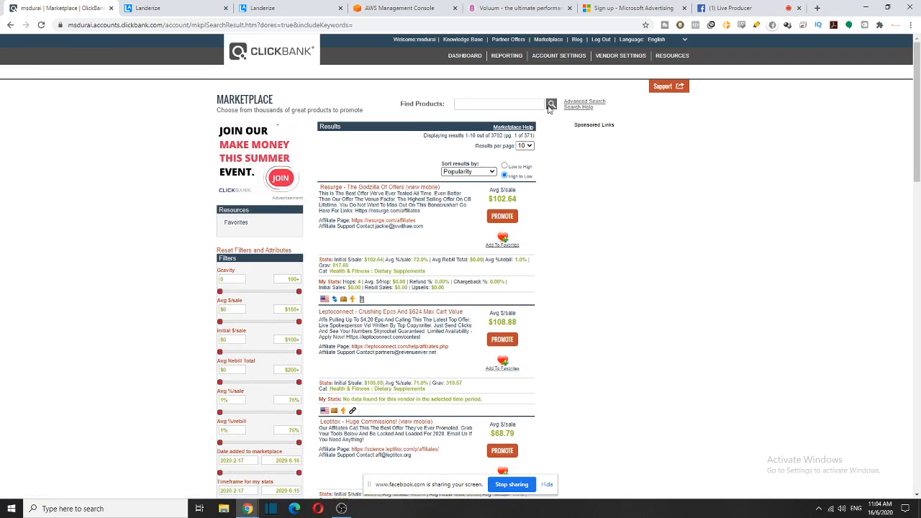
left_click(486, 172)
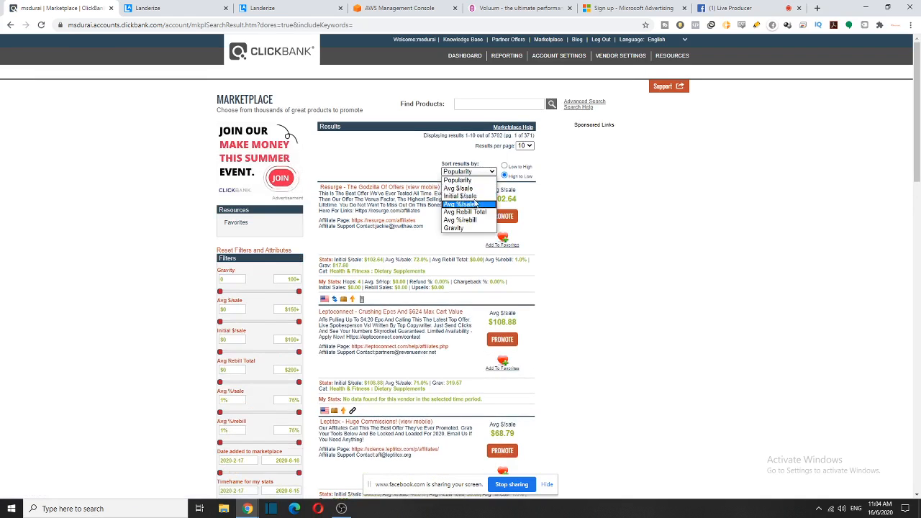
left_click(470, 228)
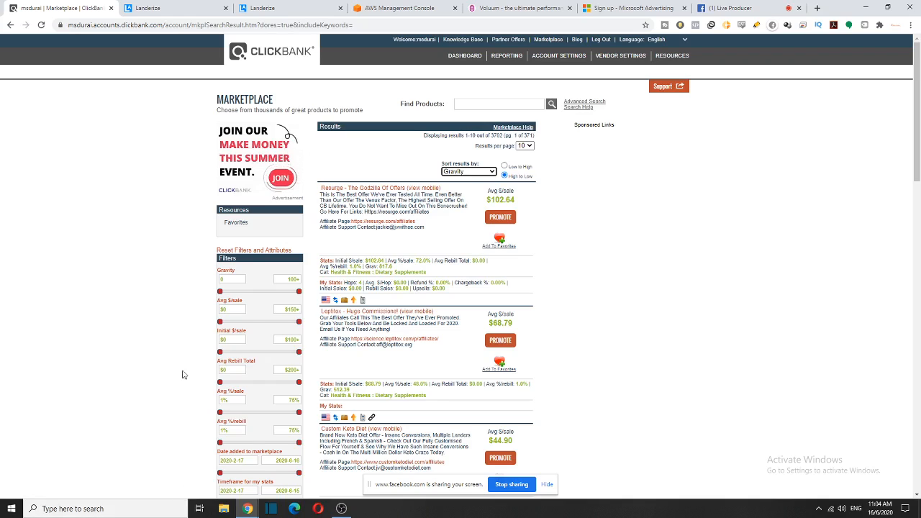
- Inspect the top offer's Gravity figures and scroll down to the Tedswoodworking offer
left_click_drag(370, 269, 396, 265)
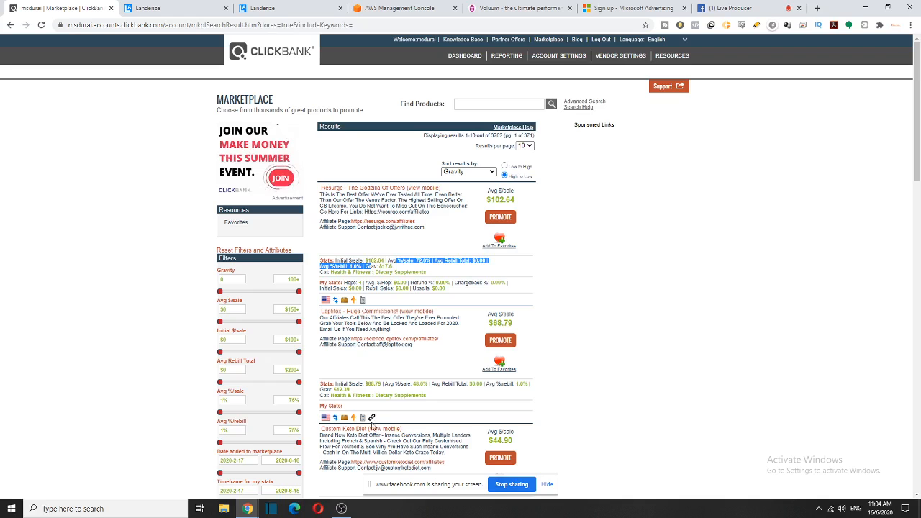
scroll(390, 264, "down", 1)
scroll(390, 264, "down", 1)
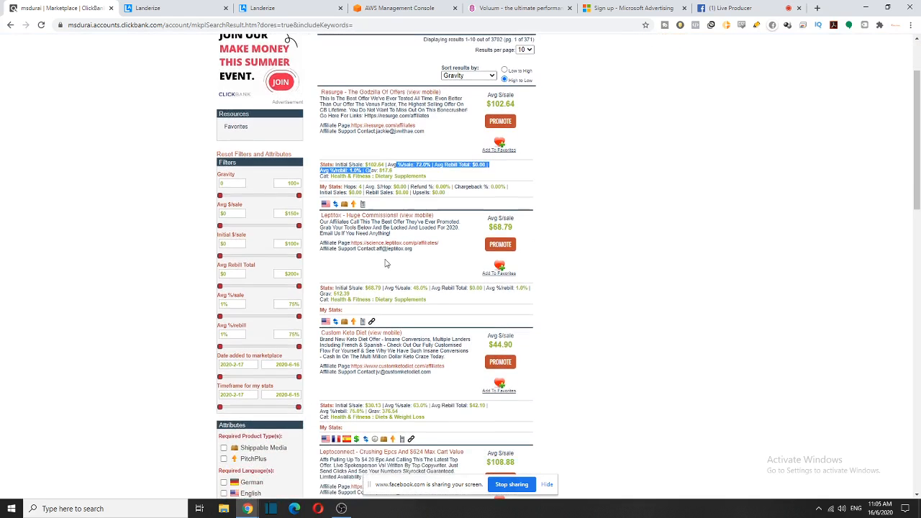
double_click(385, 170)
scroll(369, 281, "down", 5)
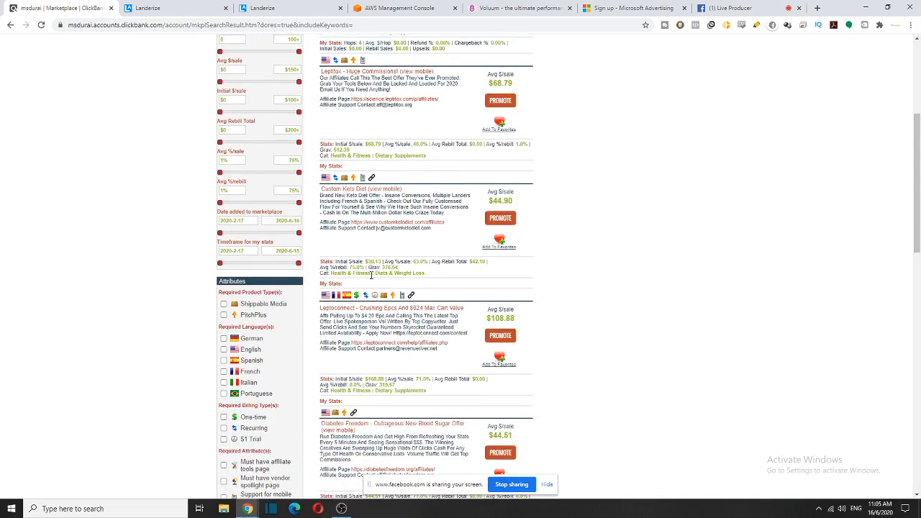
scroll(350, 314, "down", 2)
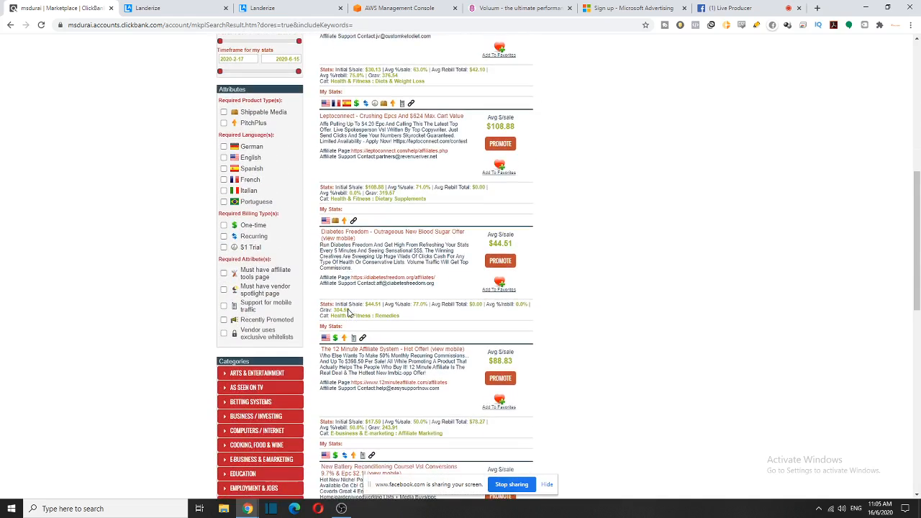
scroll(349, 311, "down", 4)
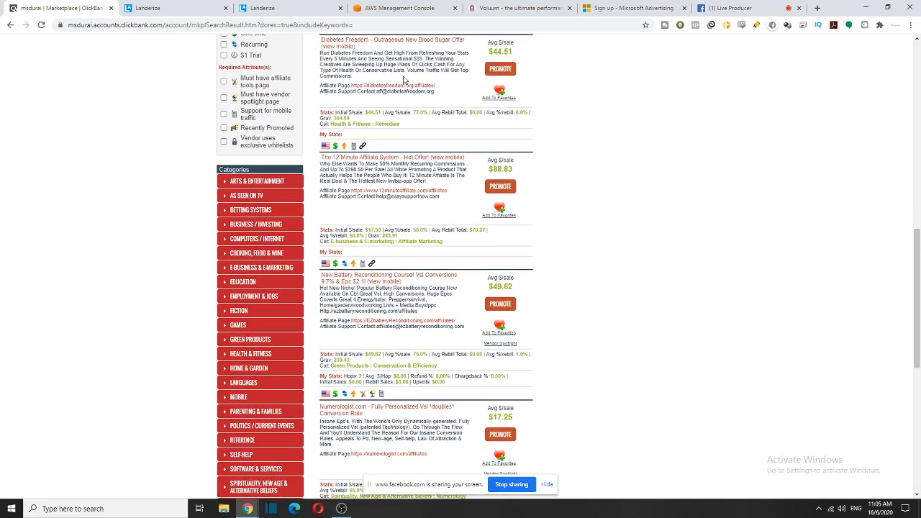
scroll(248, 169, "down", 6)
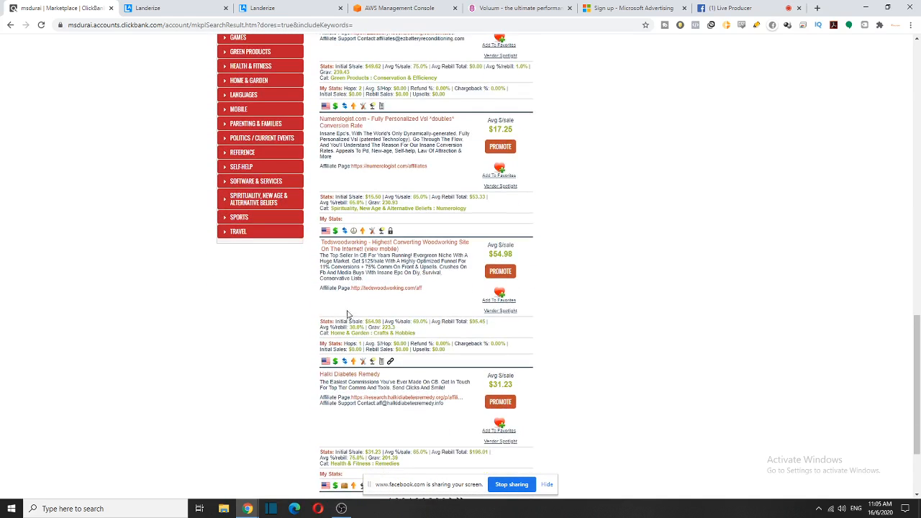
- Open the Tedswoodworking sales page and affiliate page in new background tabs
right_click(420, 245)
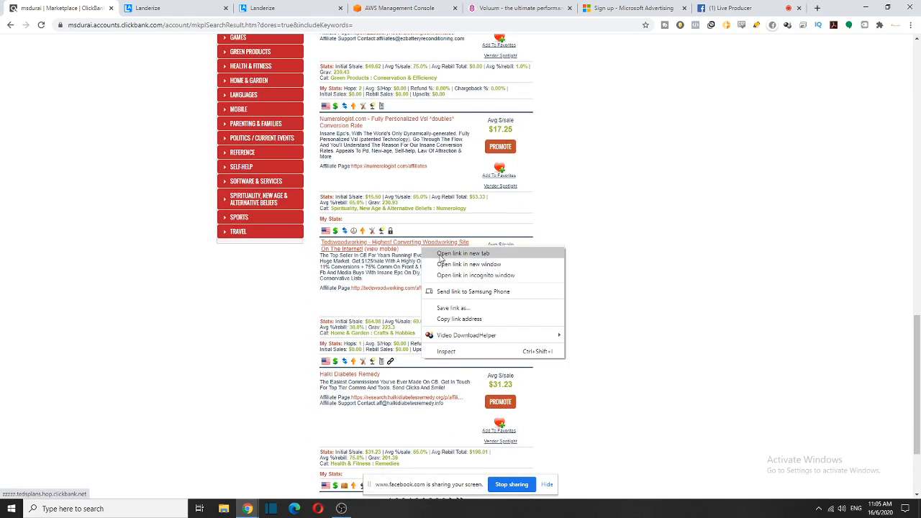
left_click(453, 250)
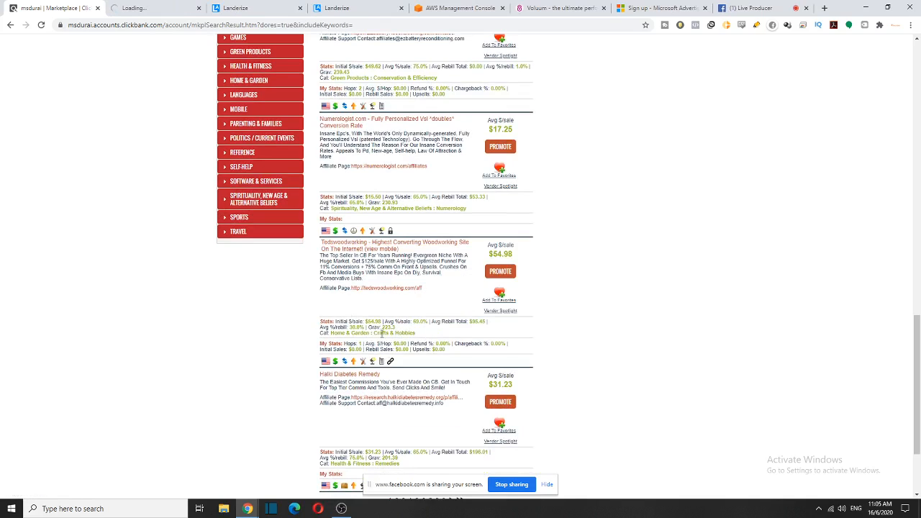
left_click_drag(380, 329, 405, 330)
left_click(410, 298)
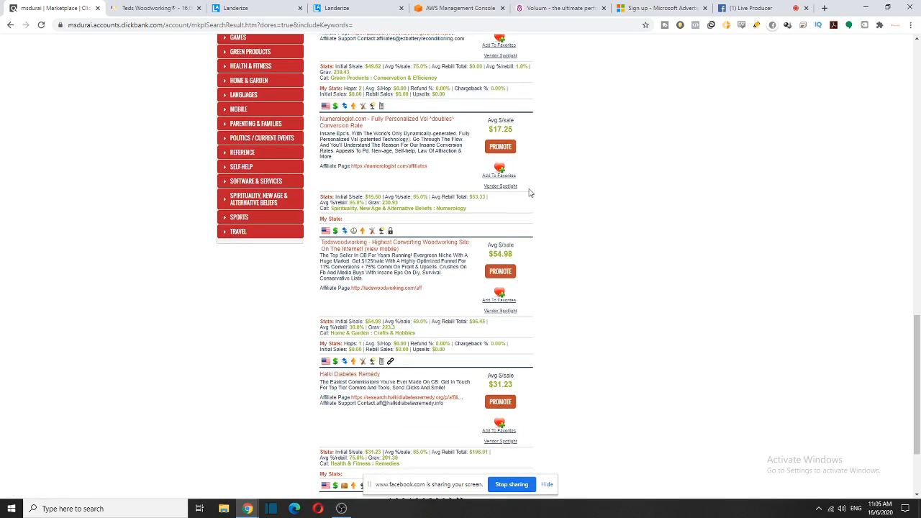
right_click(380, 289)
left_click(414, 295)
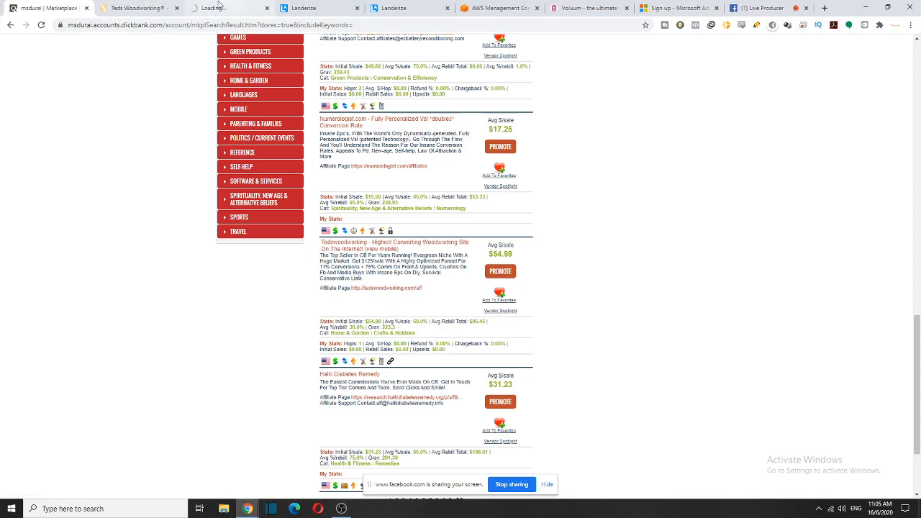
- View the Teds Woodworking sales page after dismissing its don't-leave popup
left_click(129, 8)
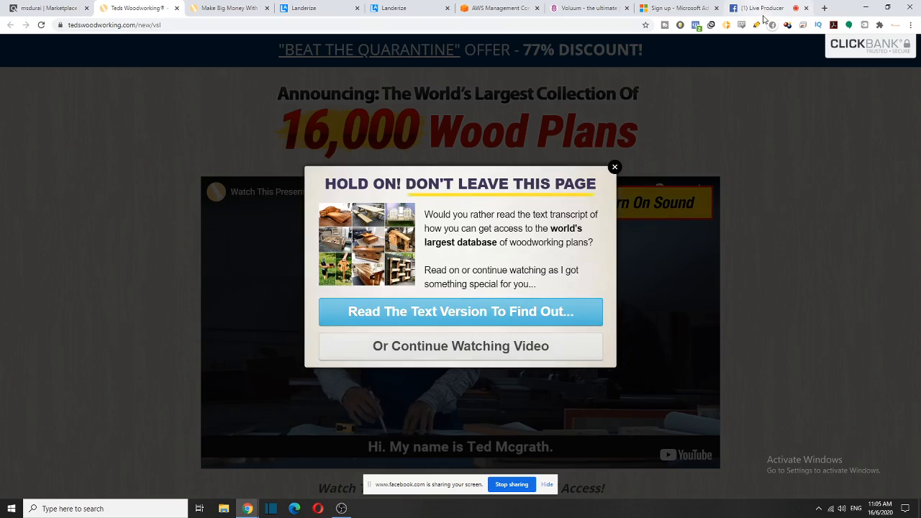
left_click(617, 167)
scroll(591, 144, "down", 8)
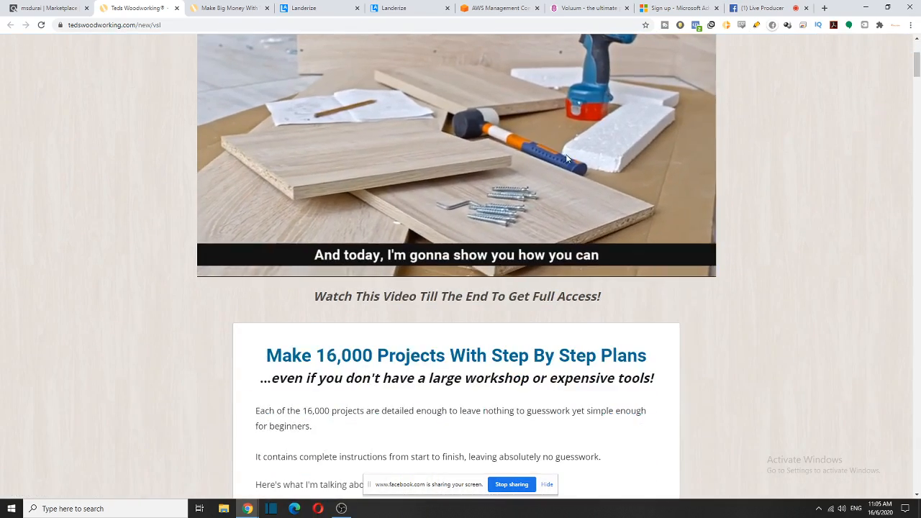
scroll(569, 158, "down", 15)
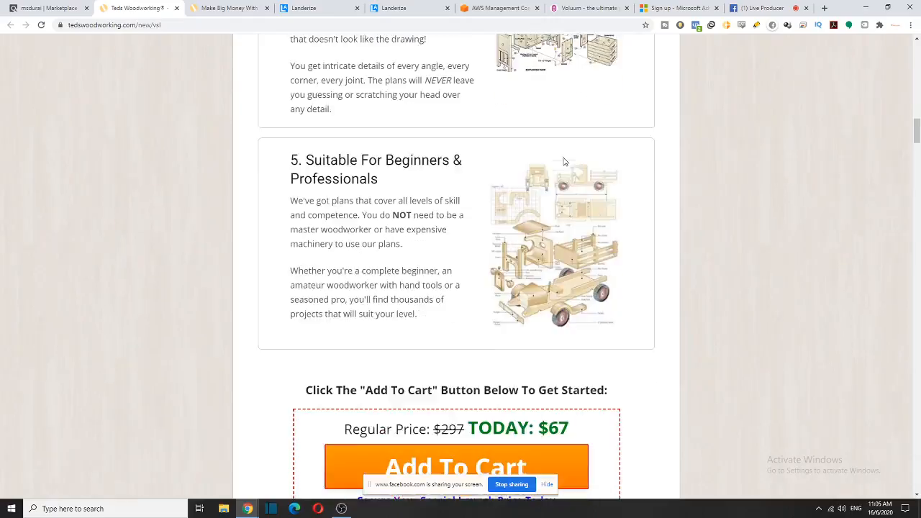
scroll(608, 110, "up", 2)
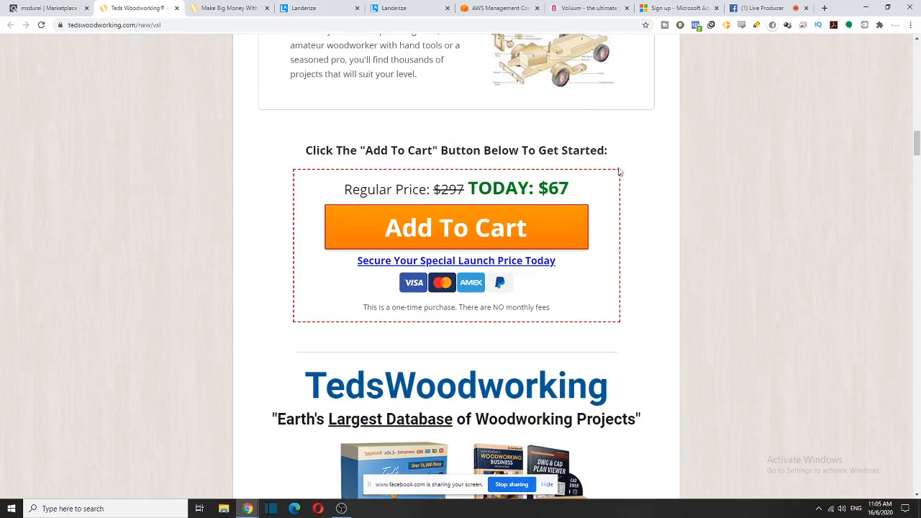
left_click_drag(919, 135, 919, 46)
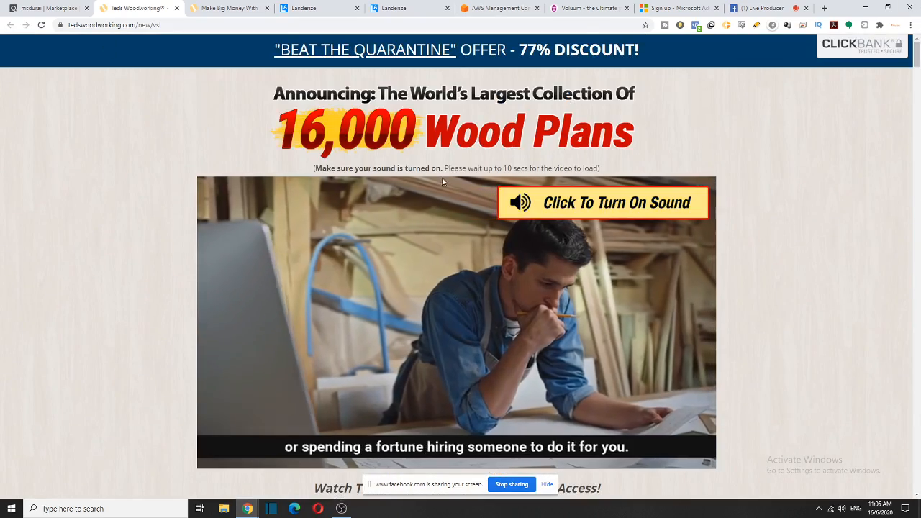
- Scroll the Teds Woodworking affiliates page down to its sign-up form
left_click(214, 4)
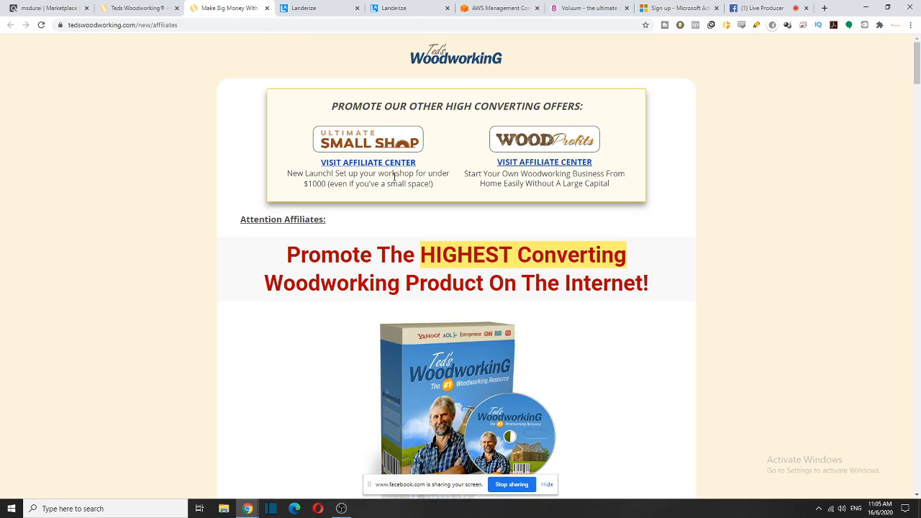
scroll(394, 178, "down", 10)
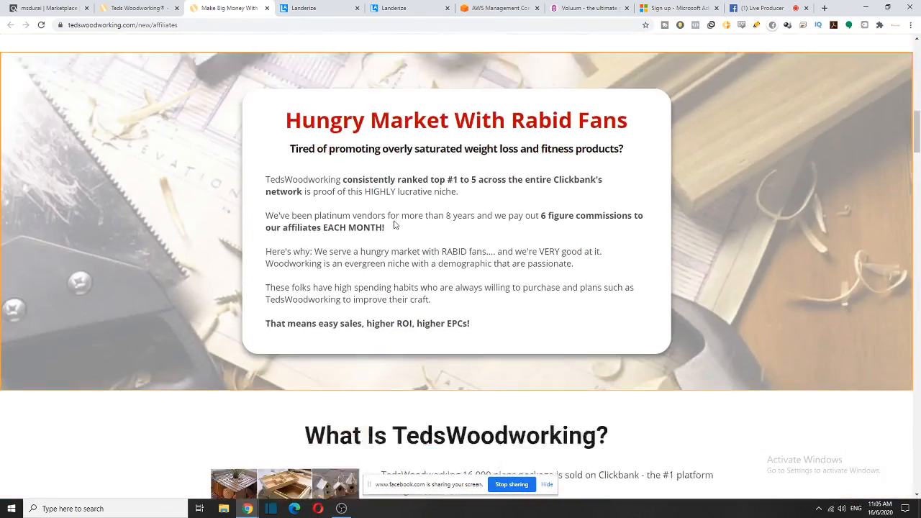
scroll(394, 225, "down", 7)
scroll(395, 224, "down", 20)
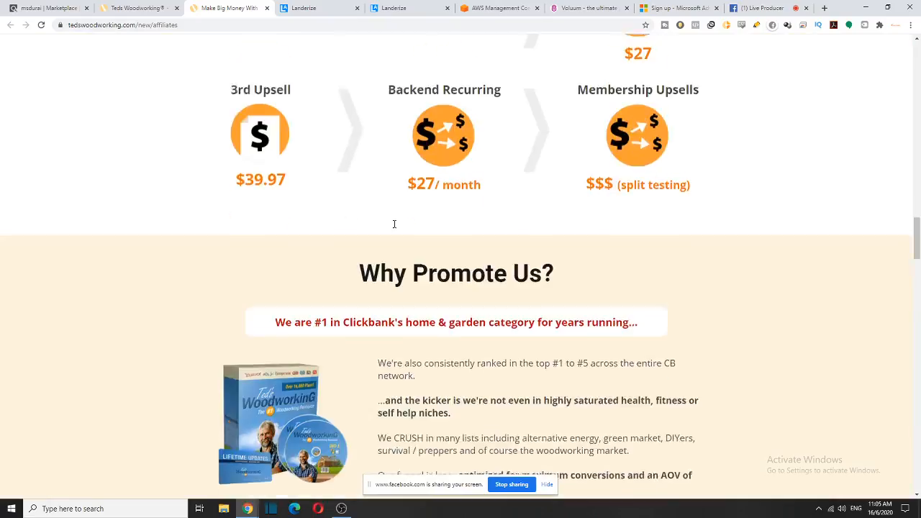
scroll(394, 228, "down", 15)
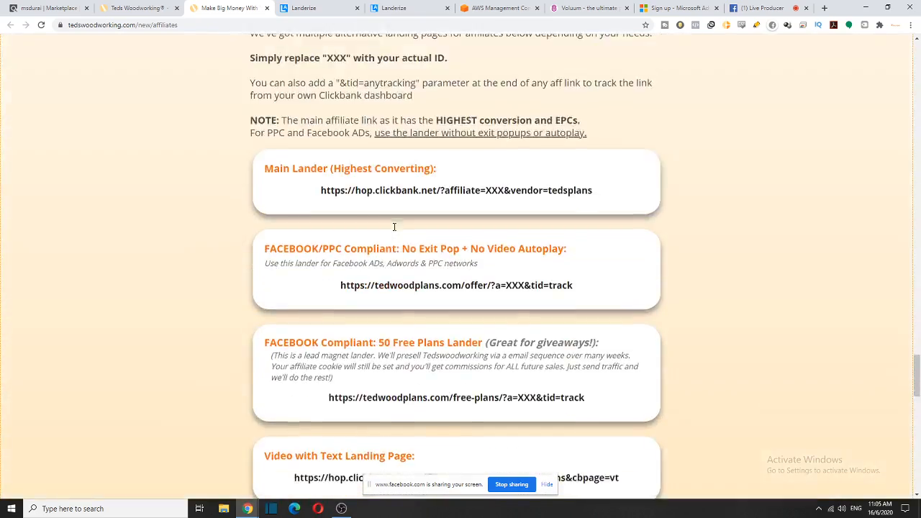
scroll(412, 315, "down", 3)
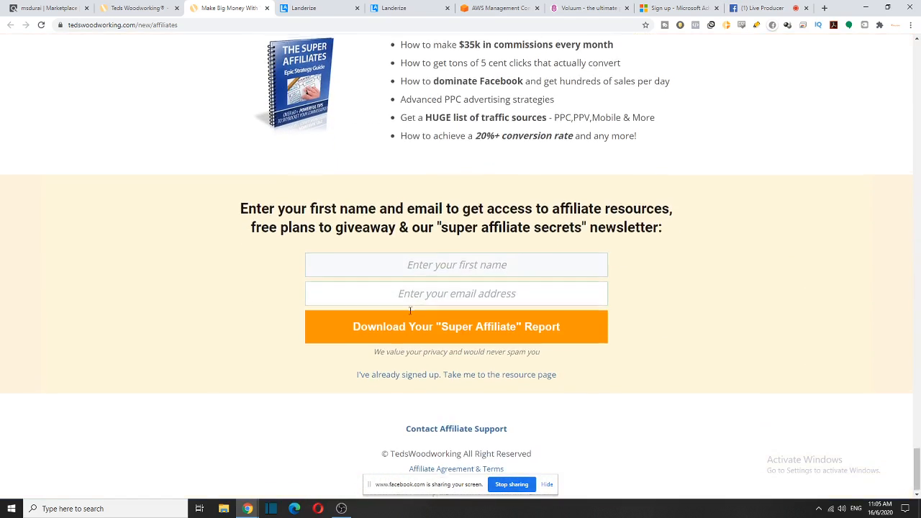
- Autofill the first name and email, then request the Super Affiliate report
left_click(443, 262)
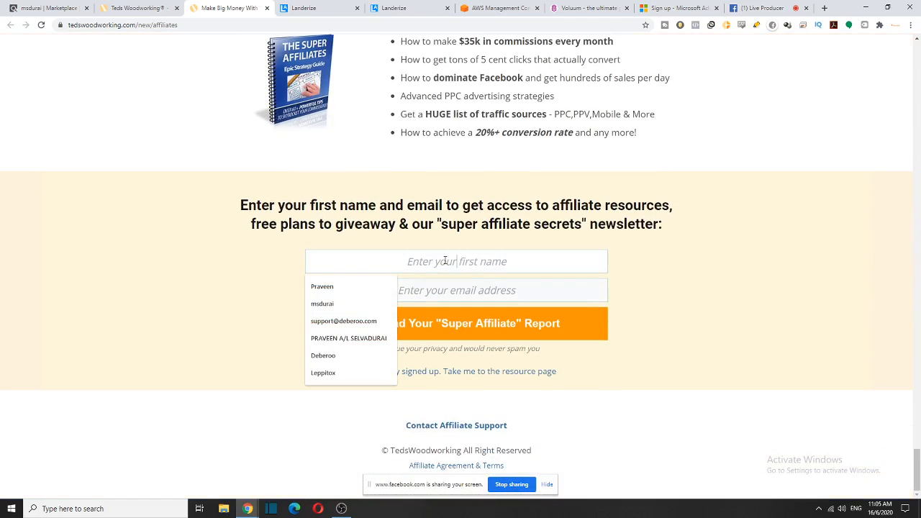
left_click(371, 304)
left_click(461, 291)
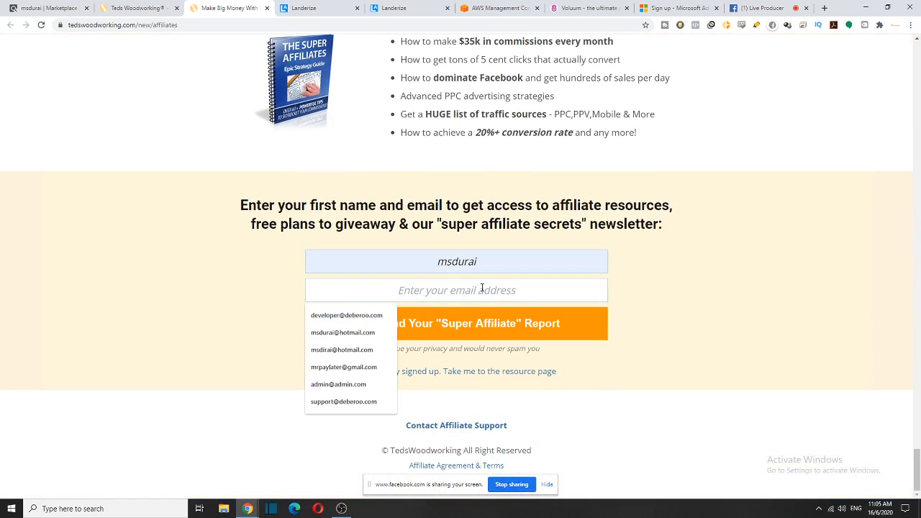
left_click(338, 333)
left_click(436, 332)
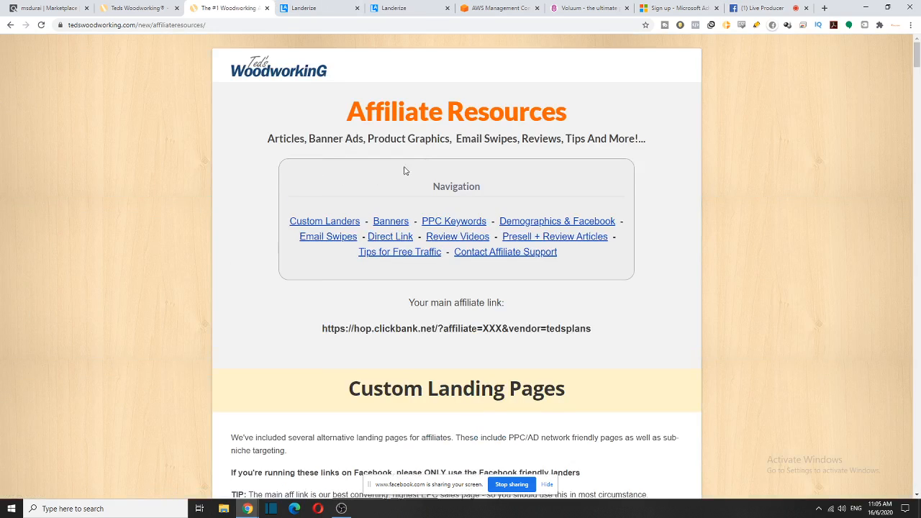
- Jump to the PPC Keywords section and scroll through the keyword lists
left_click(477, 226)
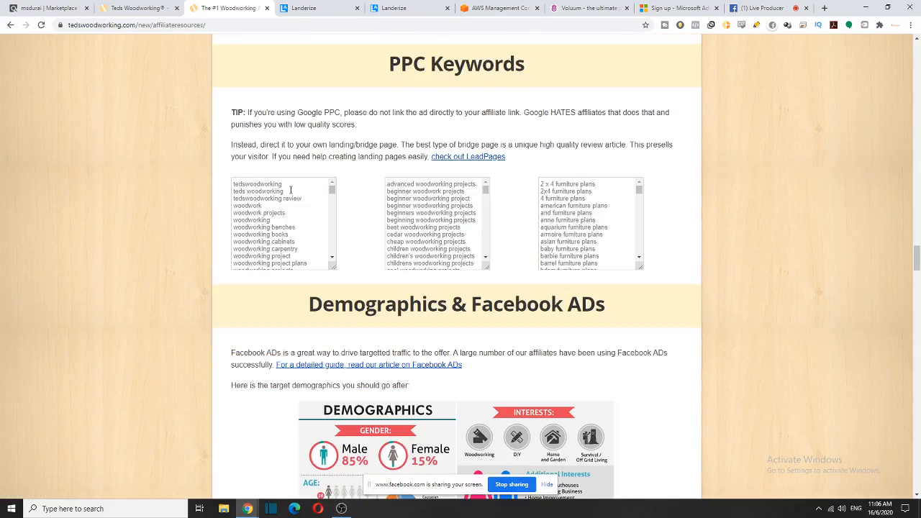
scroll(434, 194, "down", 10)
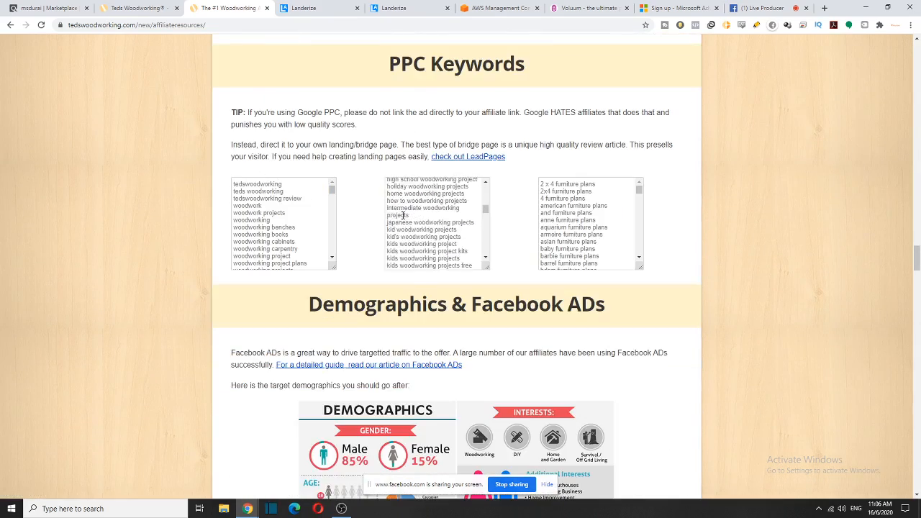
scroll(499, 217, "down", 3)
scroll(499, 217, "up", 3)
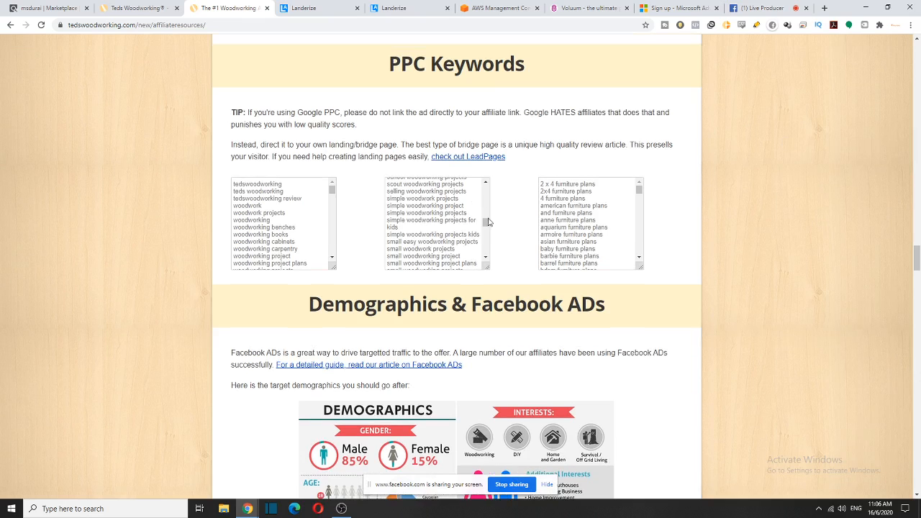
left_click_drag(490, 222, 486, 187)
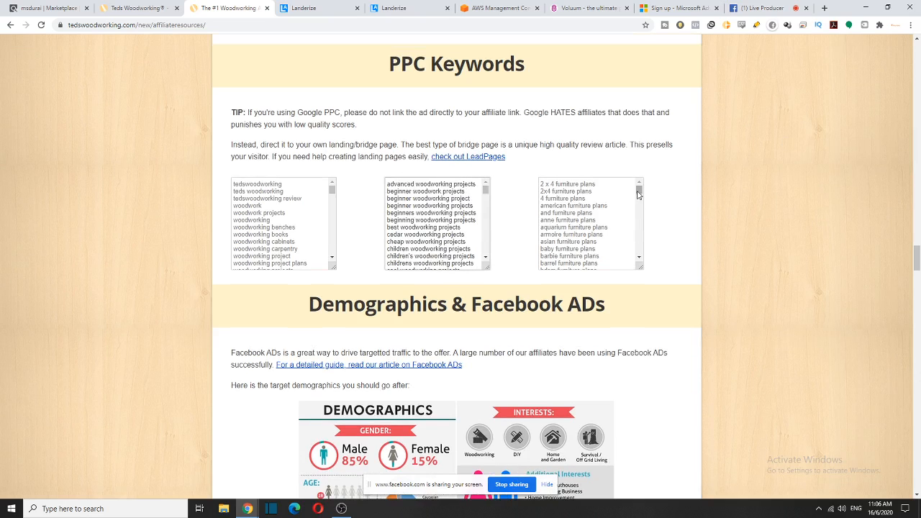
left_click_drag(639, 192, 642, 252)
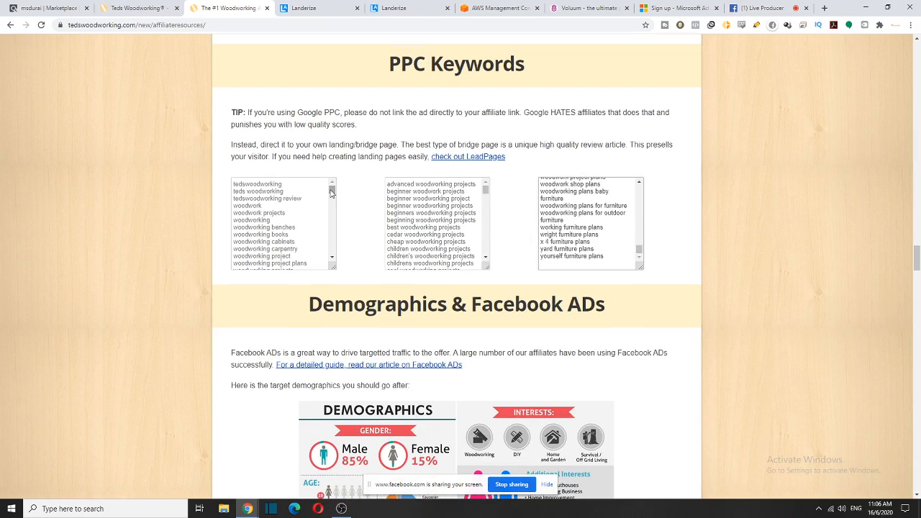
left_click_drag(331, 191, 331, 162)
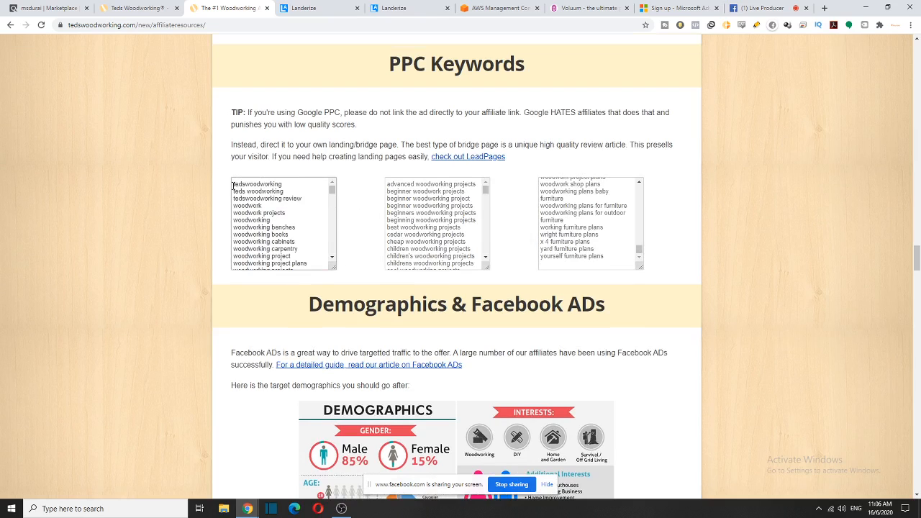
- Select keywords in the left and middle lists, then go back to ClickBank results
left_click_drag(234, 185, 328, 235)
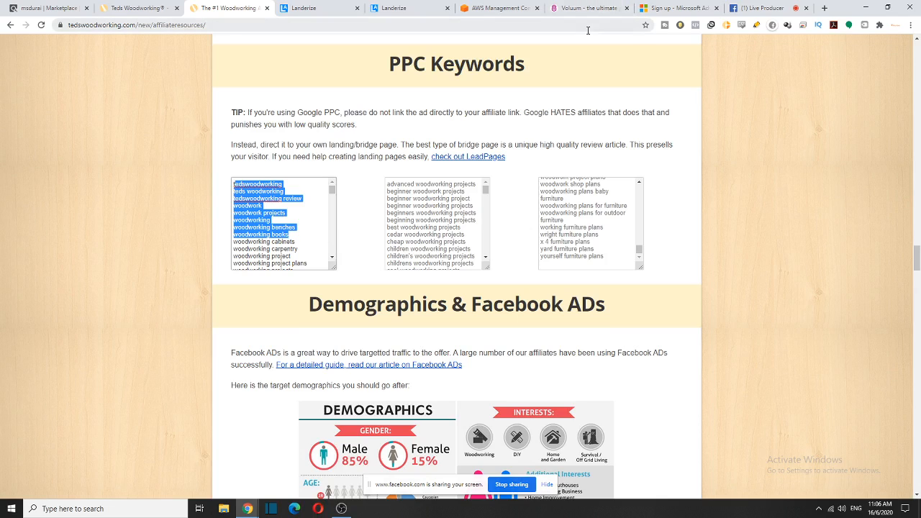
left_click(234, 187)
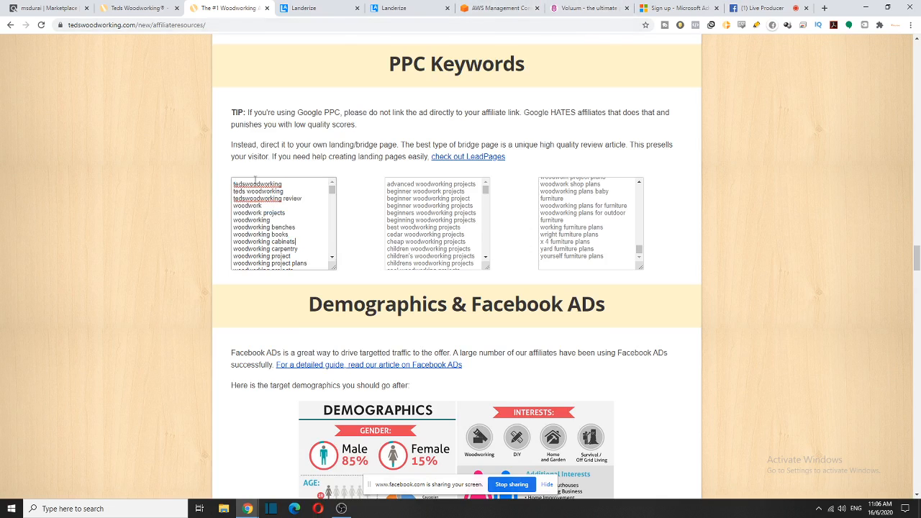
left_click_drag(232, 189, 359, 282)
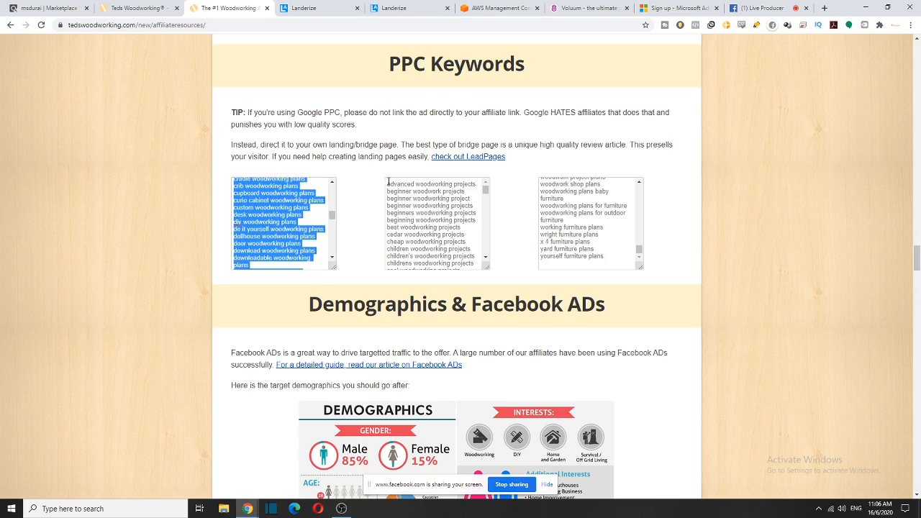
left_click_drag(387, 184, 527, 291)
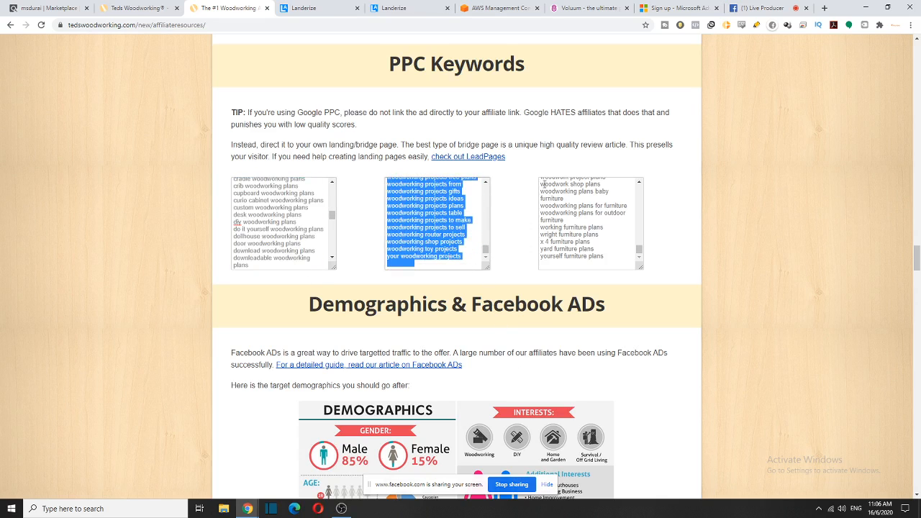
scroll(544, 184, "up", 10)
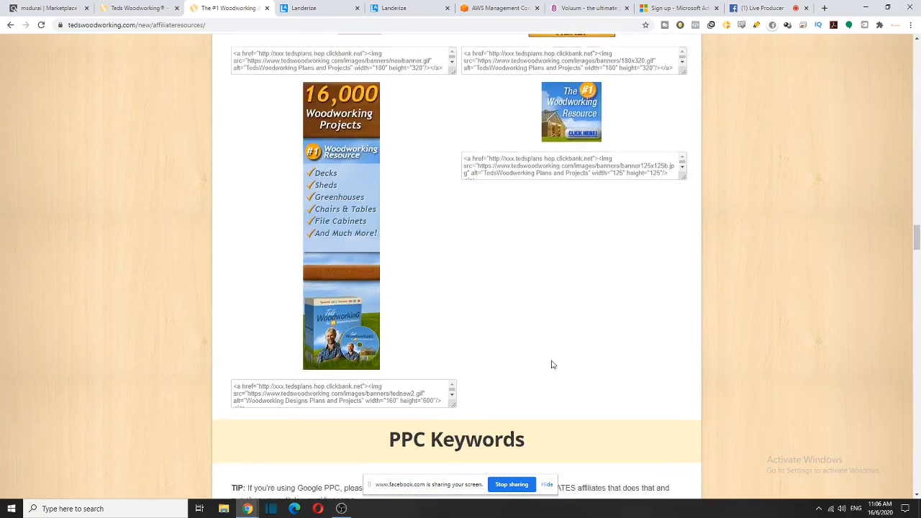
scroll(552, 365, "down", 4)
scroll(568, 331, "down", 3)
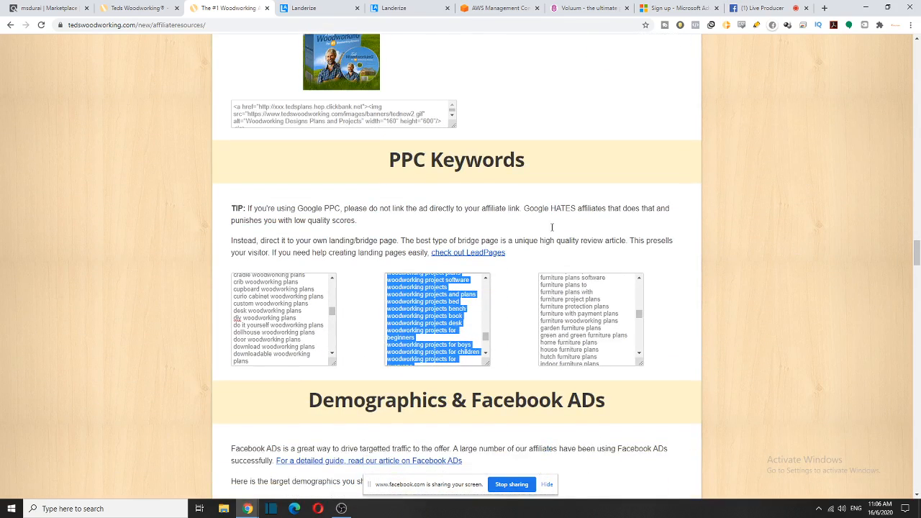
scroll(552, 228, "up", 1)
left_click(48, 7)
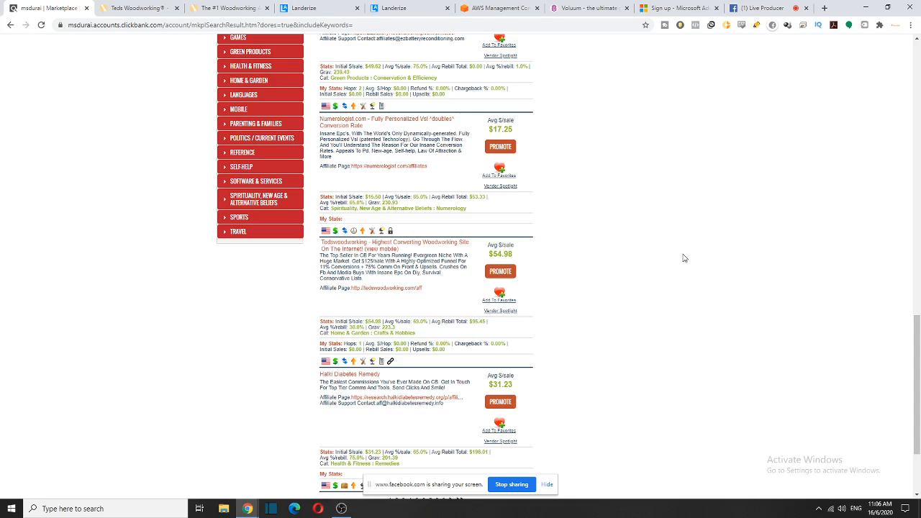
- Generate a HopShield encrypted HopLink for Tedswoodworking (tedsplans) and select it
left_click(498, 272)
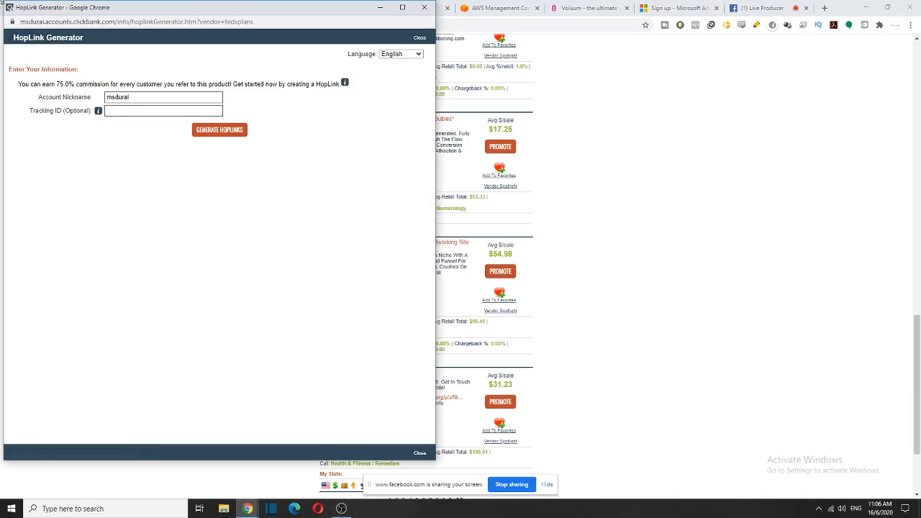
left_click_drag(63, 8, 278, 31)
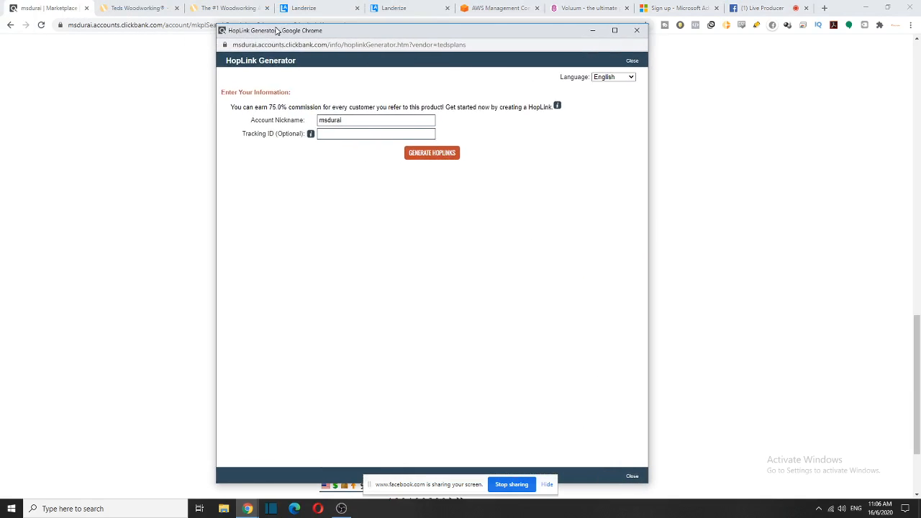
left_click(444, 155)
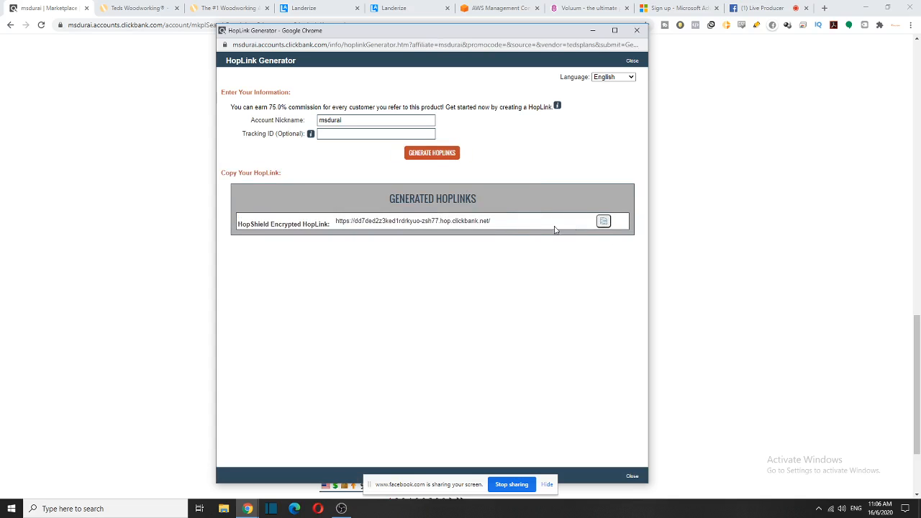
left_click_drag(490, 221, 333, 221)
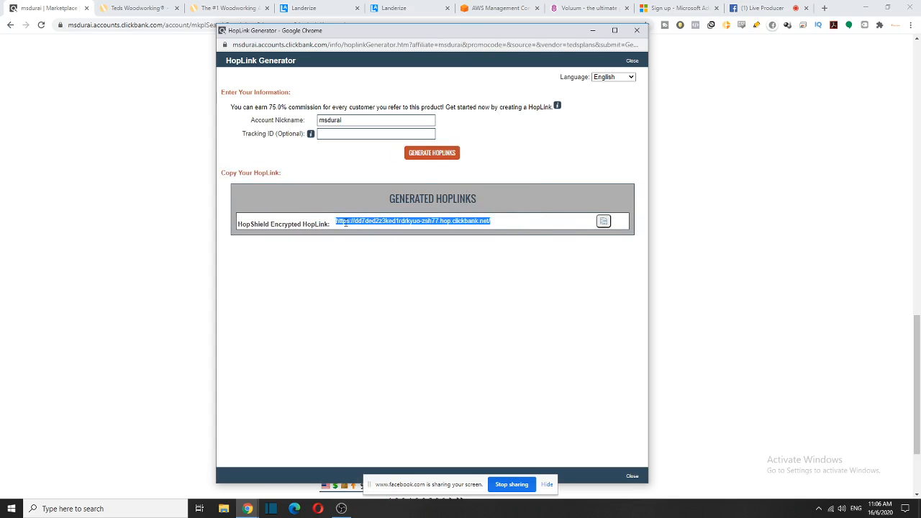
left_click_drag(458, 34, 305, 69)
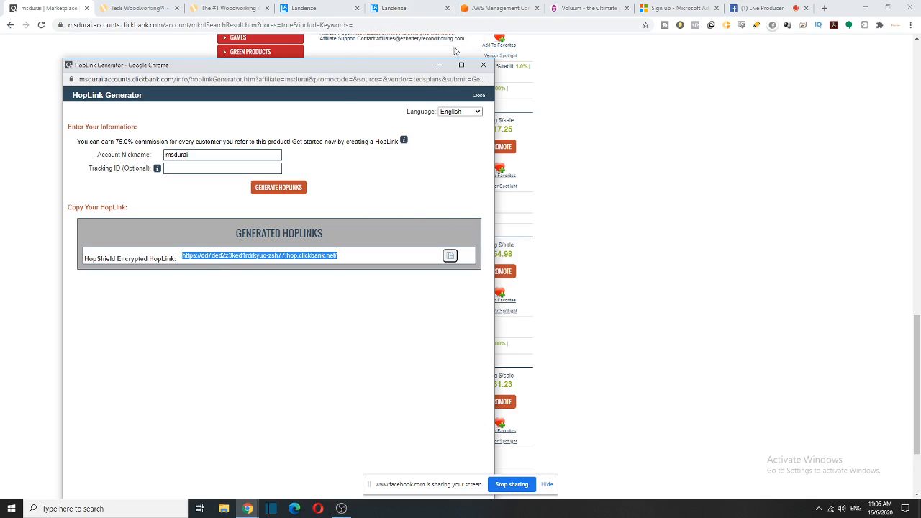
- On the Landerize home page, highlight the logo, 'Landing Pages In Minutes' and 'affiliate marketers'
left_click(290, 9)
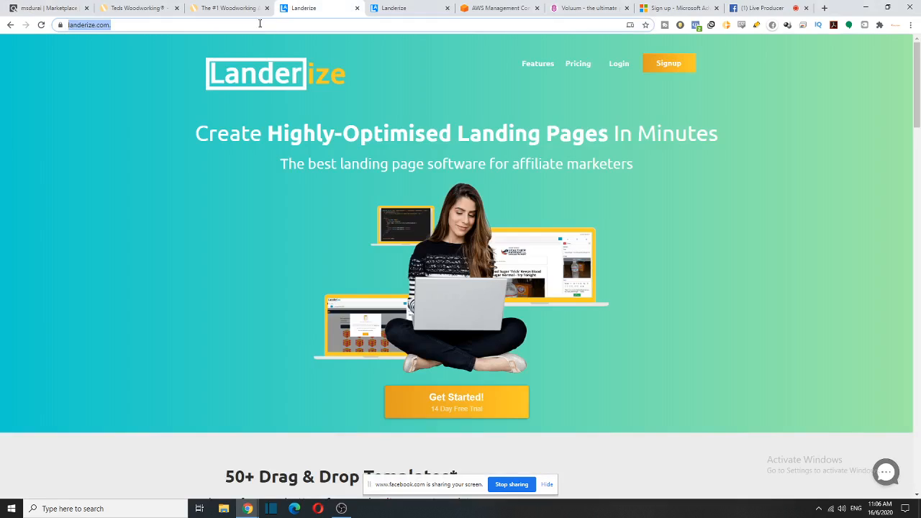
left_click(131, 142)
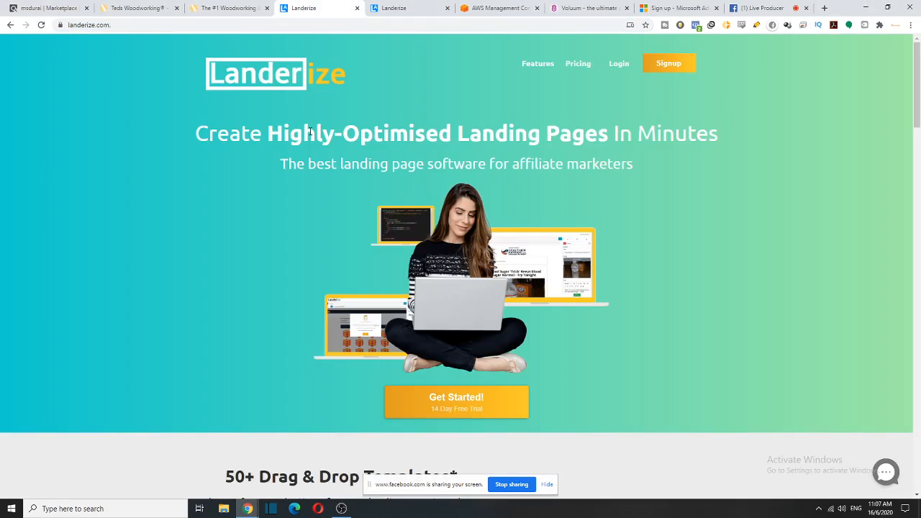
left_click_drag(203, 81, 337, 79)
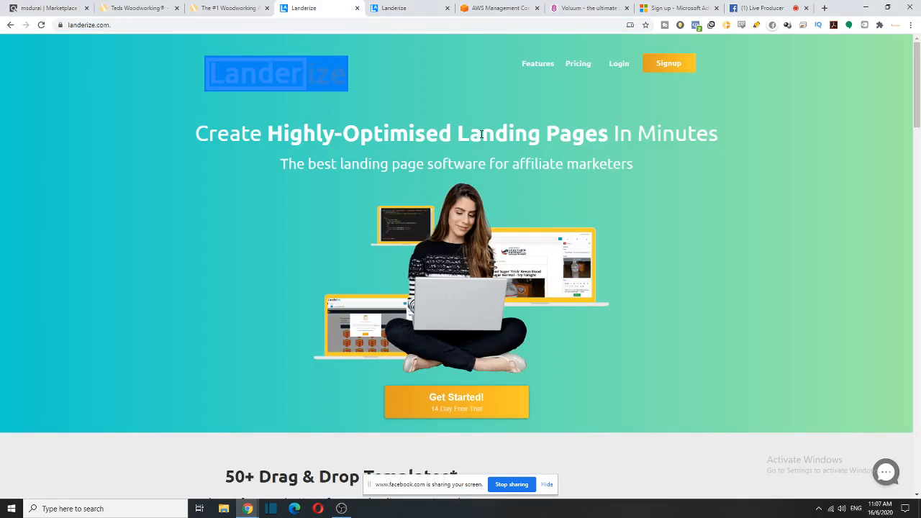
left_click_drag(457, 139, 736, 146)
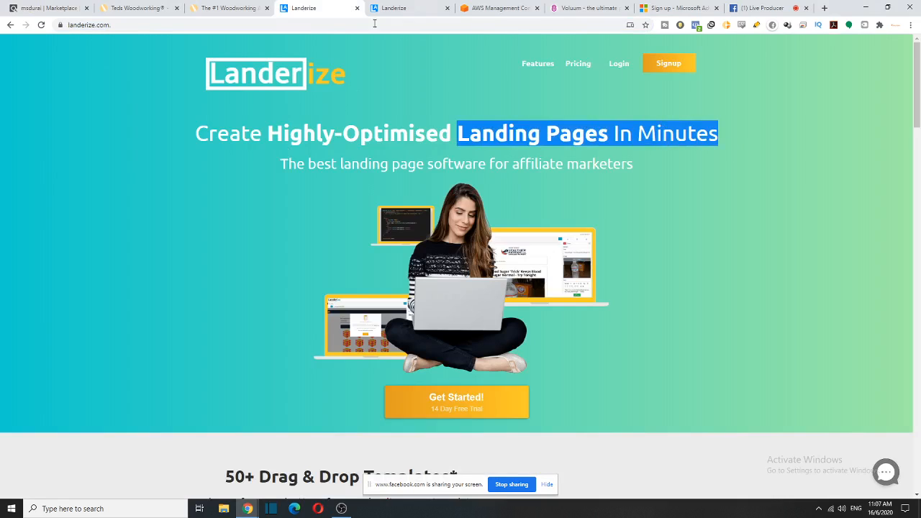
left_click_drag(512, 165, 647, 165)
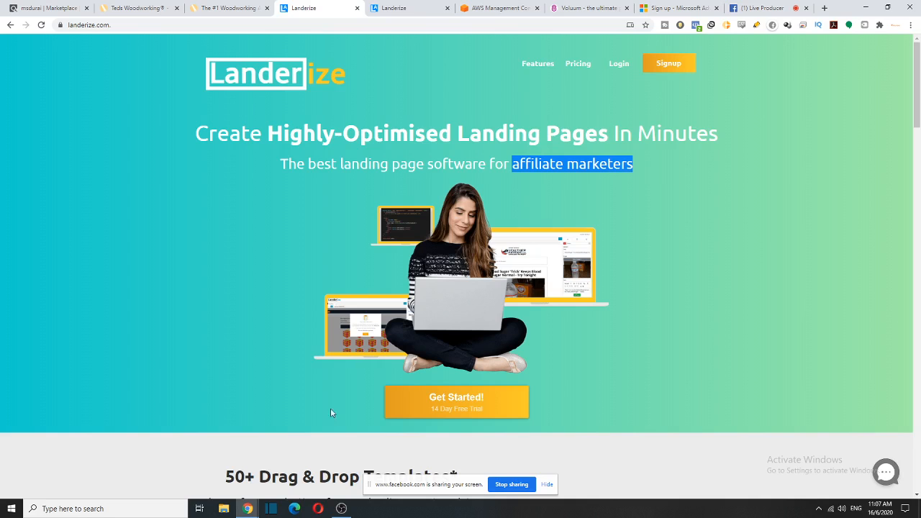
- Scroll through the Landerize features and return to the top of the page
scroll(575, 311, "down", 3)
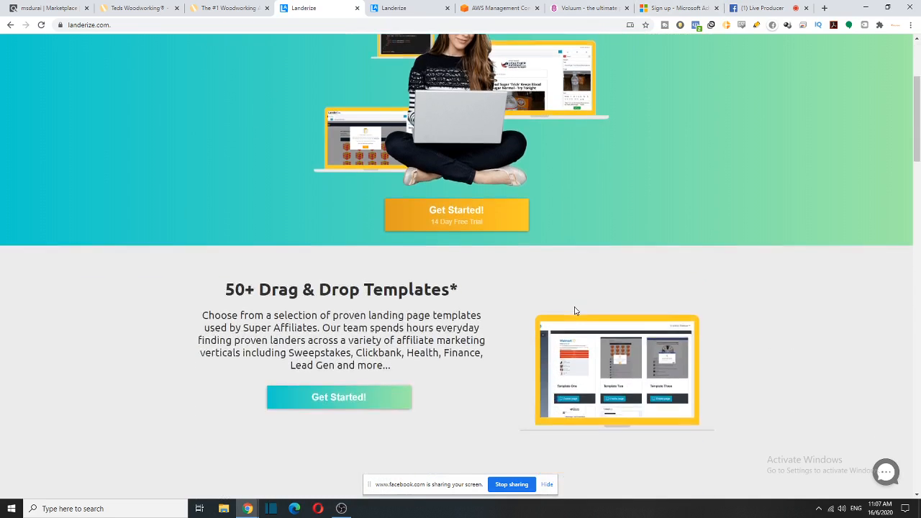
scroll(575, 311, "down", 3)
left_click_drag(246, 93, 576, 93)
scroll(501, 278, "down", 3)
scroll(819, 192, "up", 3)
scroll(540, 172, "down", 6)
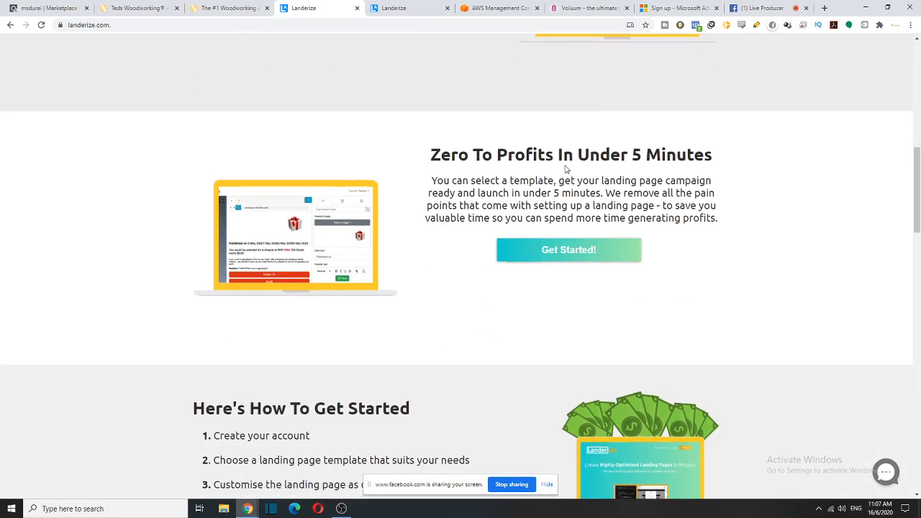
scroll(475, 238, "up", 2)
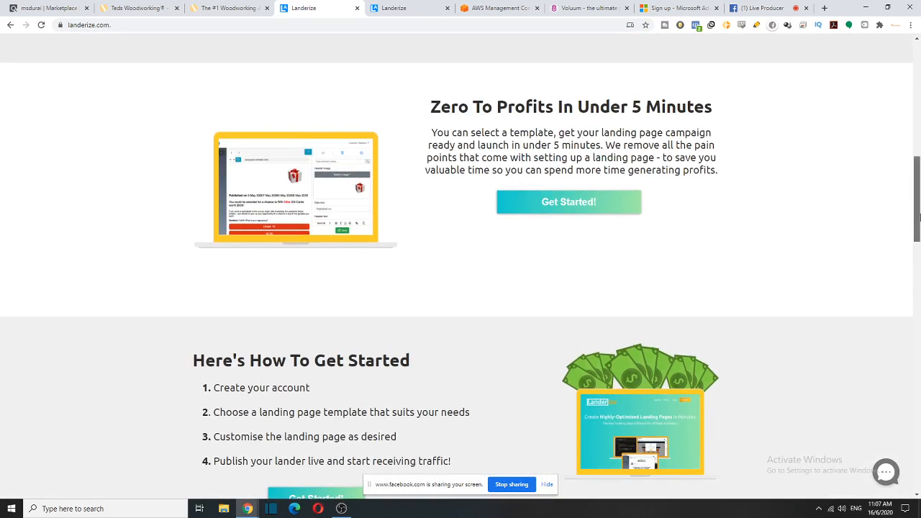
left_click_drag(917, 216, 919, 104)
left_click(625, 272)
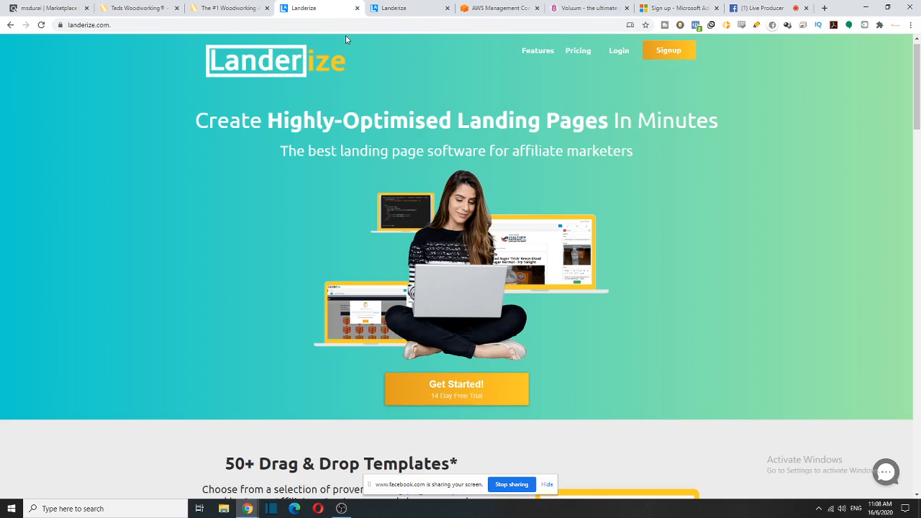
- Show the Landerize dashboard with its seven landing pages and open Getting Started
left_click(399, 8)
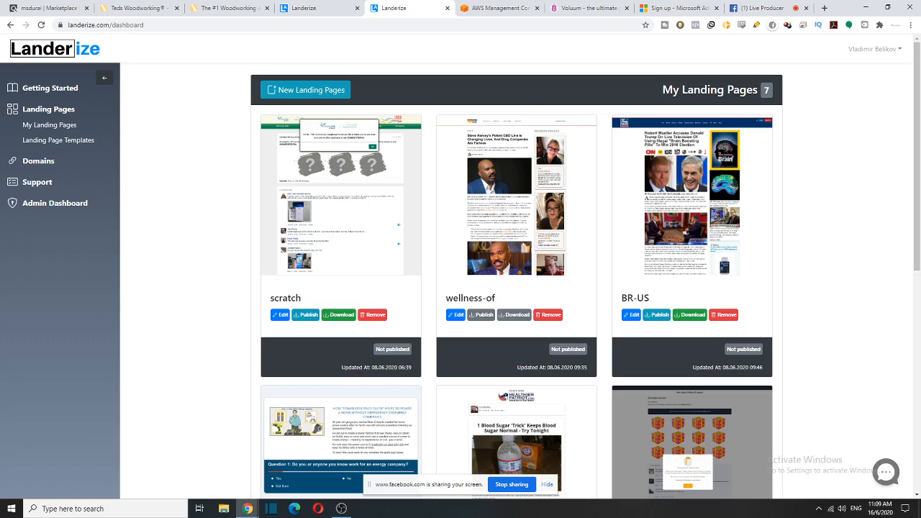
left_click(59, 93)
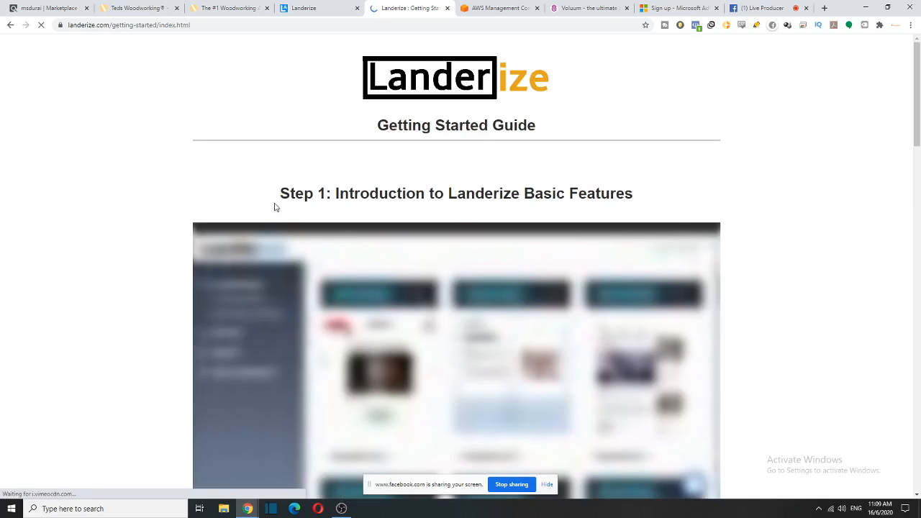
- Highlight the Step 1 headings at the top of the Getting Started guide
left_click_drag(288, 196, 741, 175)
scroll(740, 175, "down", 15)
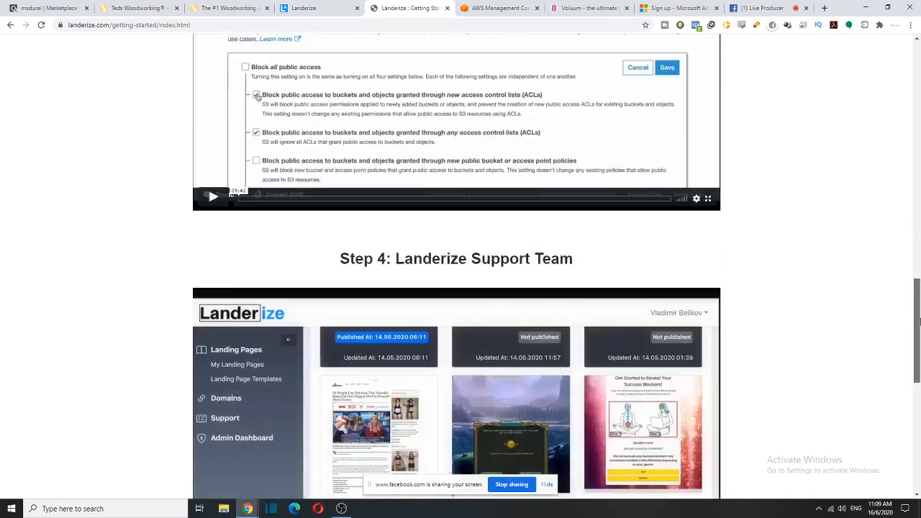
left_click_drag(920, 322, 883, 10)
left_click(627, 163)
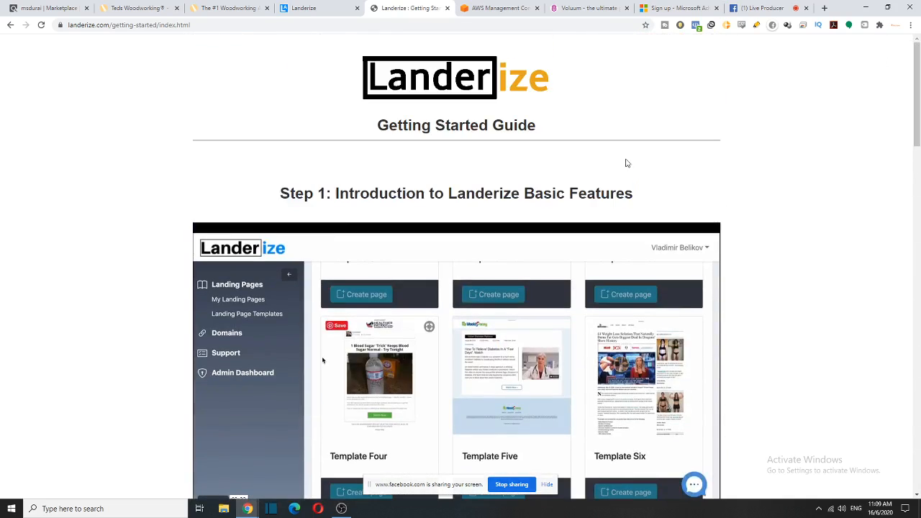
left_click_drag(336, 192, 718, 190)
scroll(358, 239, "down", 3)
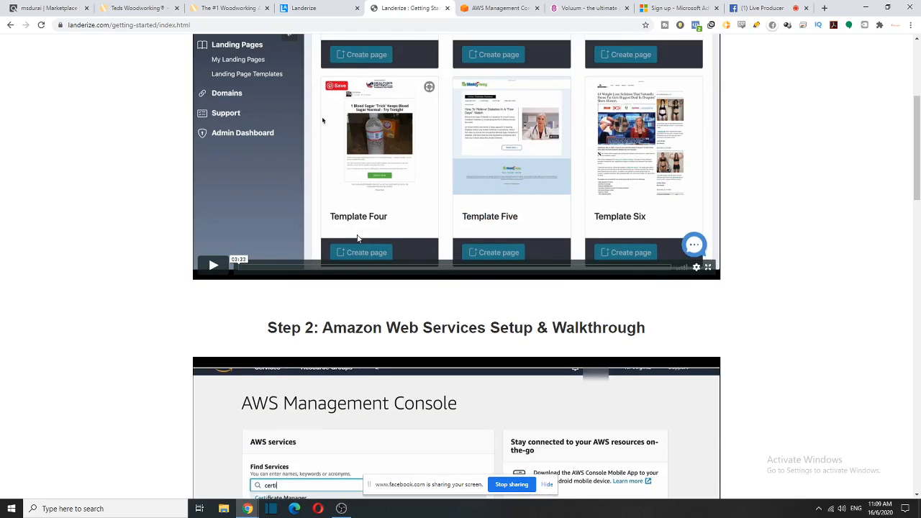
scroll(274, 347, "down", 1)
left_click_drag(283, 232, 718, 226)
scroll(350, 389, "down", 6)
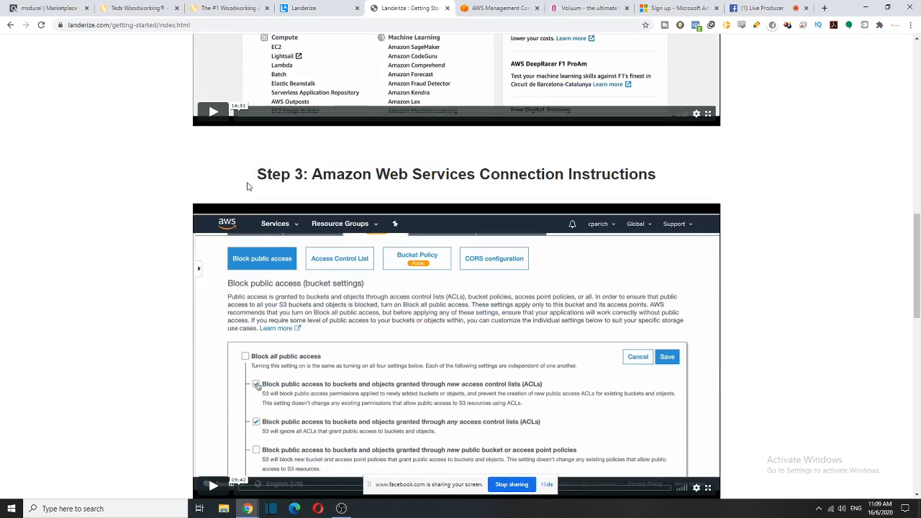
left_click_drag(267, 176, 758, 190)
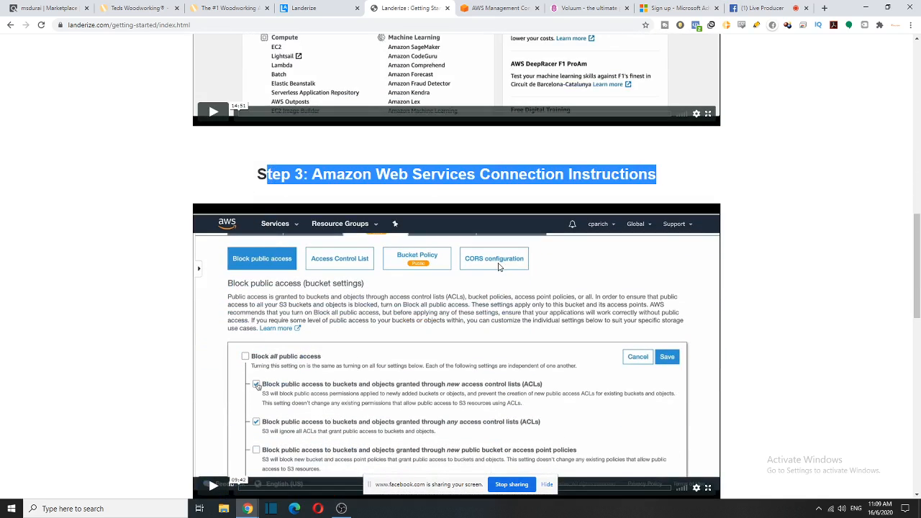
- Continue down the guide, highlighting each remaining basic-feature heading
scroll(457, 288, "down", 5)
left_click_drag(351, 164, 675, 157)
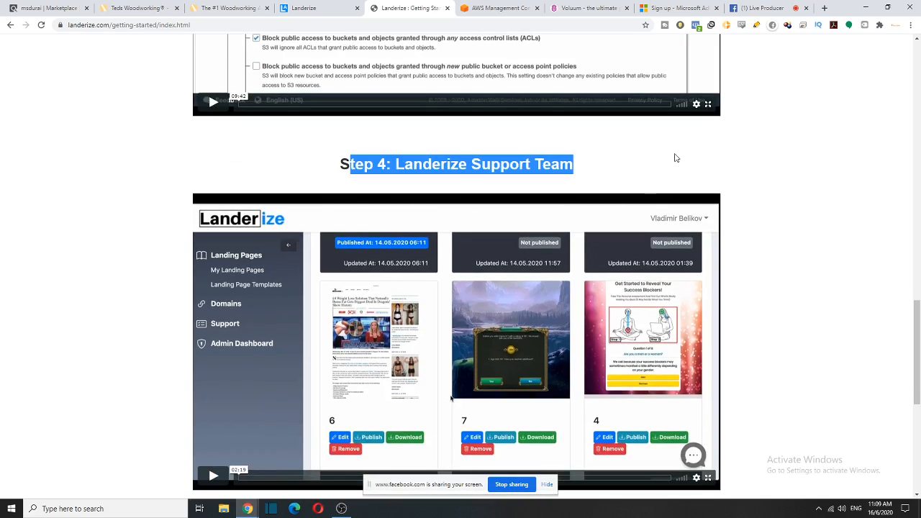
scroll(461, 216, "down", 4)
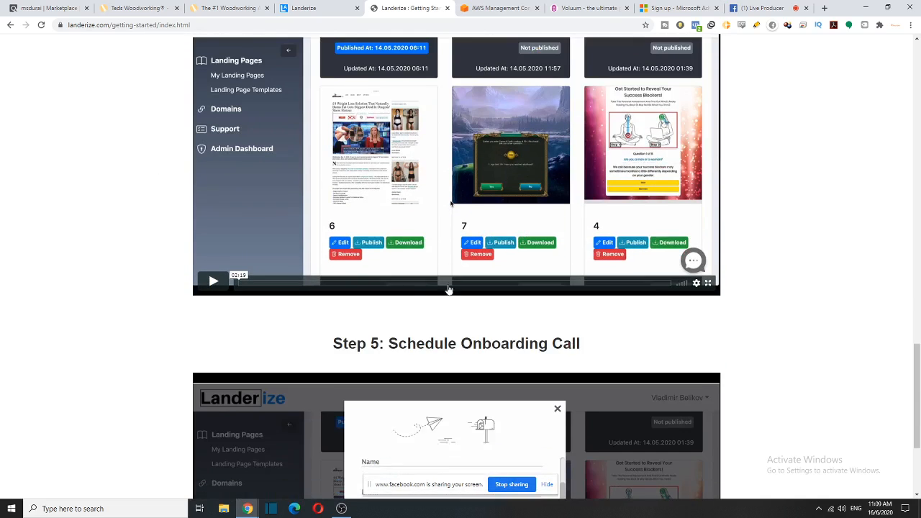
left_click_drag(331, 249, 605, 239)
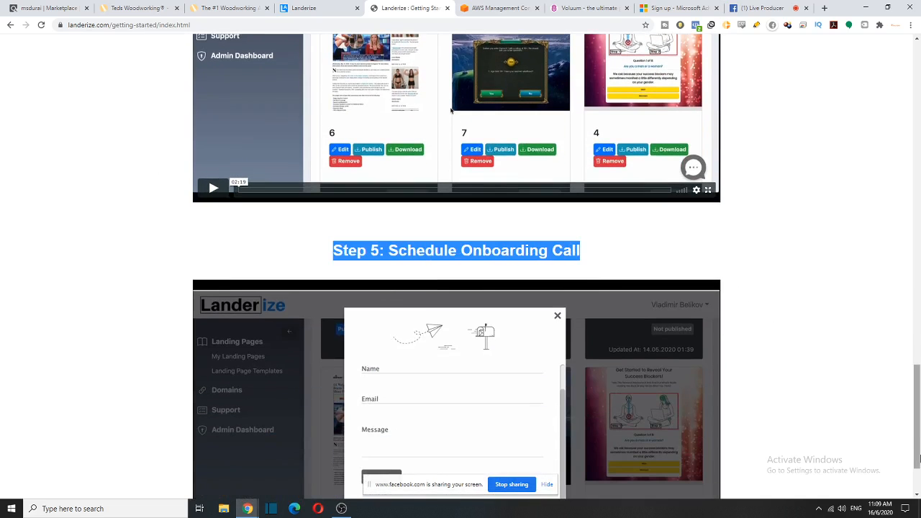
left_click_drag(918, 458, 915, 229)
left_click_drag(266, 146, 760, 149)
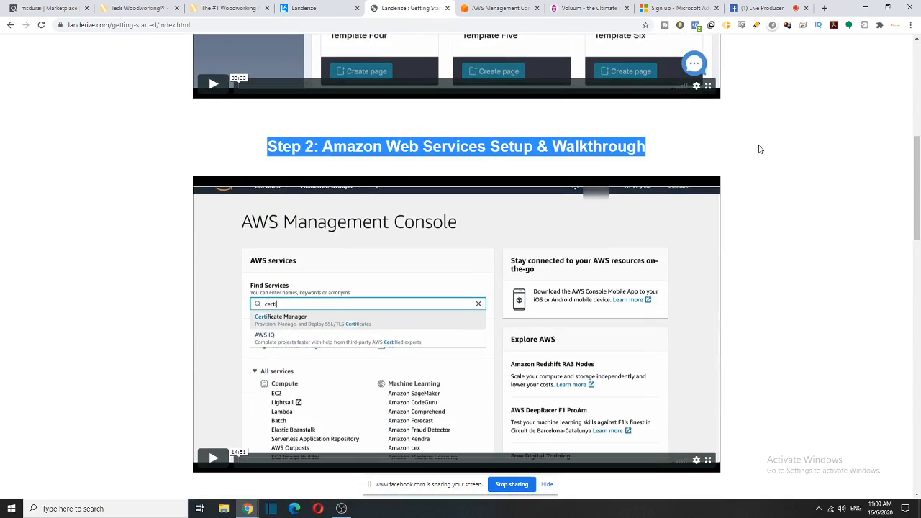
scroll(555, 169, "down", 2)
left_click_drag(272, 325, 655, 319)
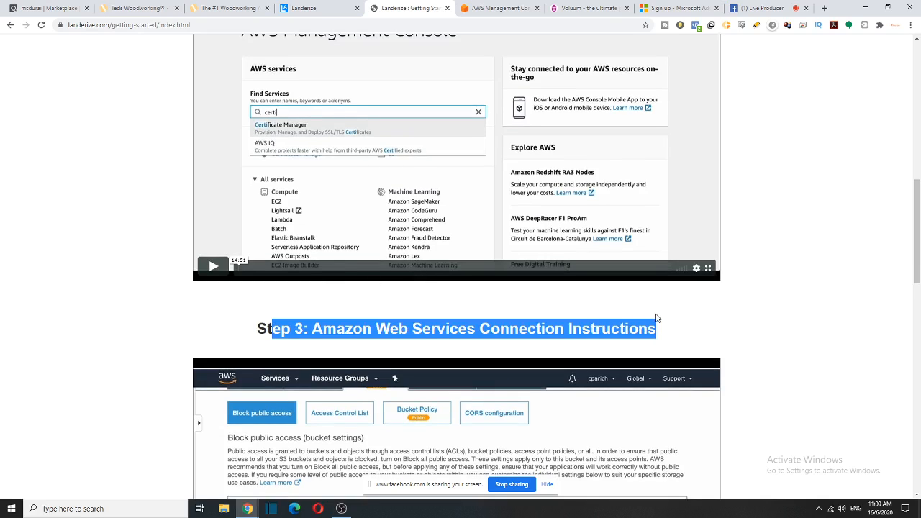
scroll(742, 137, "up", 3)
scroll(185, 217, "down", 2)
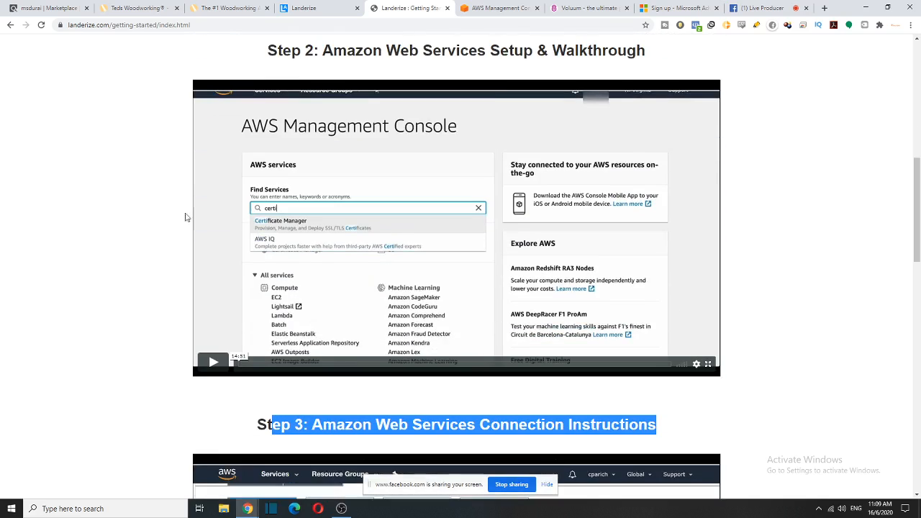
scroll(426, 384, "up", 2)
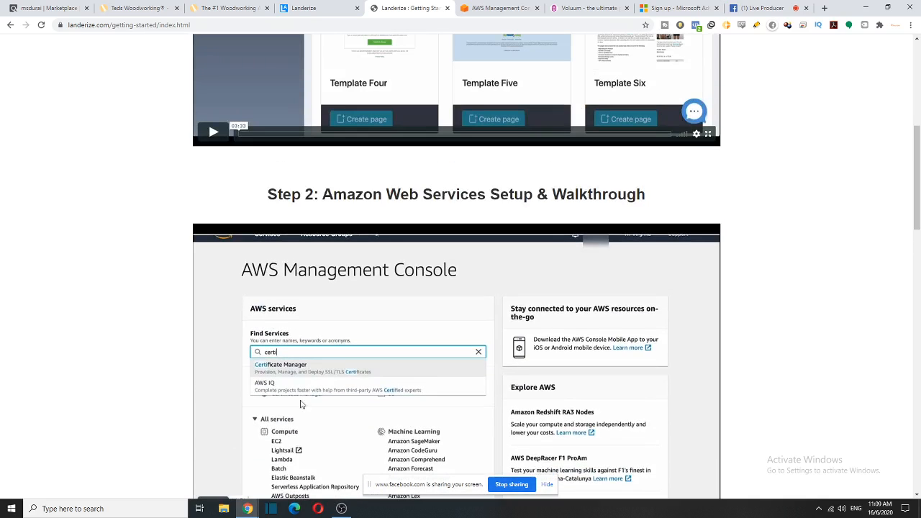
- Highlight the Step 2 Amazon Web Services heading and go back to the dashboard
left_click_drag(269, 195, 667, 199)
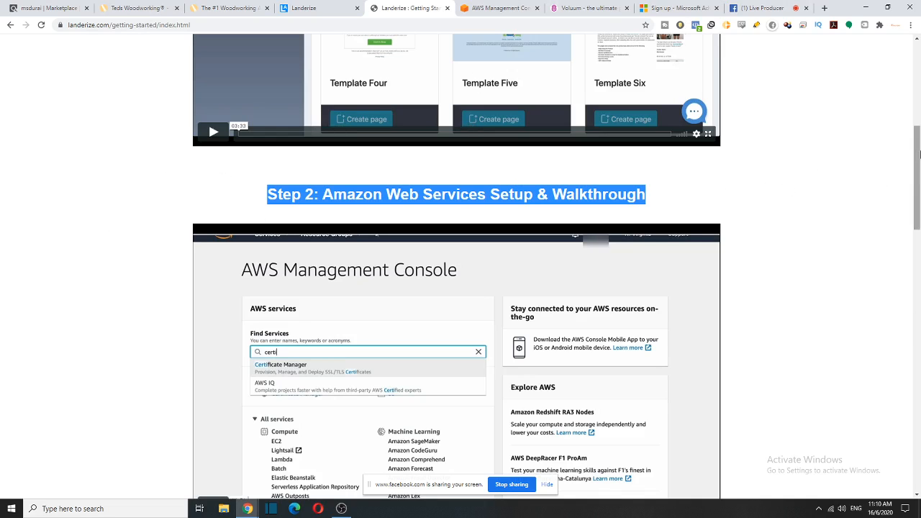
scroll(601, 236, "up", 5)
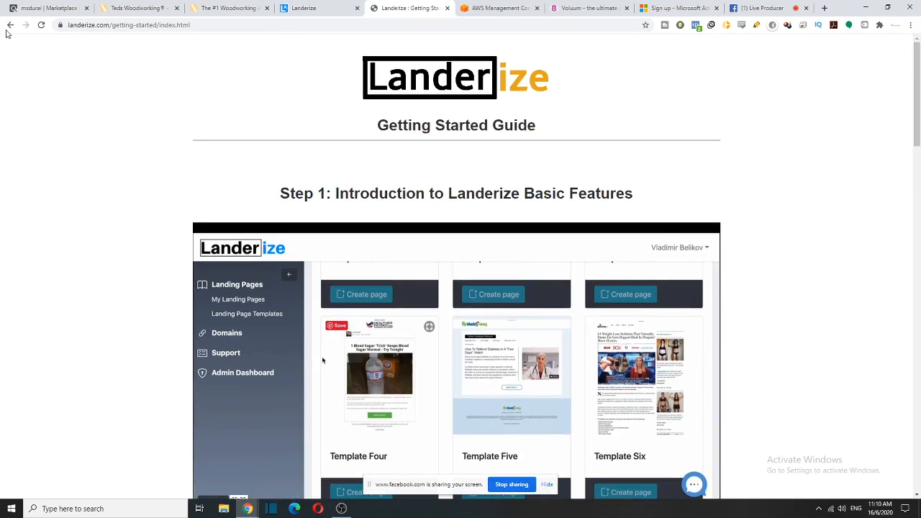
left_click(11, 24)
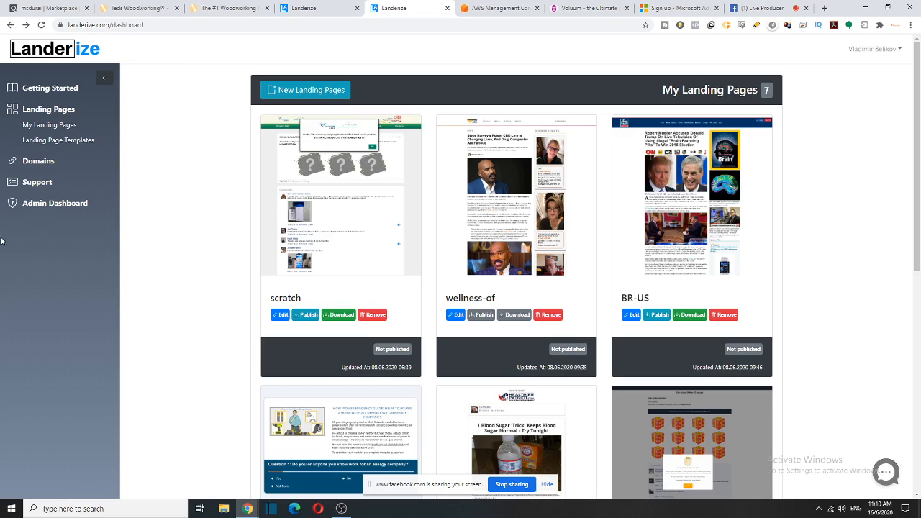
- Open the Landerize Support Portal from the sidebar's Support link
left_click_drag(57, 184, 20, 185)
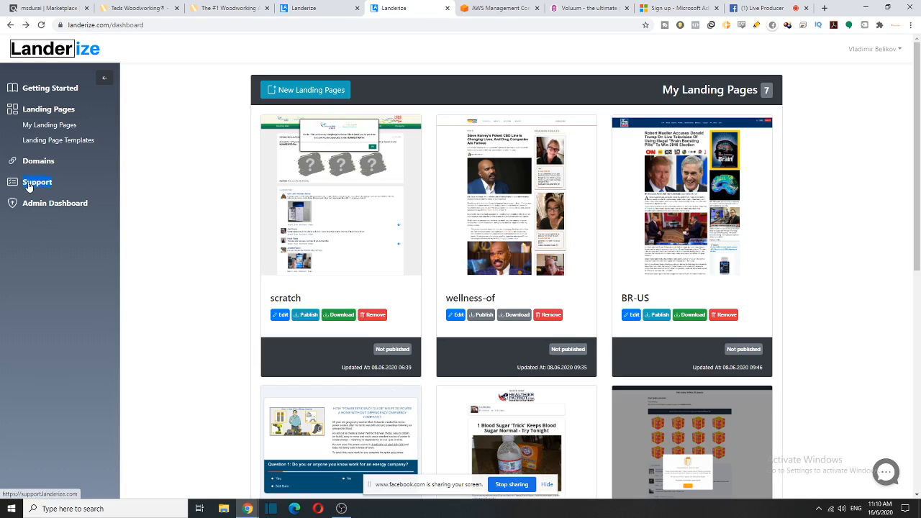
left_click(28, 186)
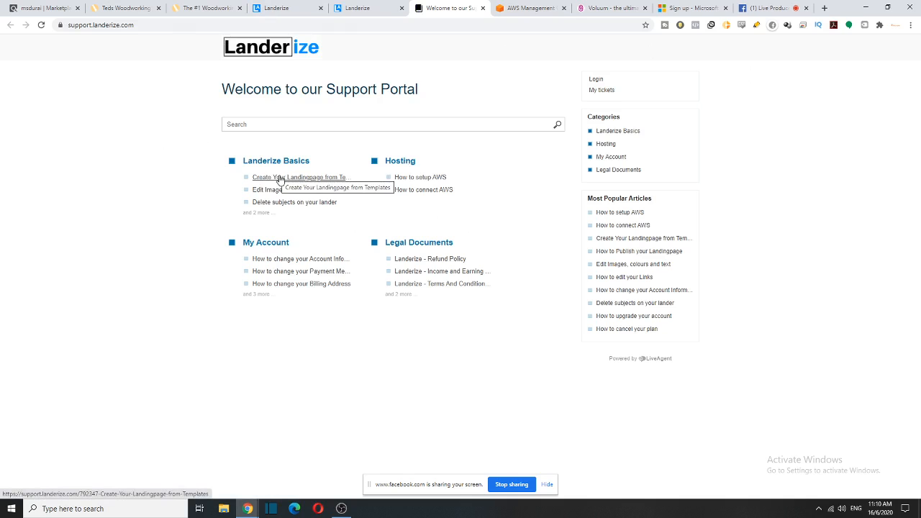
left_click(327, 179)
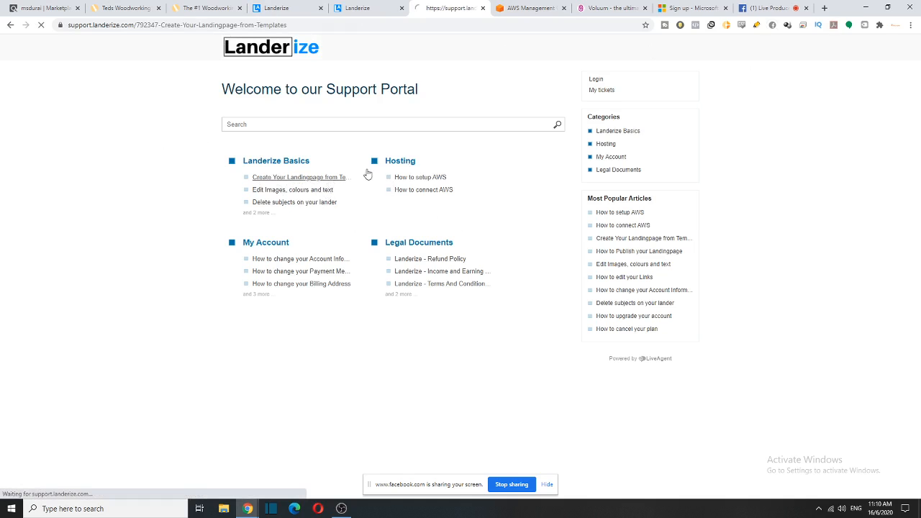
scroll(373, 243, "down", 4)
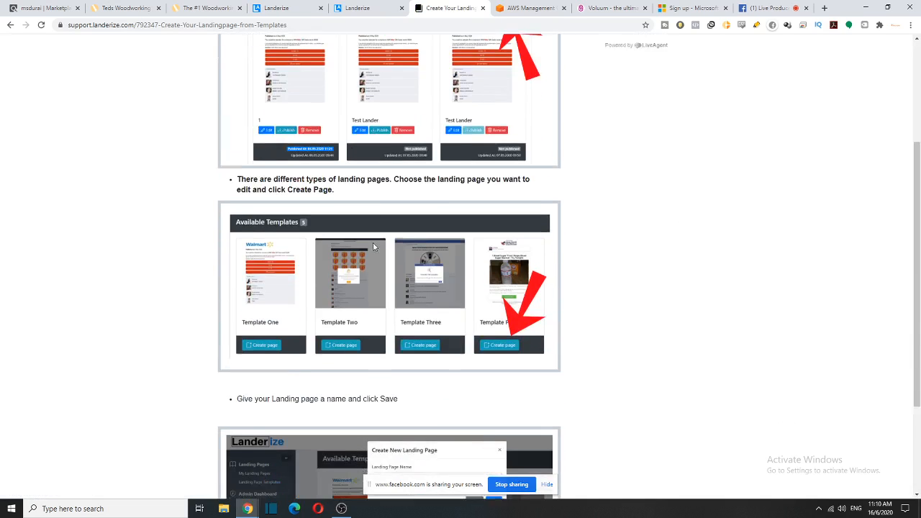
scroll(682, 342, "up", 5)
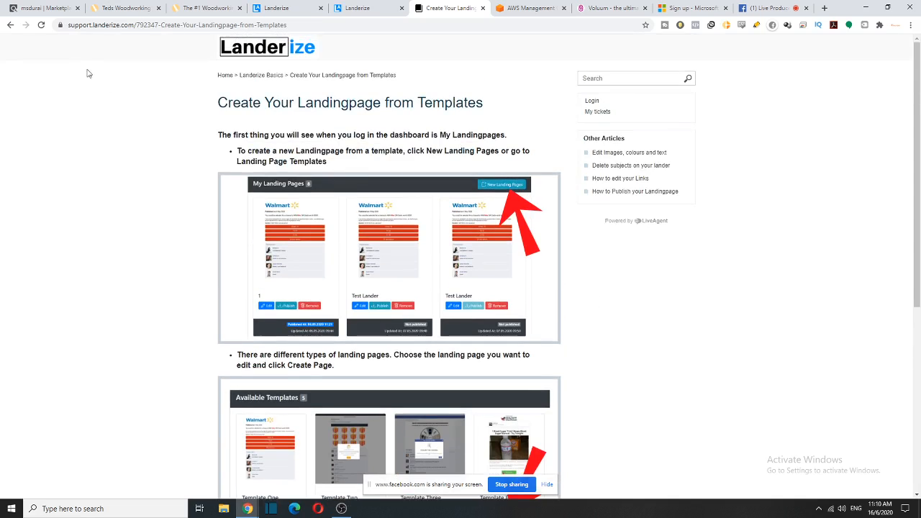
left_click(8, 27)
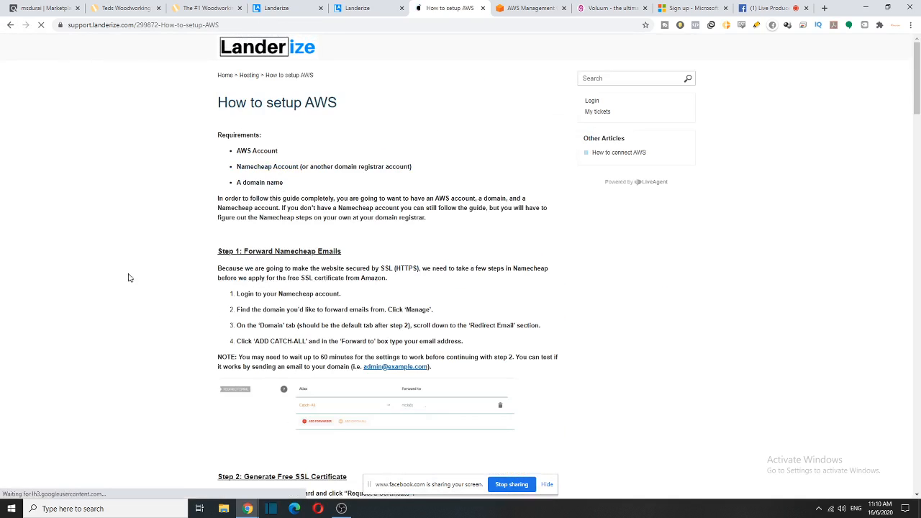
scroll(280, 255, "down", 4)
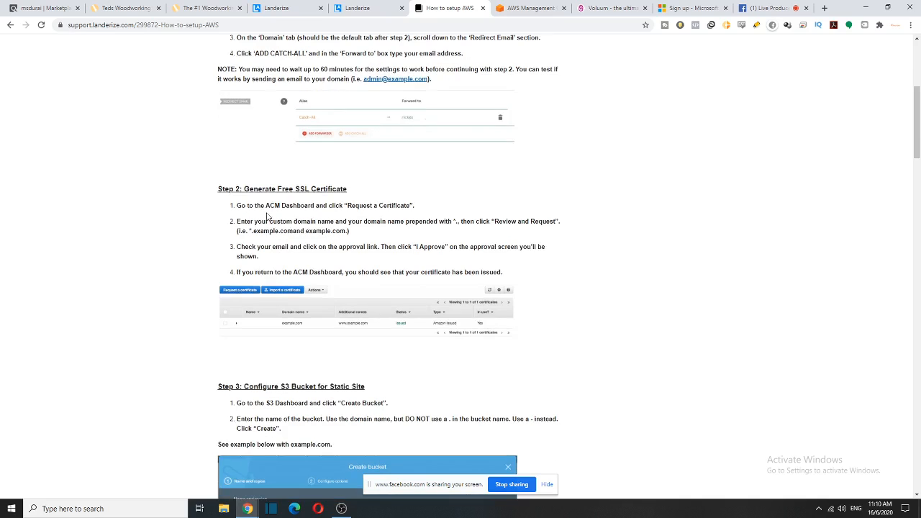
left_click_drag(244, 188, 526, 209)
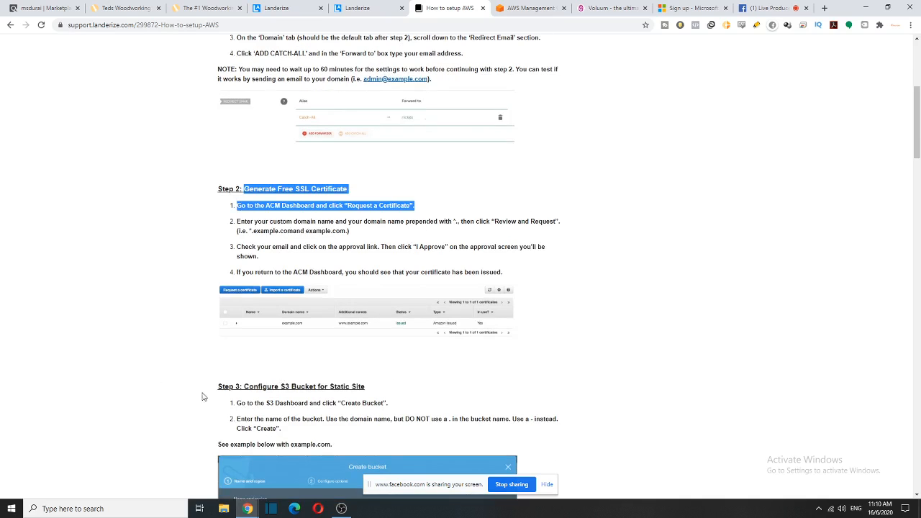
left_click(10, 25)
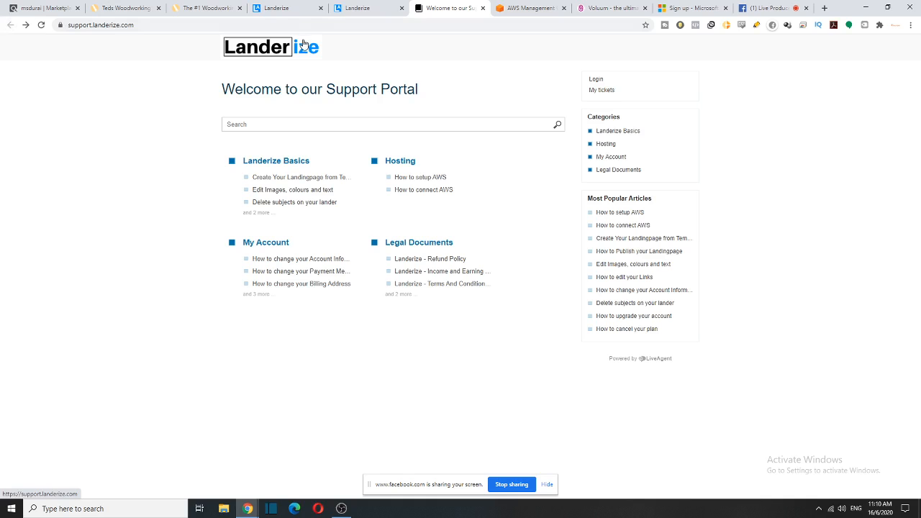
left_click(421, 191)
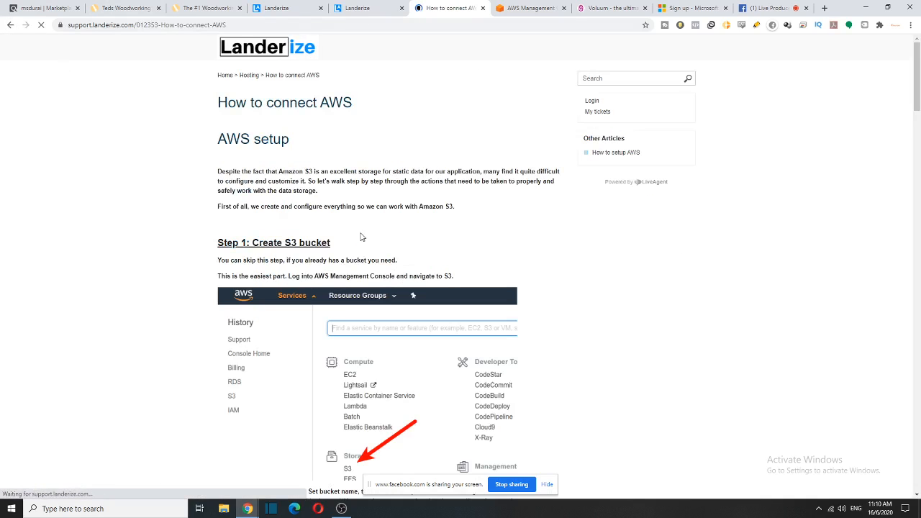
scroll(415, 187, "down", 7)
scroll(410, 195, "down", 8)
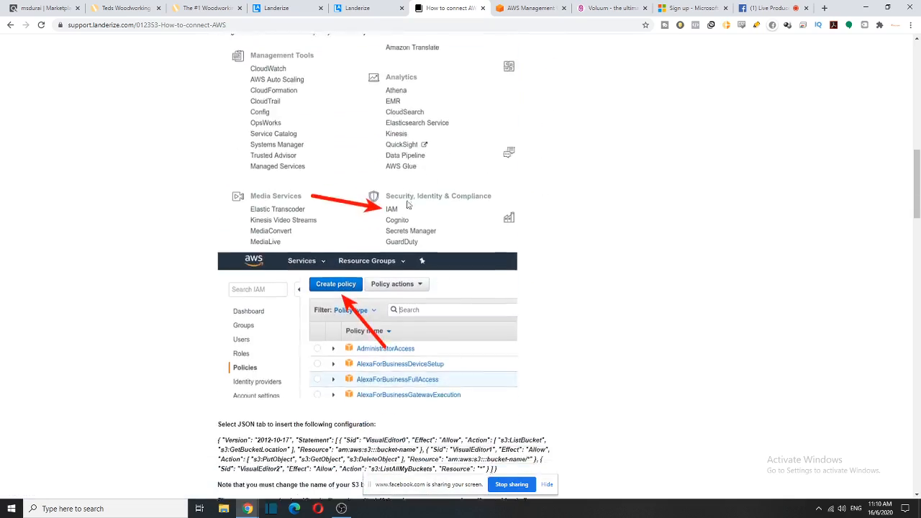
scroll(576, 216, "up", 4)
scroll(547, 214, "up", 12)
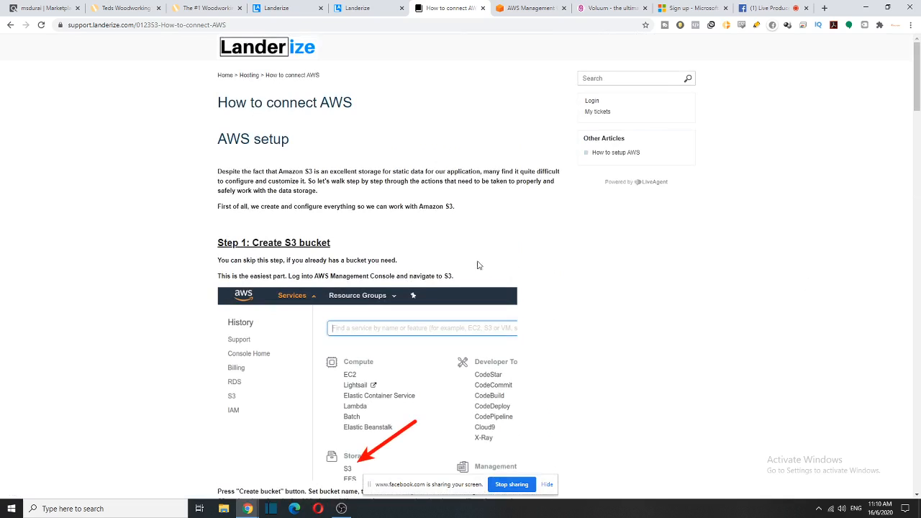
left_click(10, 24)
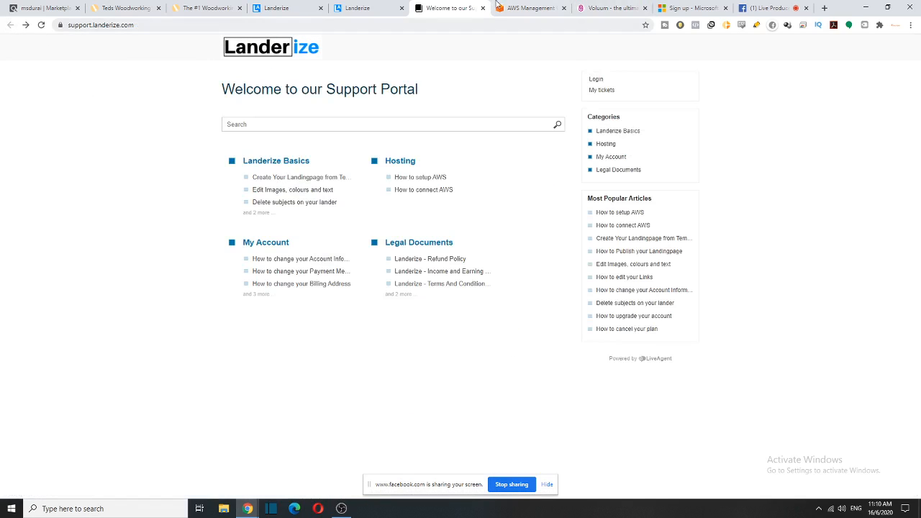
left_click(367, 8)
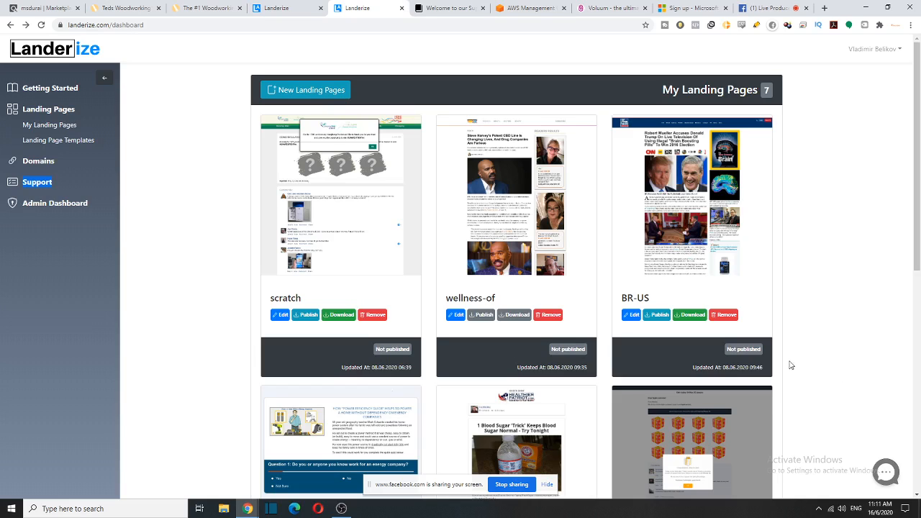
- Open the New Landing Pages gallery and point out its 20 templates and weekly additions
left_click_drag(662, 90, 788, 91)
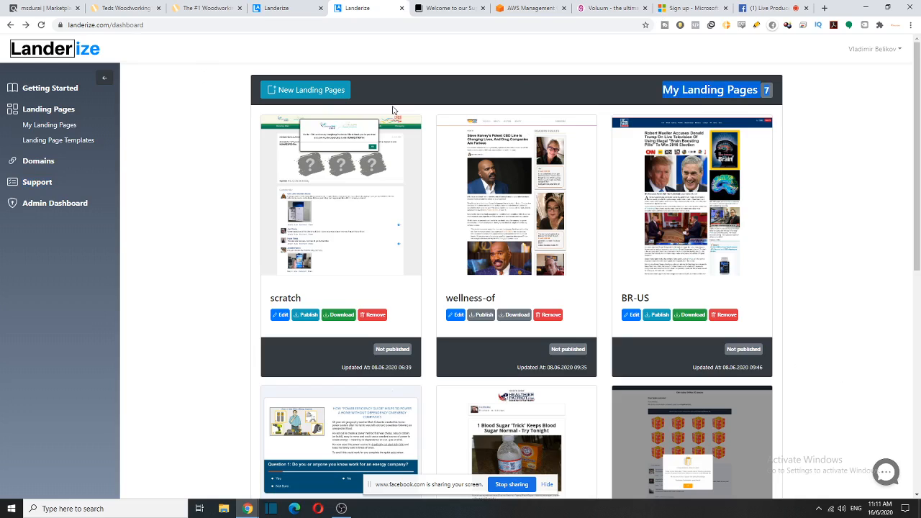
left_click(285, 90)
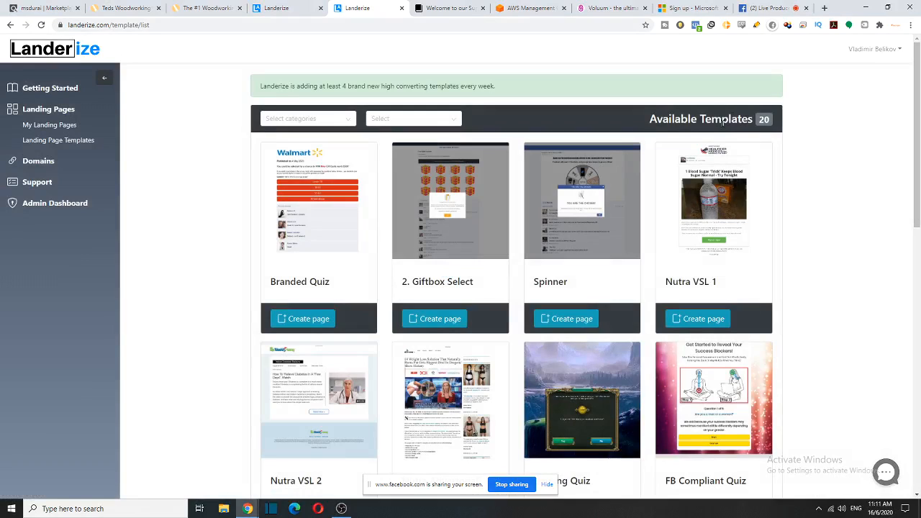
left_click_drag(657, 119, 820, 136)
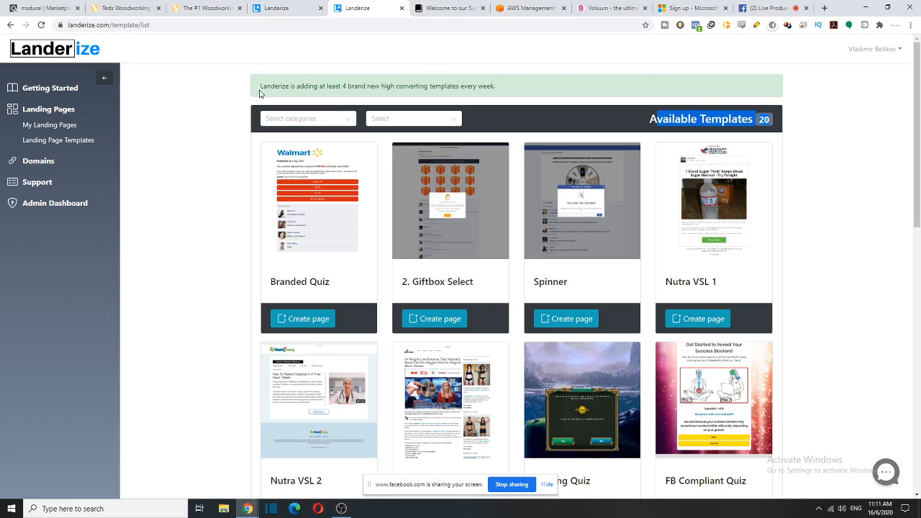
left_click_drag(259, 87, 386, 88)
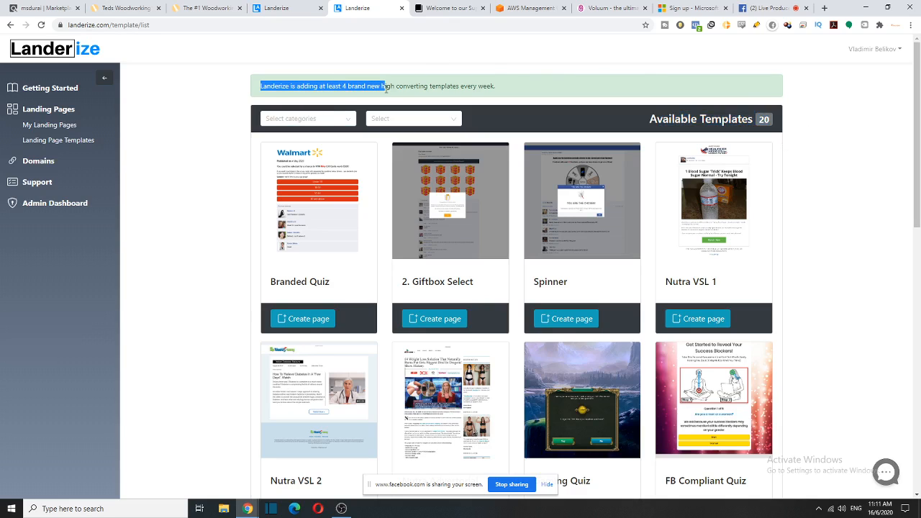
left_click(502, 93)
- Scroll the template gallery, highlighting templates such as Branded Quiz
scroll(650, 306, "down", 4)
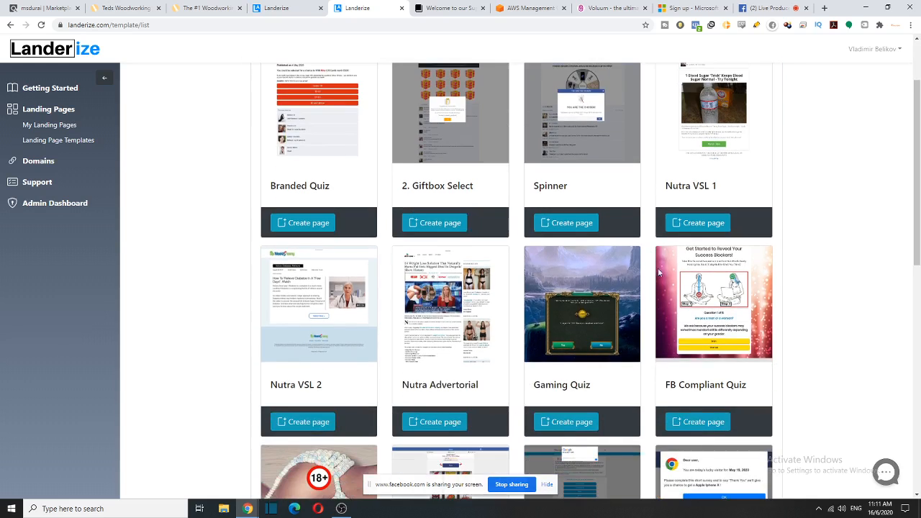
scroll(532, 155, "up", 2)
scroll(531, 156, "up", 1)
scroll(386, 180, "up", 1)
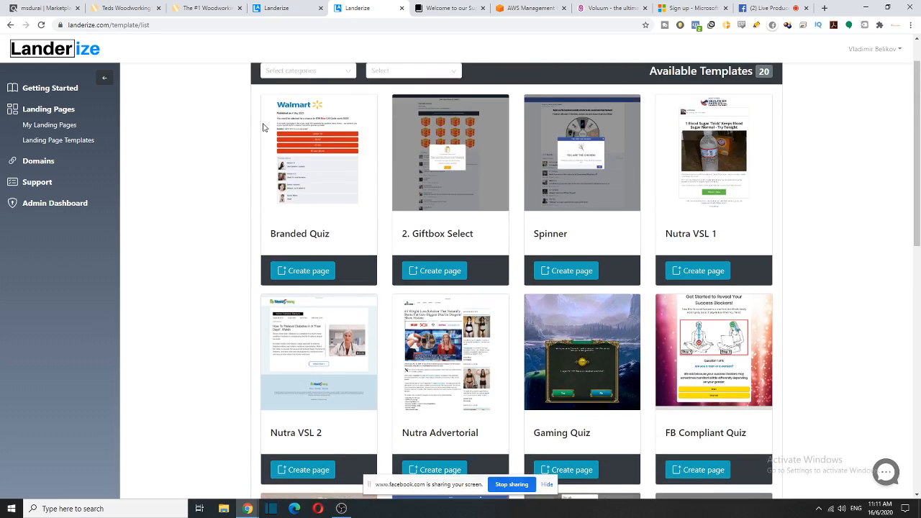
left_click_drag(271, 233, 338, 239)
left_click_drag(708, 246, 750, 237)
scroll(599, 358, "down", 3)
left_click_drag(562, 248, 649, 246)
left_click_drag(706, 246, 710, 245)
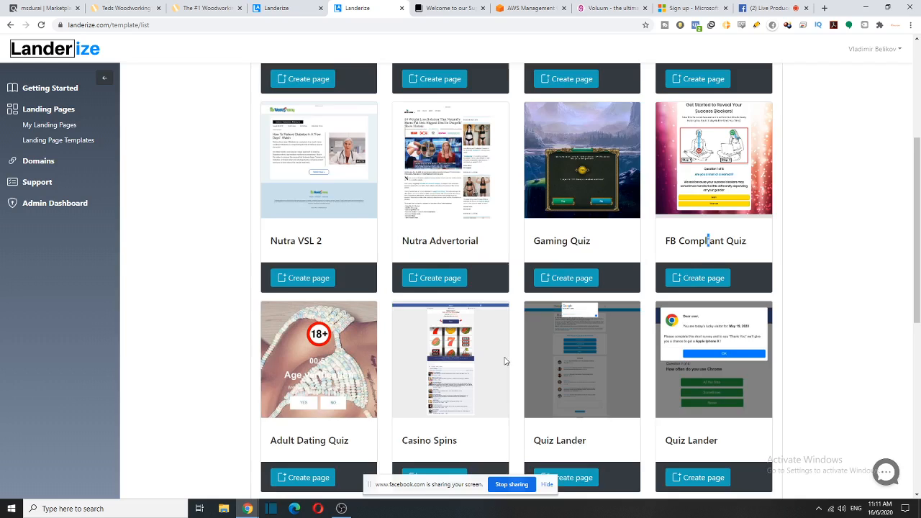
scroll(505, 359, "down", 3)
left_click_drag(320, 251, 418, 250)
- Highlight the Quiz Lander, Dating Quiz and CC Trial Advertorial templates, then view the Teds Woodworking page
left_click_drag(553, 256, 572, 253)
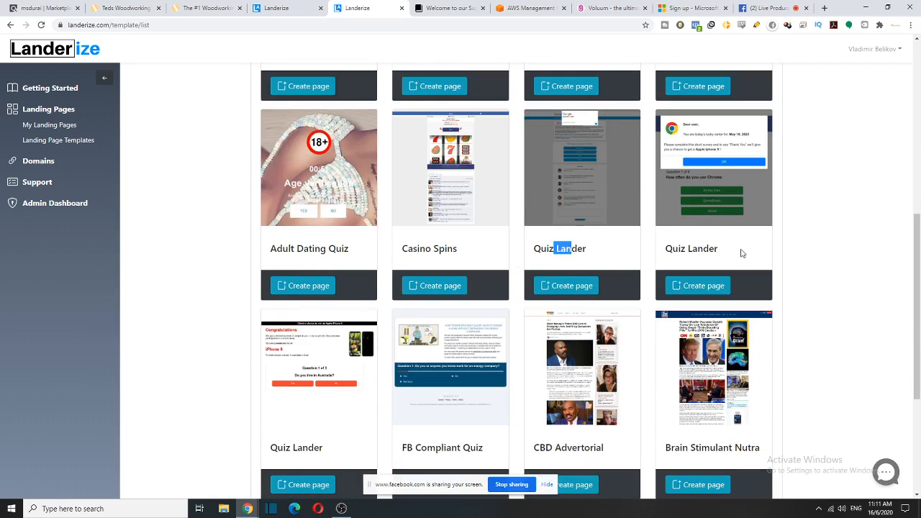
left_click_drag(677, 252, 707, 249)
scroll(345, 324, "down", 1)
left_click_drag(418, 351, 697, 346)
scroll(702, 350, "down", 2)
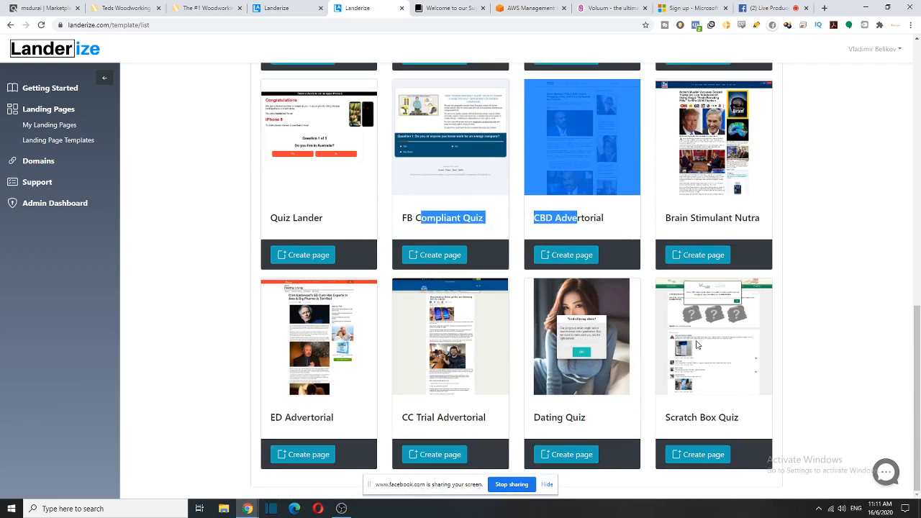
left_click_drag(562, 420, 610, 413)
left_click_drag(408, 418, 488, 419)
left_click_drag(666, 431, 762, 429)
scroll(627, 372, "up", 9)
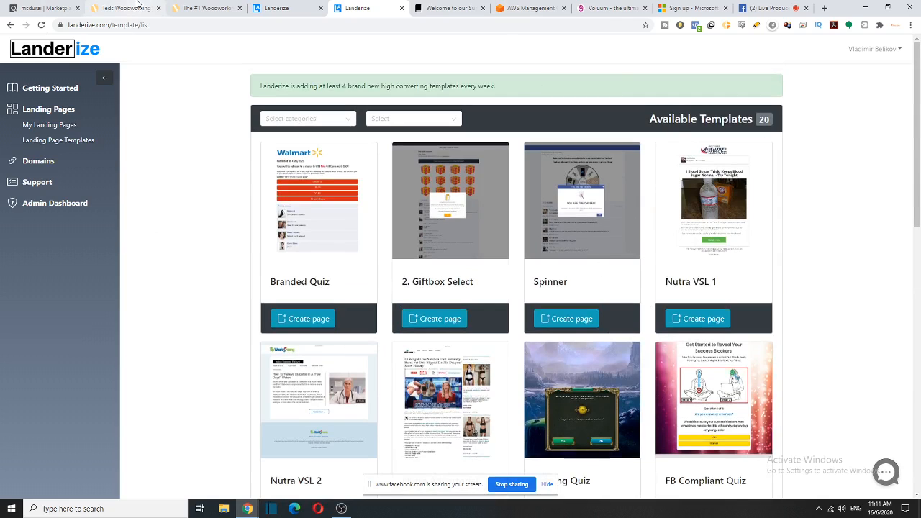
left_click(113, 8)
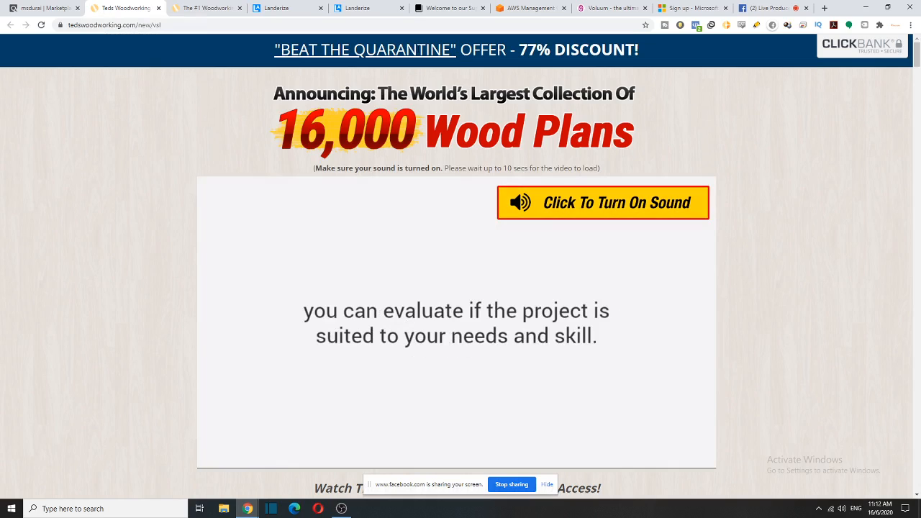
- Switch back to the Landerize tab showing the template gallery
left_click(358, 8)
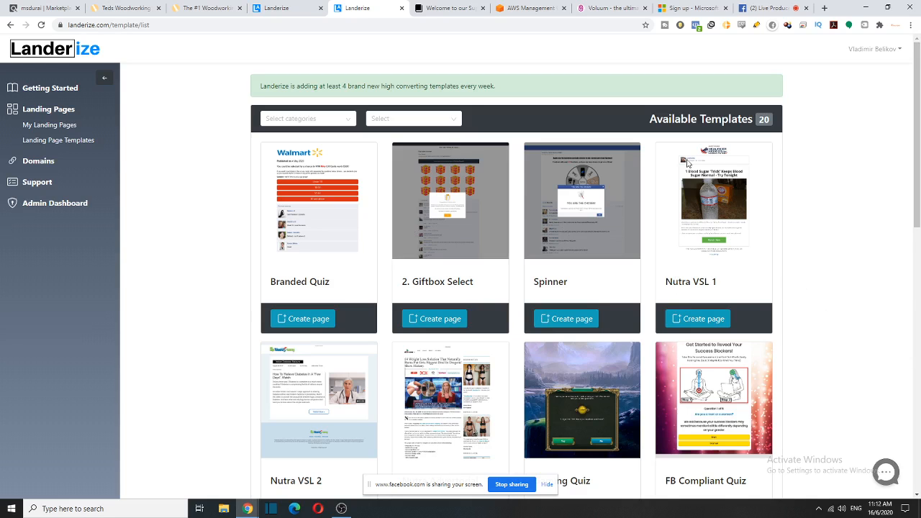
- Start a new page from Nutra VSL 1 and check the Teds Woodworking sales site's domain
scroll(504, 216, "down", 4)
scroll(336, 211, "up", 1)
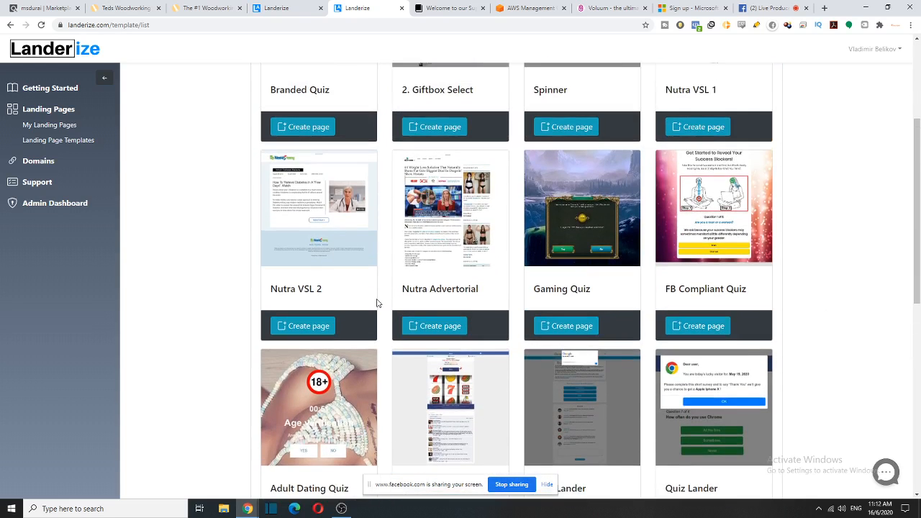
scroll(727, 209, "up", 2)
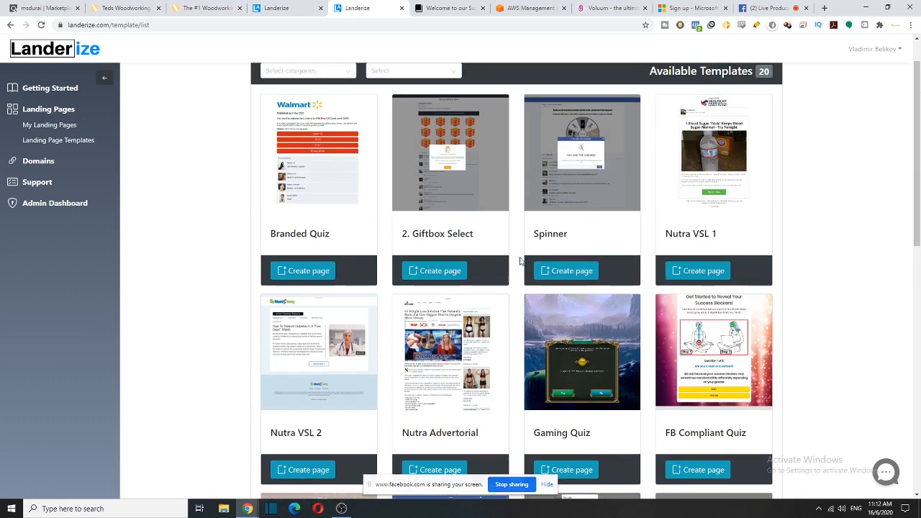
left_click(693, 271)
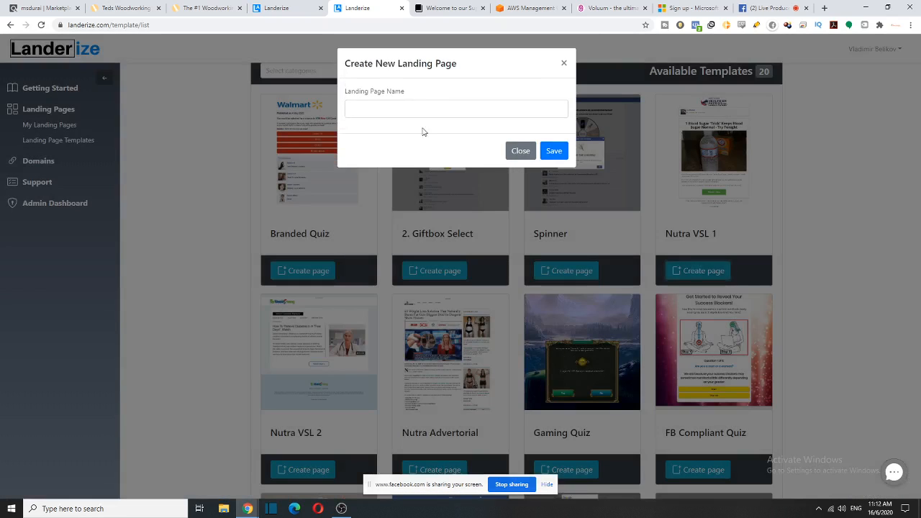
left_click(126, 8)
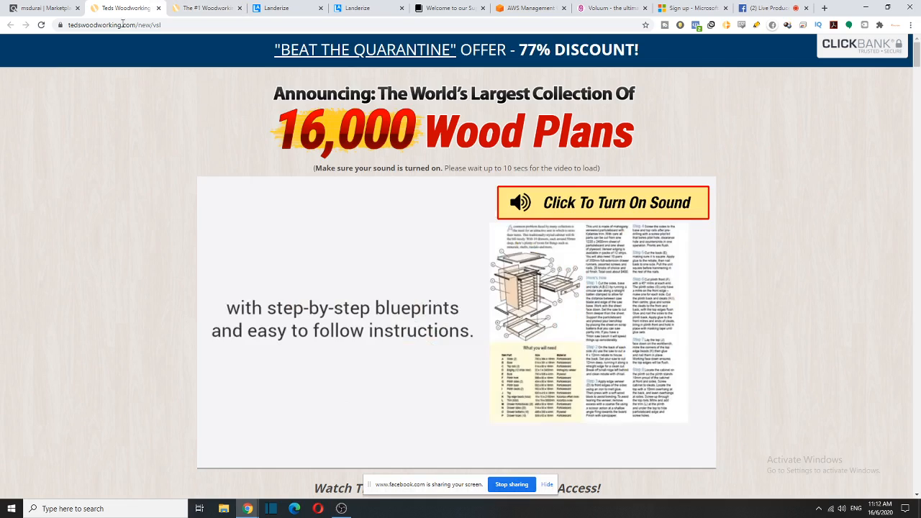
left_click_drag(121, 26, 66, 25)
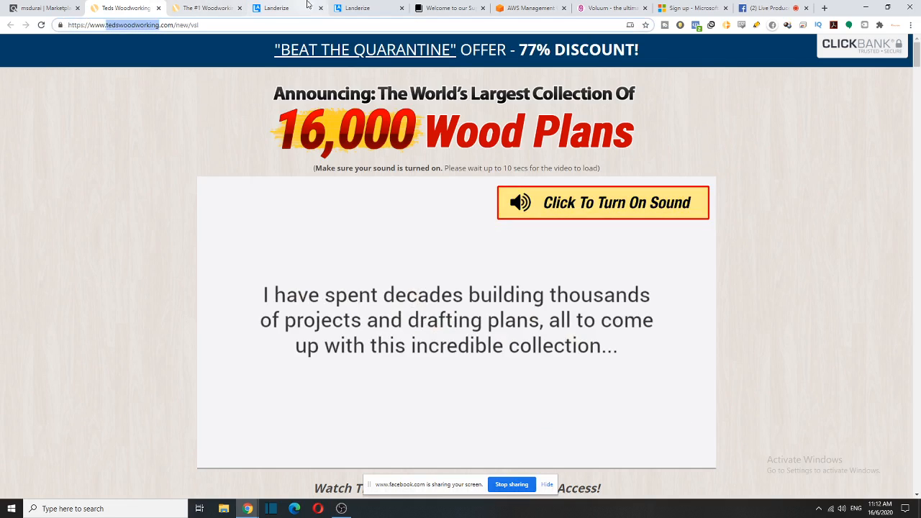
left_click(339, 8)
- Name the landing page 'Teds Wood Working' and save it
left_click(391, 114)
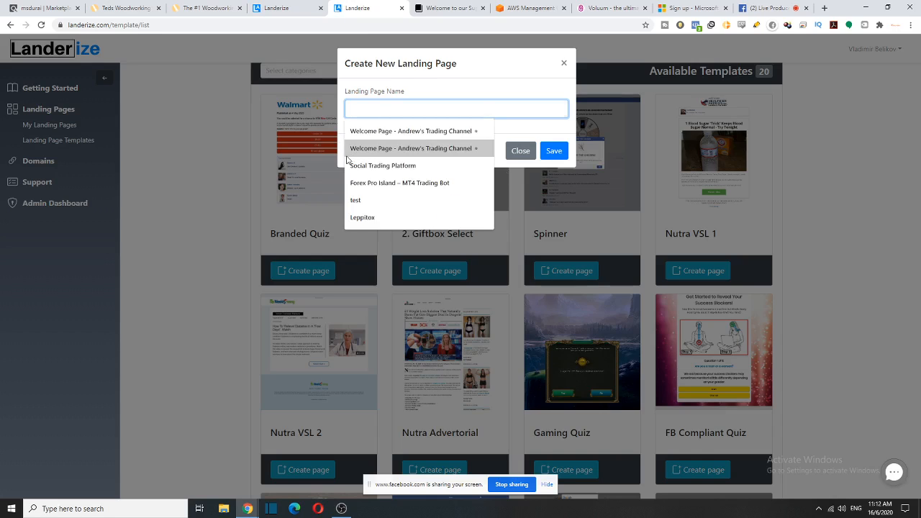
type("Tedss")
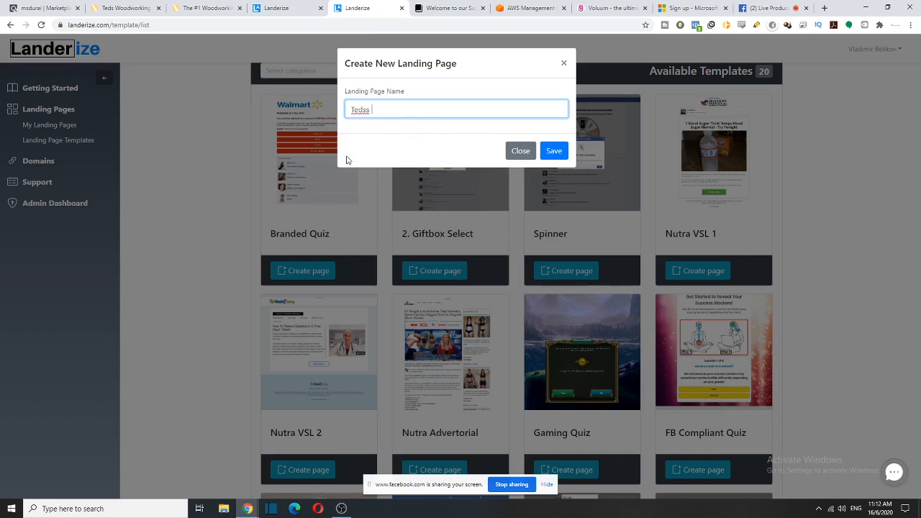
key("BackSpace")
left_click(380, 131)
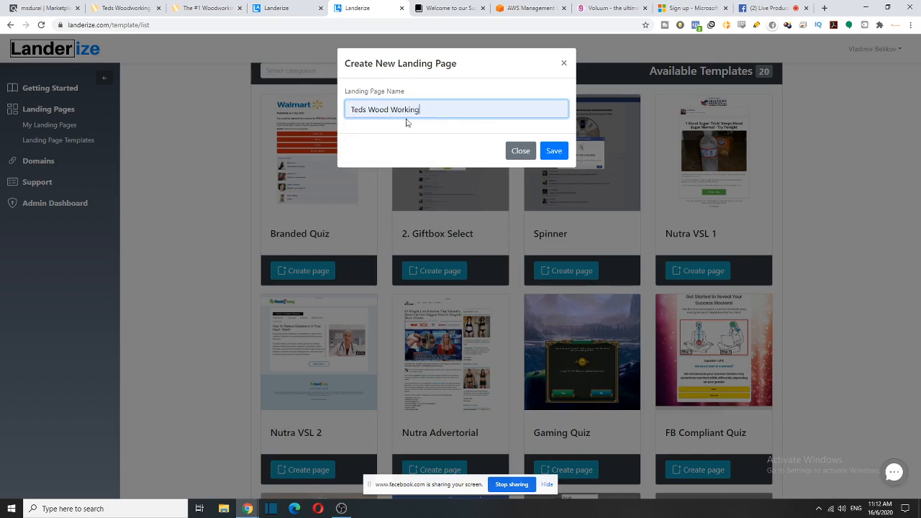
left_click(552, 151)
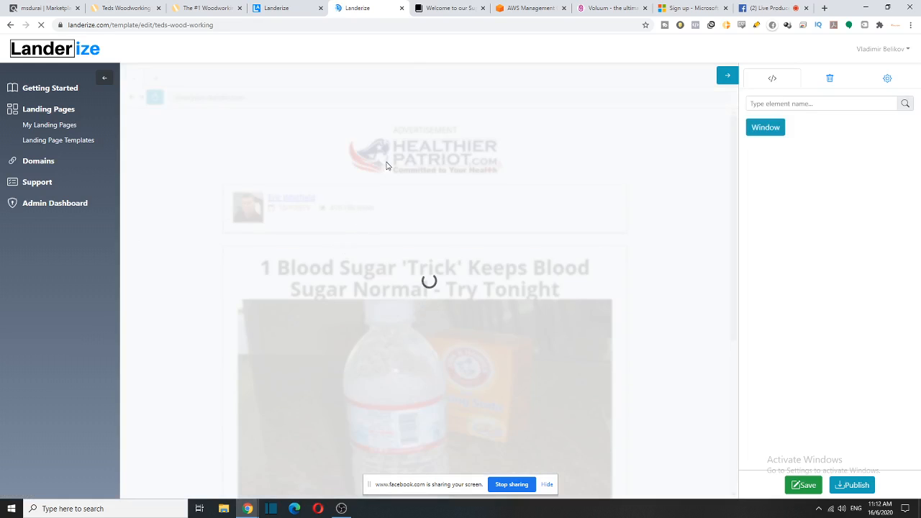
- Copy the ADVERTISEMENT heading as Heading2 and move the HEALTHIER PATRIOT logo between both headings
scroll(486, 189, "up", 1)
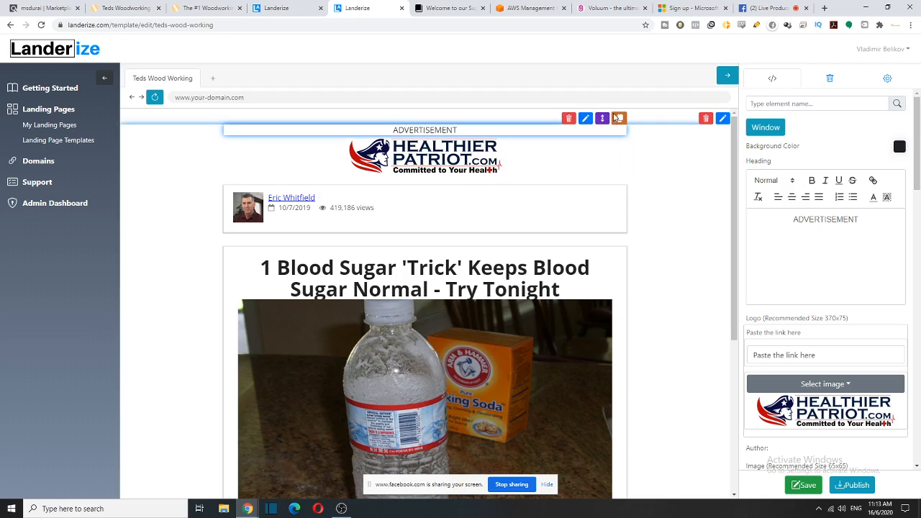
left_click(620, 119)
left_click(499, 101)
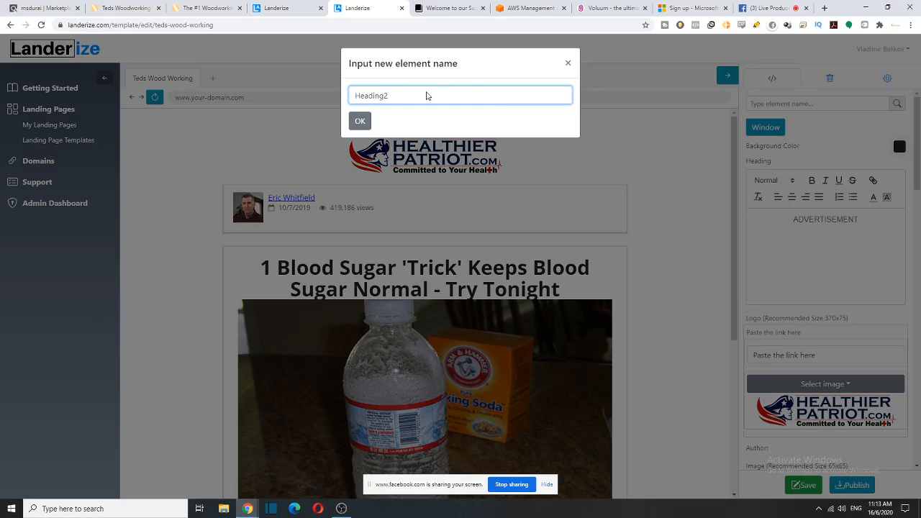
left_click(360, 121)
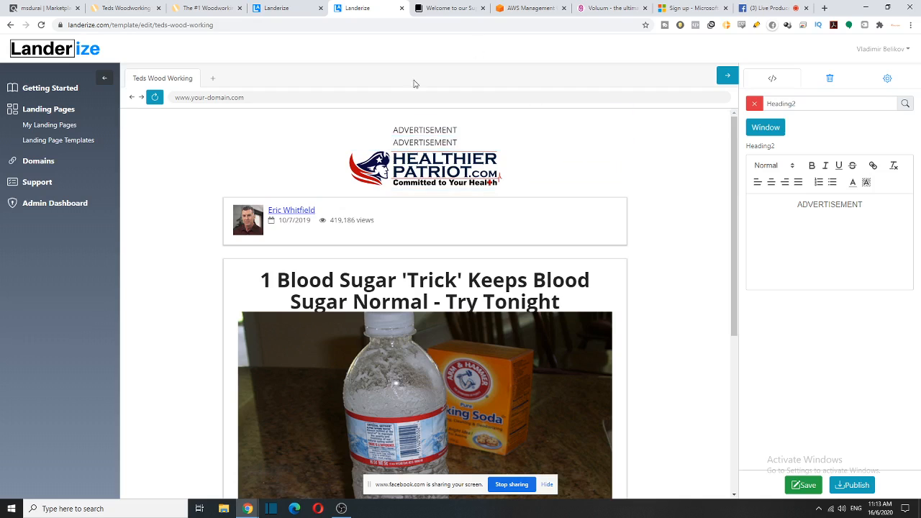
mouse_move(609, 147)
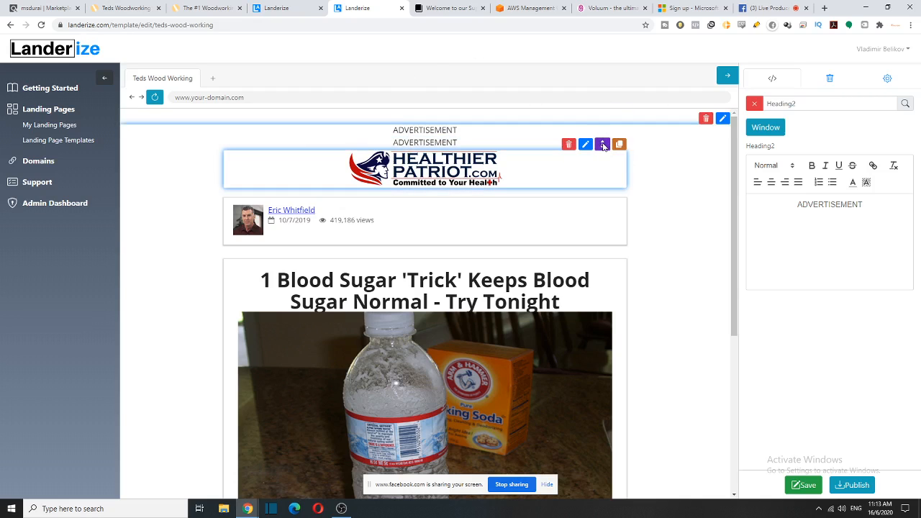
mouse_move(603, 146)
left_mouse_down()
mouse_move(603, 128)
mouse_move(603, 154)
left_mouse_up()
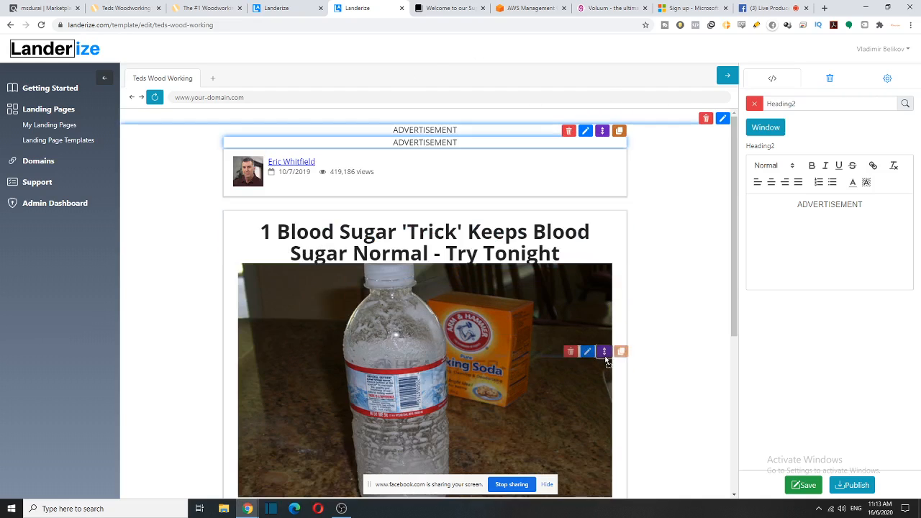
mouse_move(606, 361)
left_mouse_down()
mouse_move(587, 121)
mouse_move(598, 188)
mouse_move(592, 131)
mouse_move(590, 140)
left_mouse_up()
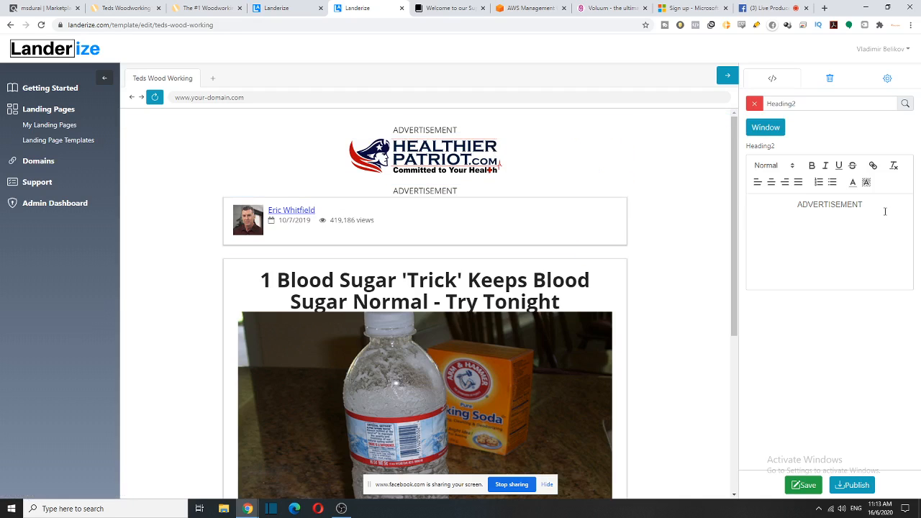
- Retype the second heading as ADVERTISe and make it italic, bold and underlined
left_click_drag(858, 205, 790, 199)
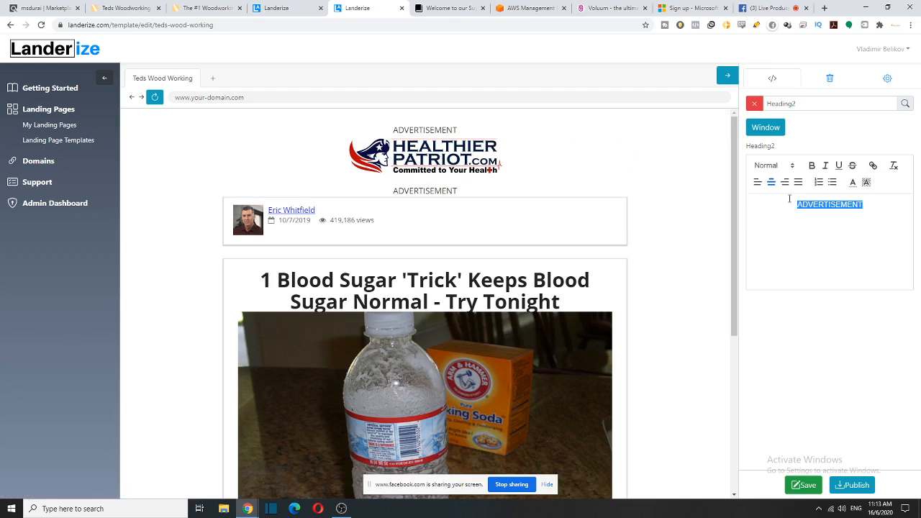
key("End")
key("BackSpace")
key("BackSpace")
key("BackSpace")
key("BackSpace")
key("BackSpace")
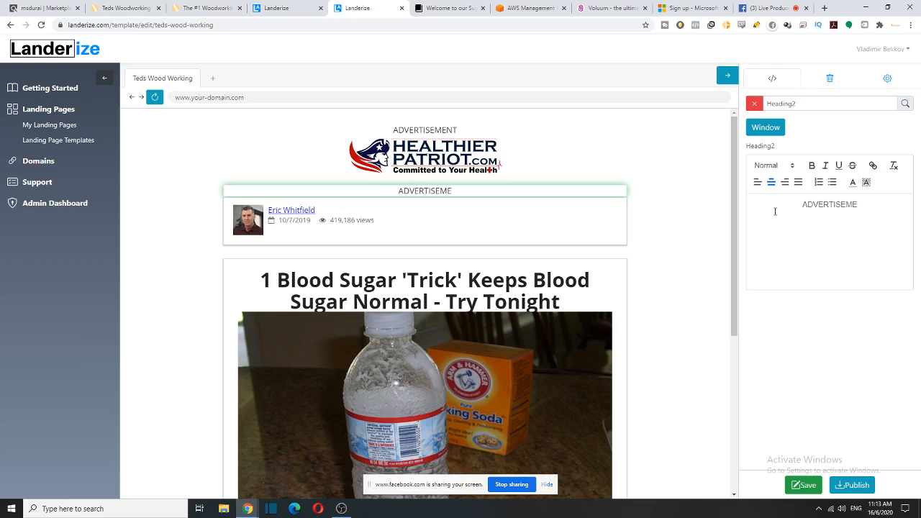
type("e")
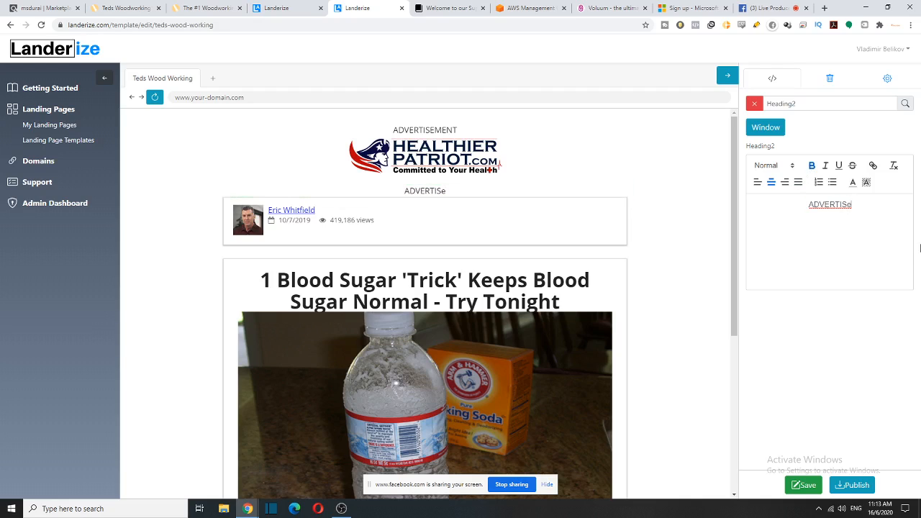
double_click(838, 205)
left_click(825, 166)
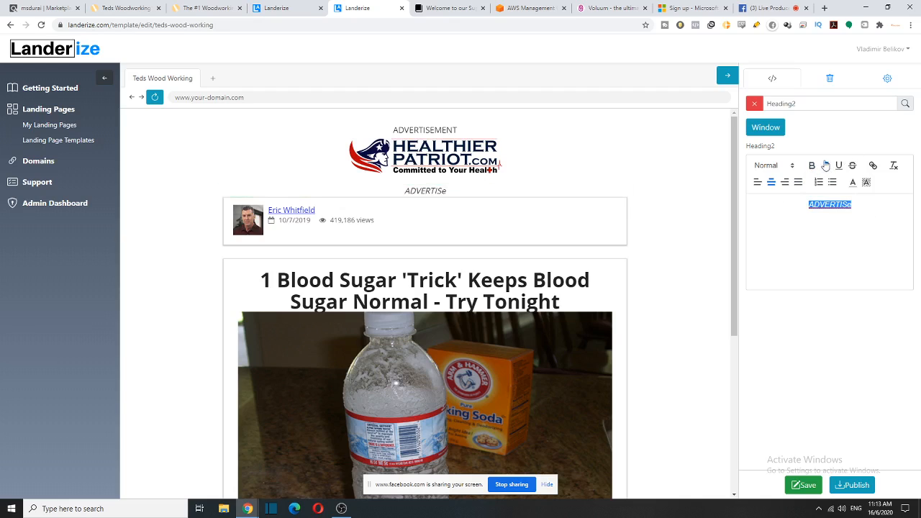
left_click(812, 166)
left_click(839, 166)
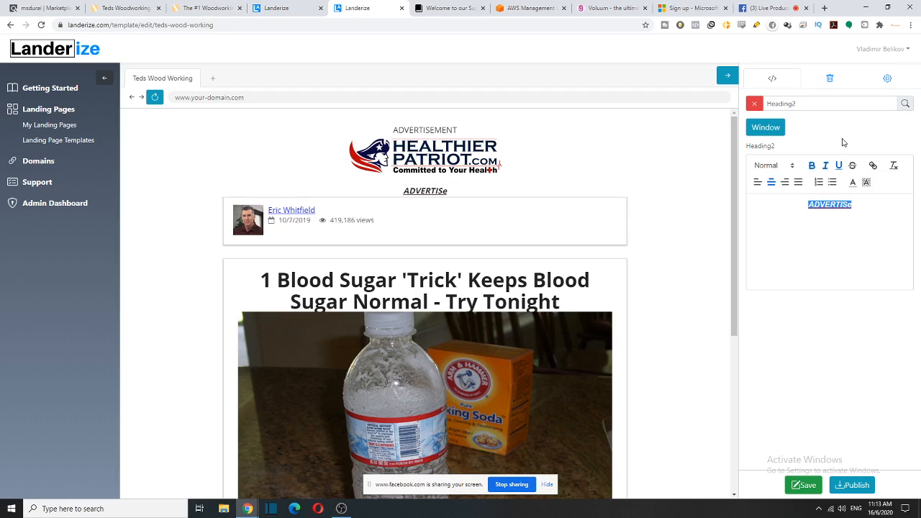
- Give the ADVERTISe heading pale yellow text on a black background
left_click(852, 185)
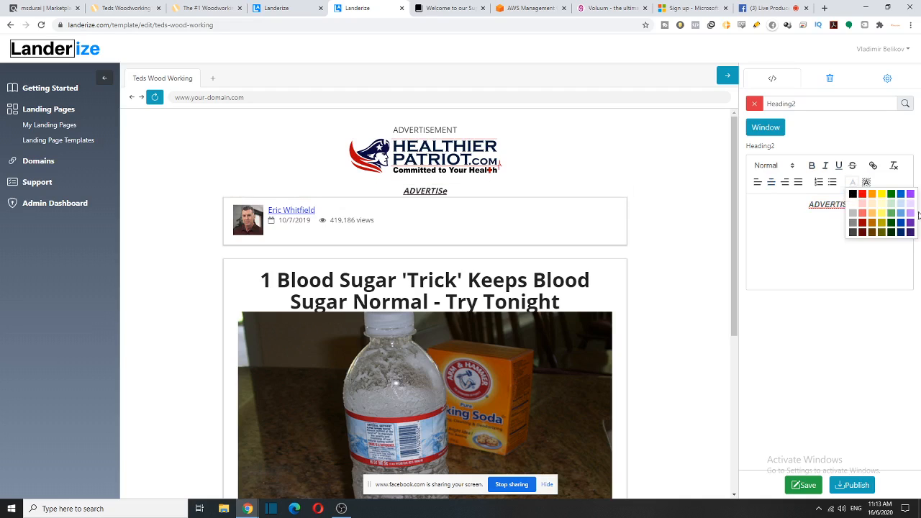
left_click(854, 203)
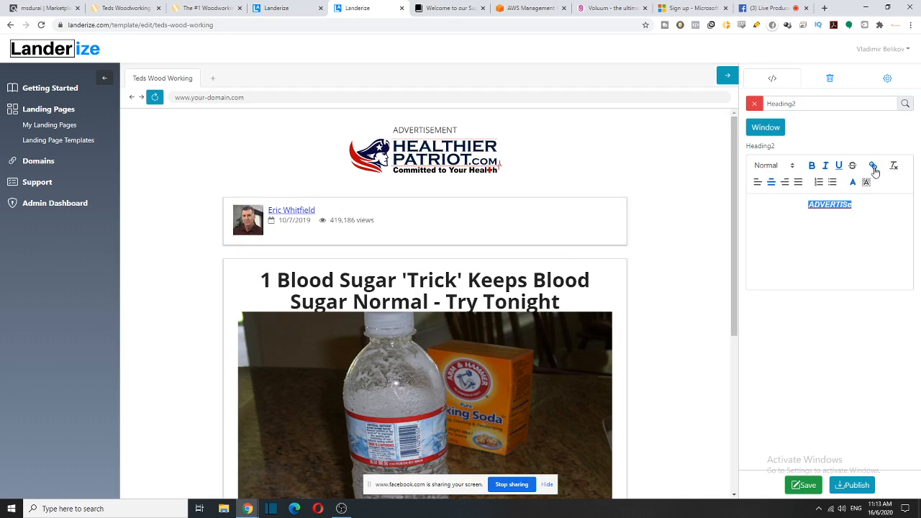
left_click(874, 167)
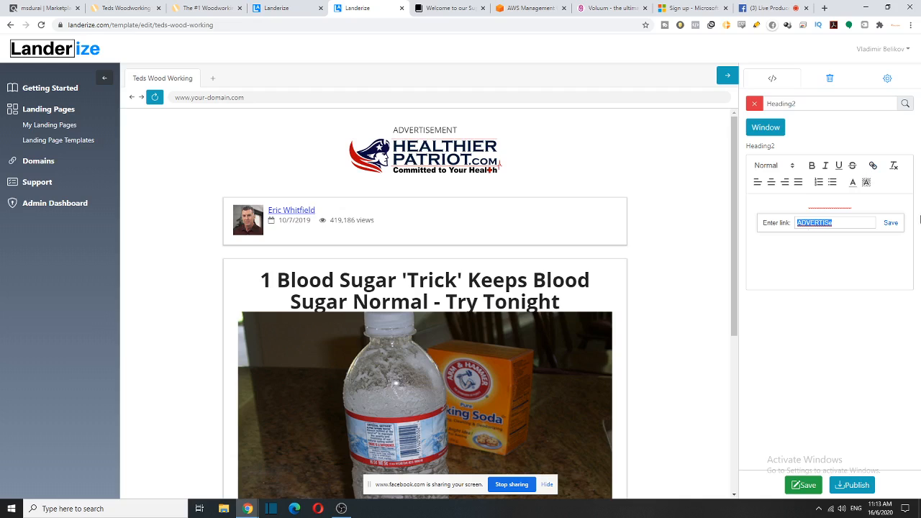
left_click(854, 183)
left_click(882, 203)
left_click(866, 183)
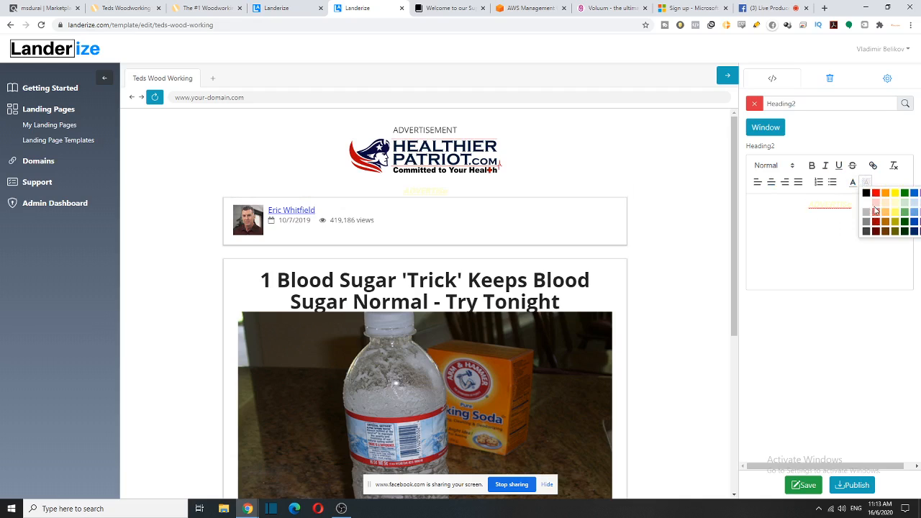
left_click(868, 195)
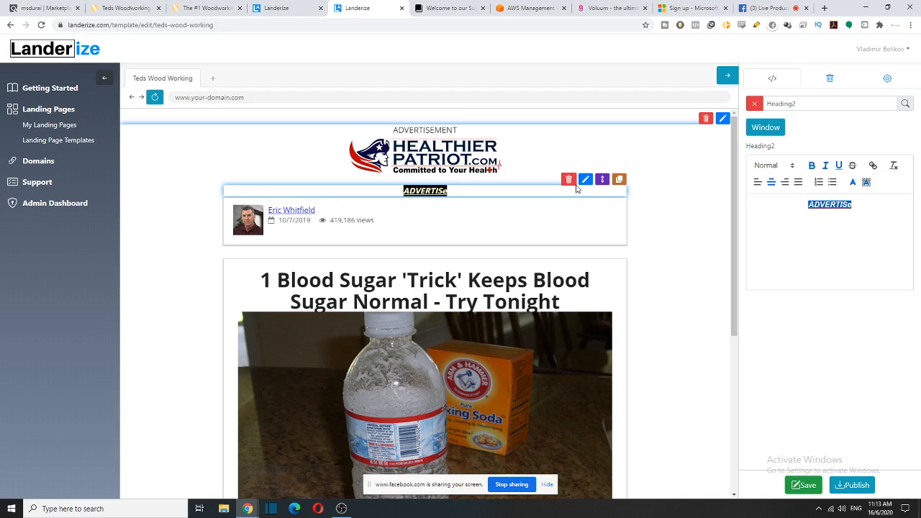
- Delete the stray ADVERTISe heading
left_click(569, 180)
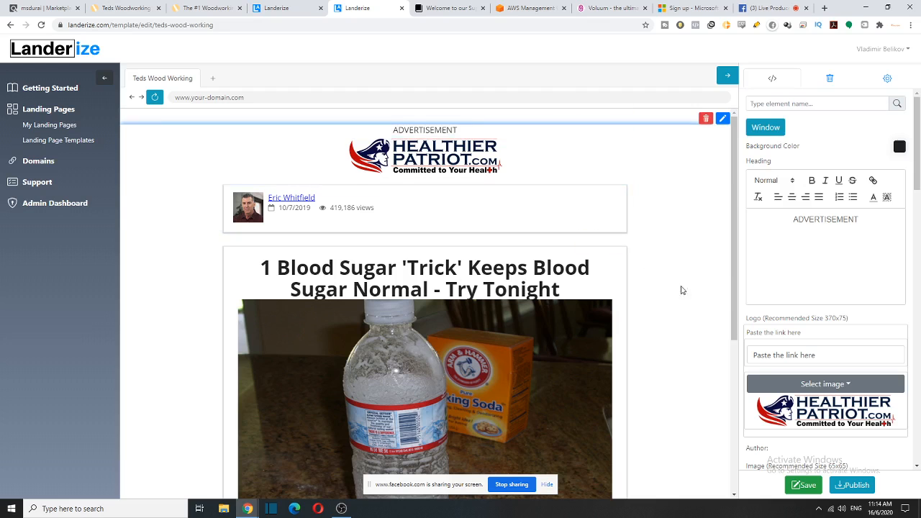
scroll(691, 281, "down", 5)
scroll(695, 315, "up", 5)
scroll(677, 297, "down", 3)
scroll(681, 288, "up", 3)
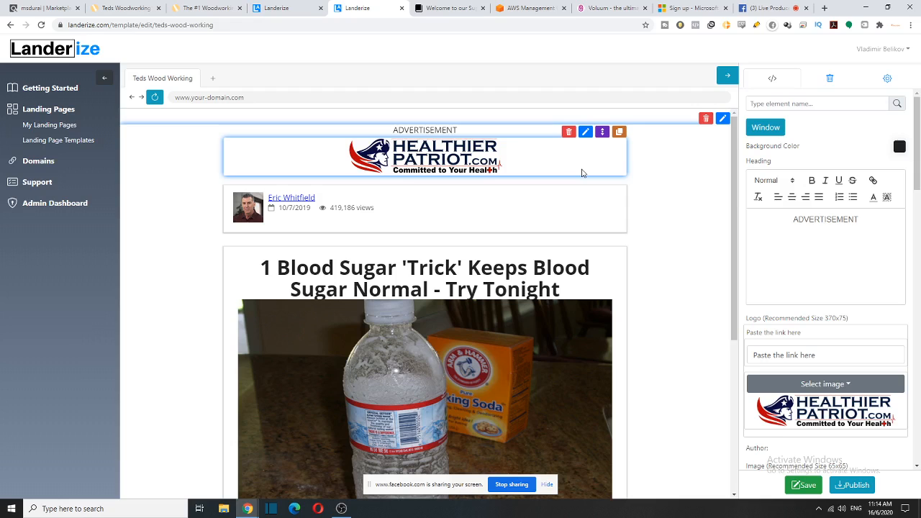
- Make the top ADVERTISEMENT heading a bold, red Heading 3
left_click(586, 133)
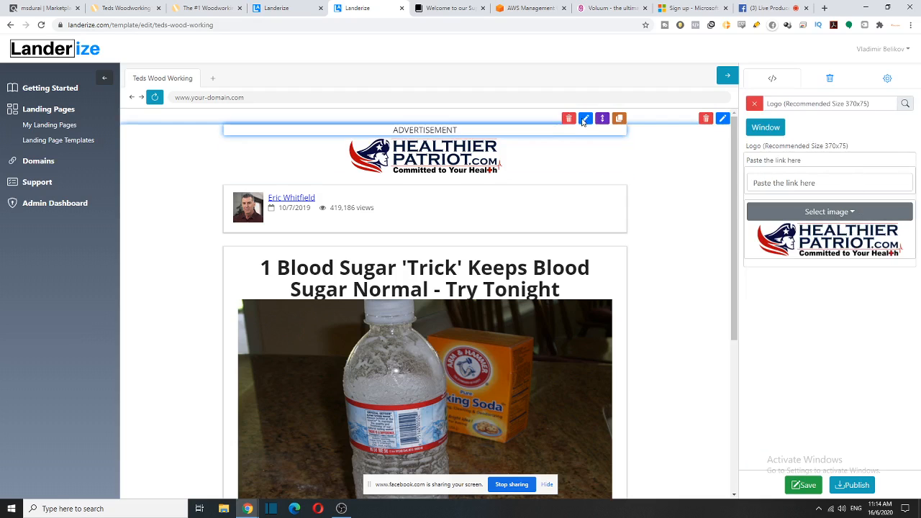
left_click(586, 119)
left_click_drag(863, 204, 797, 194)
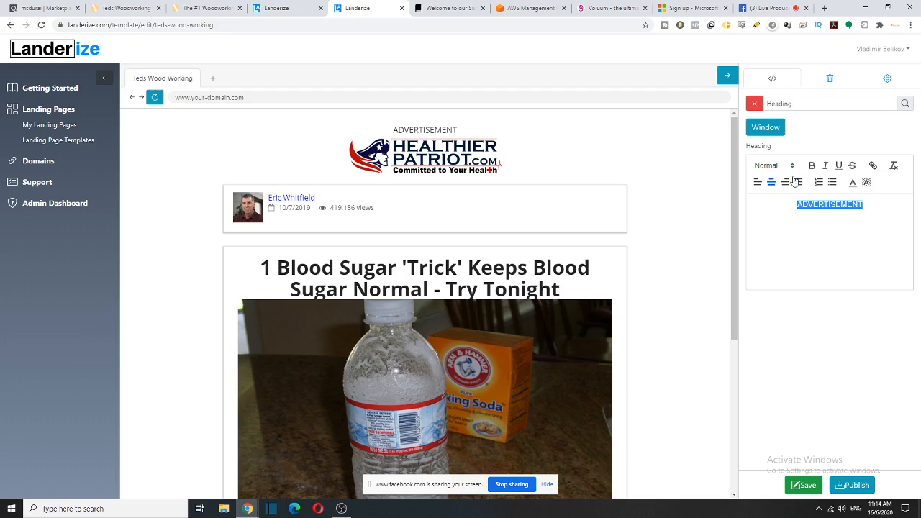
left_click(791, 165)
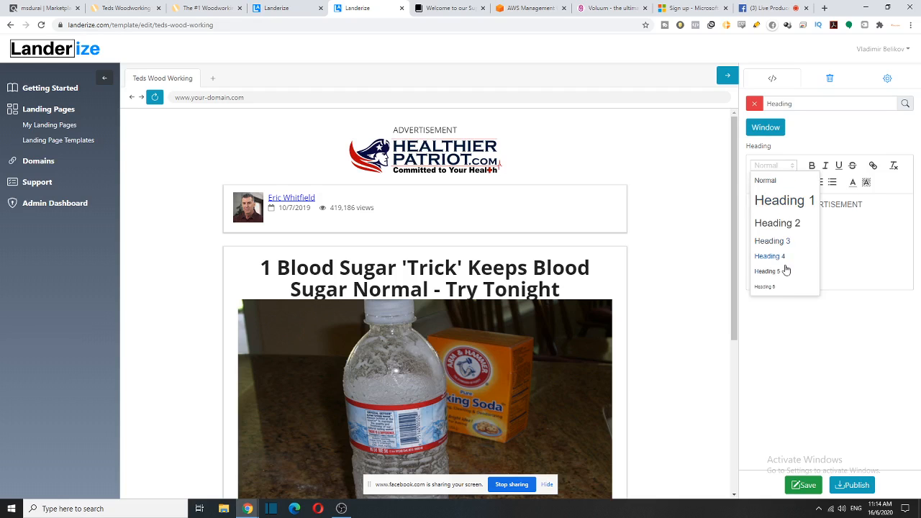
left_click(775, 244)
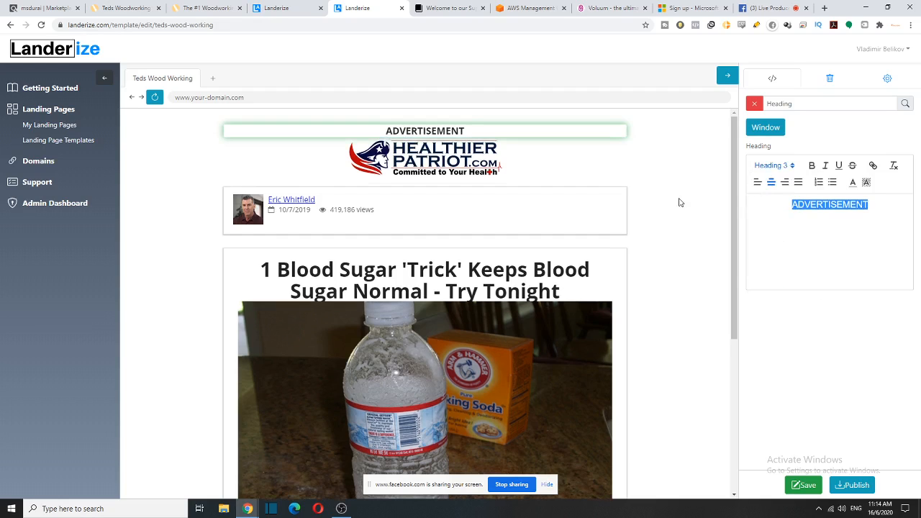
left_click(812, 165)
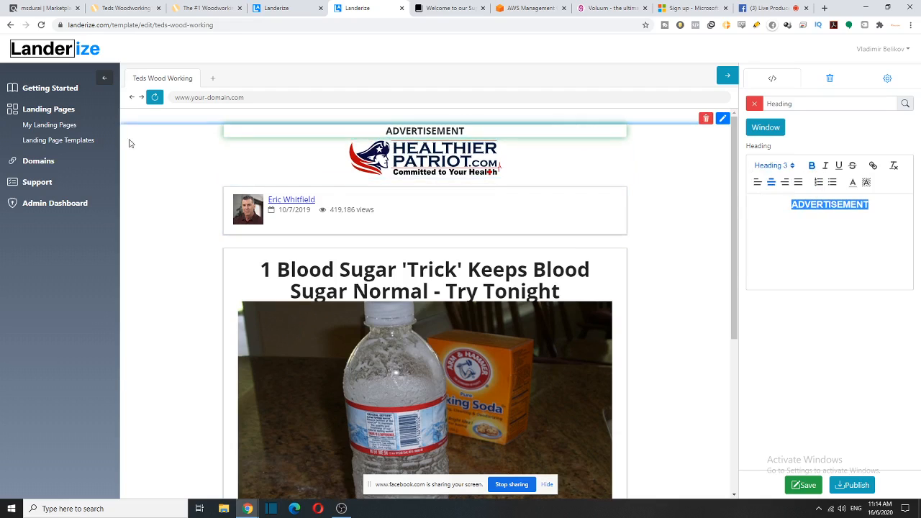
left_click(861, 187)
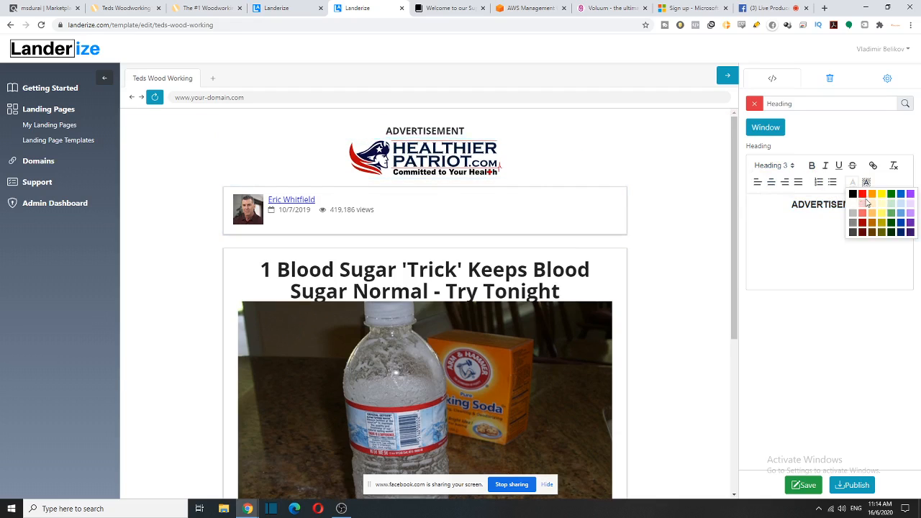
left_click(853, 196)
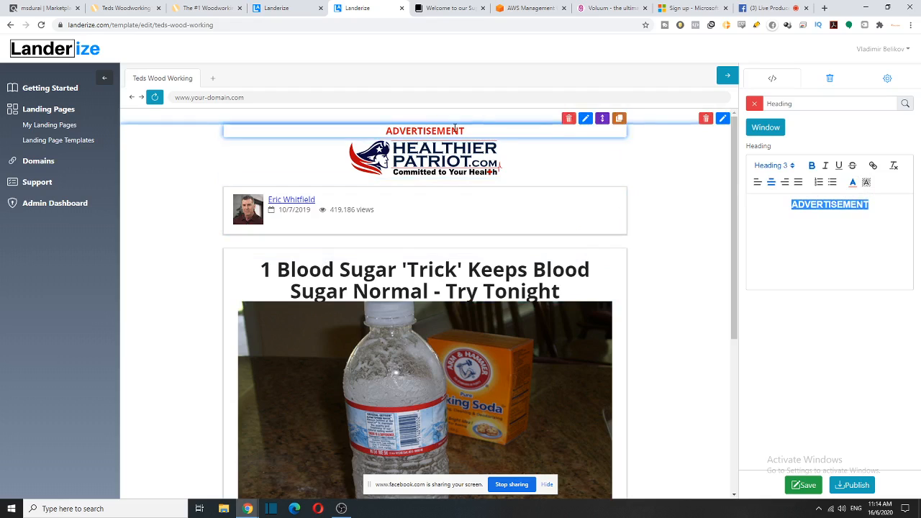
left_click(825, 8)
- Search Google for 'teds wood working'
type("teds")
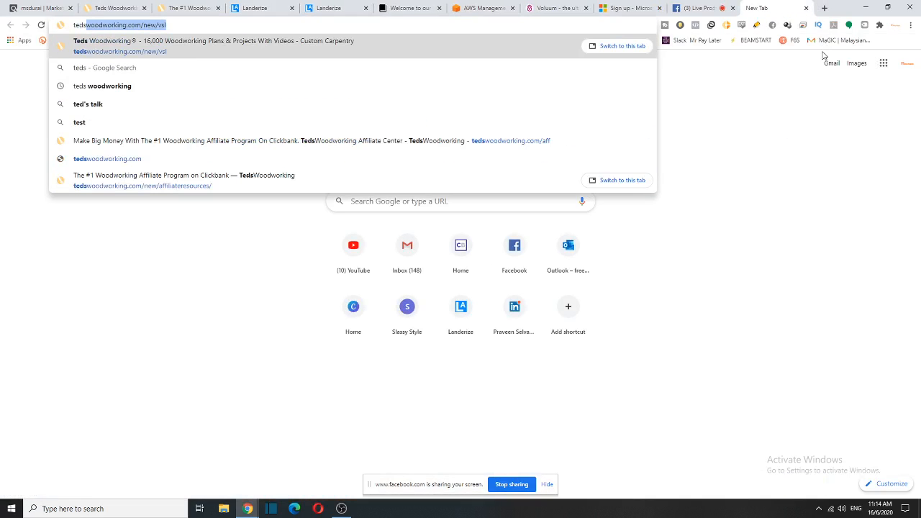
key("Return")
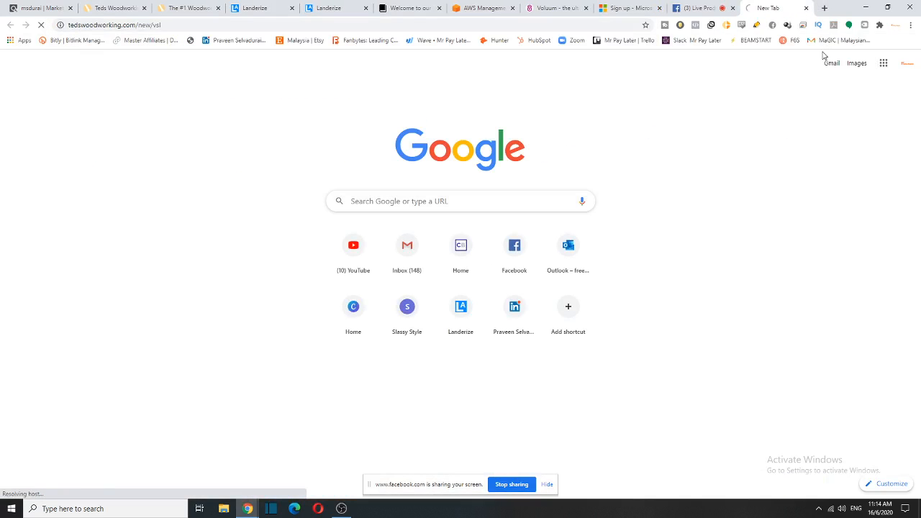
left_click(281, 25)
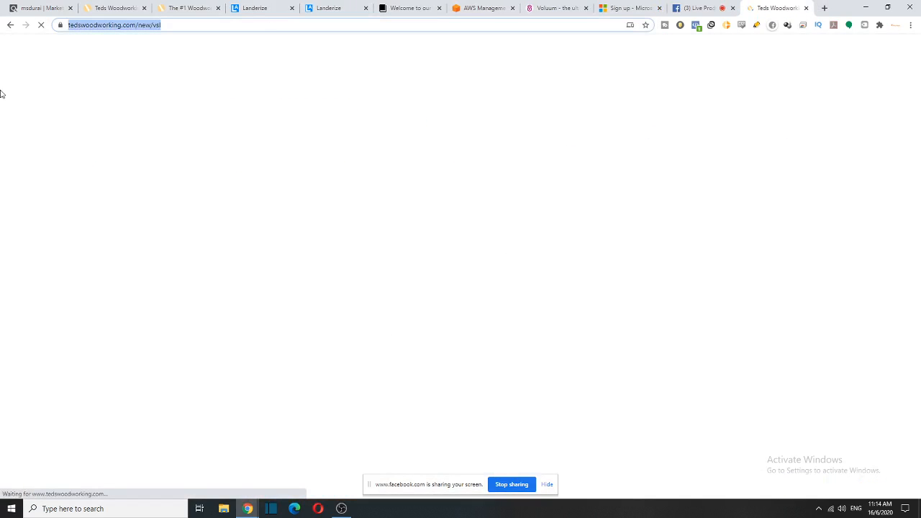
type("teds")
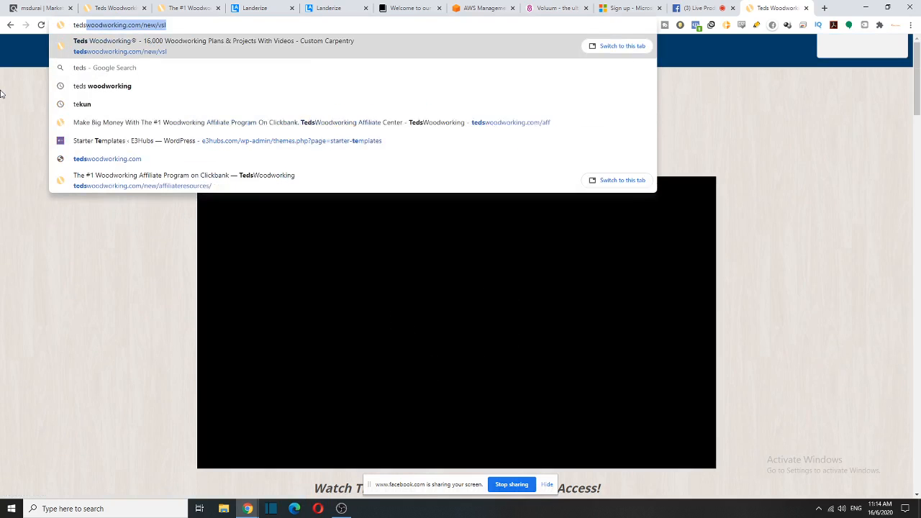
key("BackSpace")
key("BackSpace")
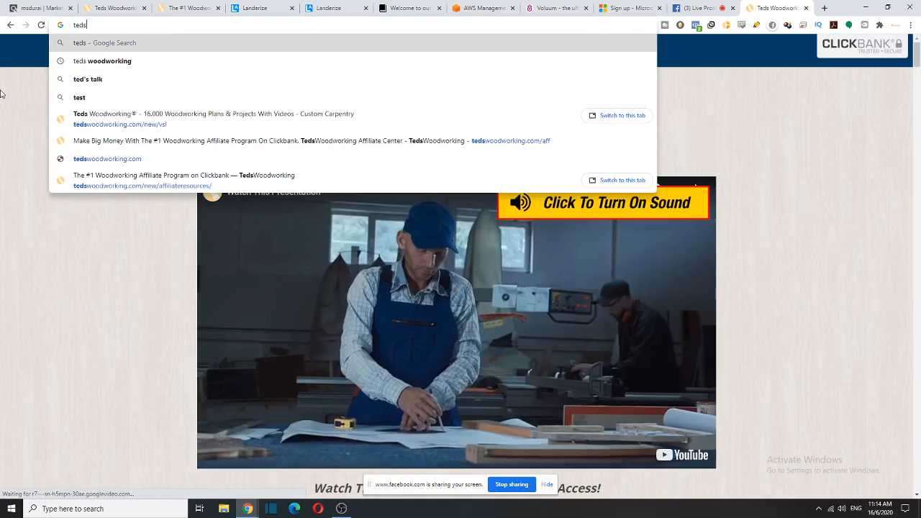
type("s w")
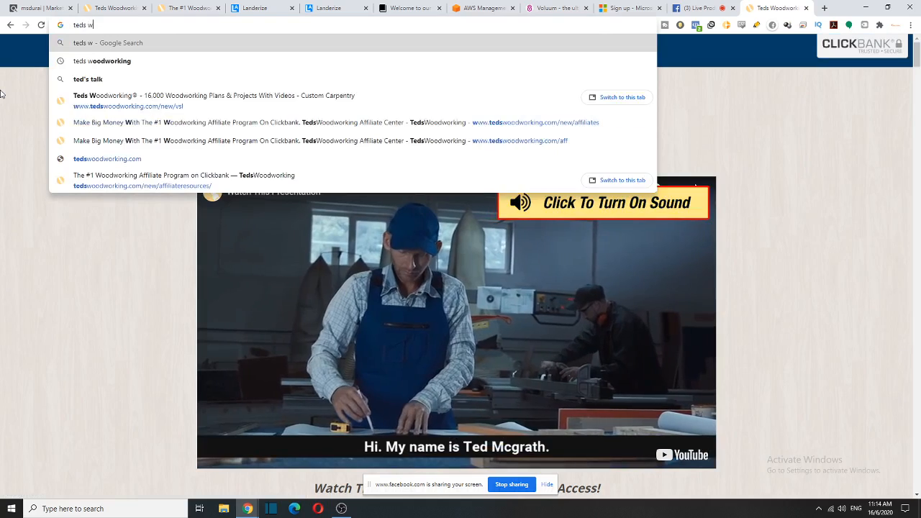
type("ood w")
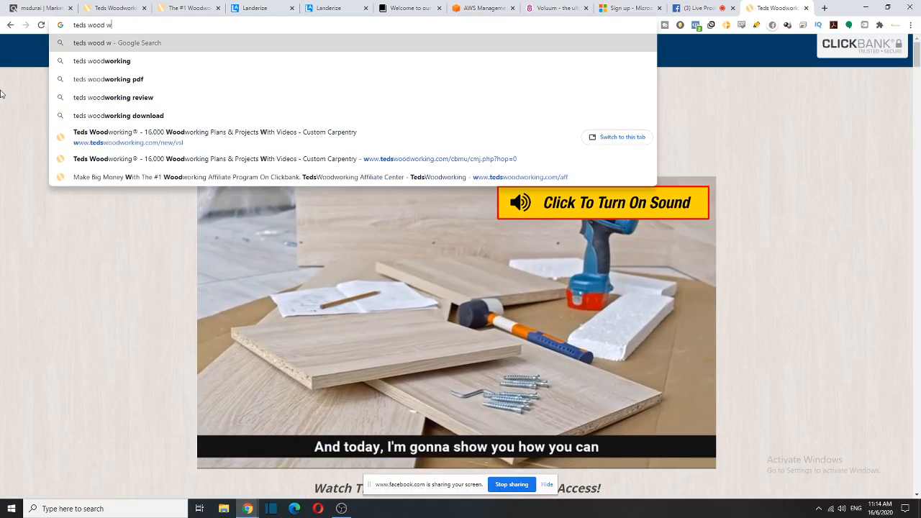
type("orking")
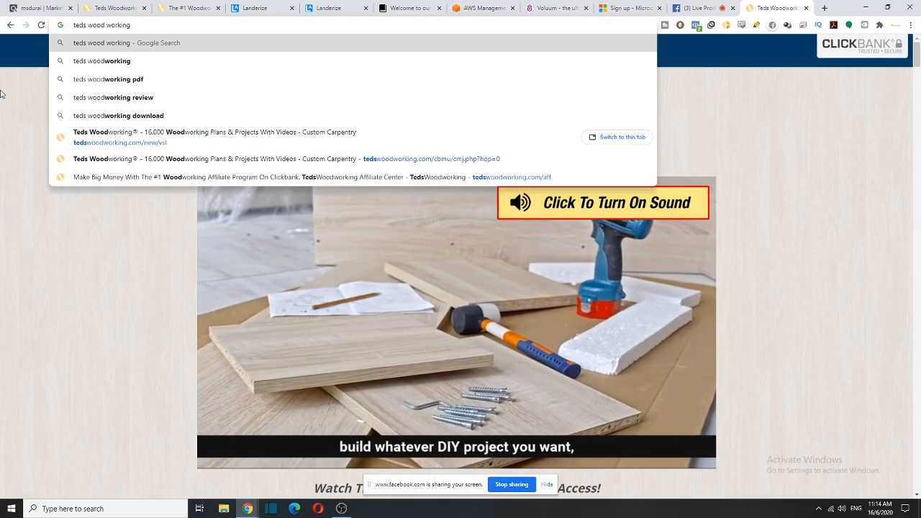
key("Return")
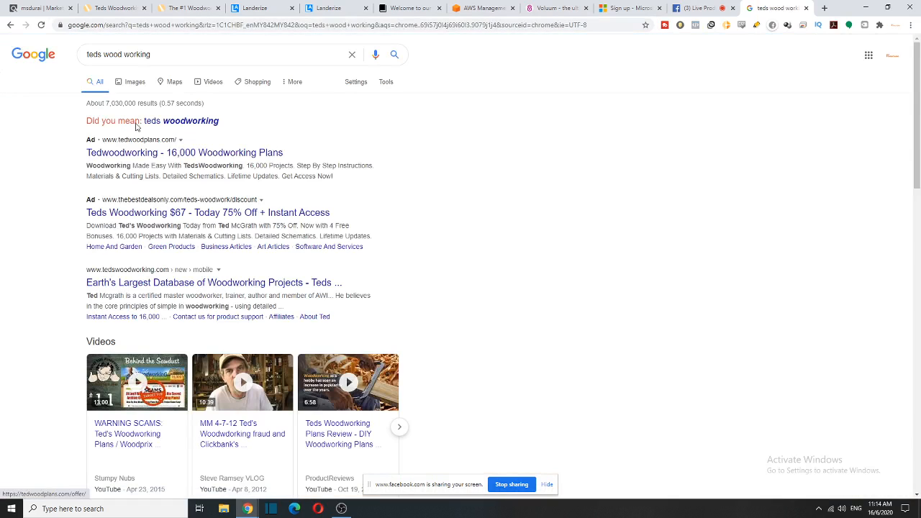
- Save the TED WOODWORKING banner from Google Images as Teds-Woodworking-Review
left_click(133, 82)
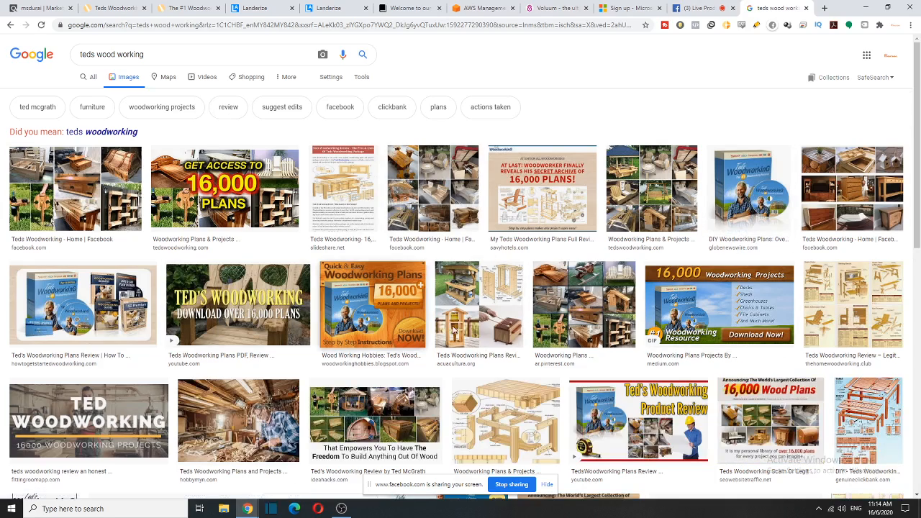
scroll(316, 309, "down", 3)
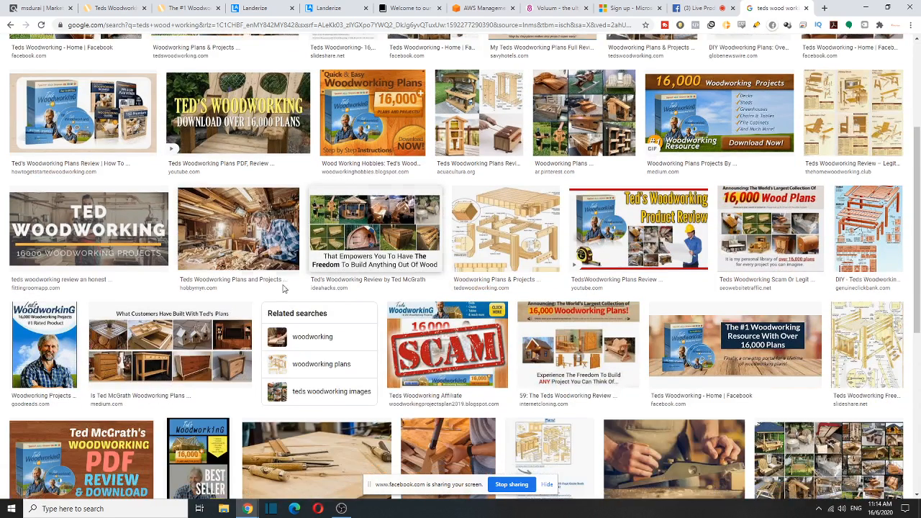
left_click(134, 231)
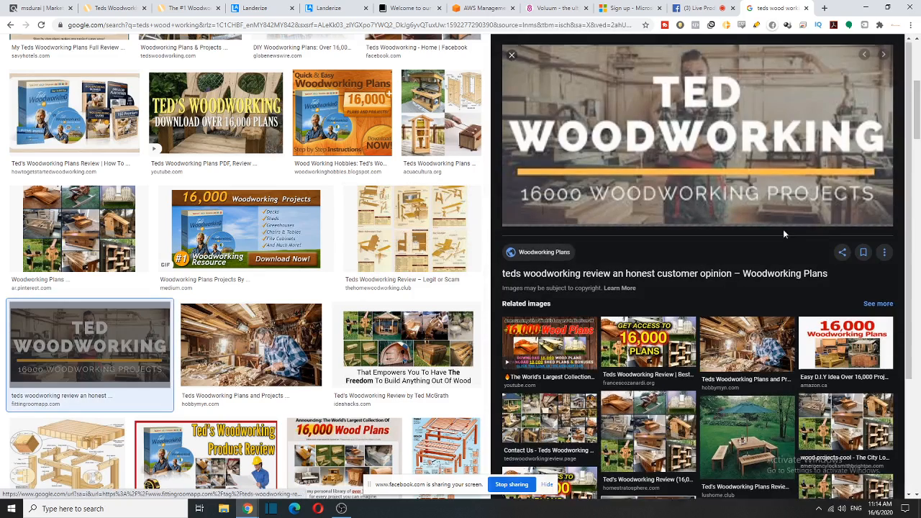
scroll(783, 229, "down", 1)
scroll(693, 121, "up", 2)
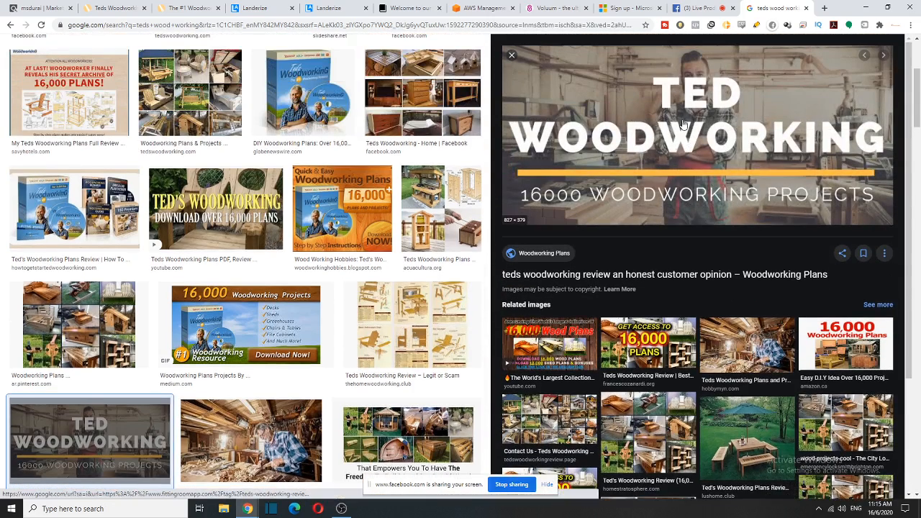
right_click(686, 123)
left_click(717, 221)
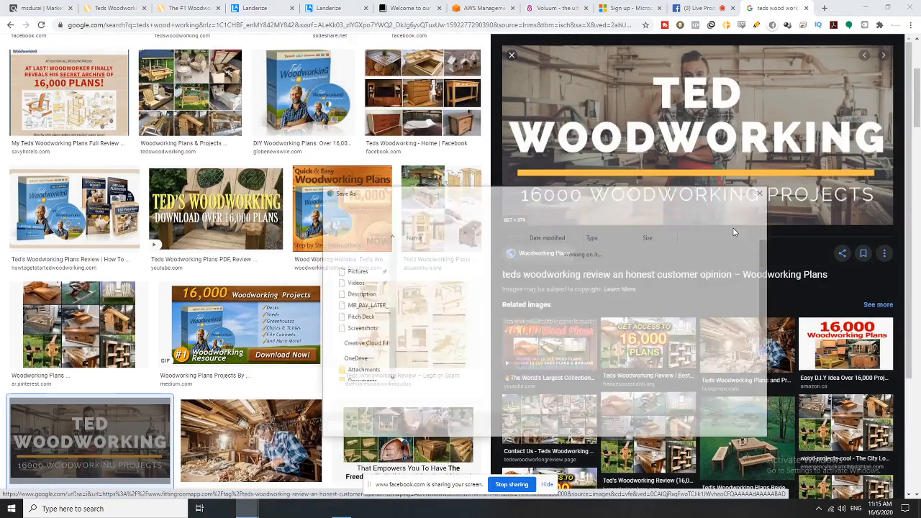
left_click(691, 428)
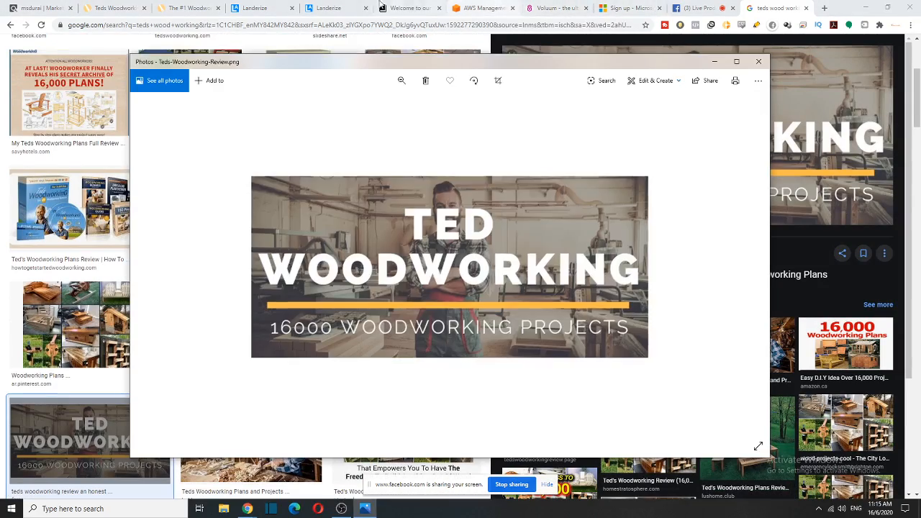
left_click(328, 8)
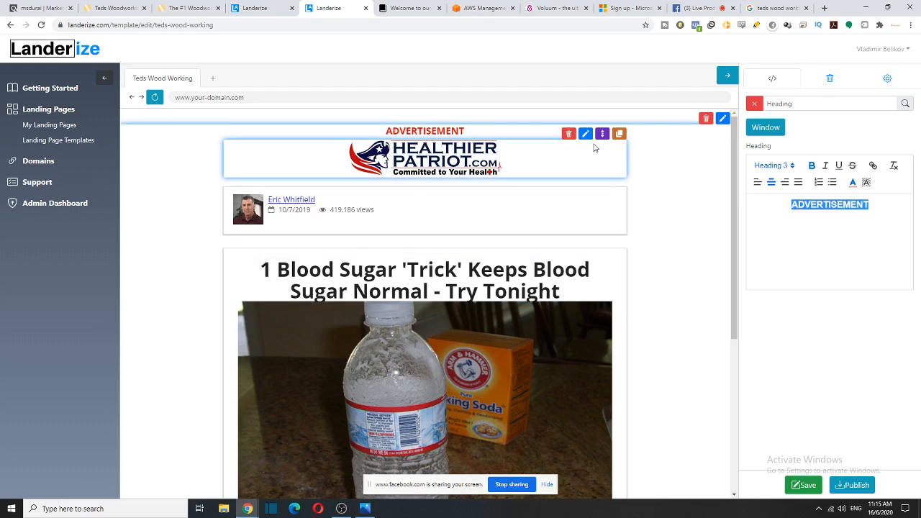
- Clear the logo's link field in its settings
left_click(586, 135)
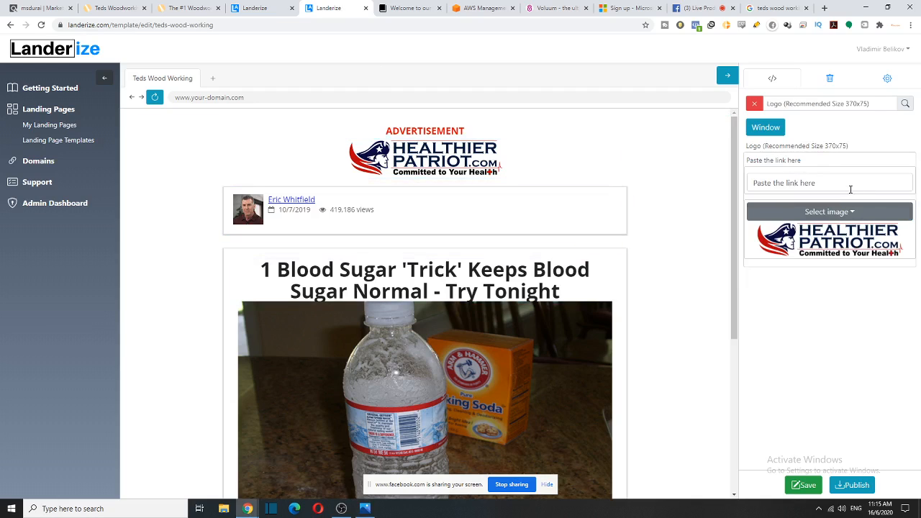
left_click_drag(850, 189, 723, 216)
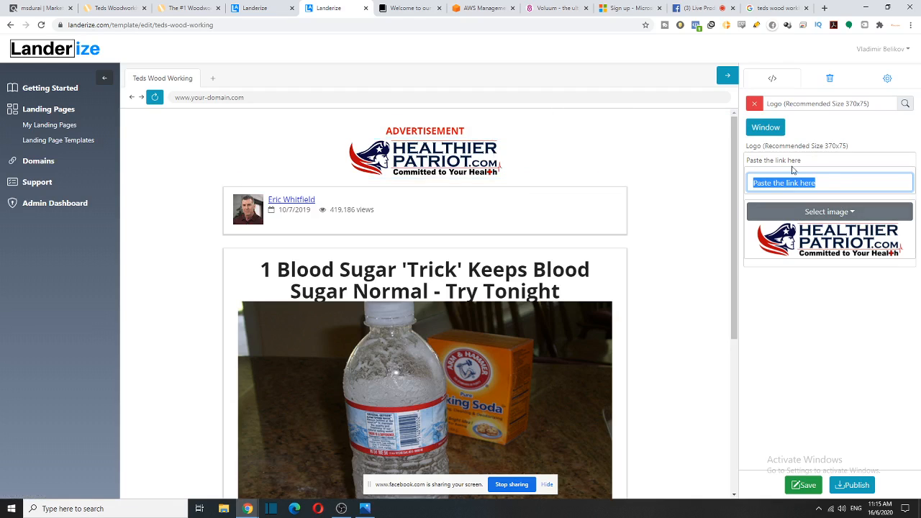
left_click(833, 186)
key("BackSpace")
key("BackSpace")
key("BackSpace")
key("BackSpace")
key("BackSpace")
key("BackSpace")
key("BackSpace")
key("BackSpace")
key("BackSpace")
key("BackSpace")
key("BackSpace")
key("BackSpace")
key("BackSpace")
key("BackSpace")
key("BackSpace")
key("BackSpace")
key("BackSpace")
key("BackSpace")
key("BackSpace")
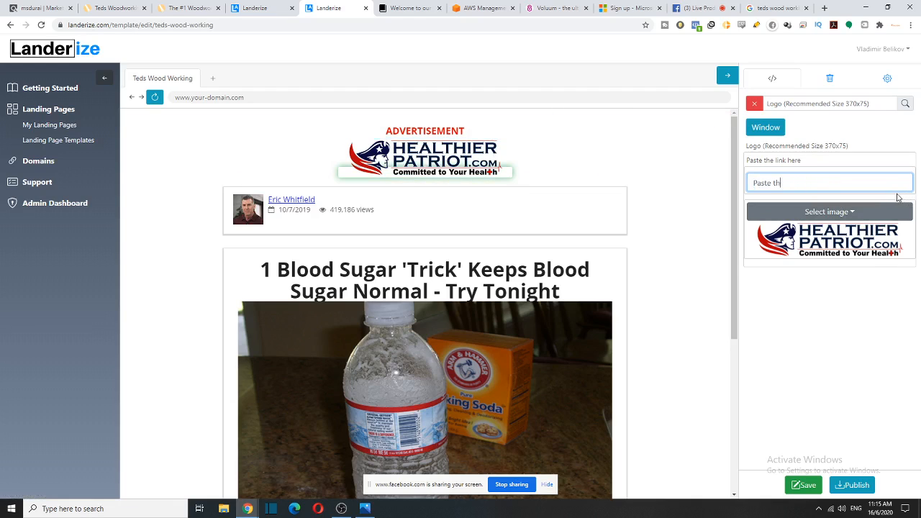
- Browse the Desktop for the Teds-Woodworking-Review image, then close the file chooser
left_click(864, 213)
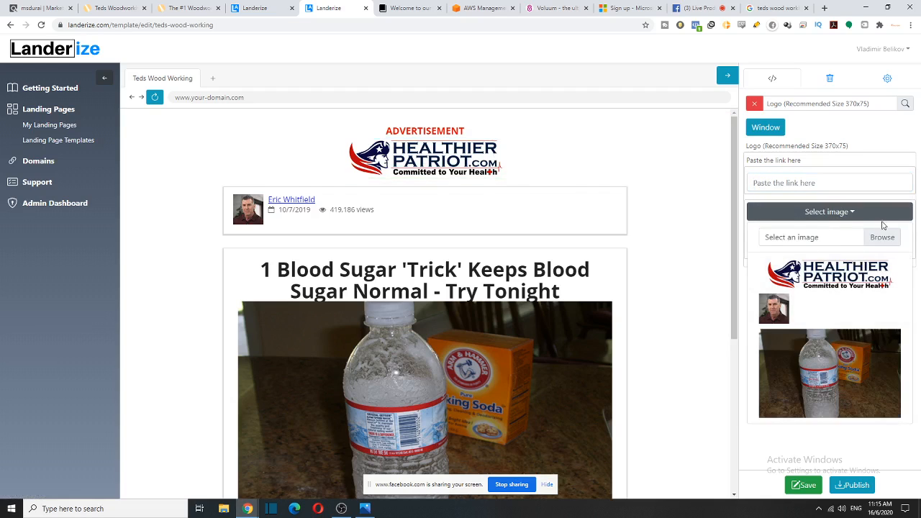
left_click(874, 237)
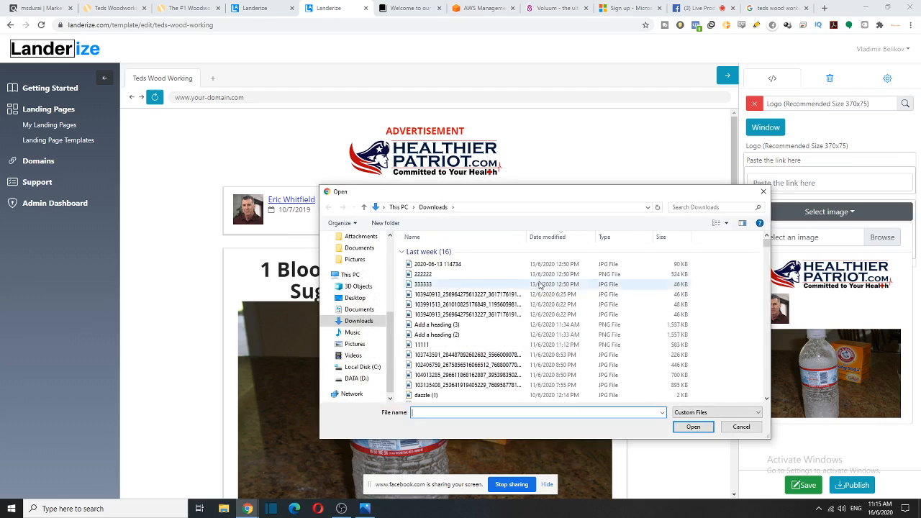
scroll(357, 317, "up", 5)
left_click(354, 256)
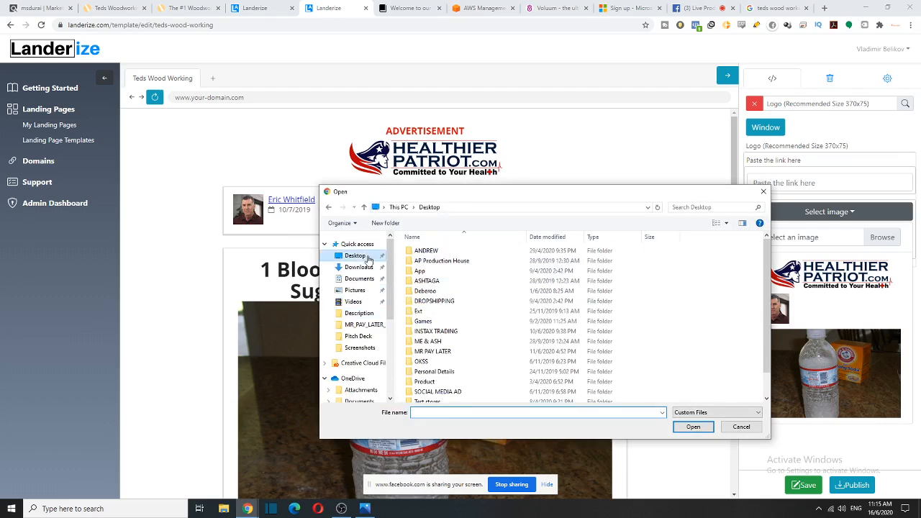
left_click(448, 397)
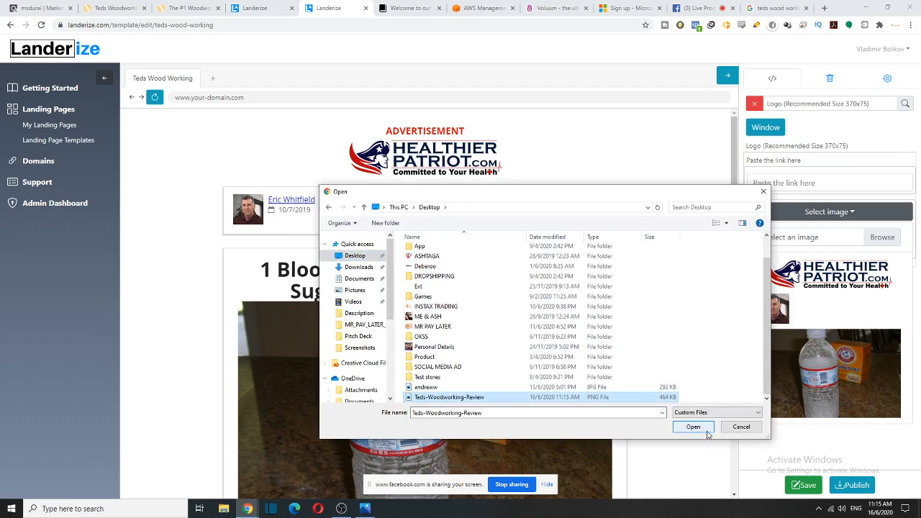
left_click(748, 430)
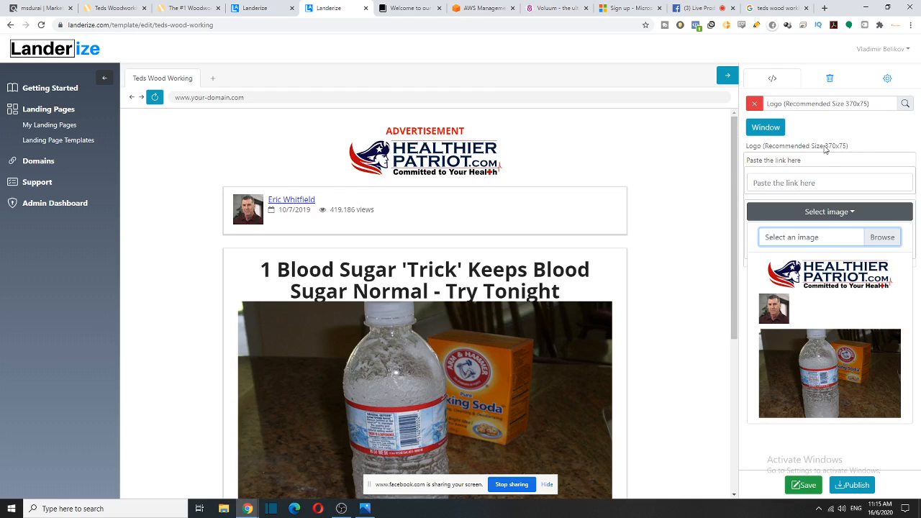
- Upload Teds-Woodworking-Review from the Desktop as the logo image, noting the recommended size
left_click_drag(825, 146, 847, 146)
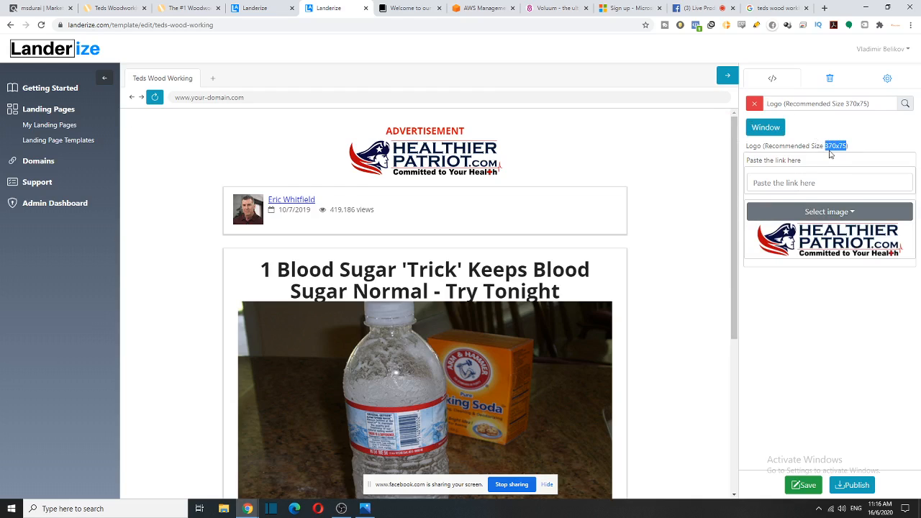
left_click(819, 214)
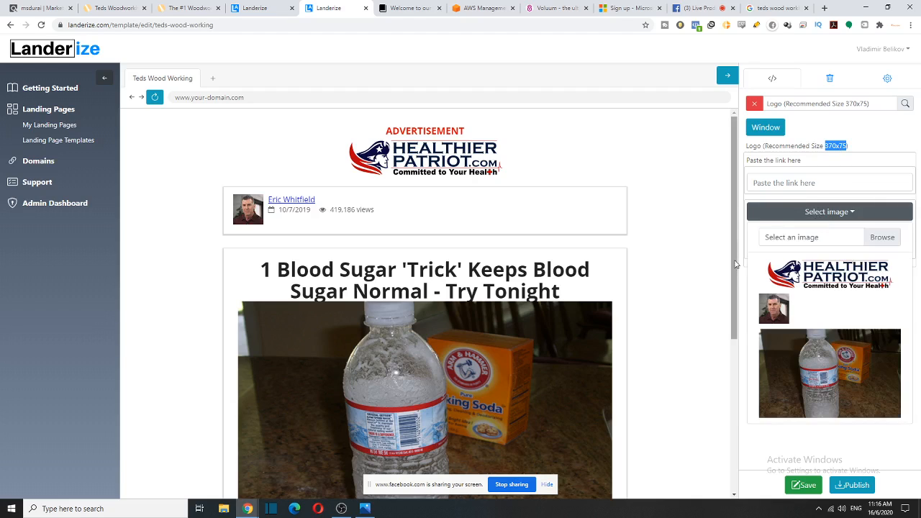
left_click(882, 237)
scroll(356, 310, "up", 5)
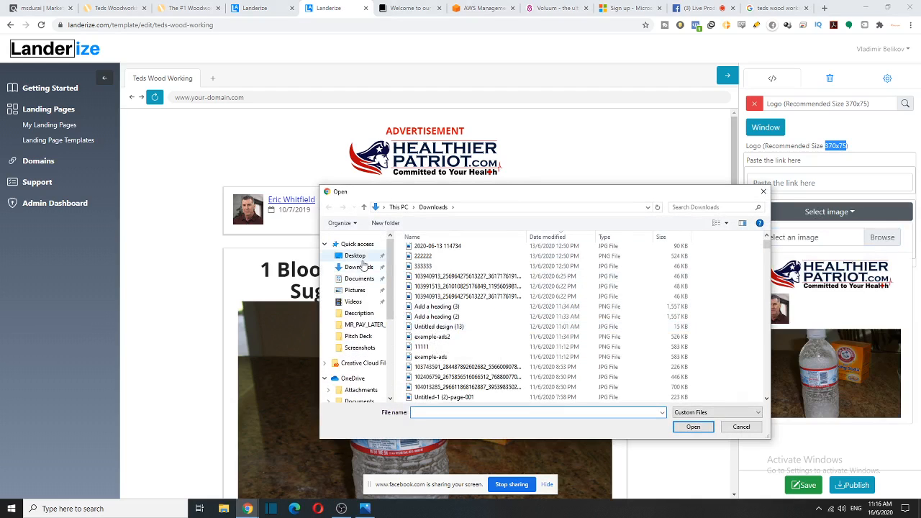
left_click(358, 256)
scroll(467, 382, "down", 5)
double_click(467, 402)
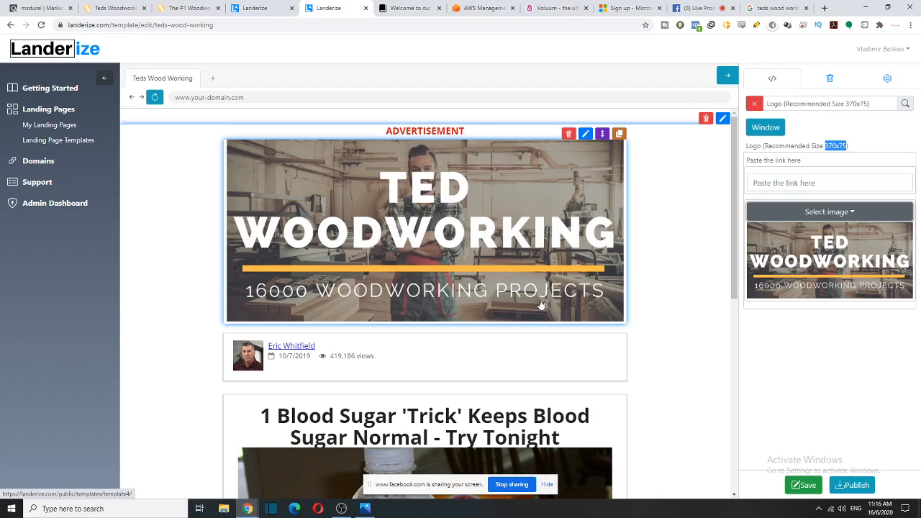
left_click(828, 151)
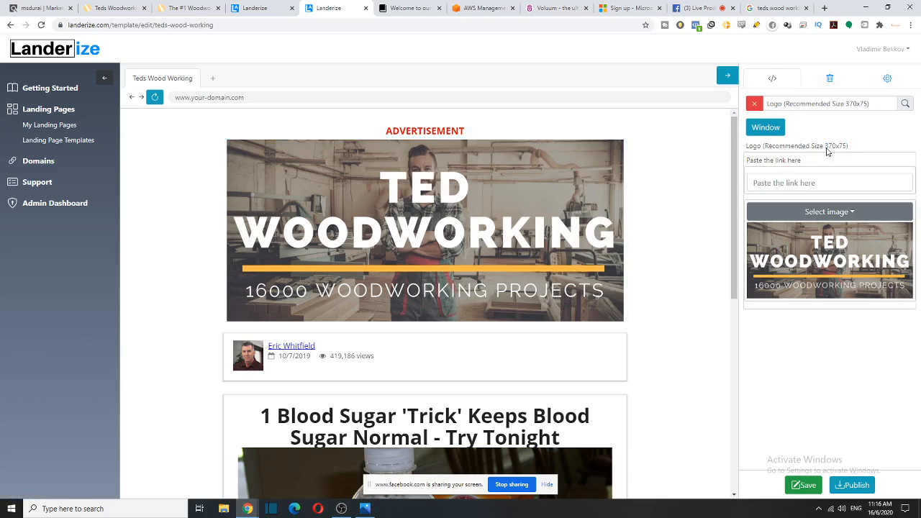
left_click(826, 8)
- Load canva.com and check the recommended logo size in the Landerize editor
type("canva")
key("Return")
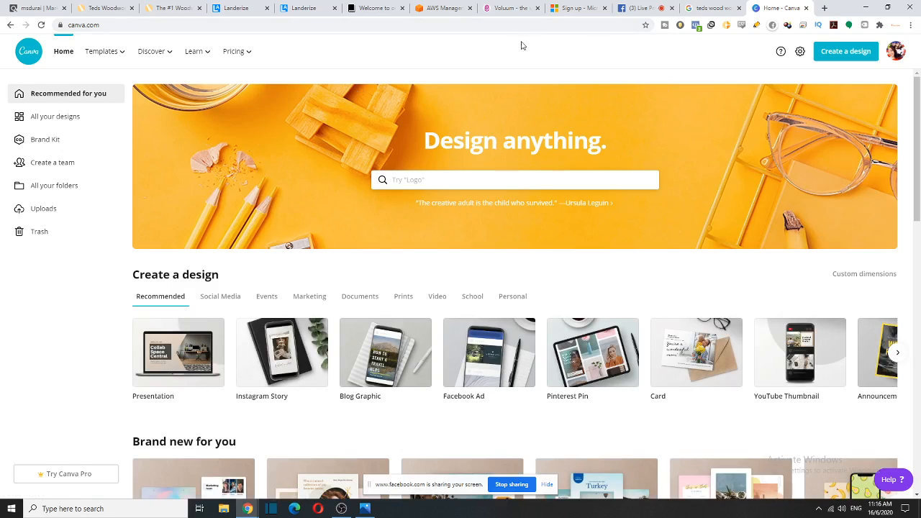
left_click(311, 7)
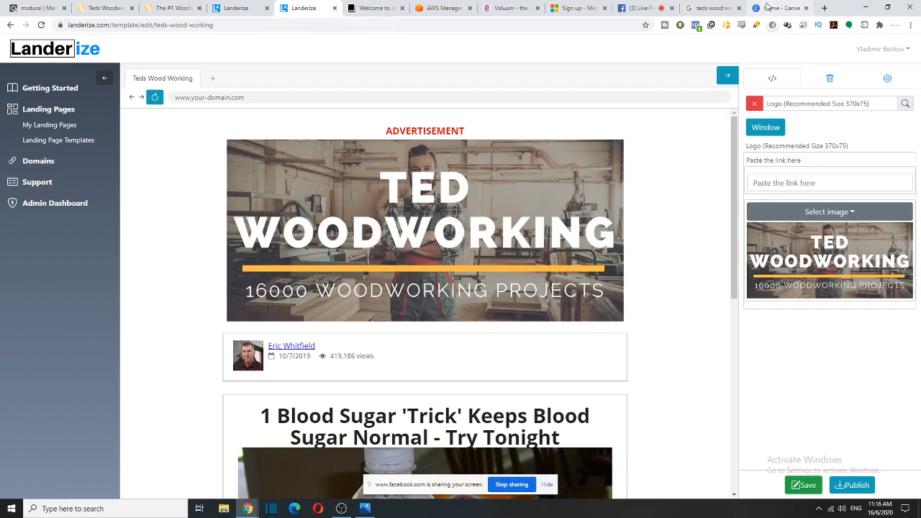
left_click_drag(828, 150, 841, 148)
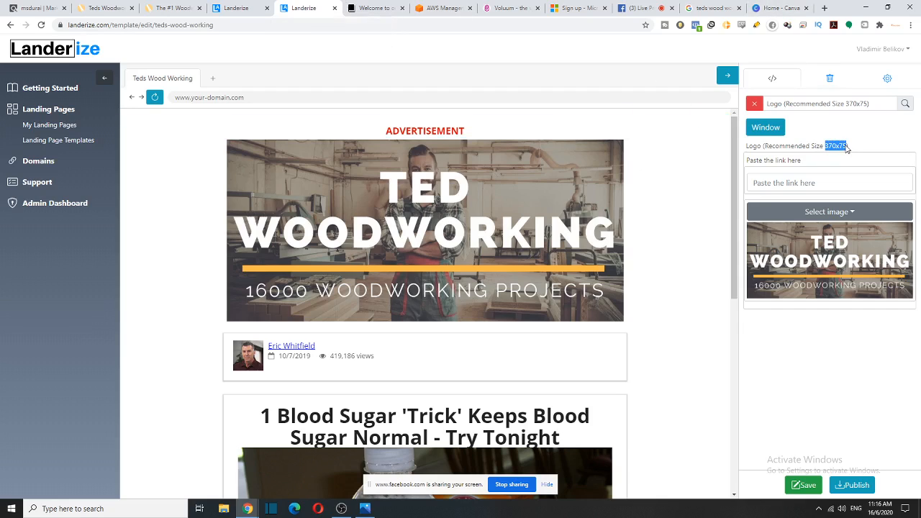
- Create a blank Canva design with custom dimensions 370 × 75 px
left_click(781, 8)
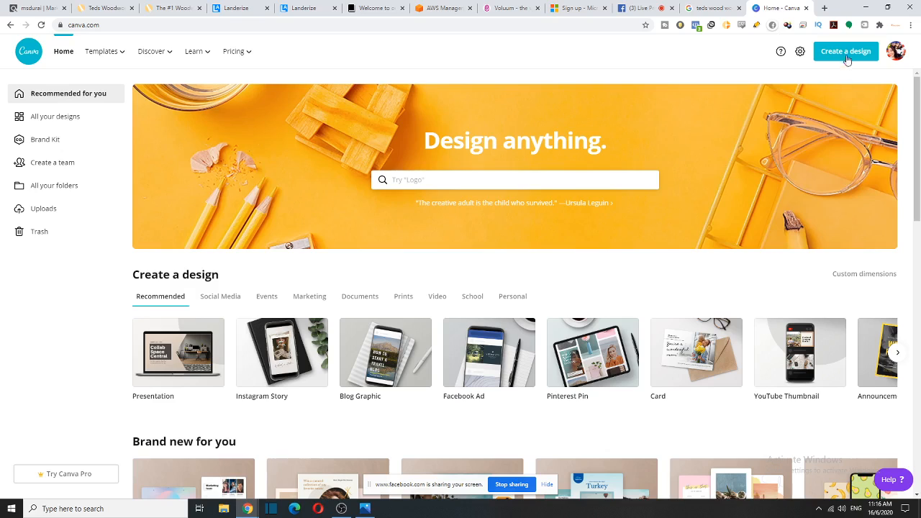
left_click(845, 51)
left_click(740, 105)
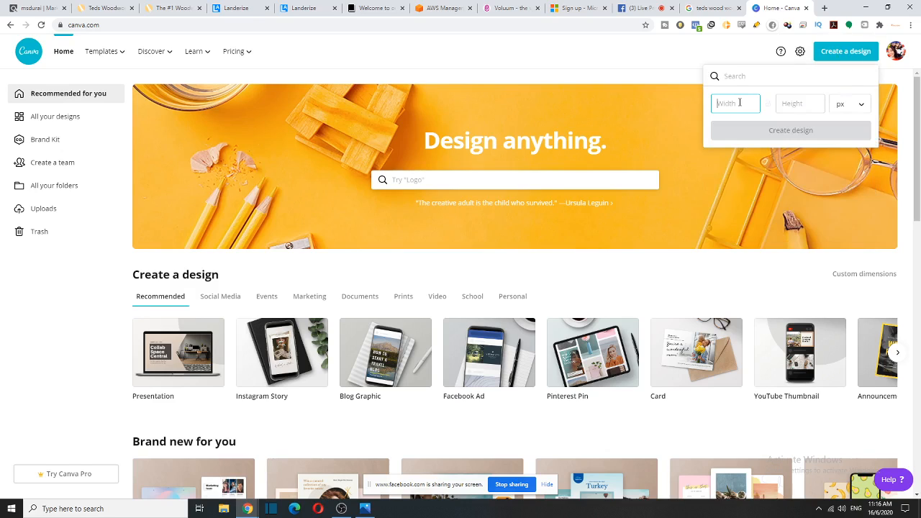
key("Tab")
type("70")
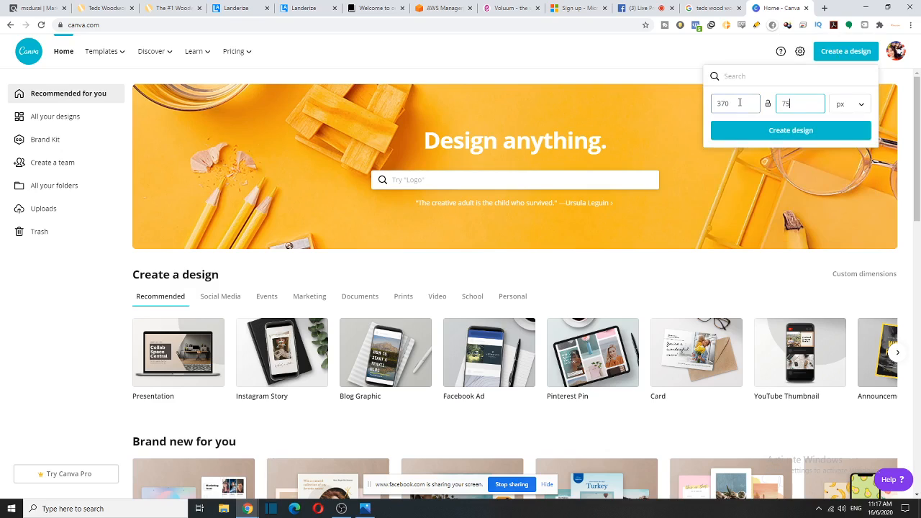
left_click(804, 131)
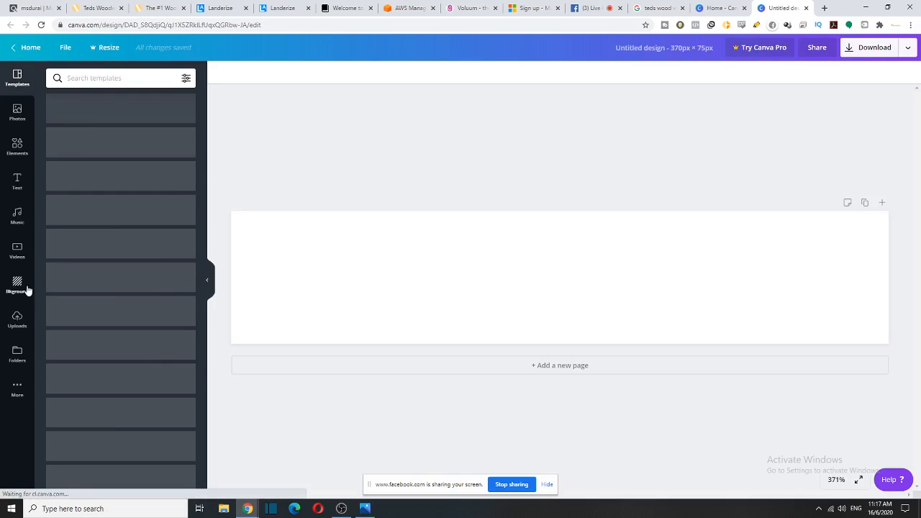
- Pick the Teds-Woodworking-Review image from the Desktop for upload
left_click(17, 321)
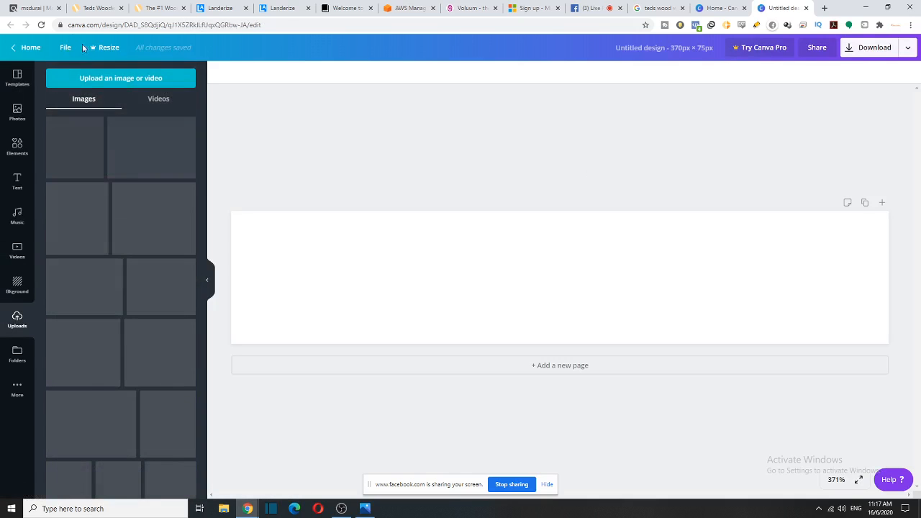
left_click(102, 81)
scroll(451, 345, "down", 5)
left_click(451, 397)
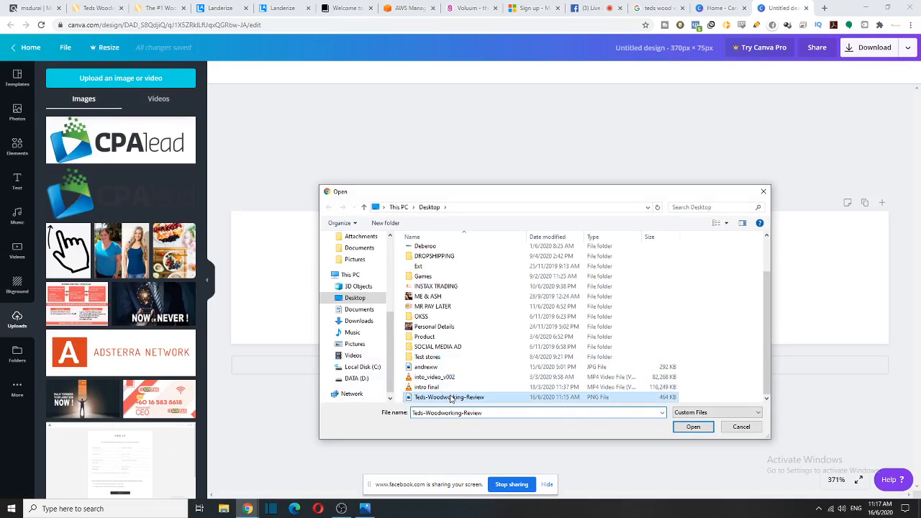
- Upload the Ted Woodworking image, place it on the 370 × 75 design, then enlarge and centre it
left_click(694, 426)
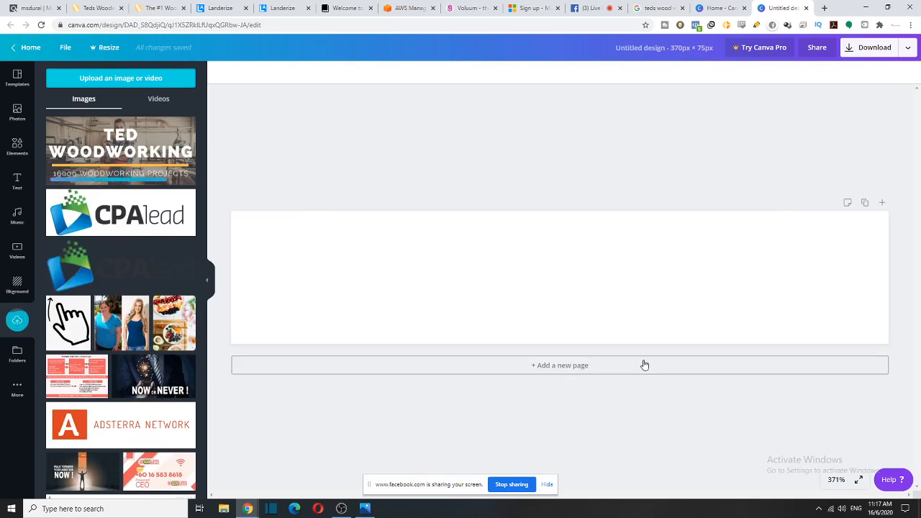
left_click_drag(135, 140, 566, 291)
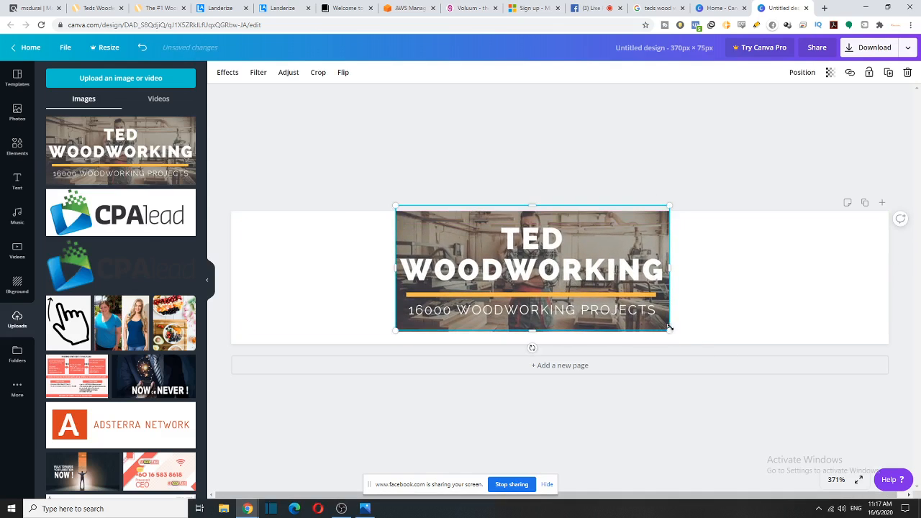
left_click_drag(670, 327, 742, 352)
left_click_drag(683, 318, 661, 318)
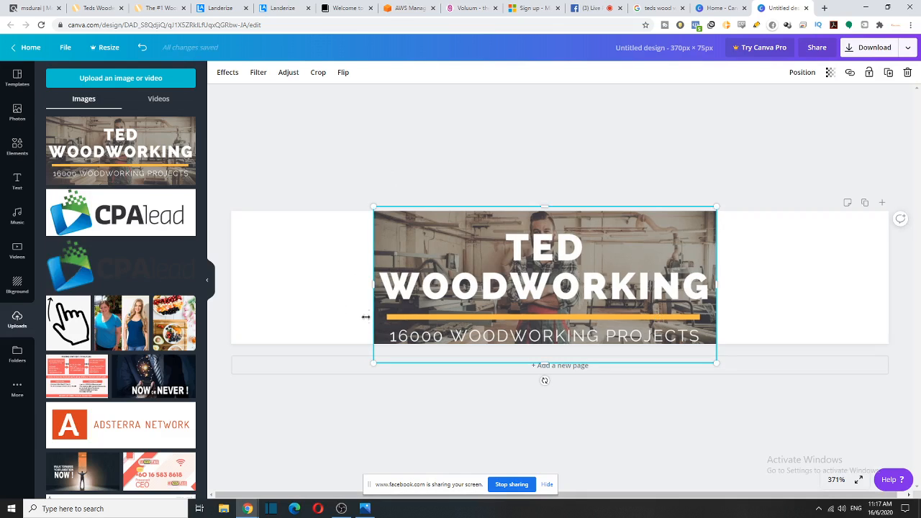
left_click(328, 277)
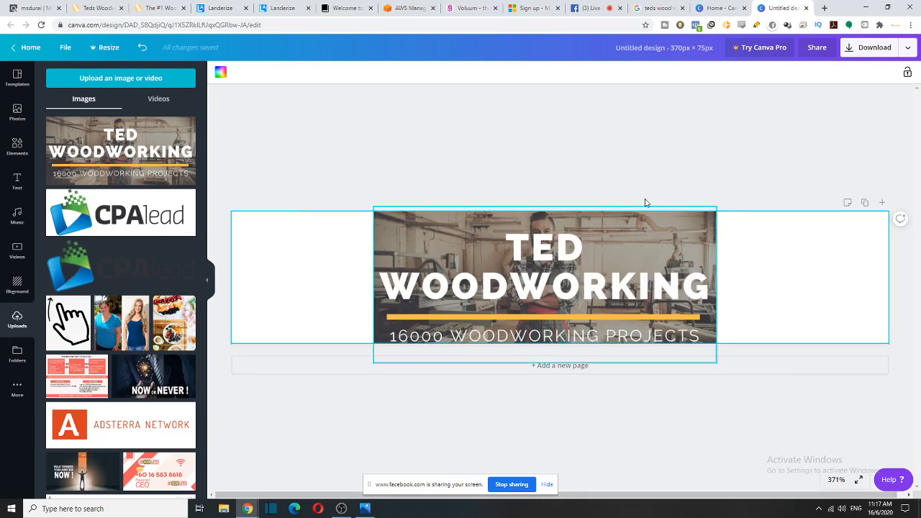
- Set the banner background to dark brown after comparing it with grey-brown
left_click(221, 73)
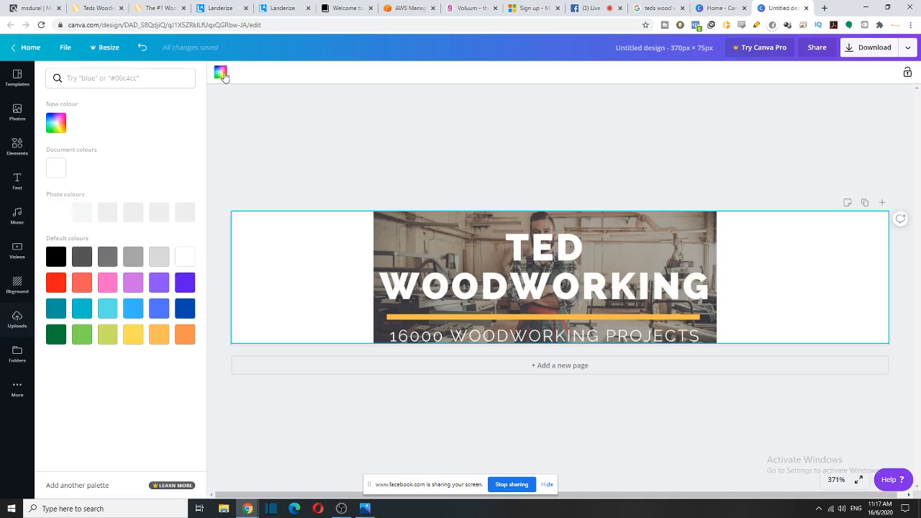
left_click(82, 214)
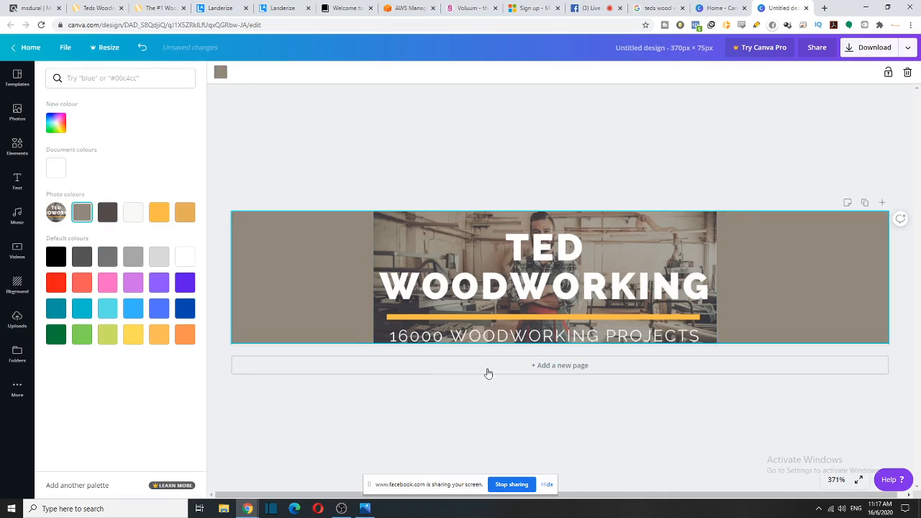
left_click(107, 213)
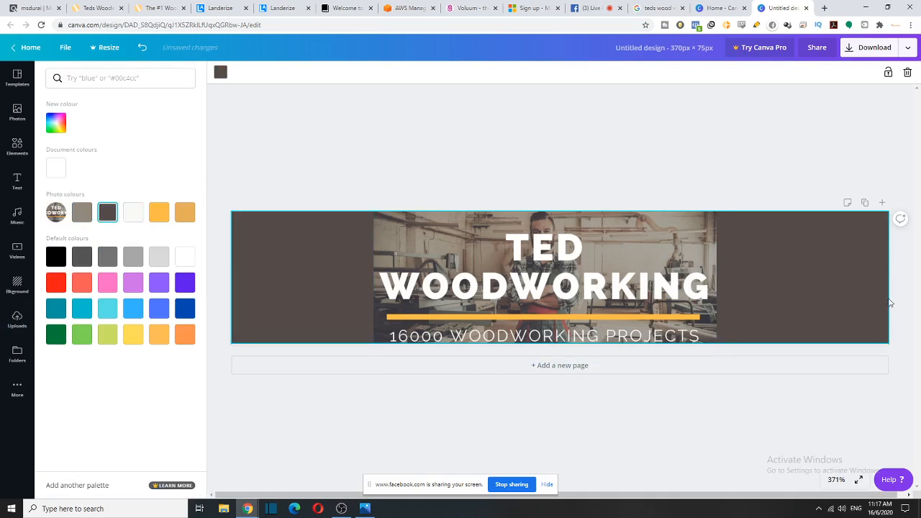
left_click(83, 214)
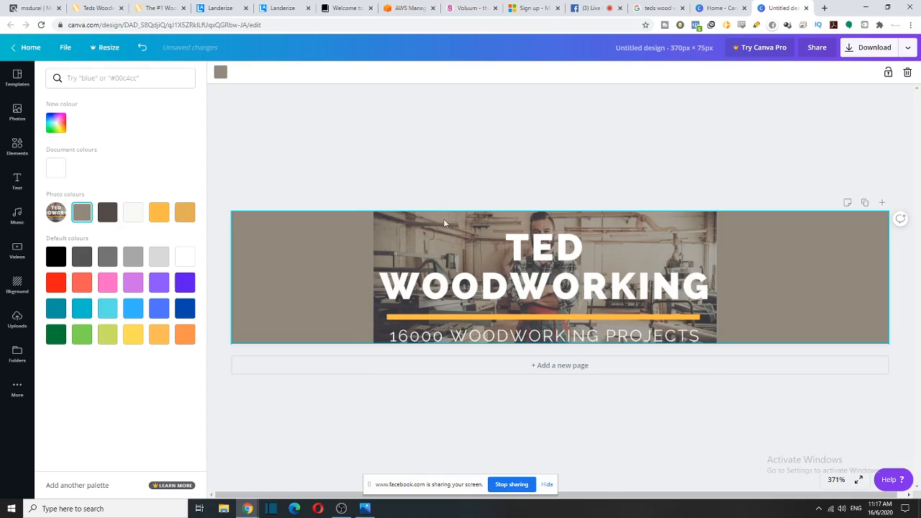
left_click(107, 213)
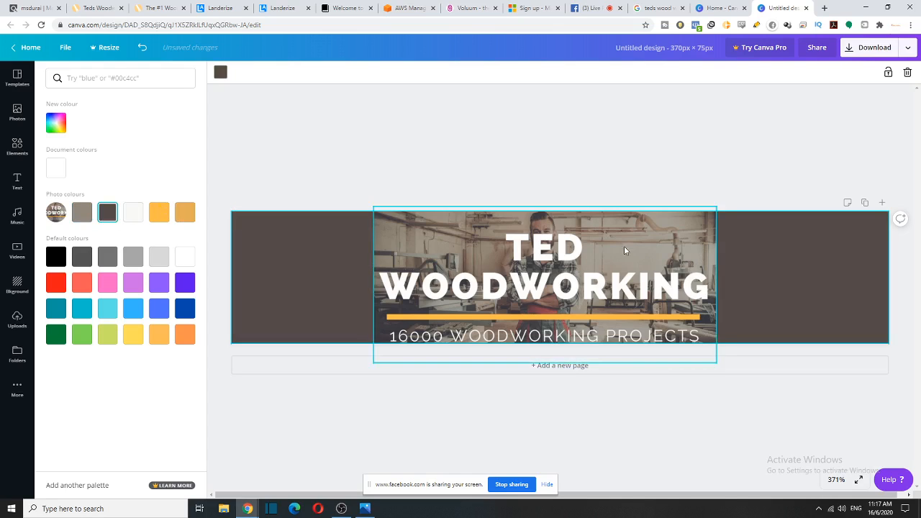
- Download the banner as a PNG and return to the Landerize logo image settings
left_click(883, 55)
left_click(871, 128)
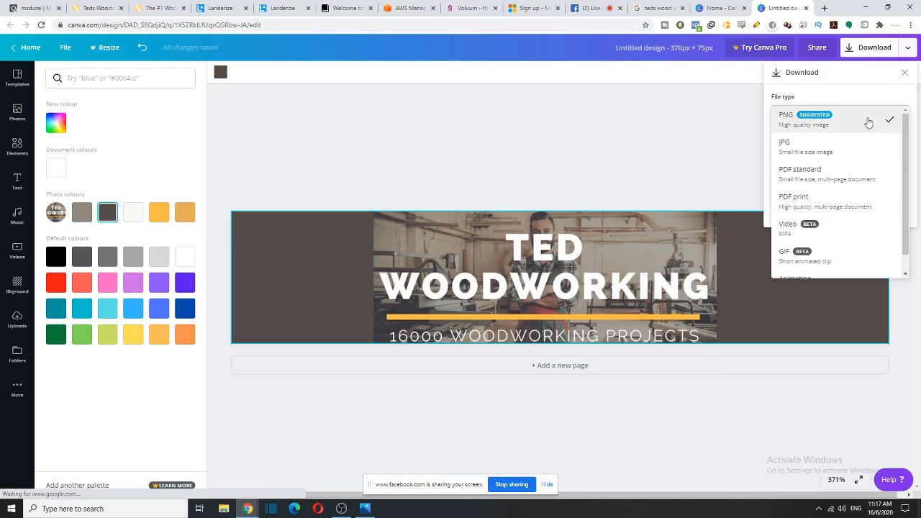
left_click(846, 120)
left_click(816, 210)
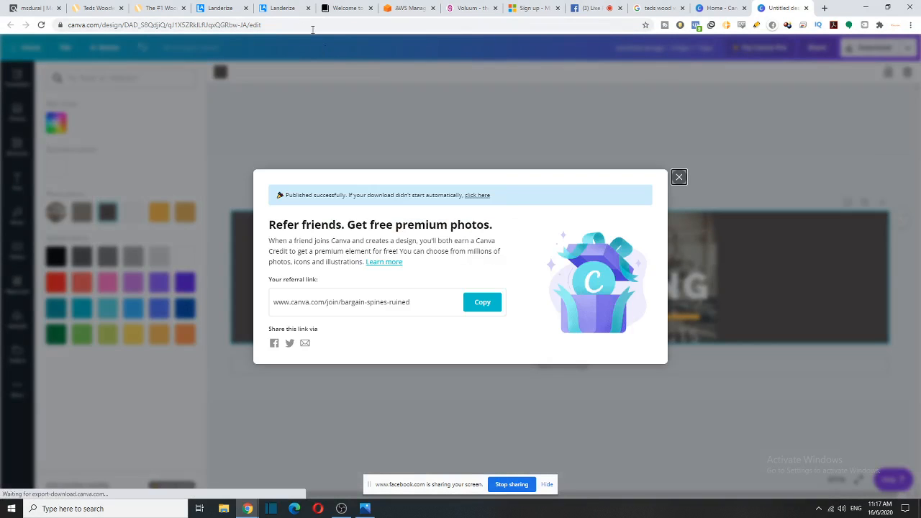
left_click(283, 8)
left_click(835, 211)
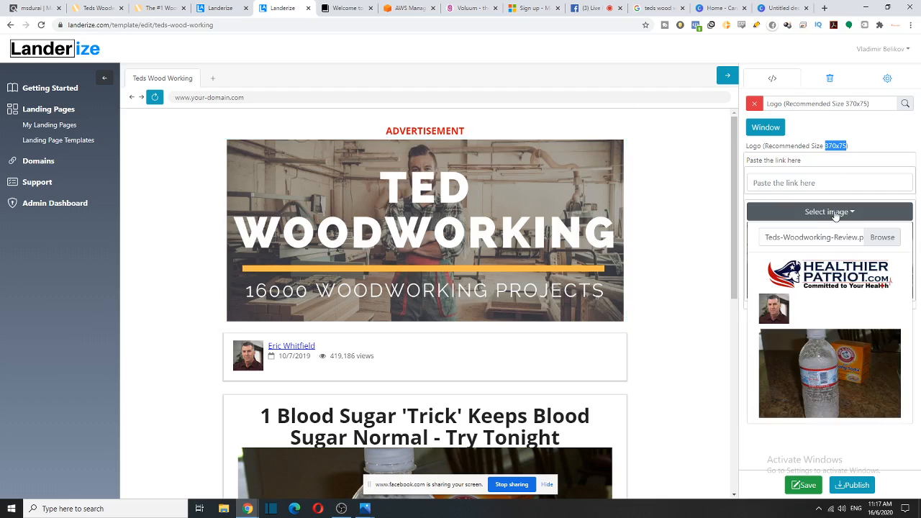
- Replace the page logo with Untitled design (64).png from the Downloads folder
left_click(877, 236)
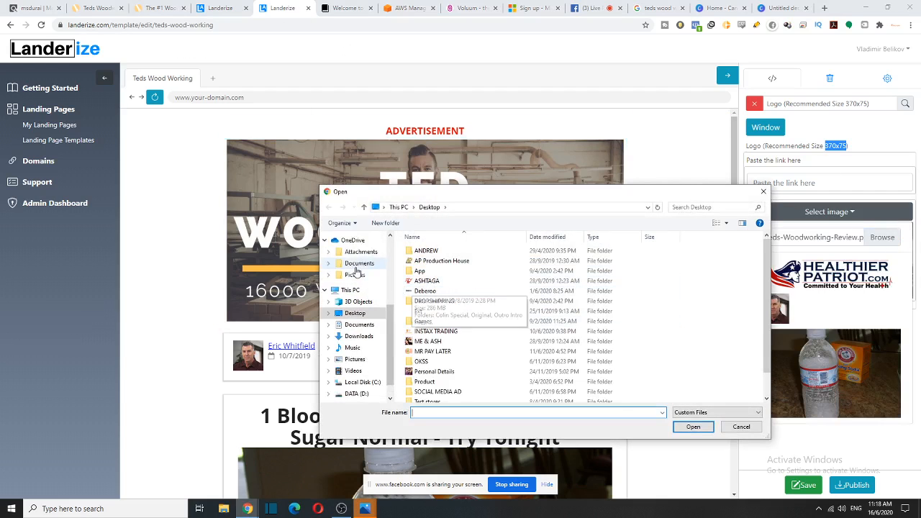
scroll(357, 268, "up", 5)
left_click(358, 267)
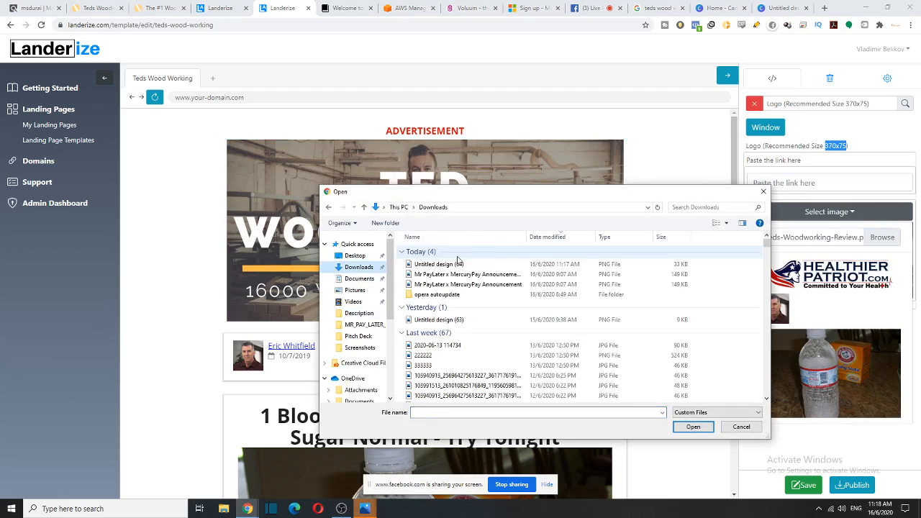
double_click(458, 267)
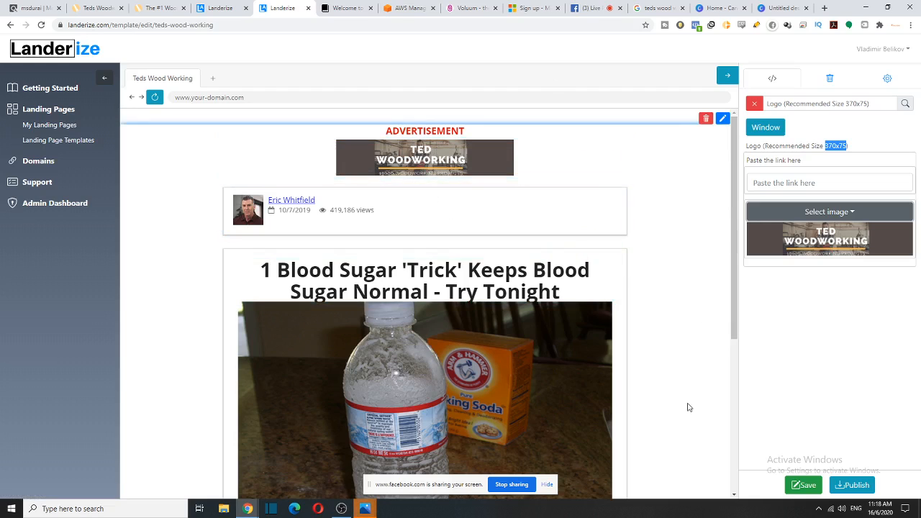
- Link the logo to the copied ClickBank hoplink and save the template
mouse_move(365, 509)
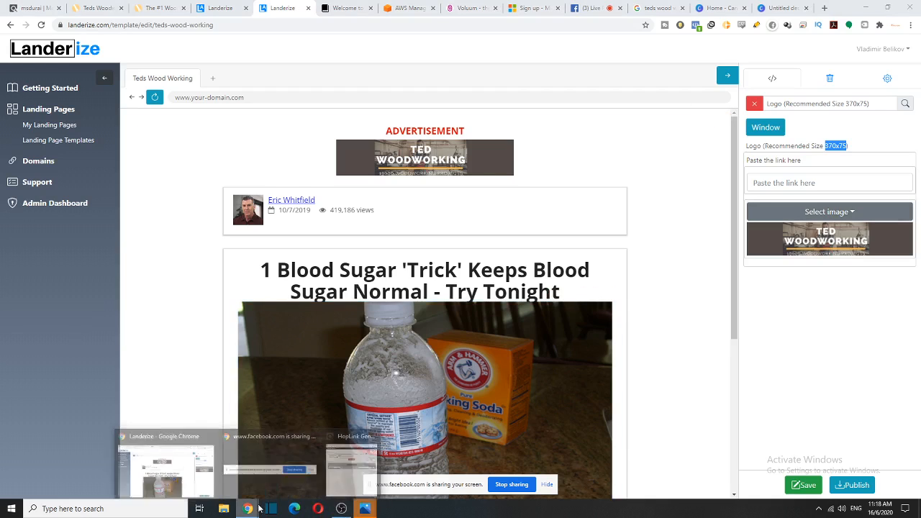
left_click(356, 464)
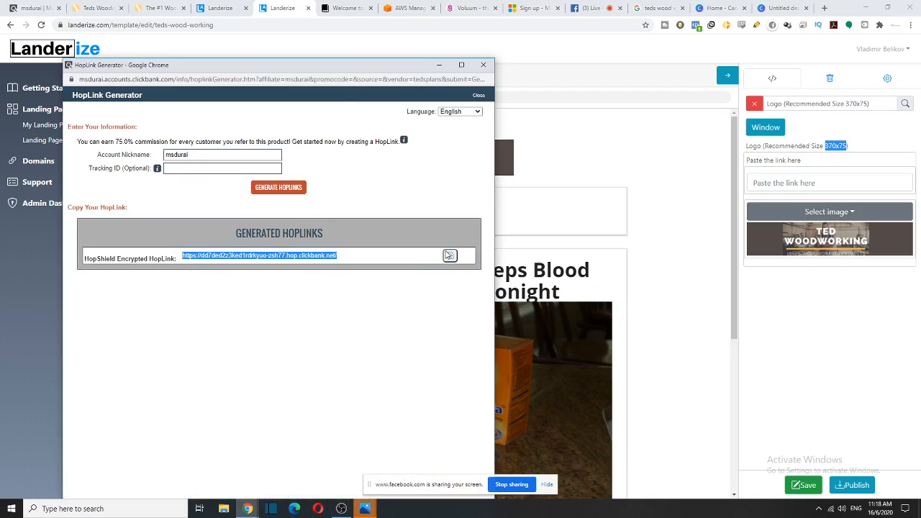
left_click(448, 255)
left_click(825, 184)
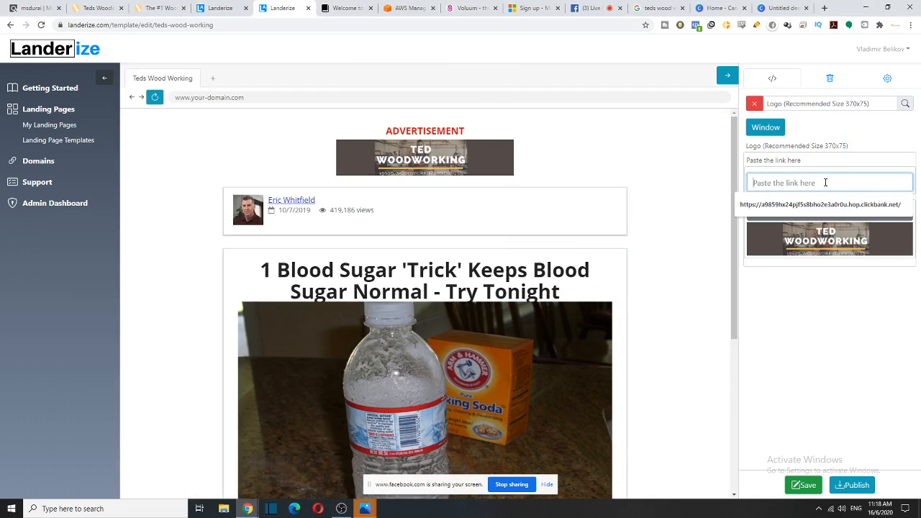
key("ctrl+v")
left_click(774, 339)
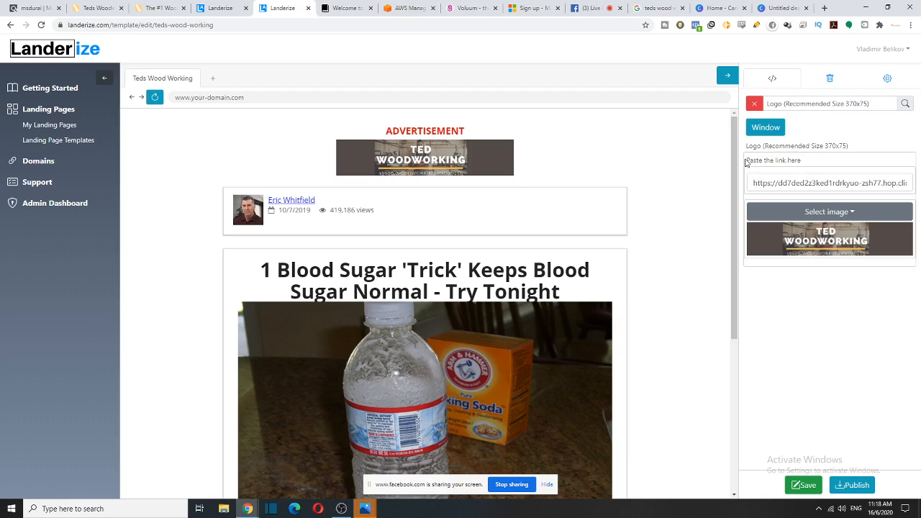
left_click_drag(746, 161, 808, 163)
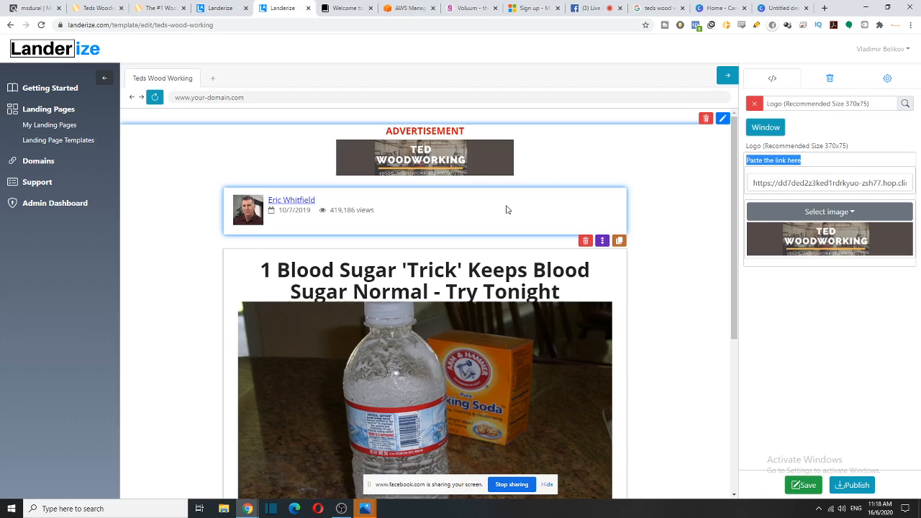
left_click(804, 485)
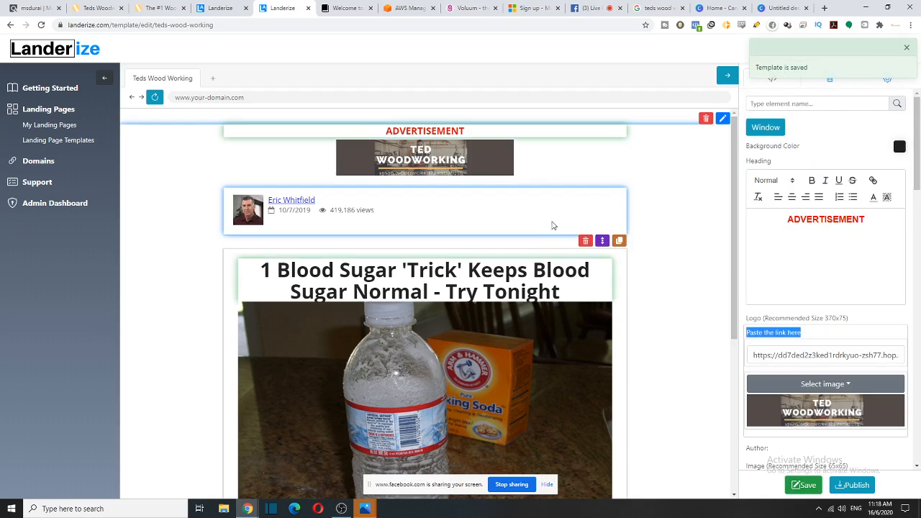
- Overwrite the author block's name, date and views count with placeholder text
scroll(819, 233, "down", 3)
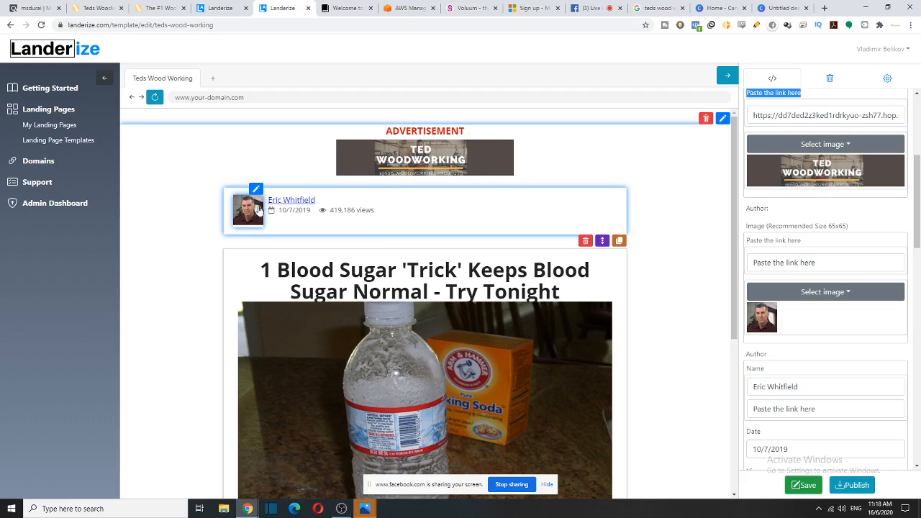
left_click(257, 191)
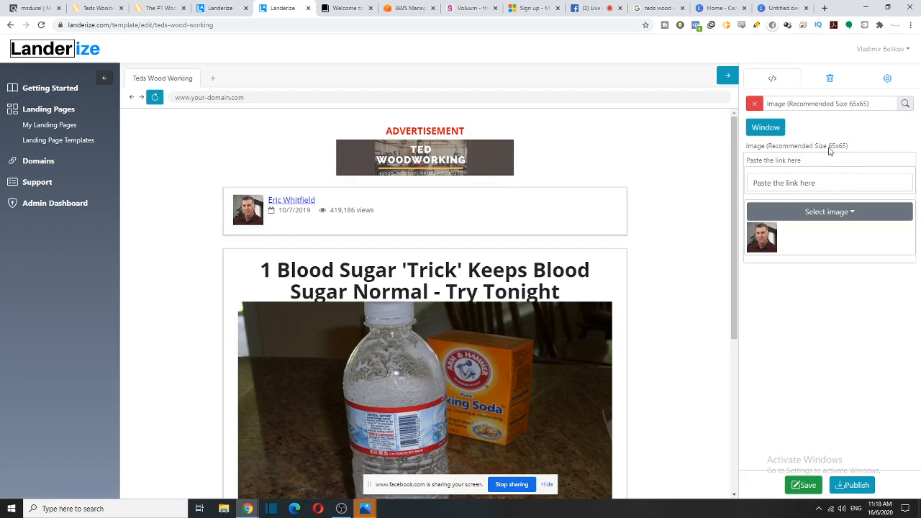
left_click_drag(829, 148, 852, 150)
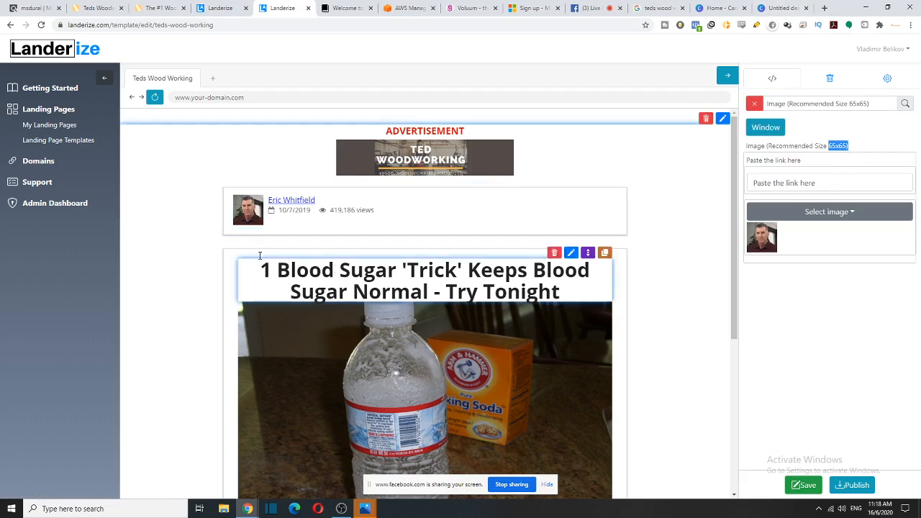
left_click(340, 188)
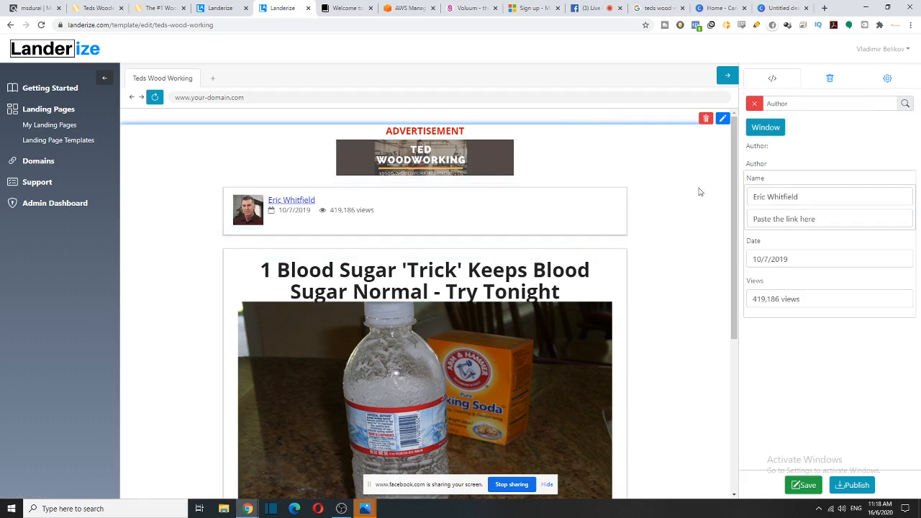
left_click(819, 196)
key("BackSpace")
key("BackSpace")
key("BackSpace")
key("BackSpace")
key("BackSpace")
type("sadasdas")
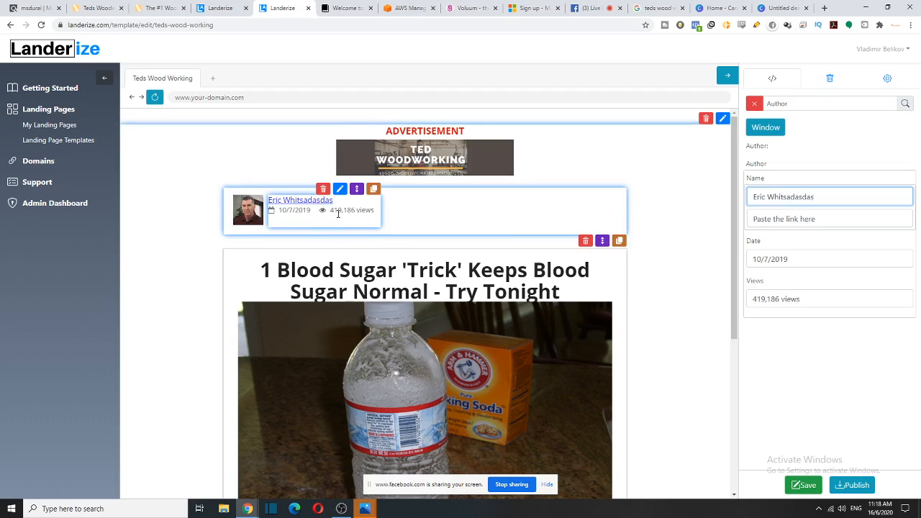
left_click(798, 256)
key("BackSpace")
type("dsad")
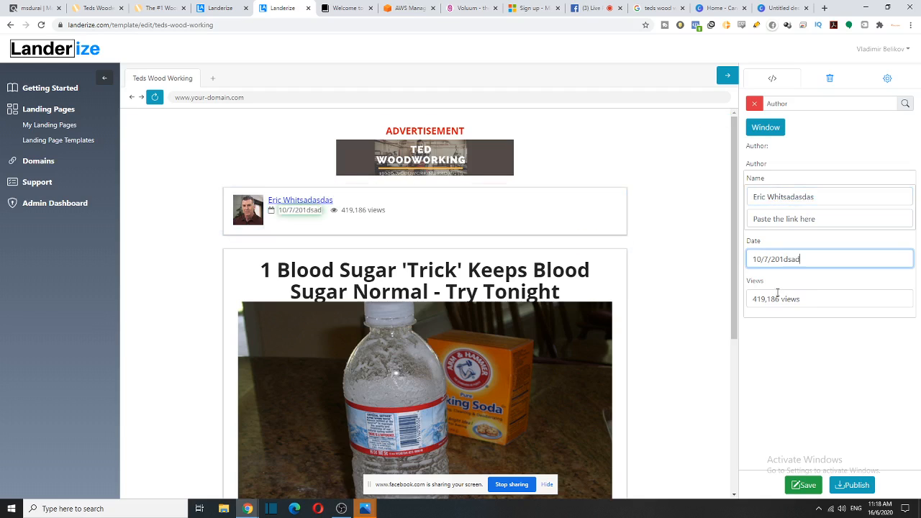
left_click_drag(801, 299, 767, 299)
type("asdsad")
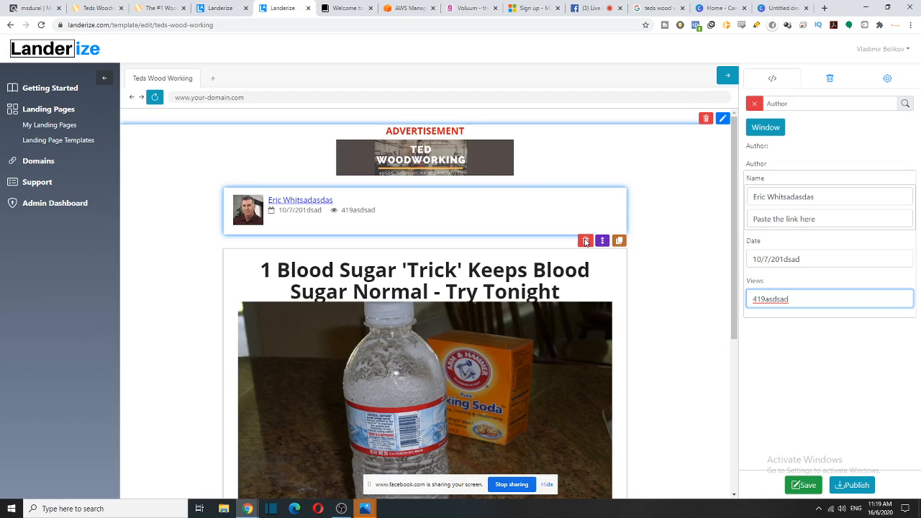
- Delete the author block, review the heading and headline settings, then go to affiliate resources
left_click(585, 241)
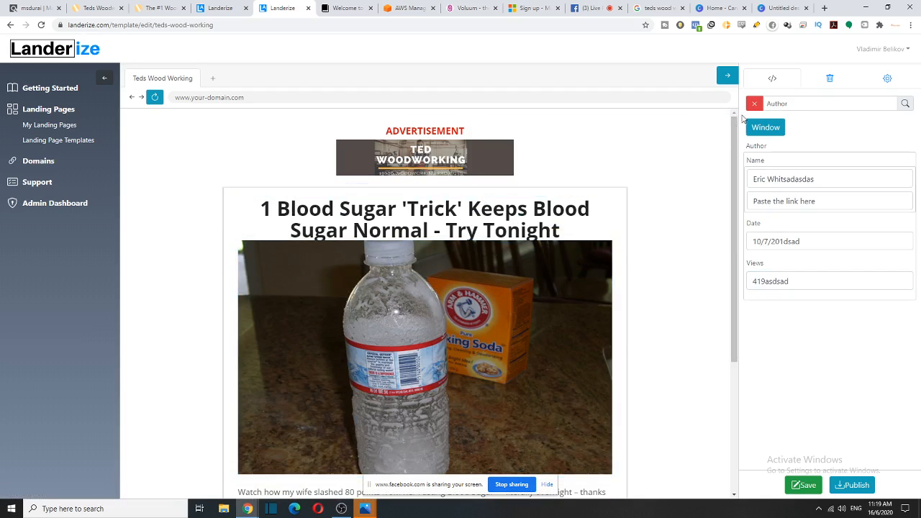
left_click(441, 170)
scroll(435, 224, "down", 3)
scroll(436, 223, "up", 3)
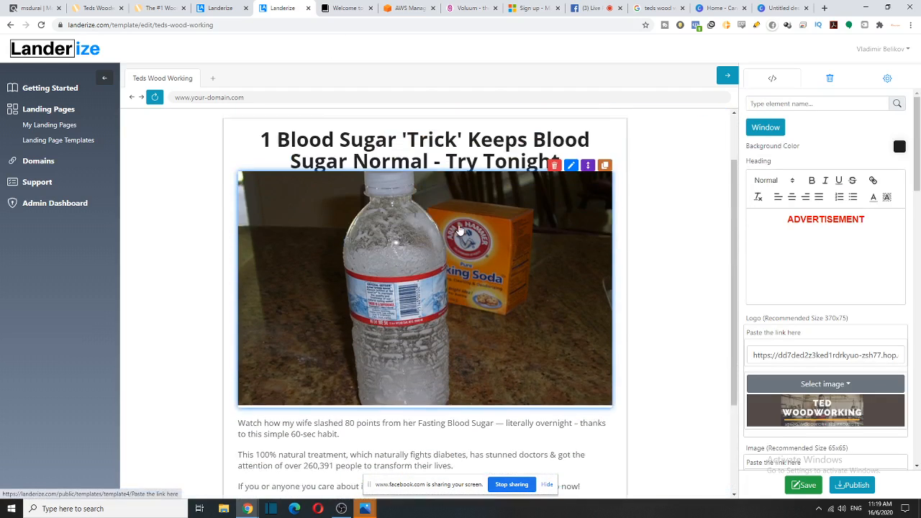
scroll(838, 300, "down", 2)
scroll(838, 300, "down", 4)
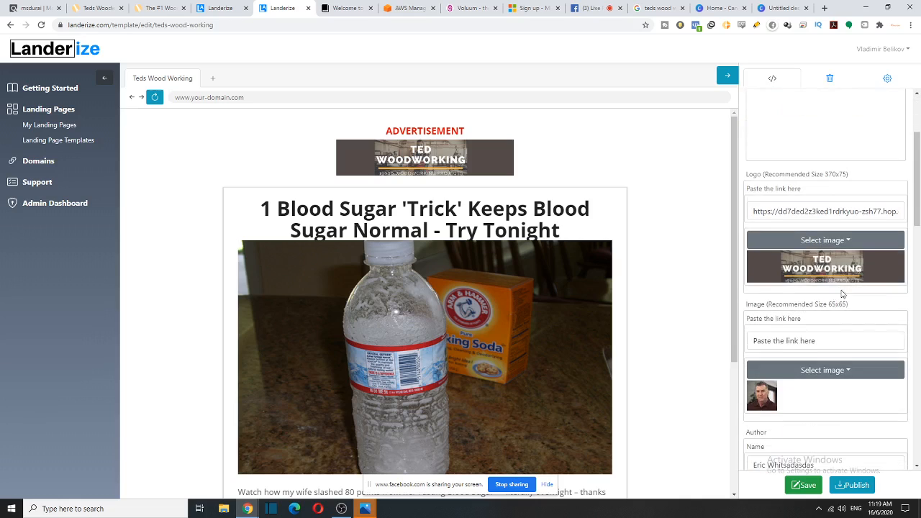
left_click(570, 192)
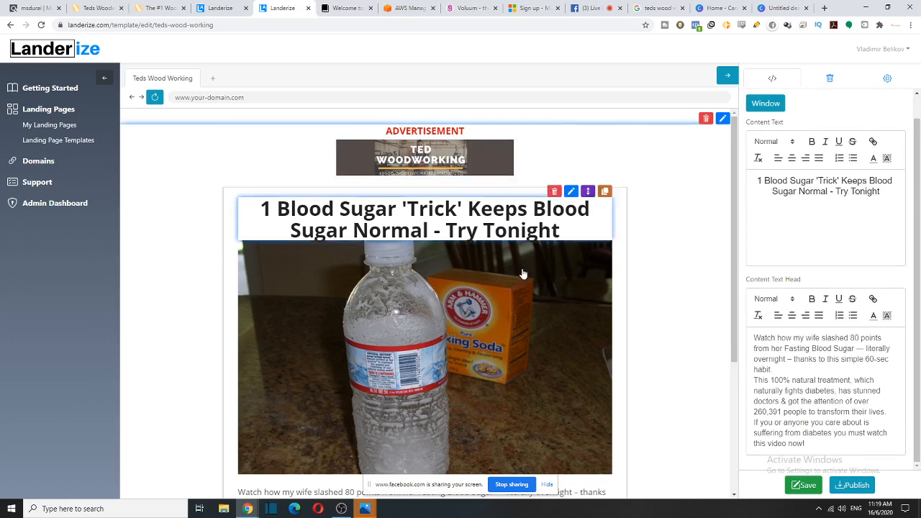
left_click(147, 8)
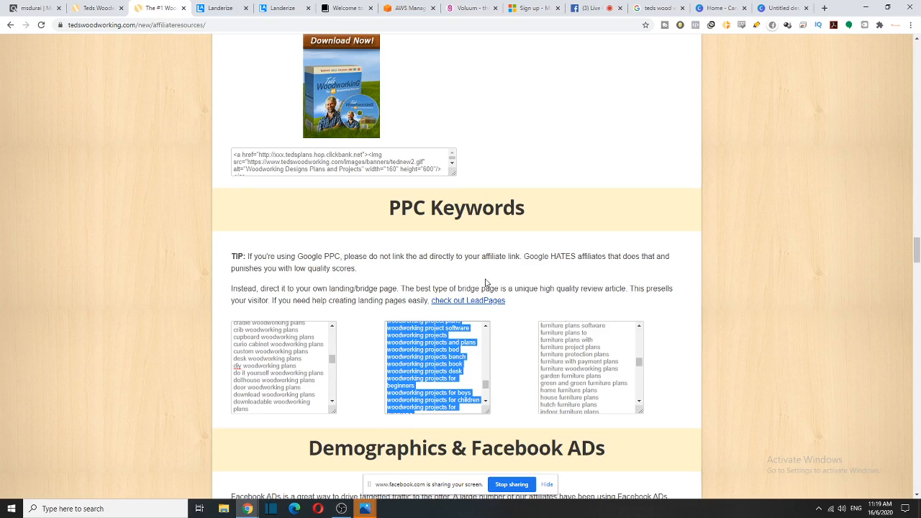
- Jump to the Email Swipes section and browse the two first-email versions
left_click_drag(917, 253, 897, 52)
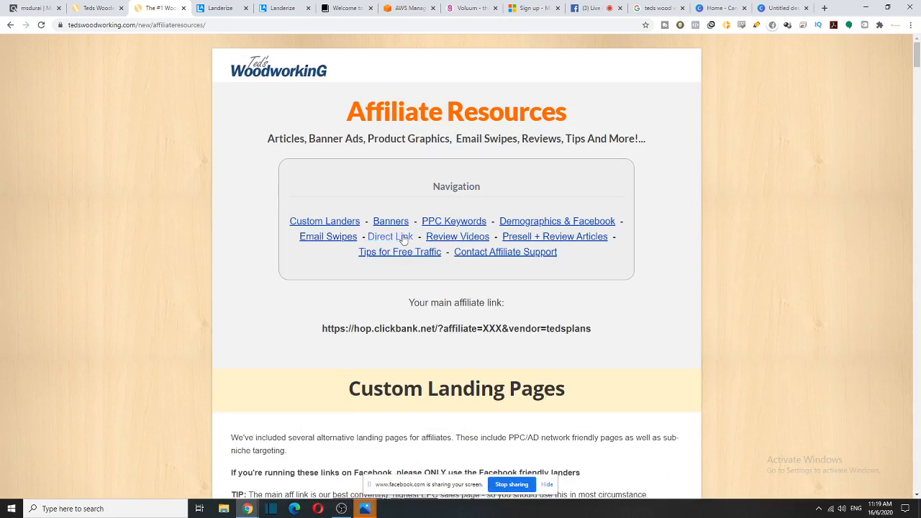
left_click(352, 243)
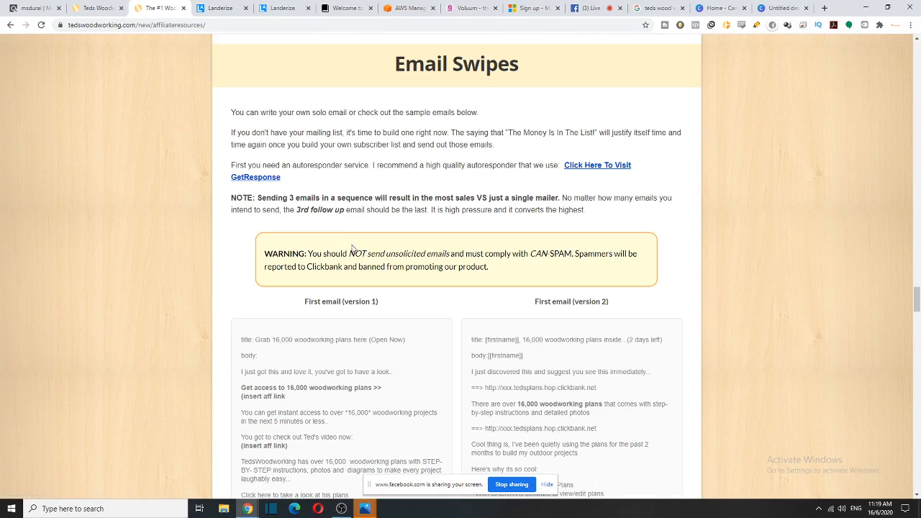
scroll(373, 292, "down", 12)
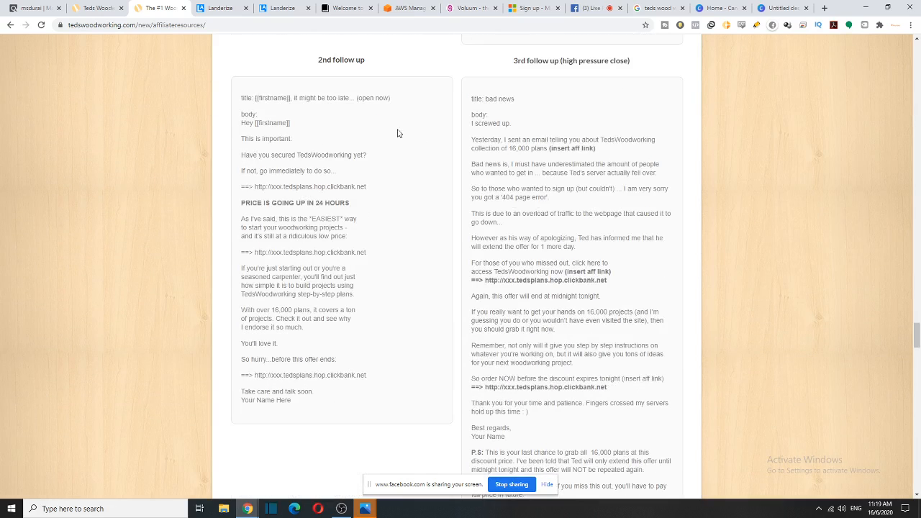
scroll(596, 200, "down", 10)
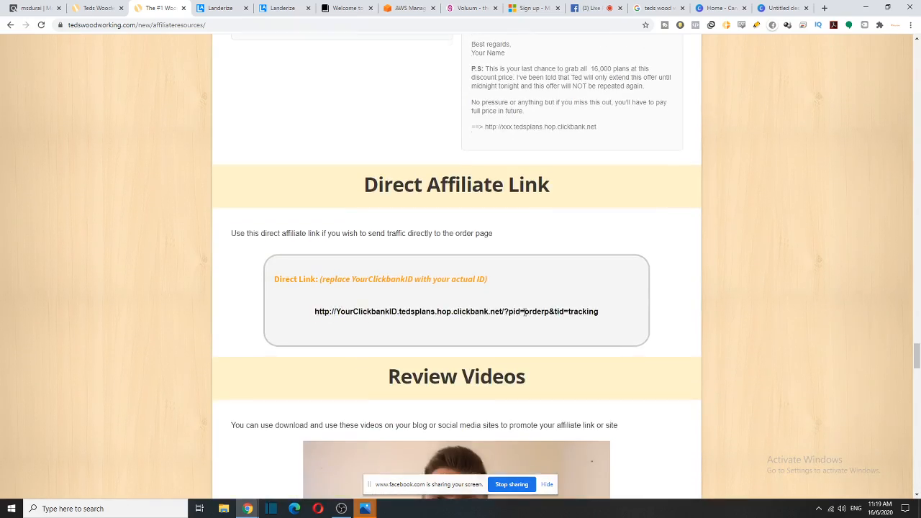
scroll(495, 308, "up", 15)
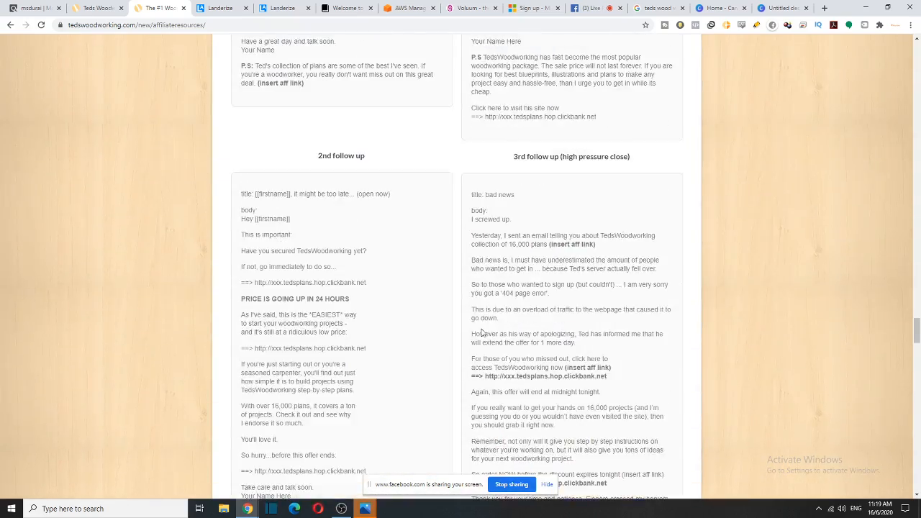
scroll(414, 286, "up", 5)
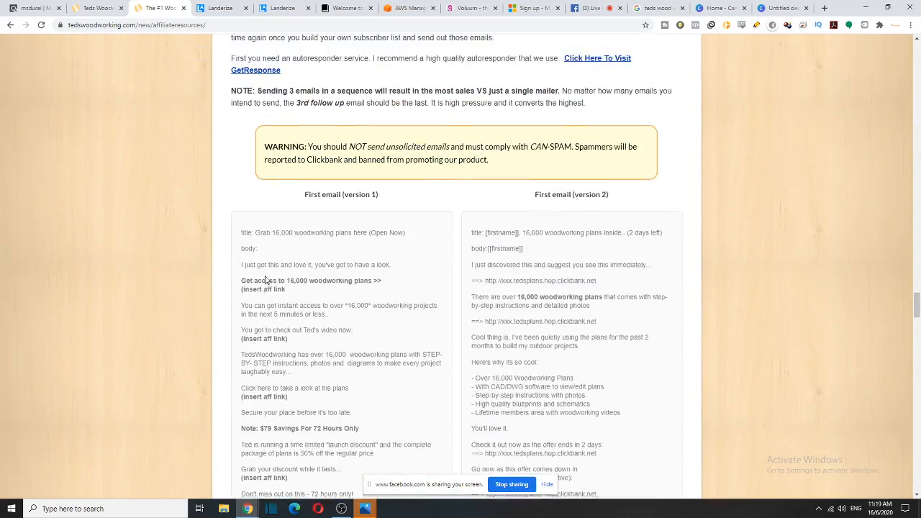
scroll(280, 316, "up", 1)
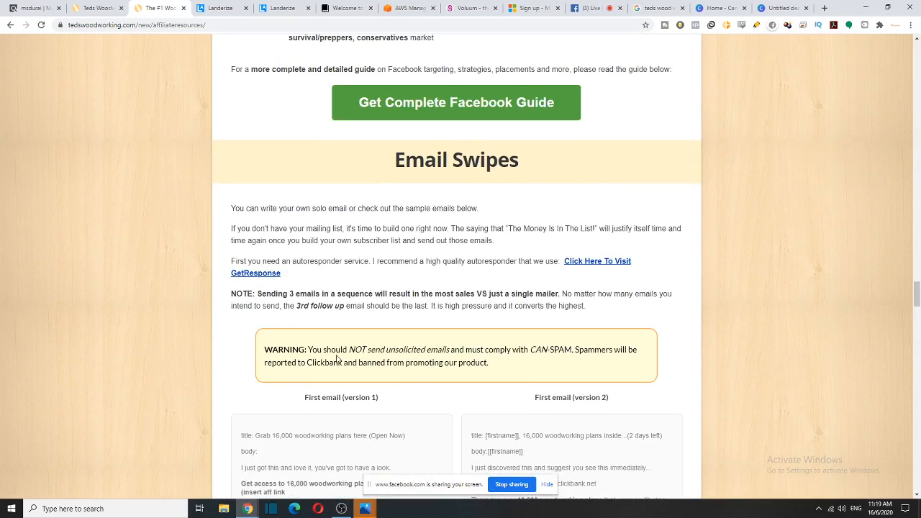
scroll(337, 360, "down", 3)
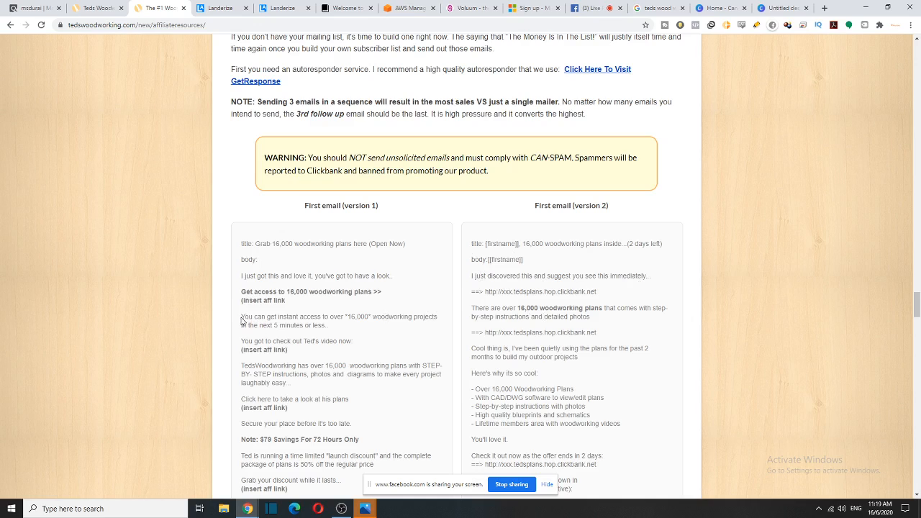
- Copy the 'You can get instant access…' sentence from the first email, then return to Landerize
left_click_drag(243, 321, 337, 331)
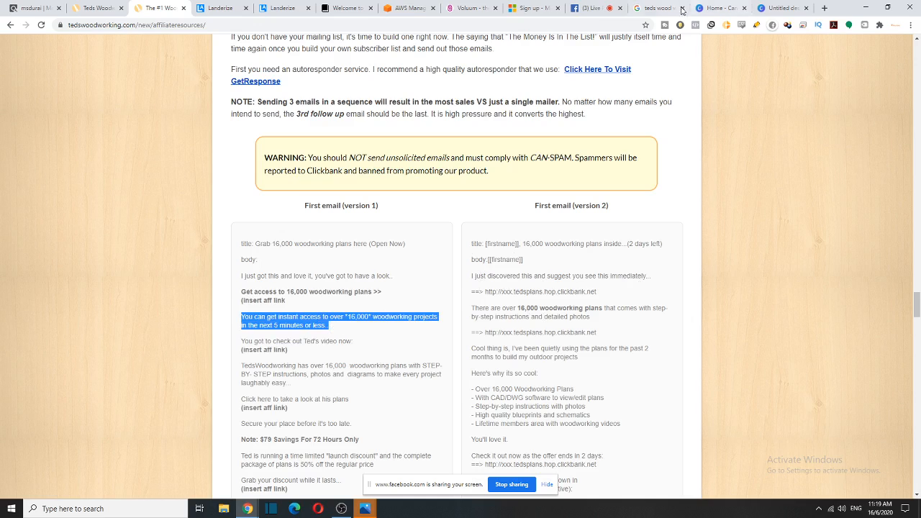
left_click(270, 7)
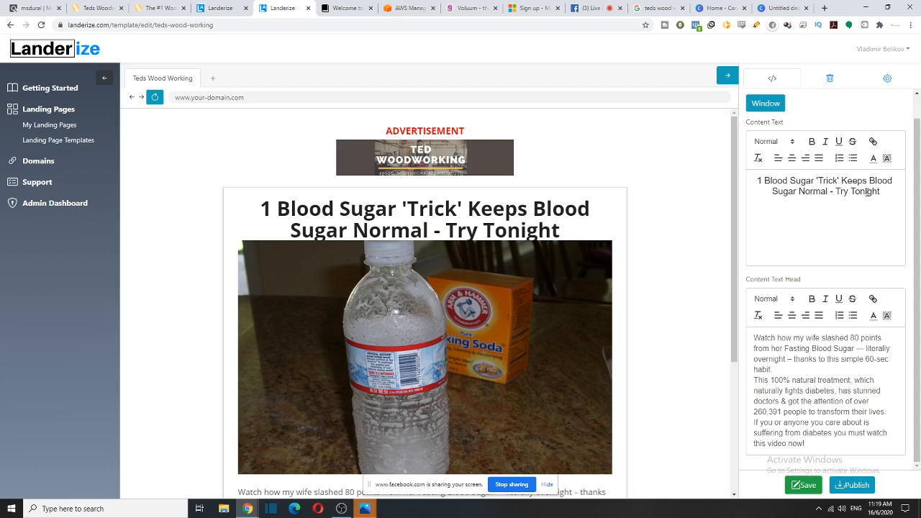
- Replace the blood-sugar headline with the instant-access sentence, in black text on a white background
left_click_drag(881, 191, 756, 181)
type("You can get instant access to over *16,000* woodworking projects in the next 5 minutes or less..")
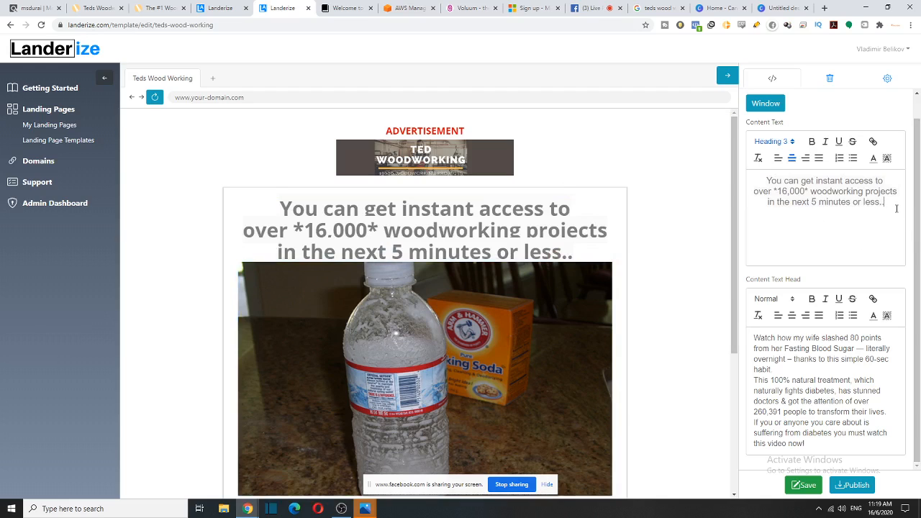
left_click_drag(894, 205, 783, 181)
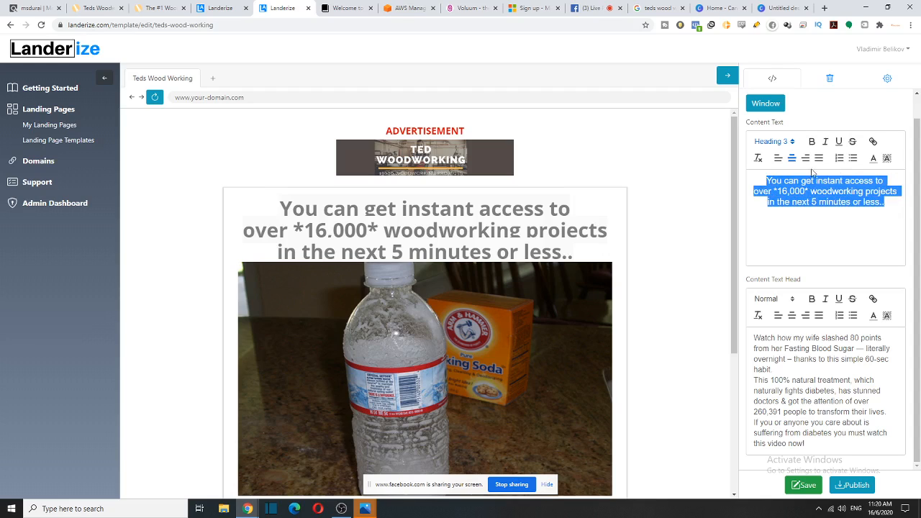
left_click(886, 161)
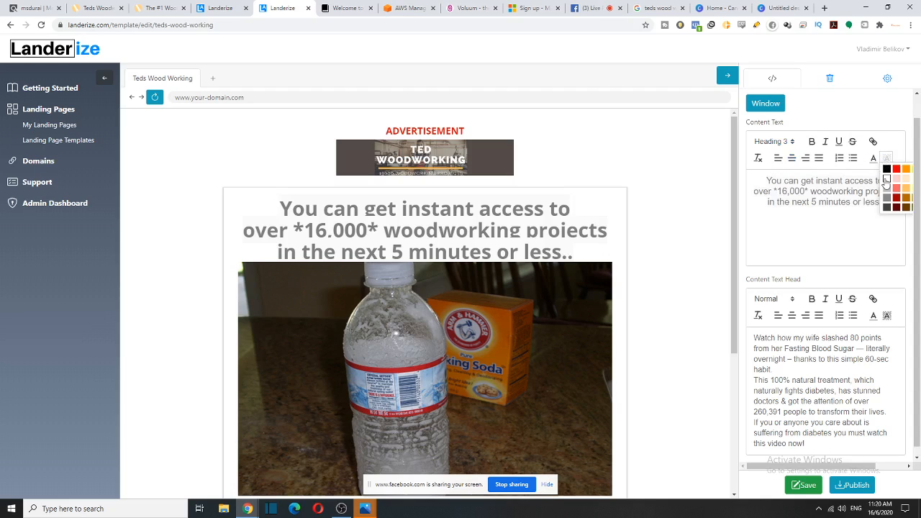
left_click(887, 179)
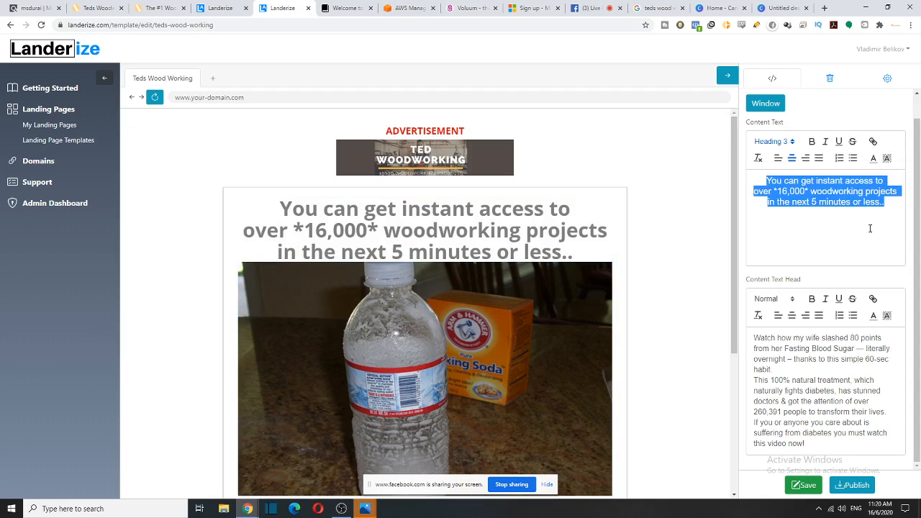
left_click_drag(886, 201, 747, 186)
left_click(873, 159)
left_click(873, 171)
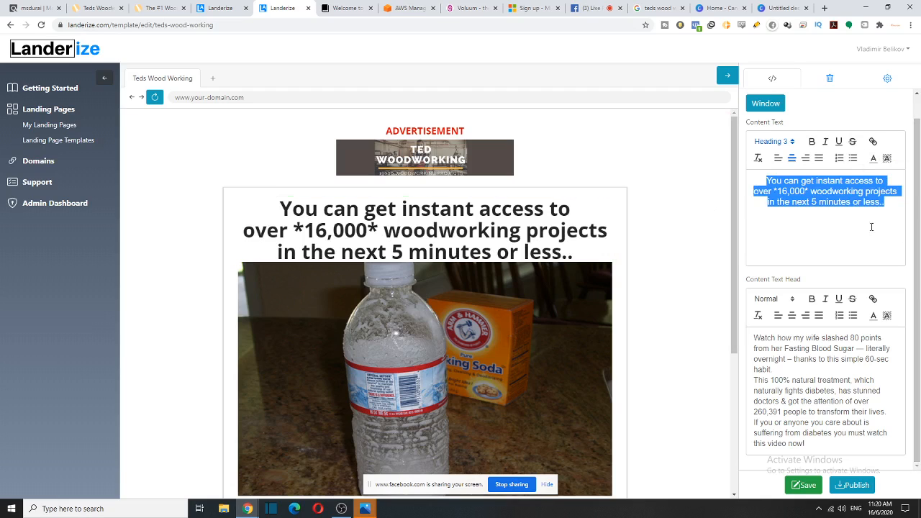
left_click(825, 210)
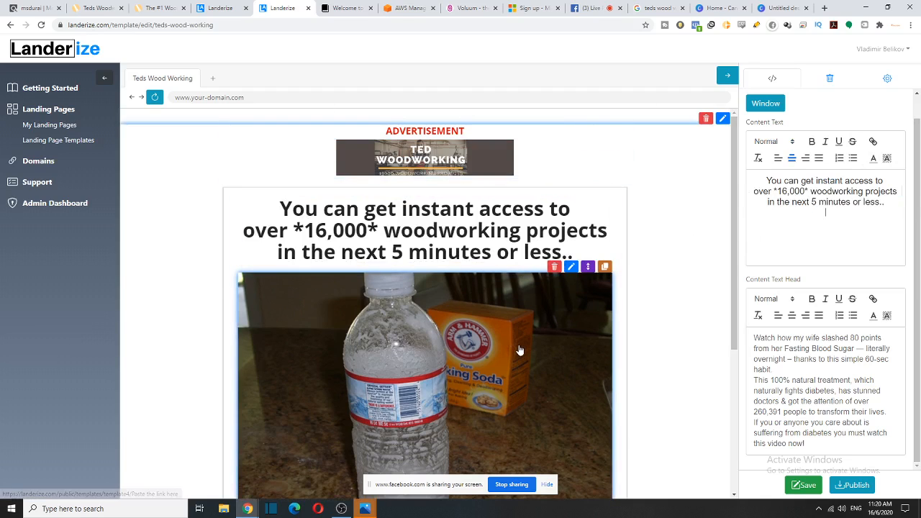
scroll(508, 325, "down", 1)
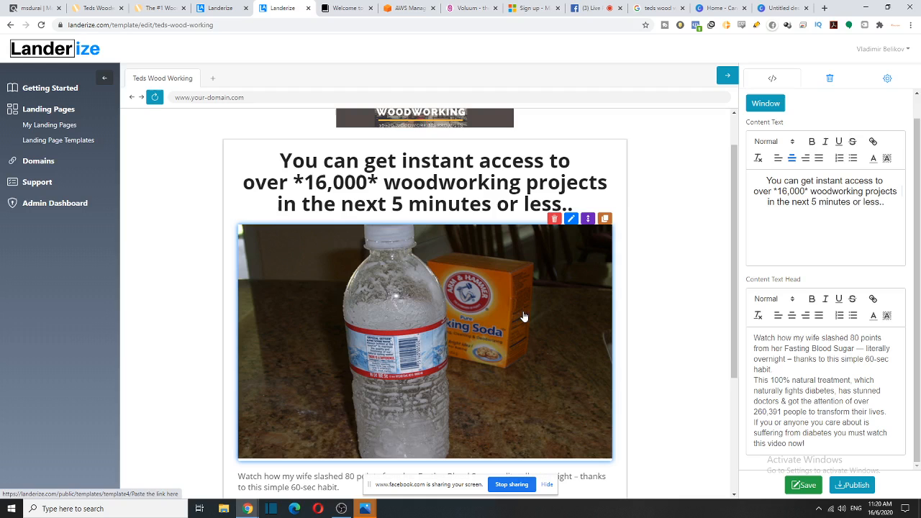
scroll(529, 304, "down", 3)
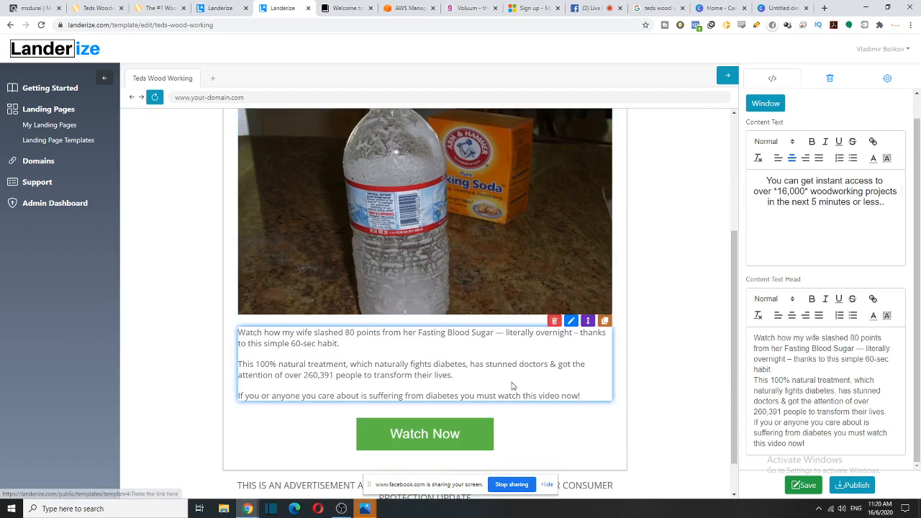
scroll(456, 364, "up", 4)
scroll(432, 381, "down", 2)
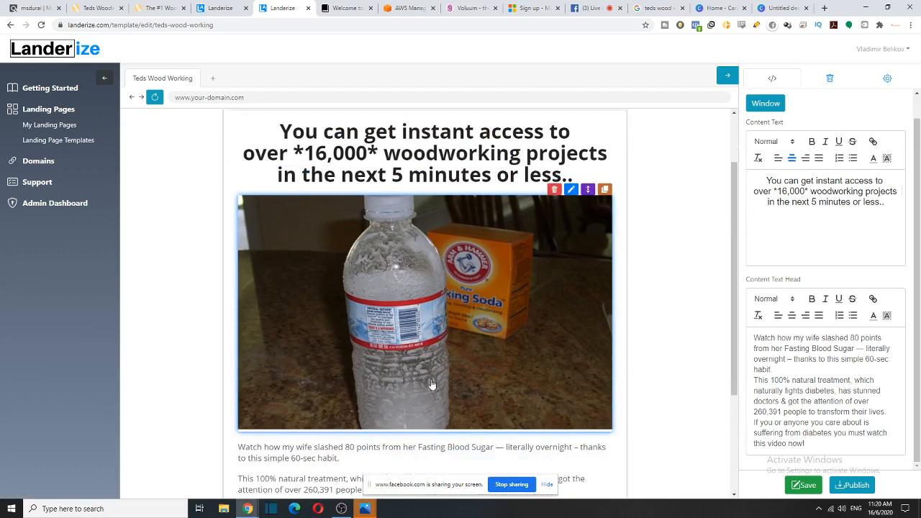
- Select the 'Cool thing is…' passage through 'offer ends in 2 days' in email version 2
left_click(160, 8)
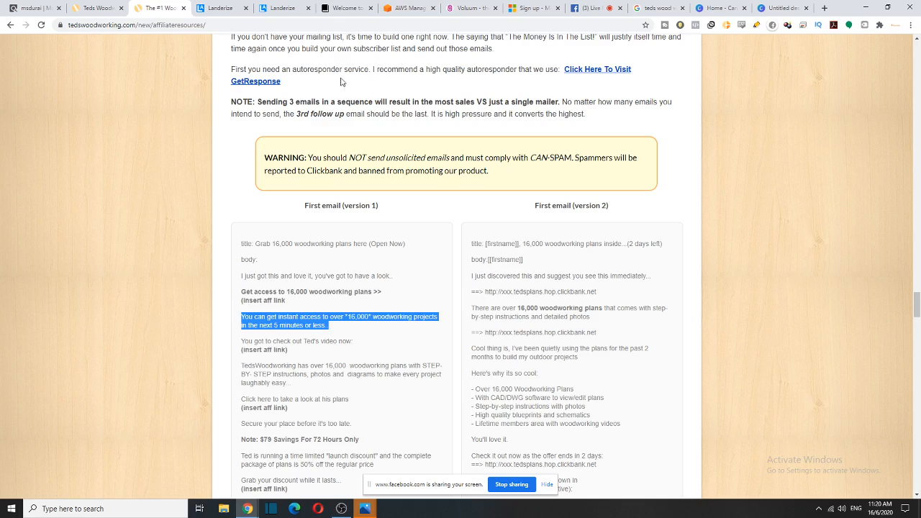
scroll(400, 305, "down", 2)
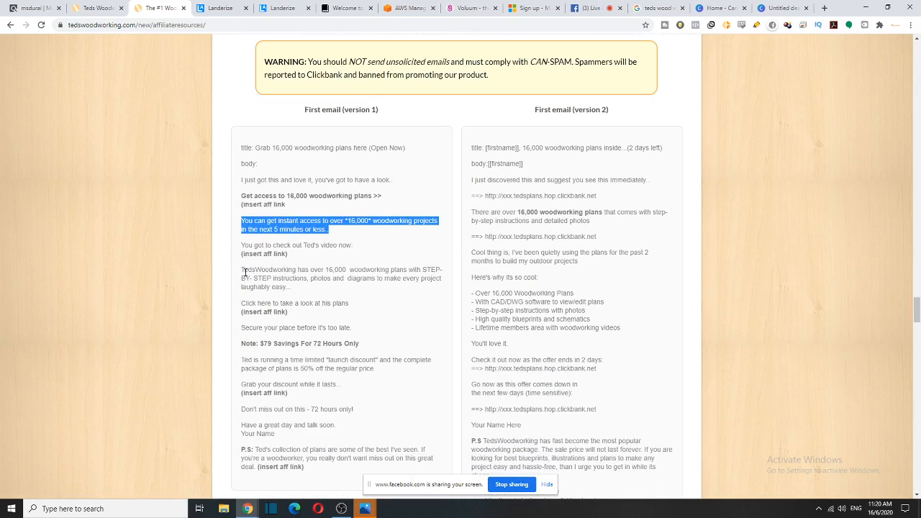
left_click_drag(243, 269, 354, 323)
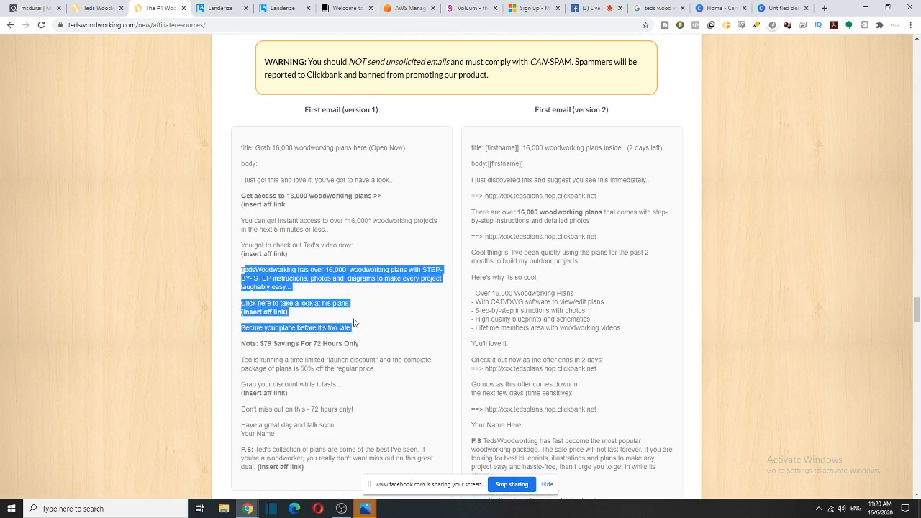
left_click(371, 329)
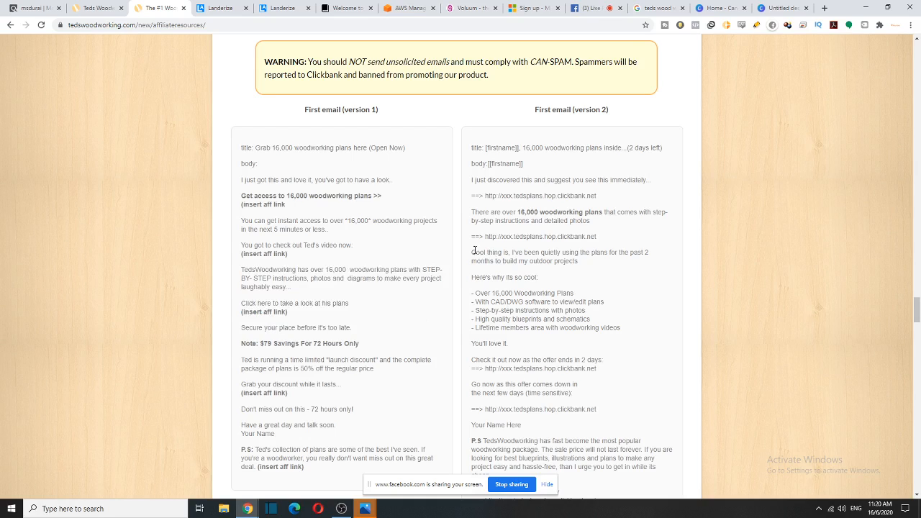
left_click_drag(474, 251, 617, 363)
key("ctrl+c")
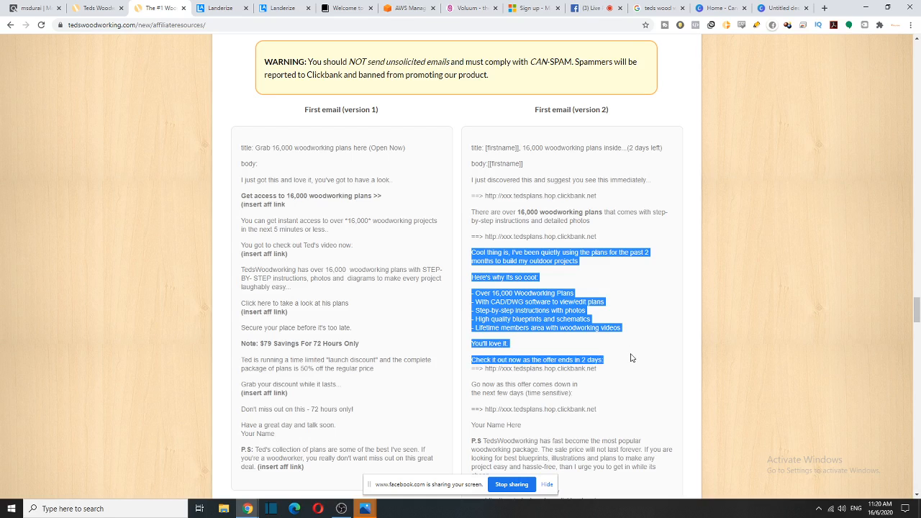
- Replace the Landerize body text with the pasted 'Cool thing is…' passage
left_click(268, 5)
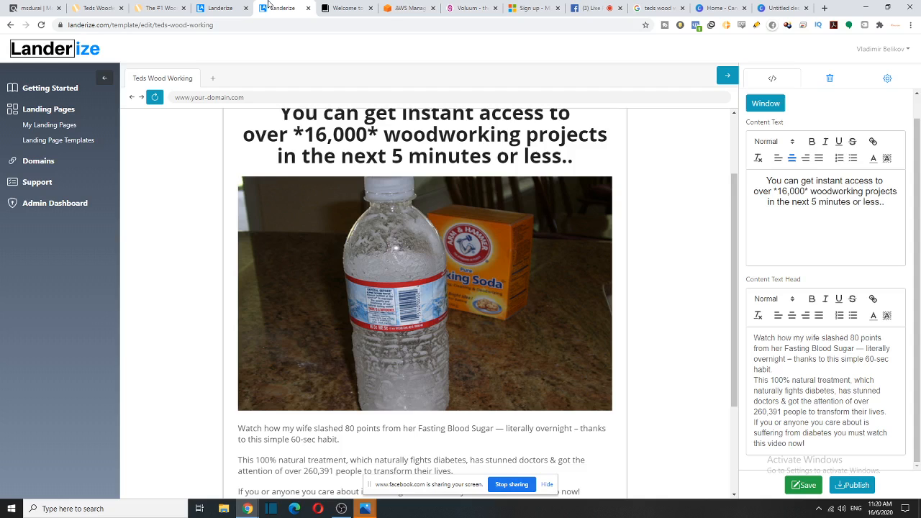
key("ctrl+a")
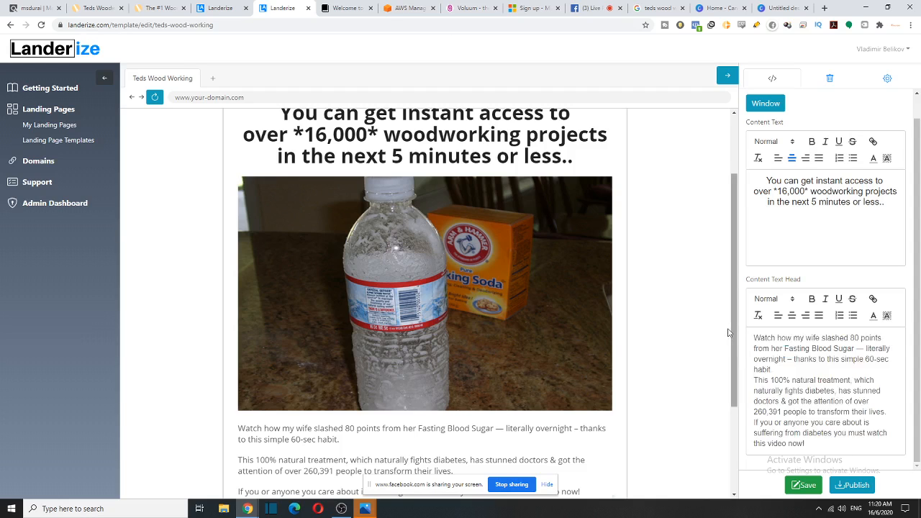
key("ctrl+v")
scroll(383, 351, "down", 3)
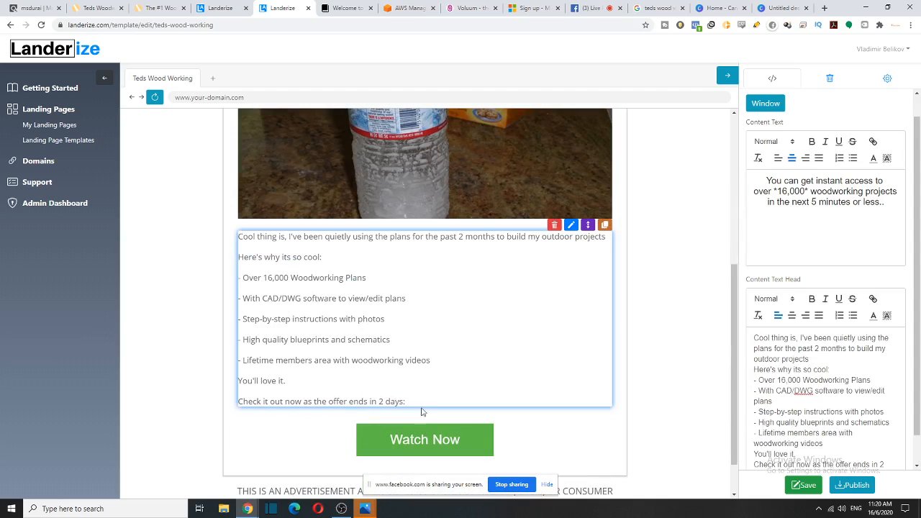
scroll(782, 390, "down", 2)
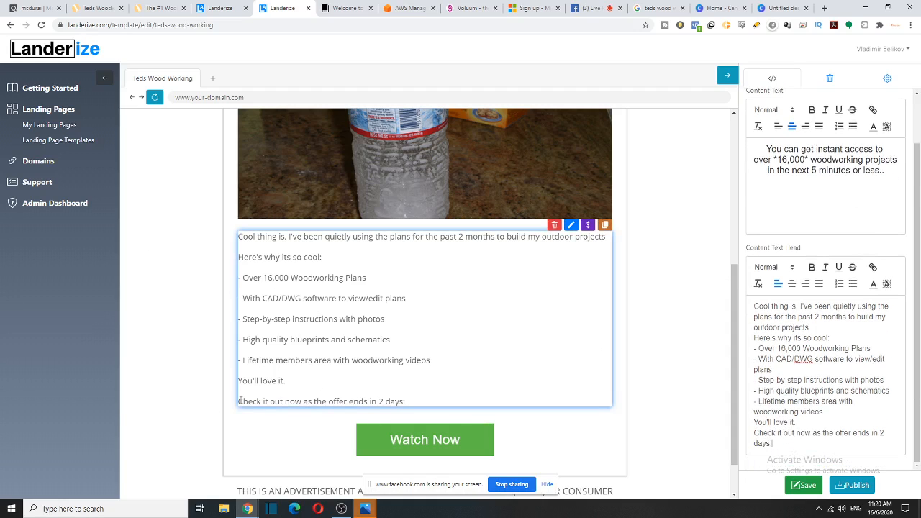
- Link 'Check it out' to the ClickBank HopLink and save the template
left_click_drag(238, 402, 277, 402)
left_click(797, 433)
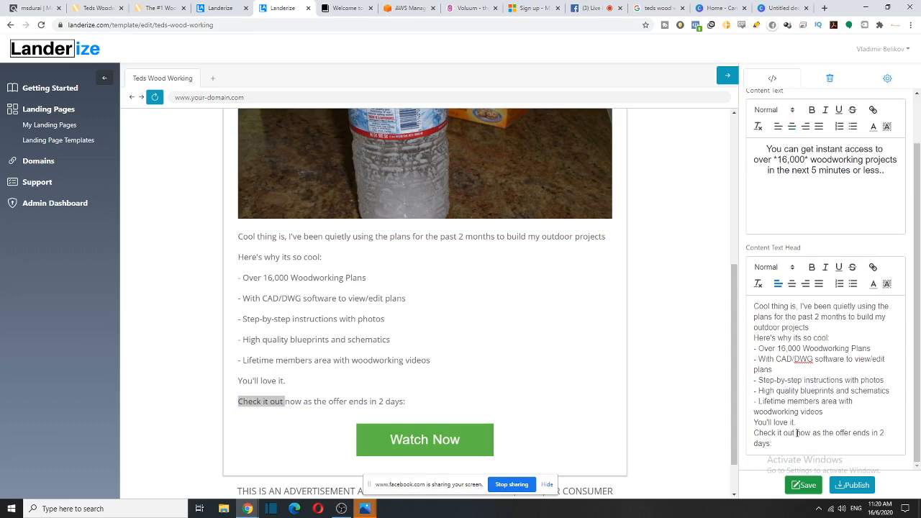
left_click_drag(795, 433, 769, 433)
left_click(871, 269)
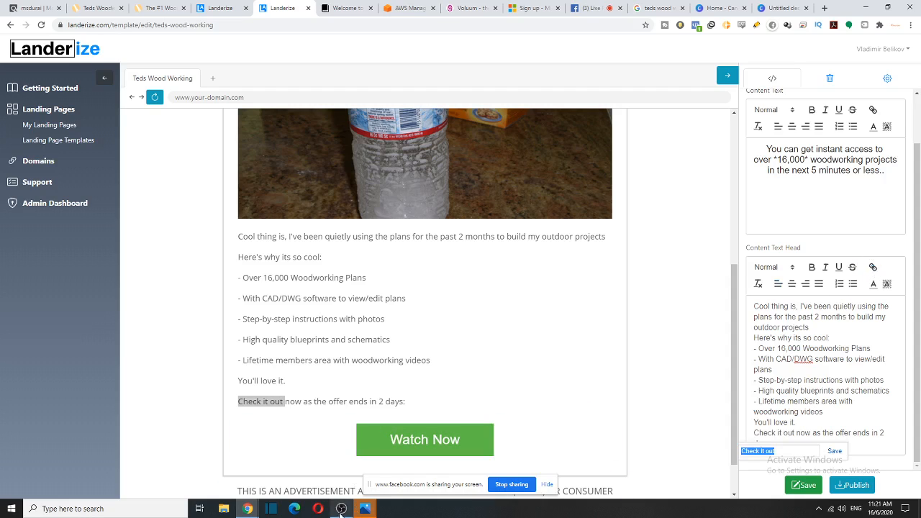
mouse_move(248, 509)
left_click(344, 472)
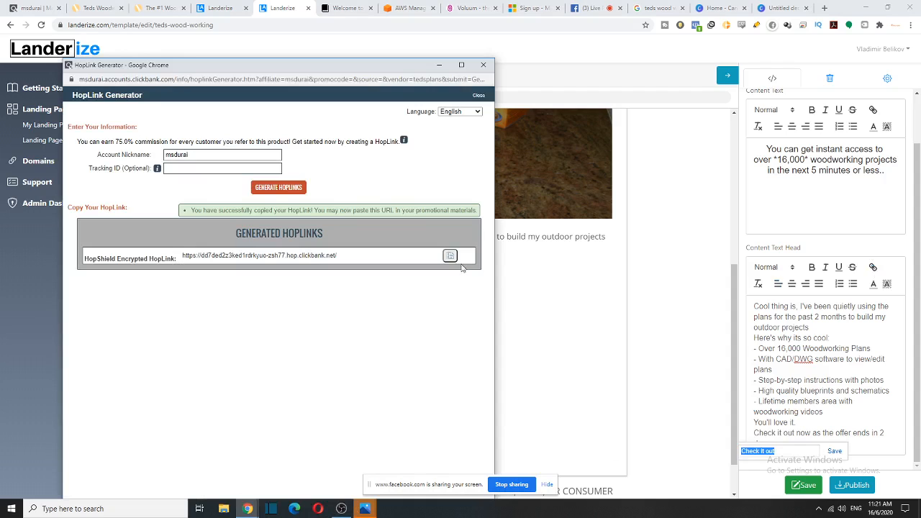
left_click(805, 453)
type("https://dd7ded2z3ked1rdrkyuo-zsh77.hop.clickbank.net/")
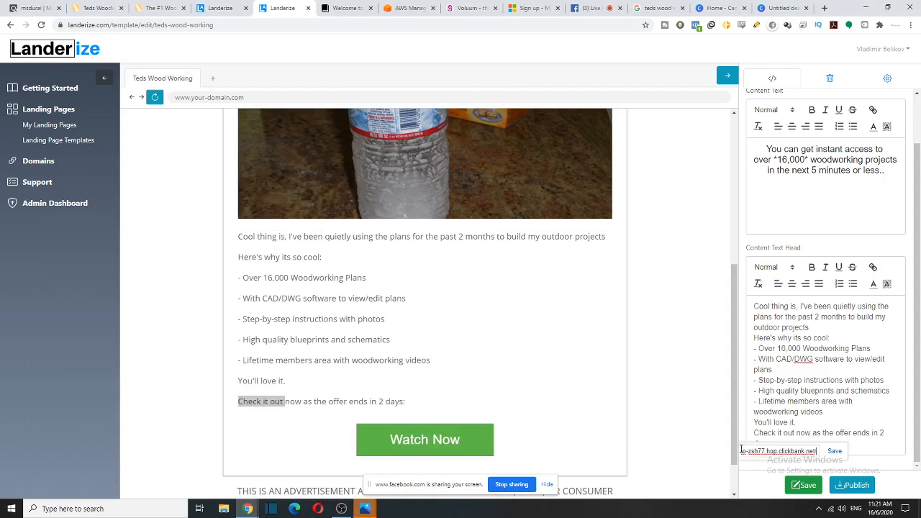
left_click(835, 451)
left_click(804, 485)
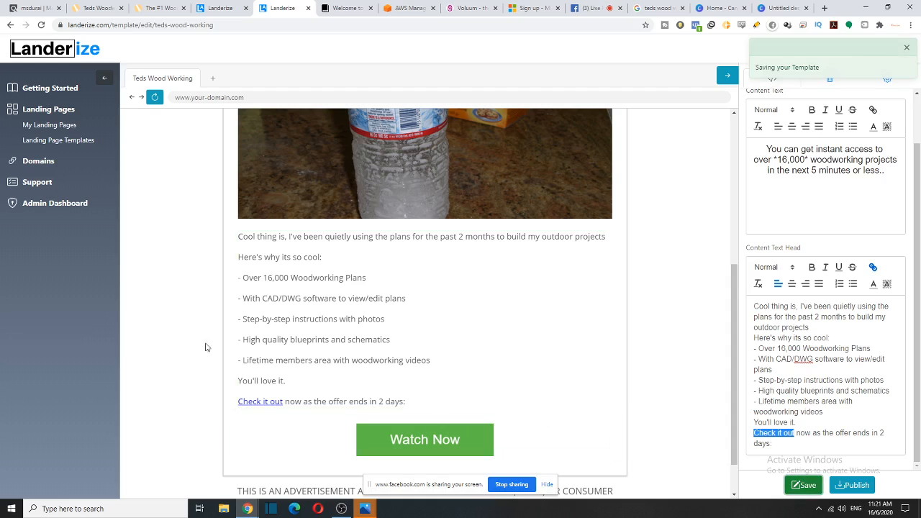
scroll(286, 323, "up", 5)
scroll(317, 343, "down", 4)
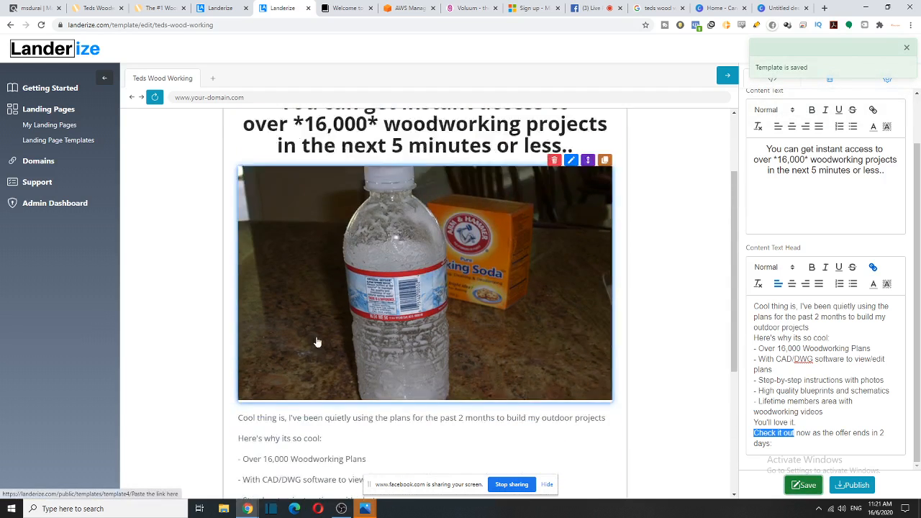
scroll(365, 377, "up", 3)
scroll(529, 269, "down", 3)
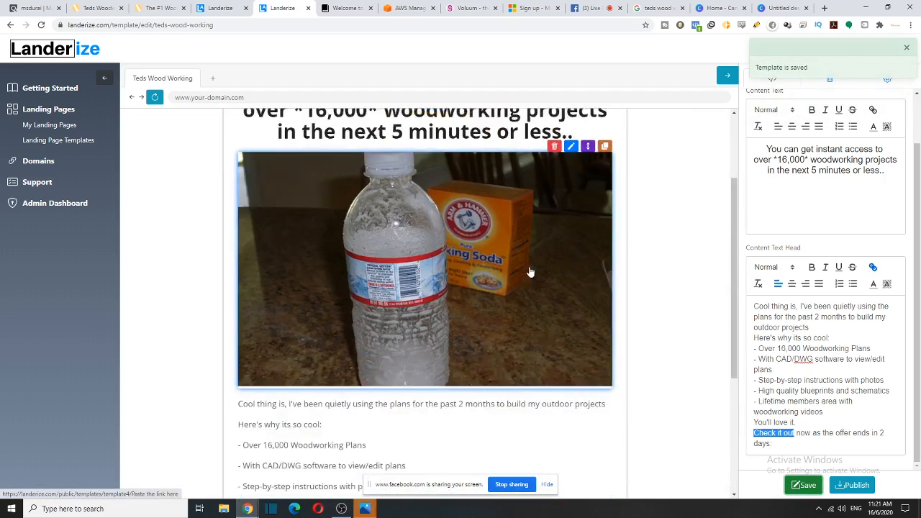
scroll(535, 267, "up", 3)
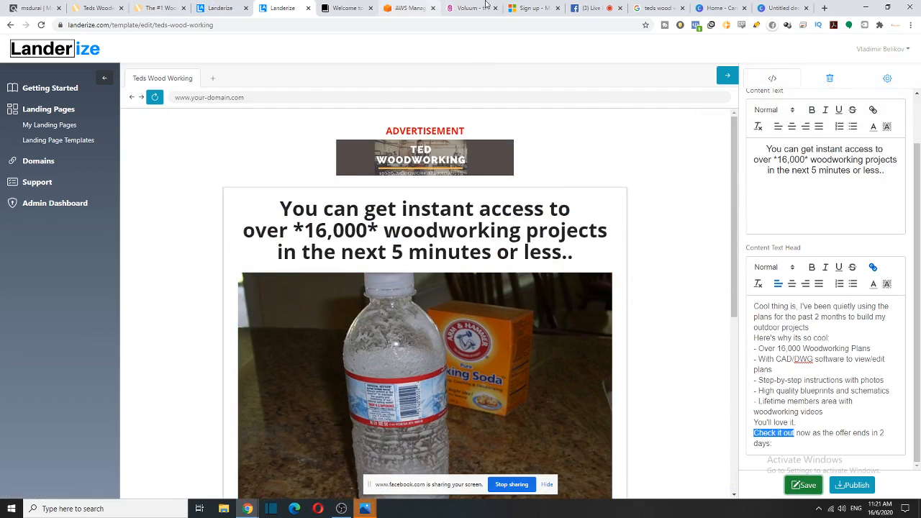
- Browse the Ted's Woodworking image results, previewing a saw photo and a Dead-Blow Mallet image
left_click(656, 8)
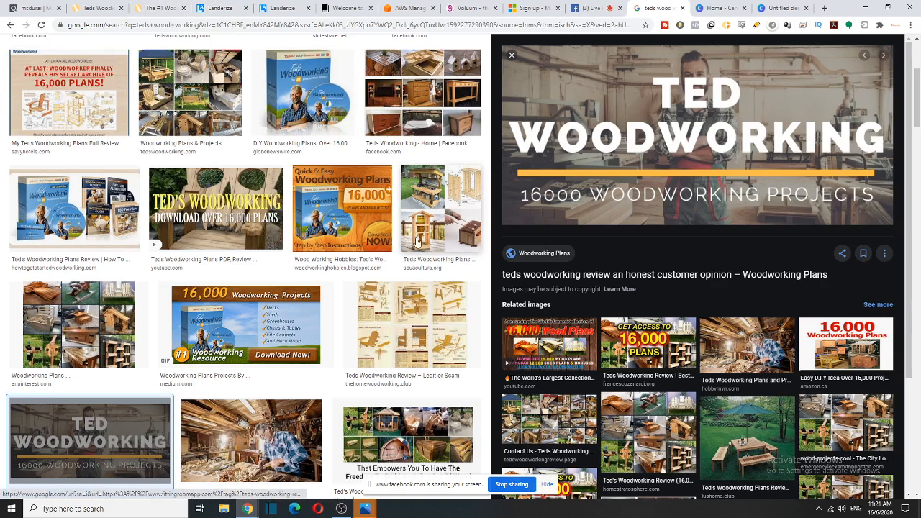
scroll(298, 325, "up", 2)
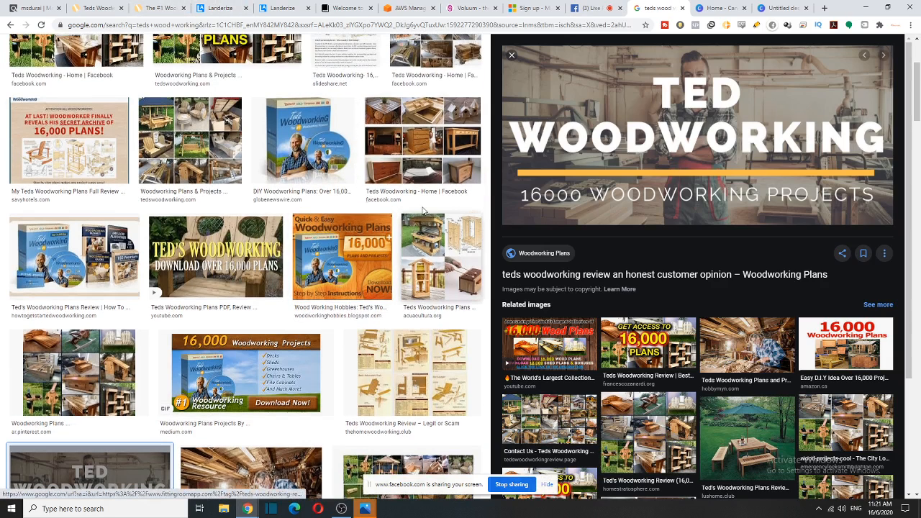
scroll(280, 209, "up", 3)
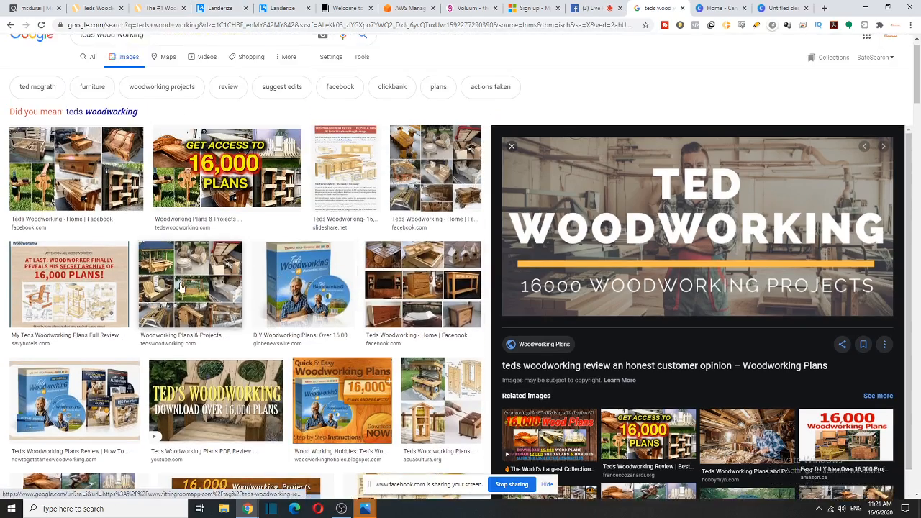
scroll(204, 290, "down", 10)
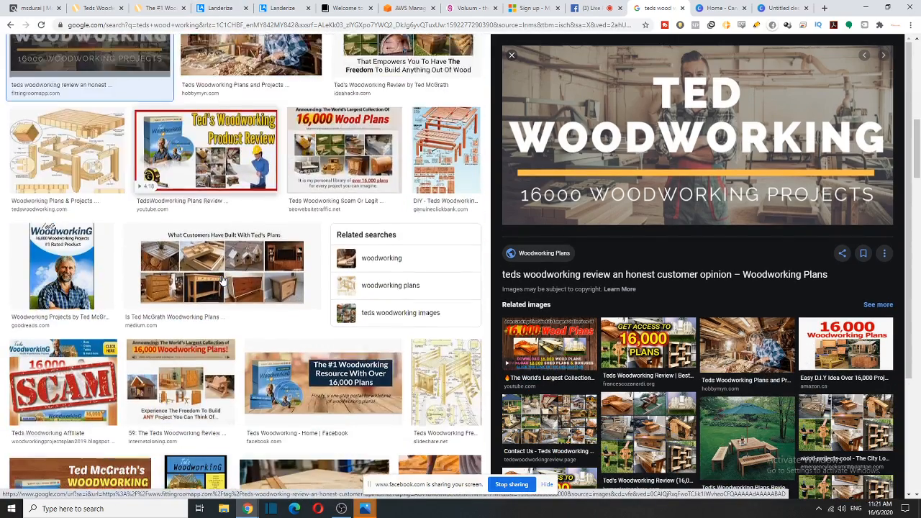
scroll(223, 281, "down", 1)
scroll(288, 284, "down", 2)
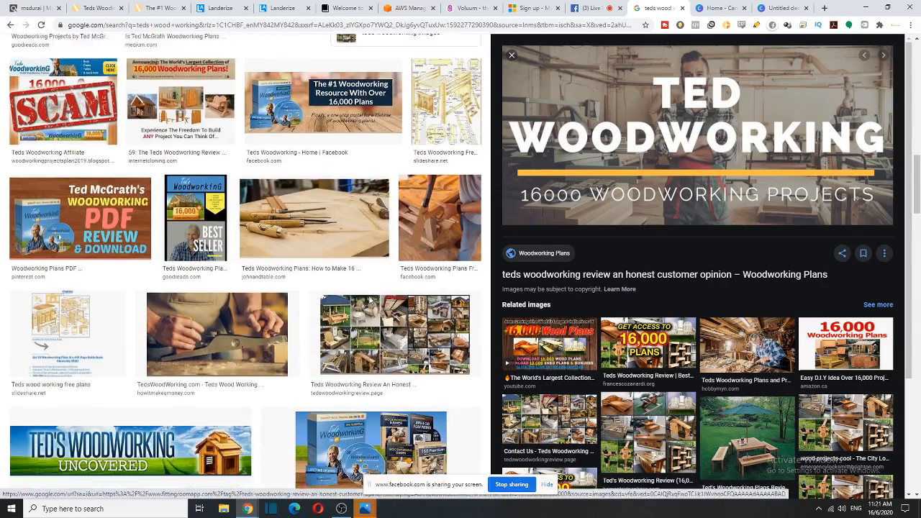
scroll(333, 288, "down", 2)
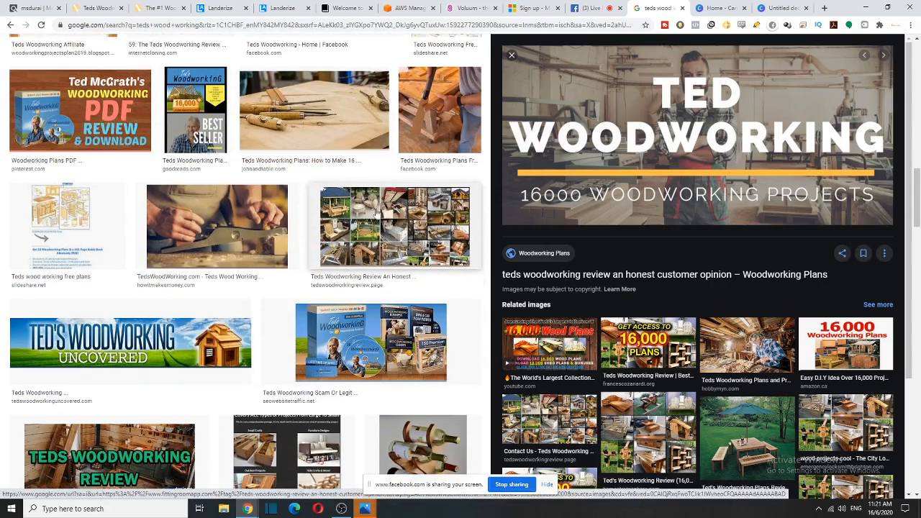
scroll(437, 146, "up", 15)
scroll(437, 147, "down", 10)
left_click(440, 116)
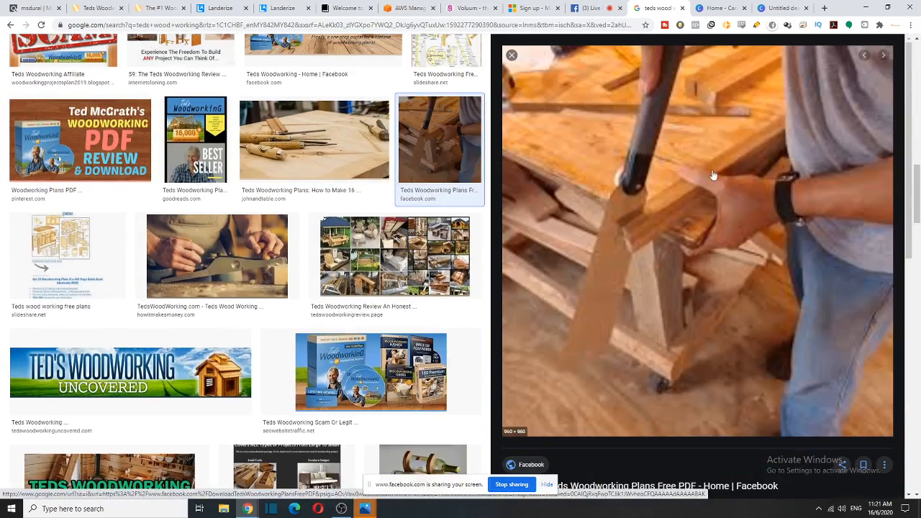
scroll(659, 367, "down", 5)
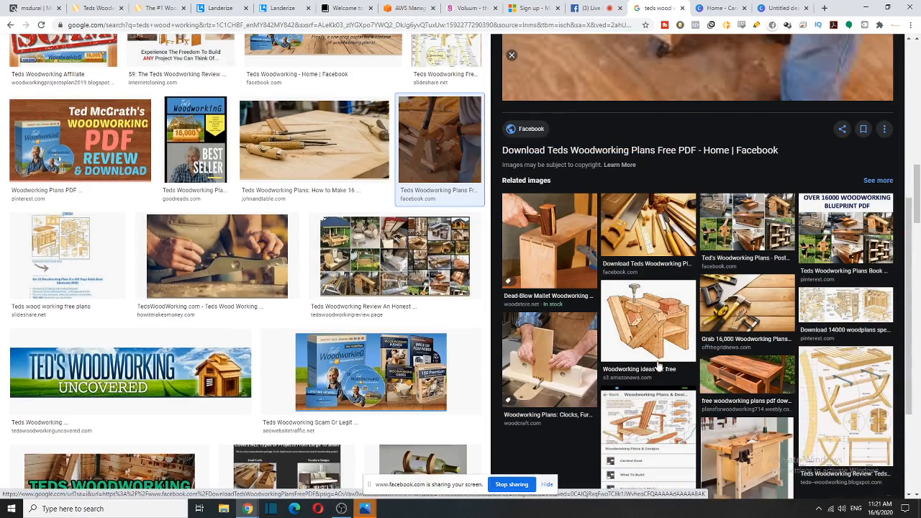
left_click(581, 250)
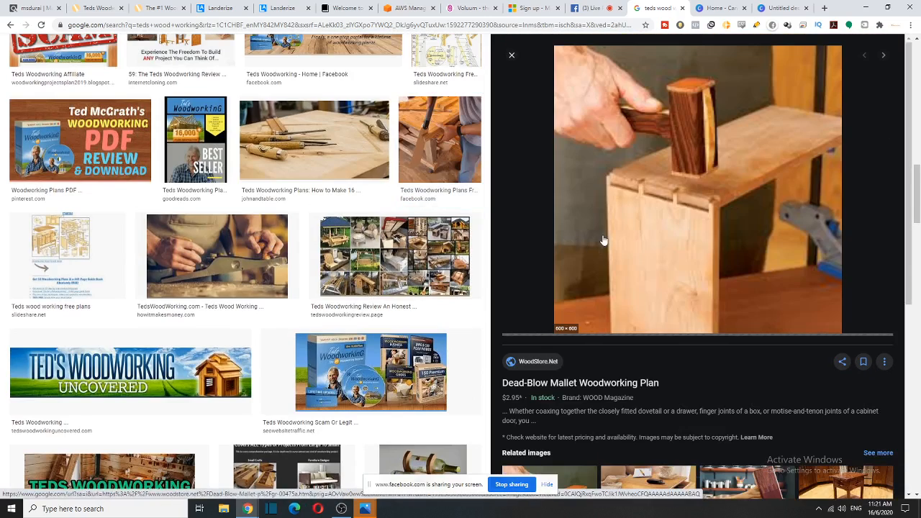
- Save the Hand Tool Heaven II joinery photo to the Desktop as a JPEG
scroll(648, 274, "down", 3)
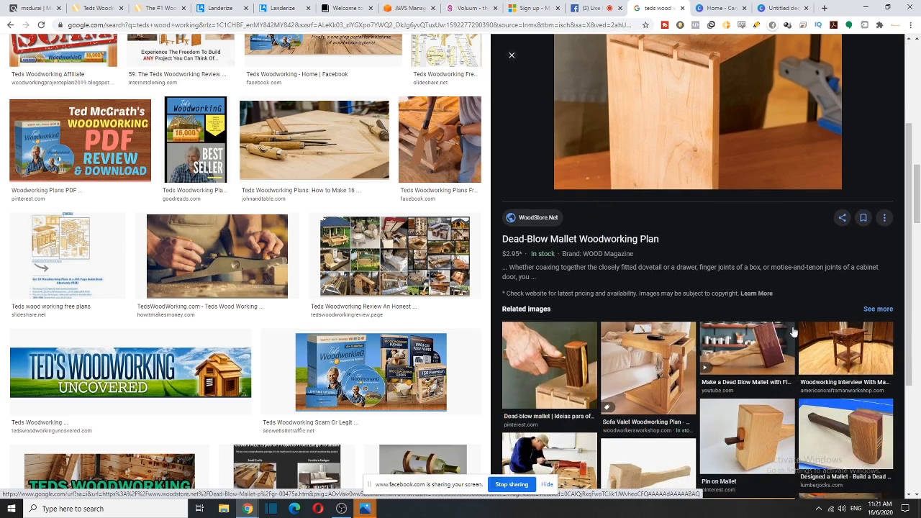
scroll(741, 338, "down", 2)
left_click(565, 287)
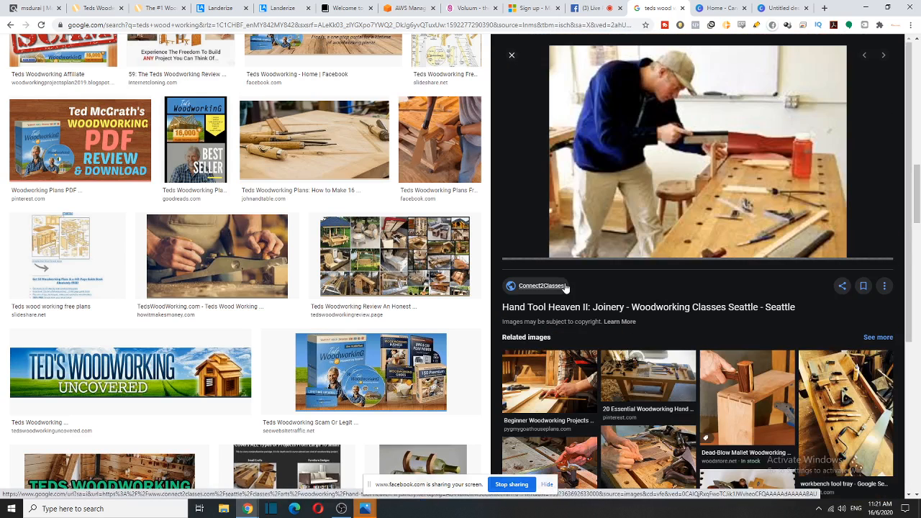
right_click(630, 168)
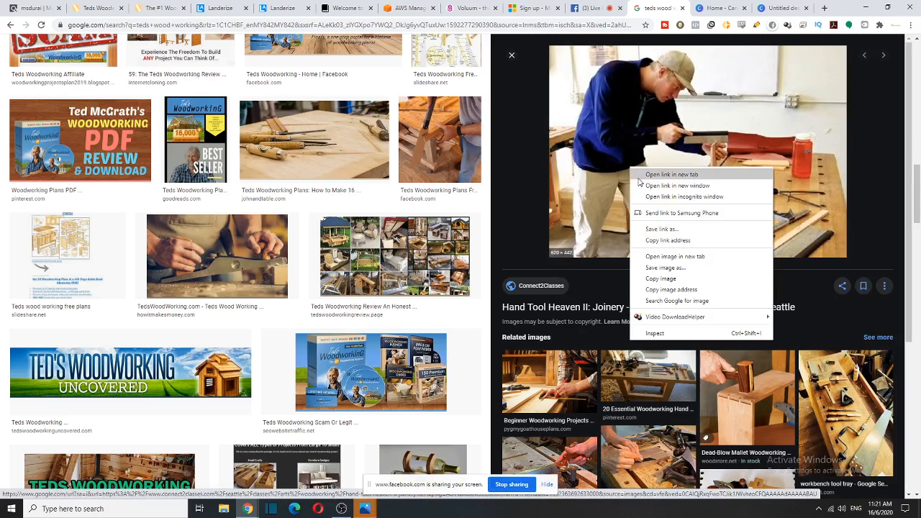
left_click(666, 268)
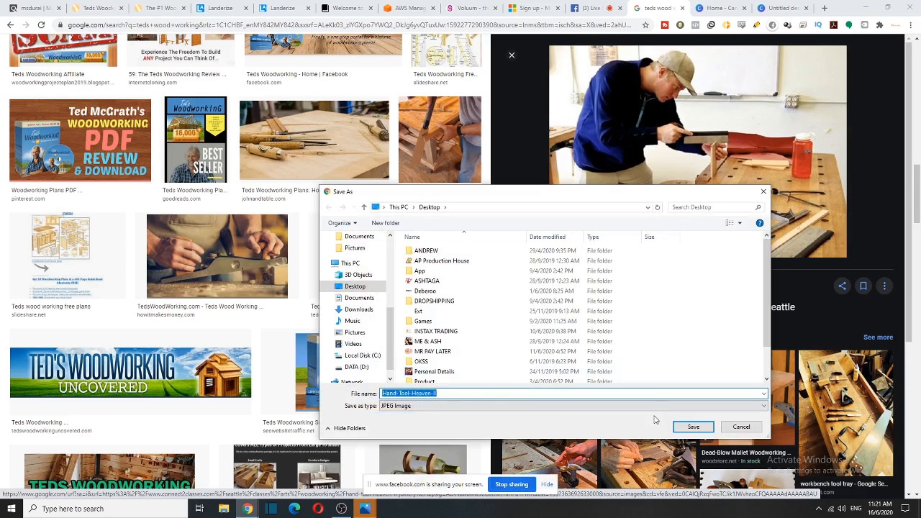
left_click(693, 427)
- Replace the page's water-bottle photo with Hand-Tool-Heaven-II.jpg from the Desktop
left_click(288, 8)
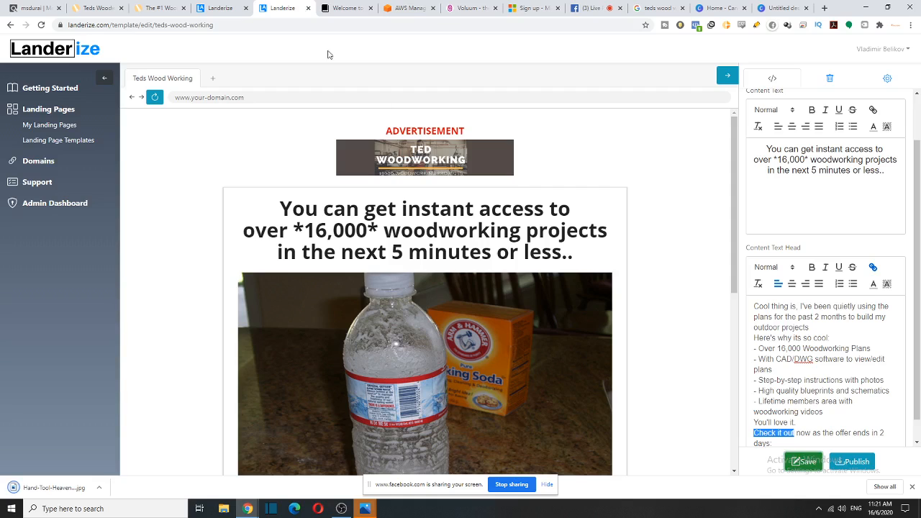
left_click(568, 266)
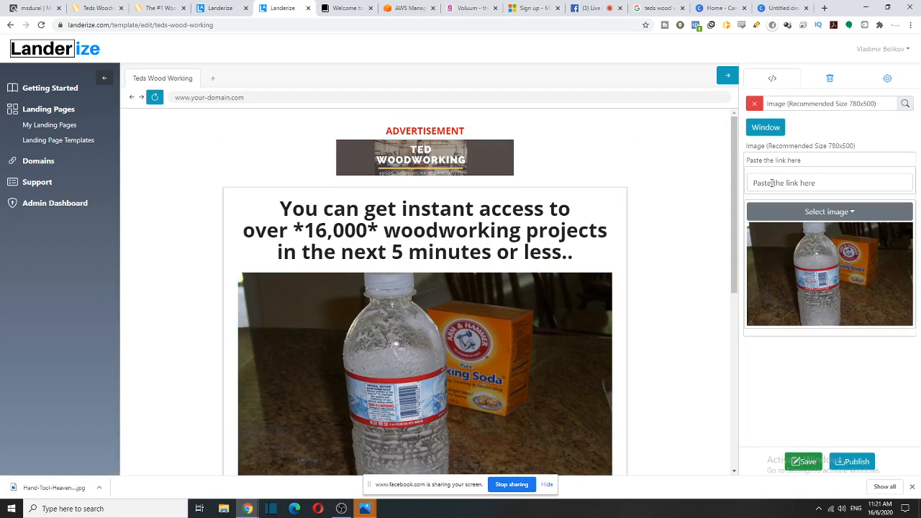
left_click(853, 213)
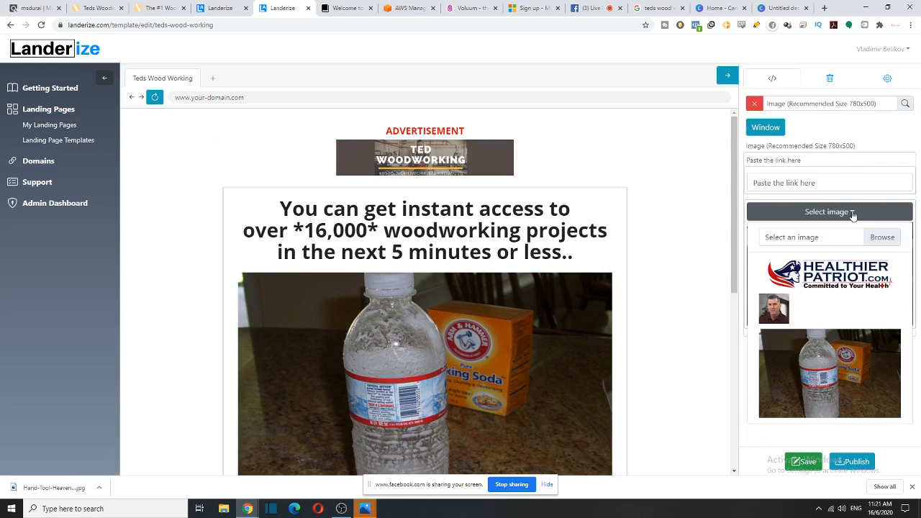
left_click(882, 239)
scroll(354, 259, "up", 3)
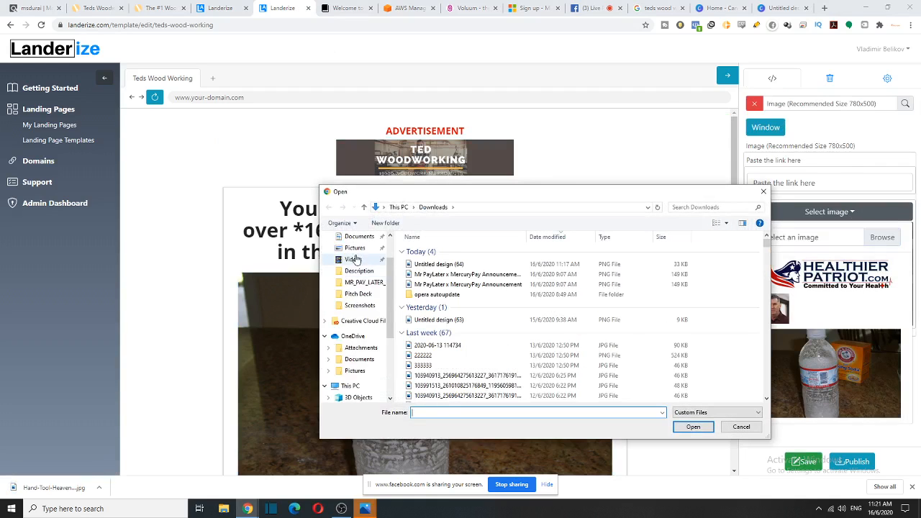
scroll(354, 259, "up", 2)
left_click(353, 255)
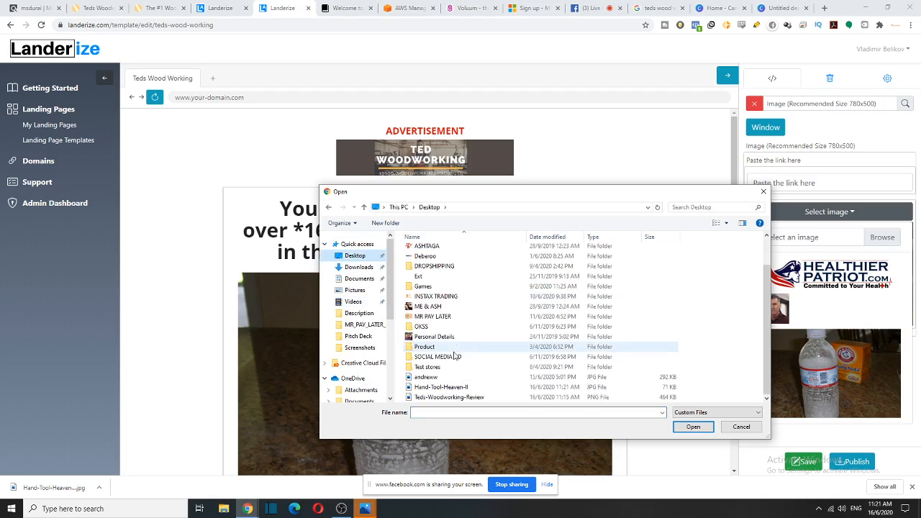
double_click(440, 388)
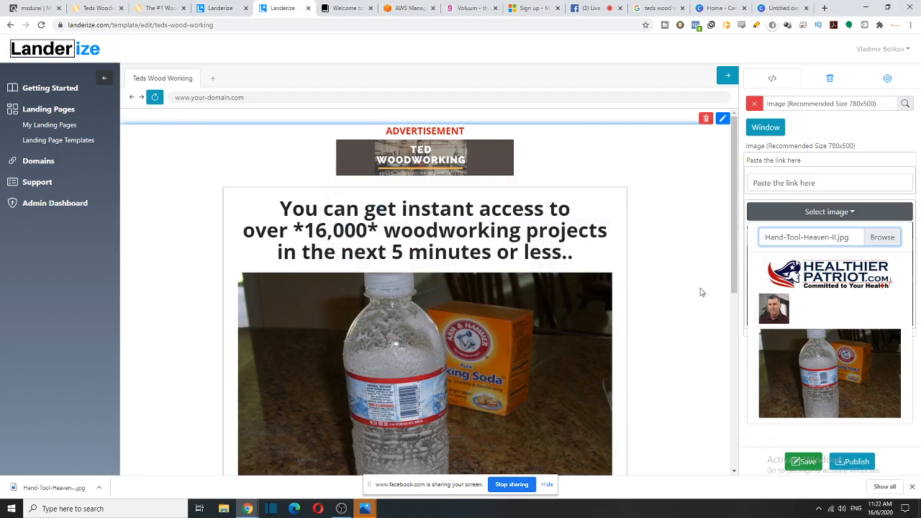
scroll(702, 292, "down", 2)
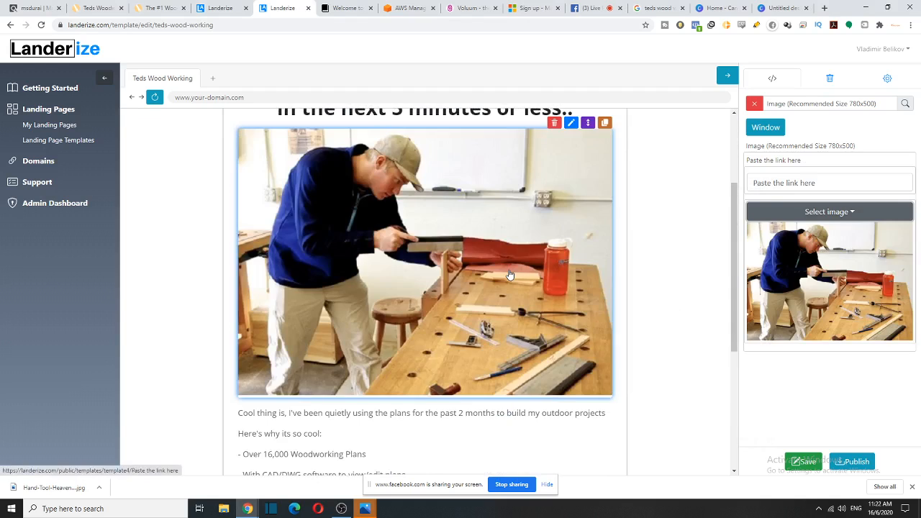
scroll(509, 275, "up", 1)
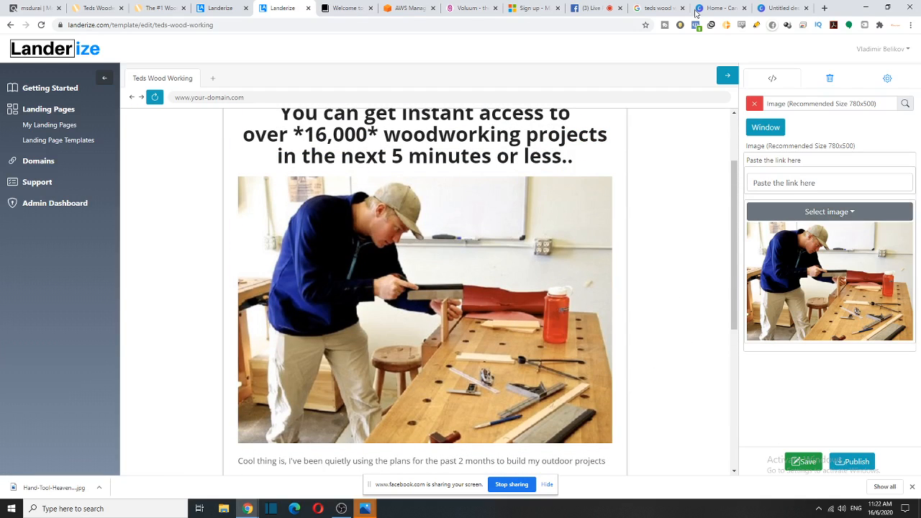
left_click(656, 8)
- Save the FineWoodworking hands-planing photo to the Desktop as handtools-700x628
scroll(377, 350, "down", 5)
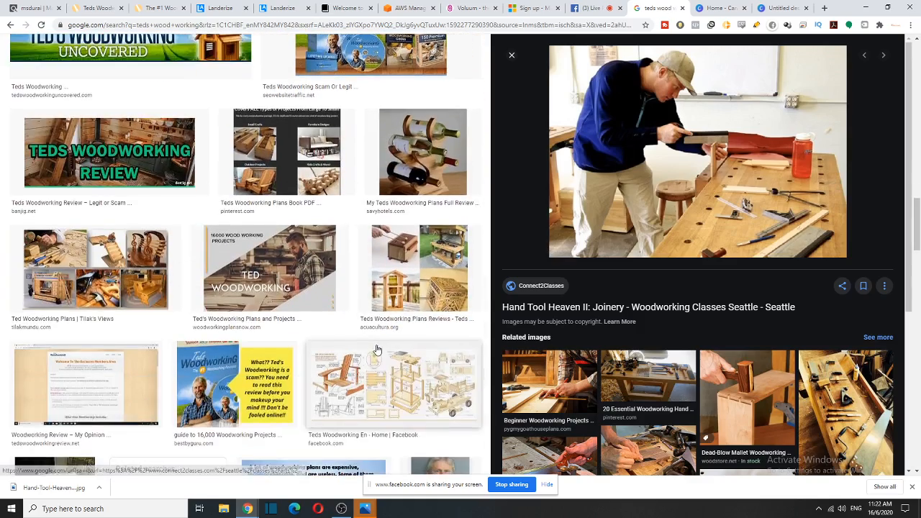
scroll(378, 349, "down", 2)
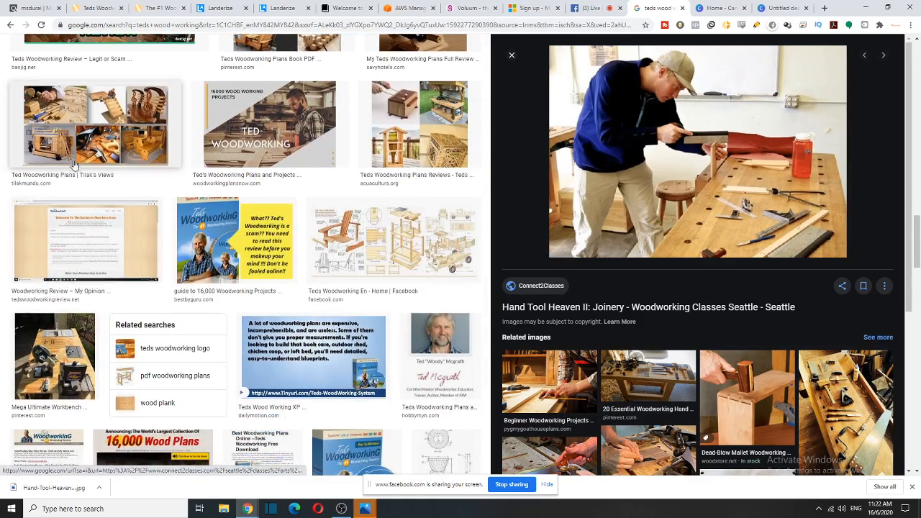
scroll(74, 165, "down", 4)
scroll(679, 369, "down", 3)
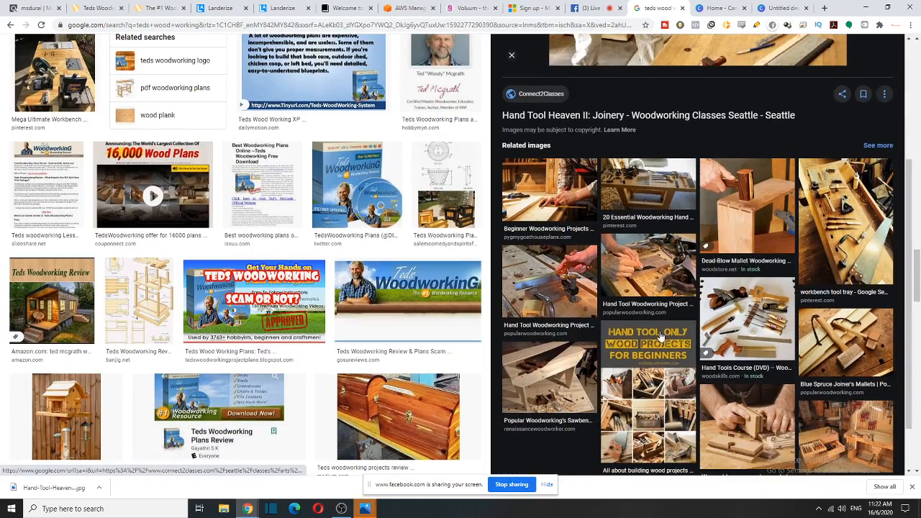
scroll(670, 360, "down", 1)
left_click(755, 340)
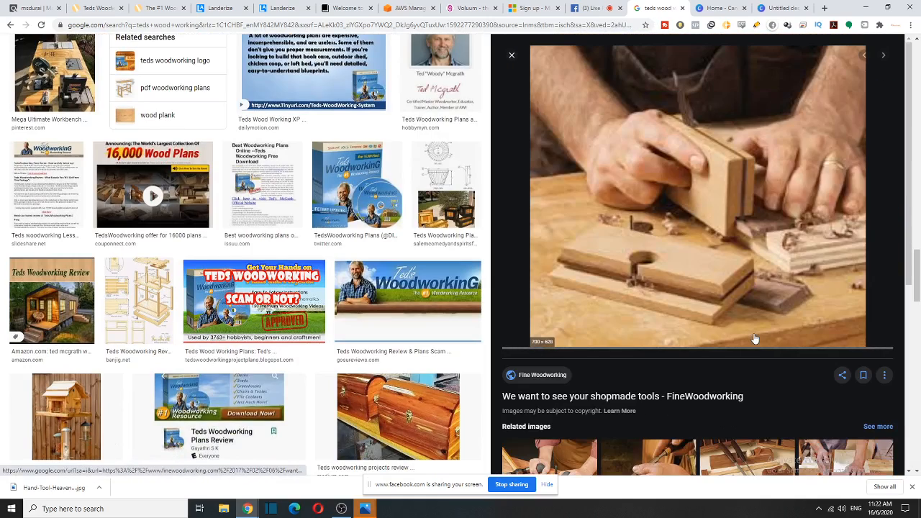
right_click(703, 216)
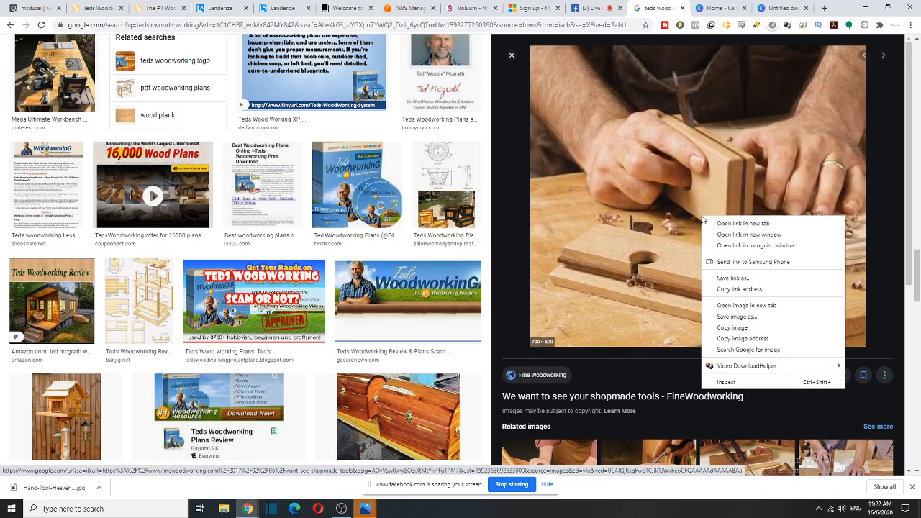
left_click(737, 316)
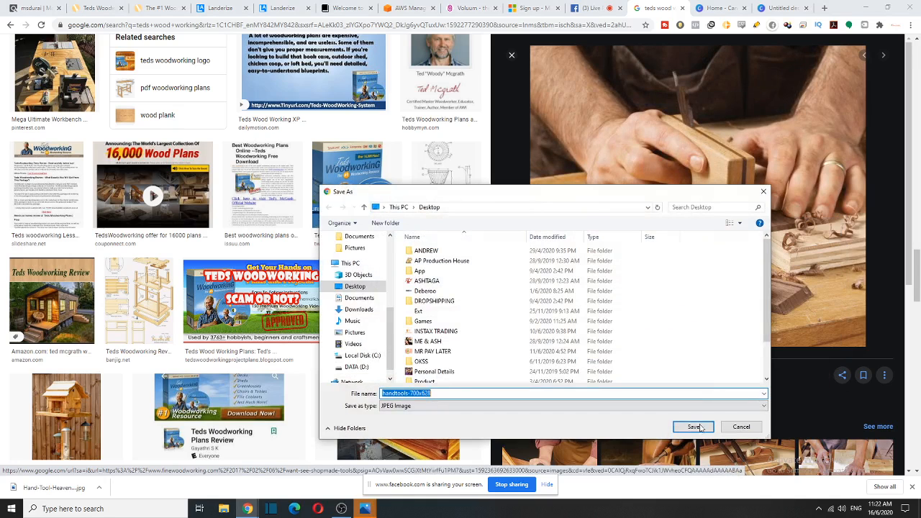
left_click(688, 428)
- Swap the page image for handtools-700x628.jpg, showing hands planing a wooden block
left_click(286, 8)
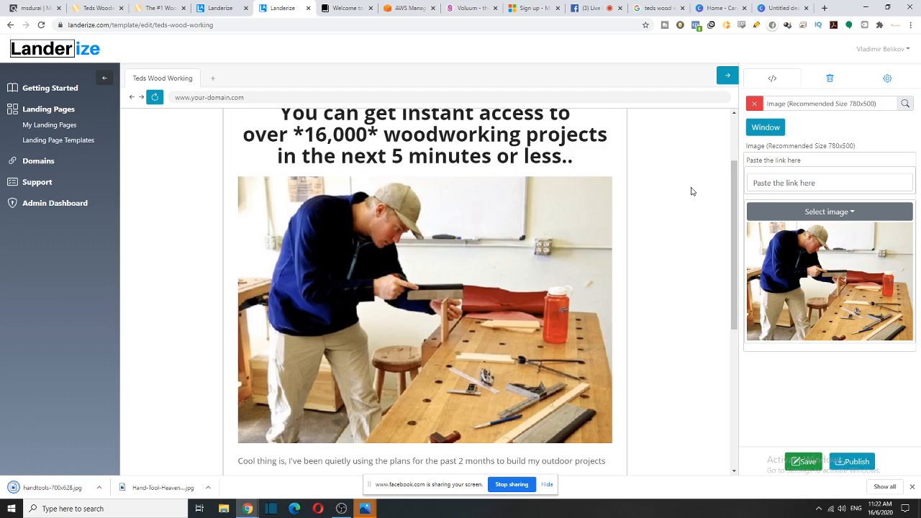
left_click(816, 210)
left_click(882, 237)
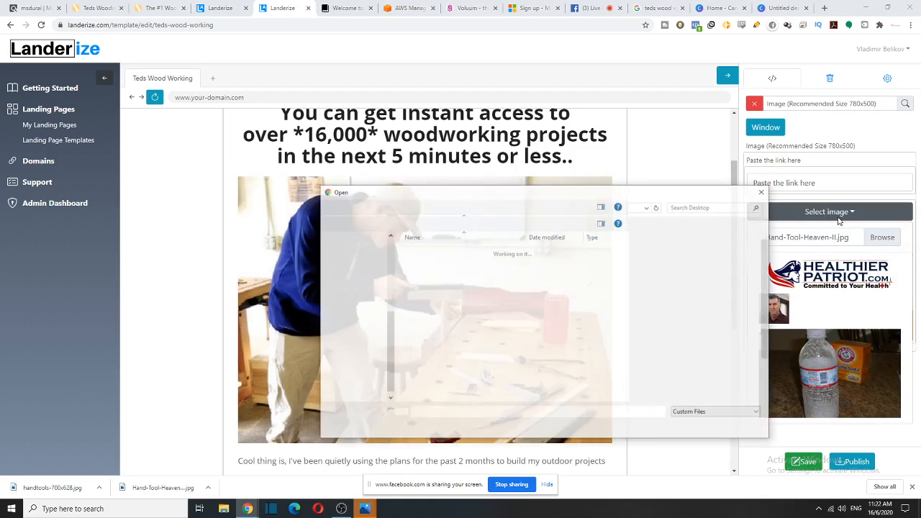
scroll(450, 374, "down", 3)
double_click(446, 387)
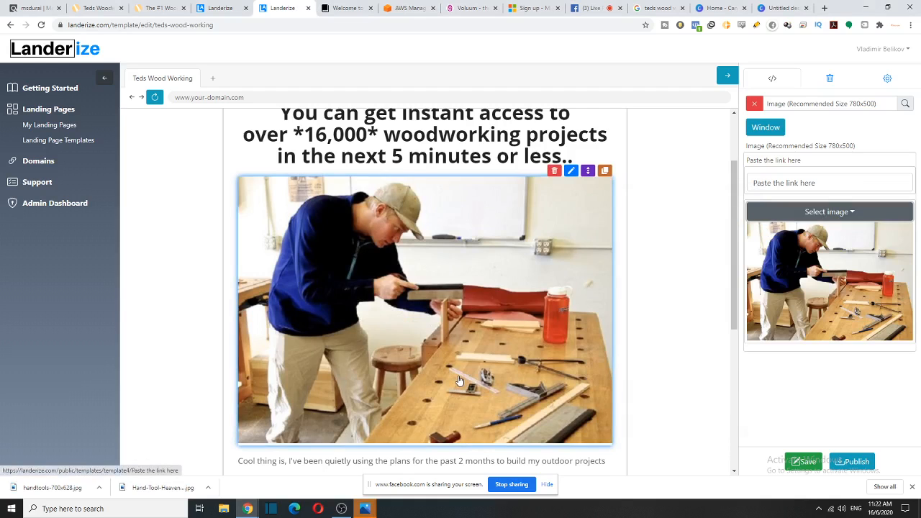
scroll(461, 375, "down", 3)
scroll(461, 374, "up", 4)
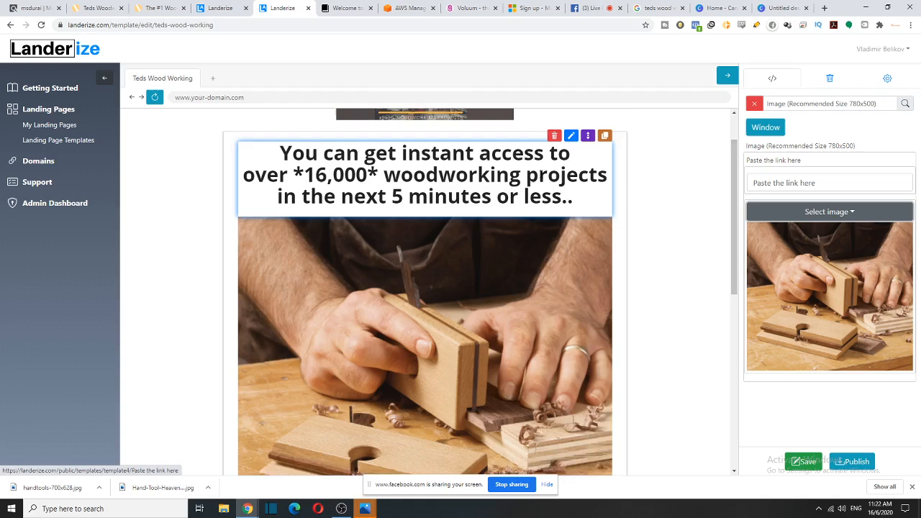
scroll(336, 243, "down", 3)
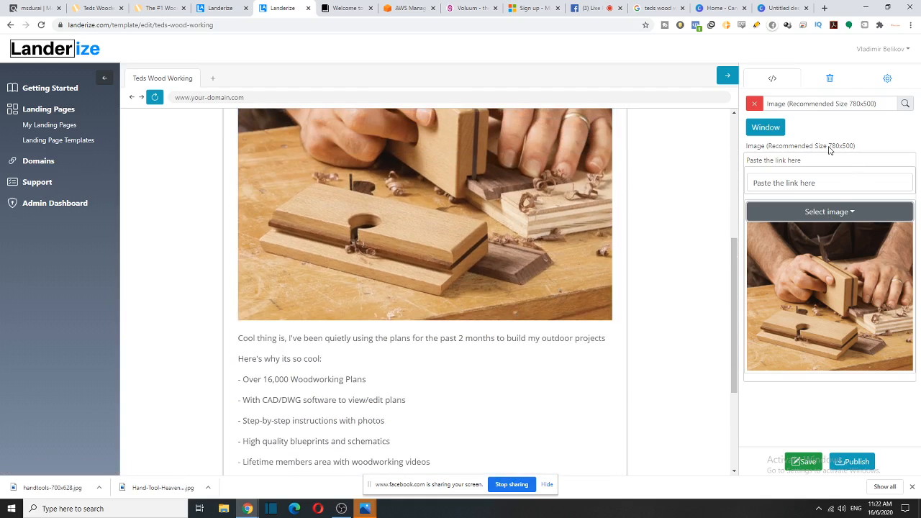
- Compare the recommended 780 image width against the Canva design's 370 width and height
left_click_drag(828, 149, 842, 148)
left_click(720, 8)
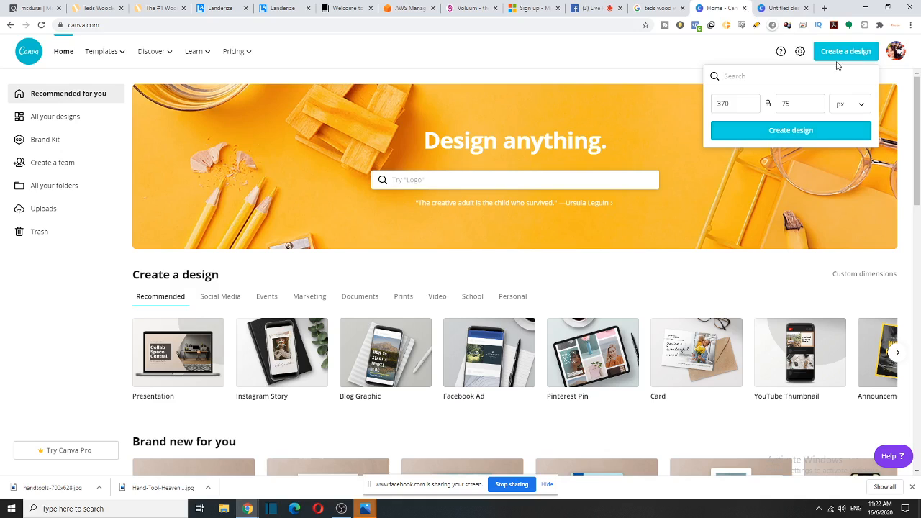
left_click_drag(732, 105, 681, 109)
left_click(785, 104)
key("BackSpace")
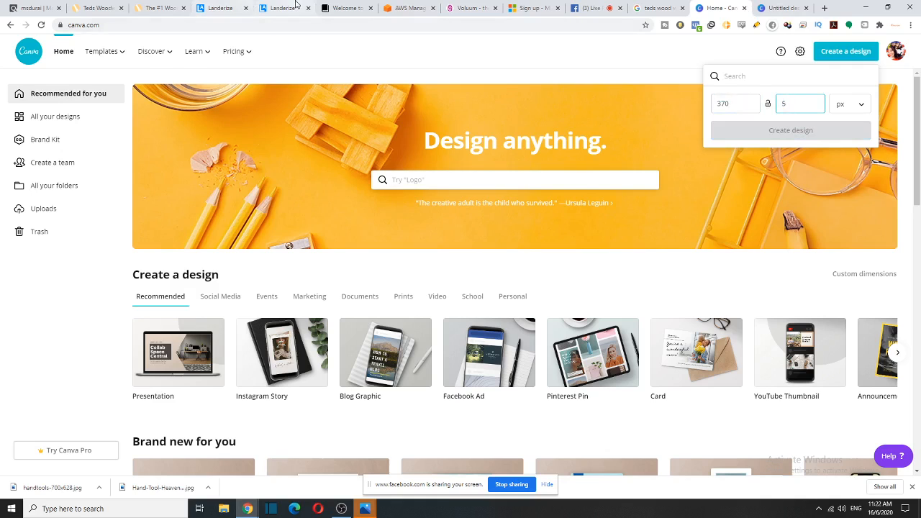
left_click(295, 5)
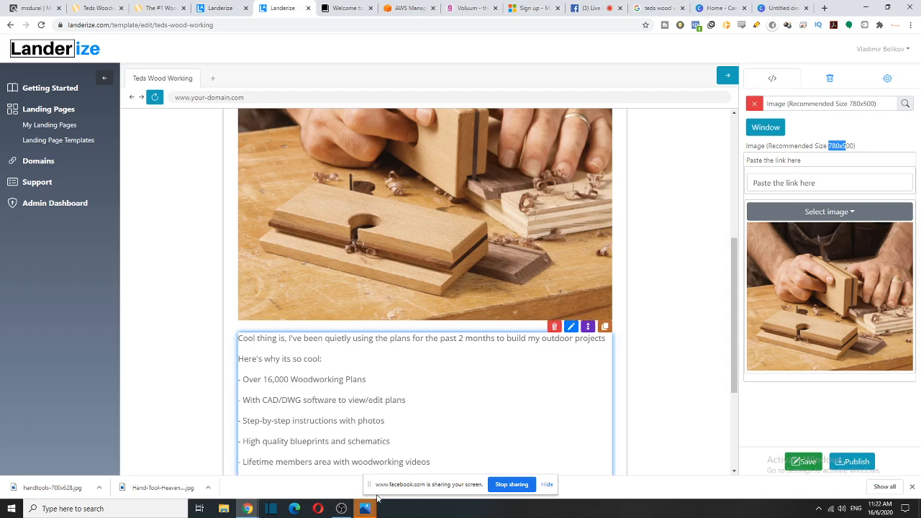
- Set the image link to the ClickBank HopLink and save the template
left_click(831, 186)
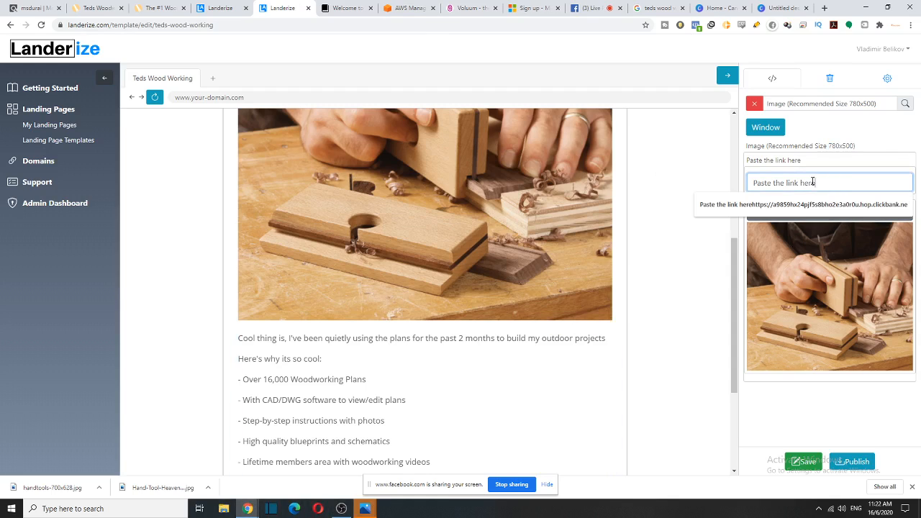
left_click_drag(751, 183, 785, 183)
left_click(835, 182)
left_click(833, 185)
key("BackSpace")
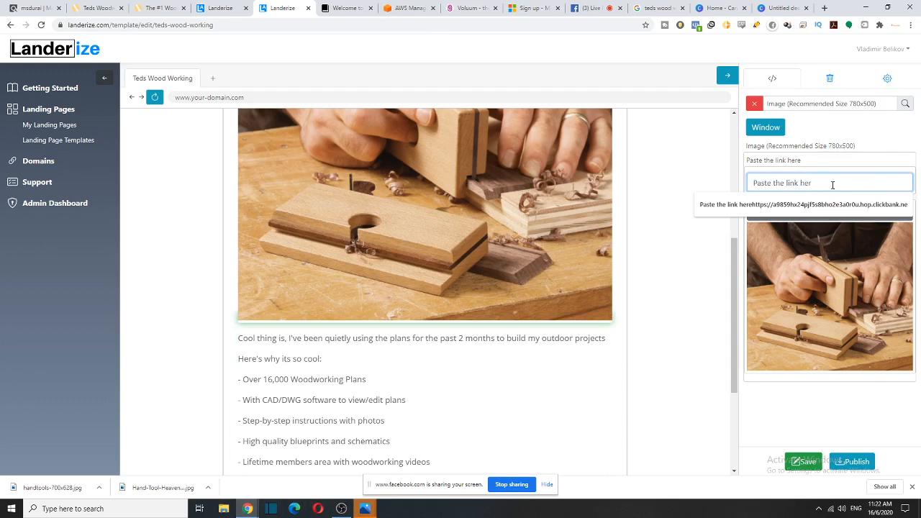
key("BackSpace")
left_click(871, 207)
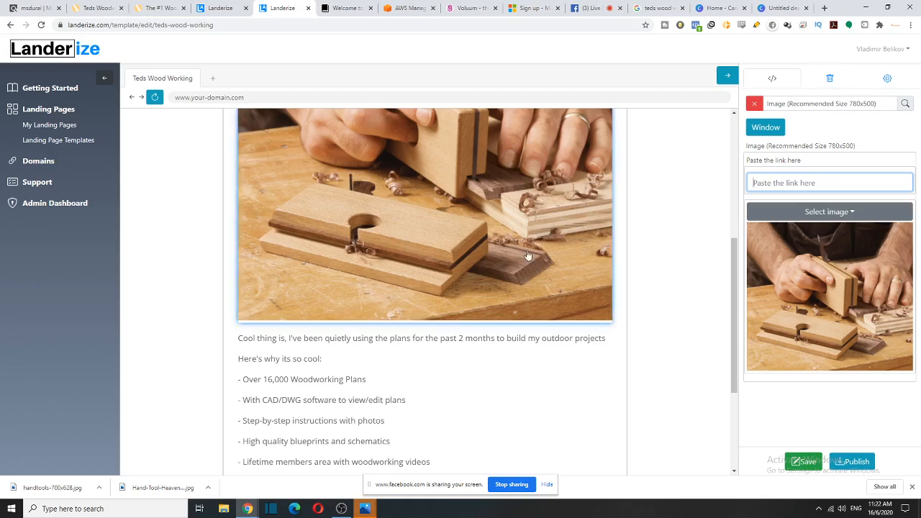
mouse_move(247, 508)
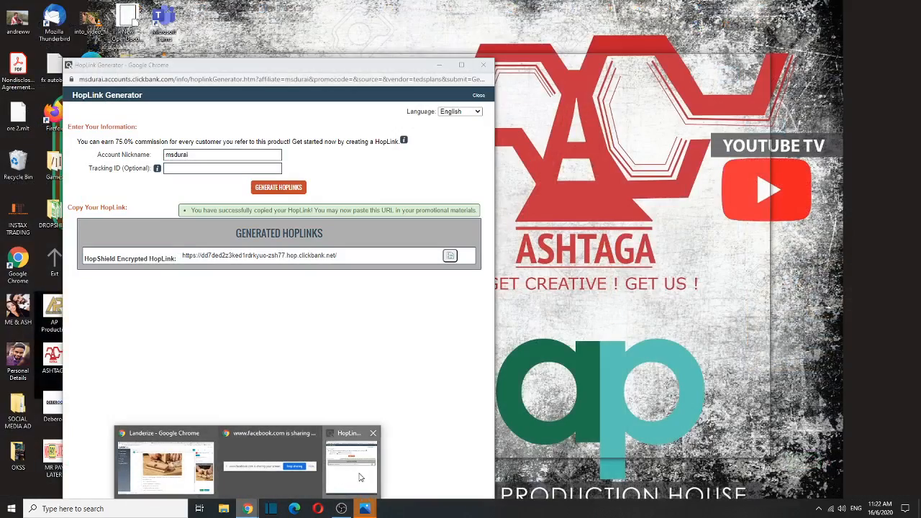
left_click(352, 460)
left_click(828, 183)
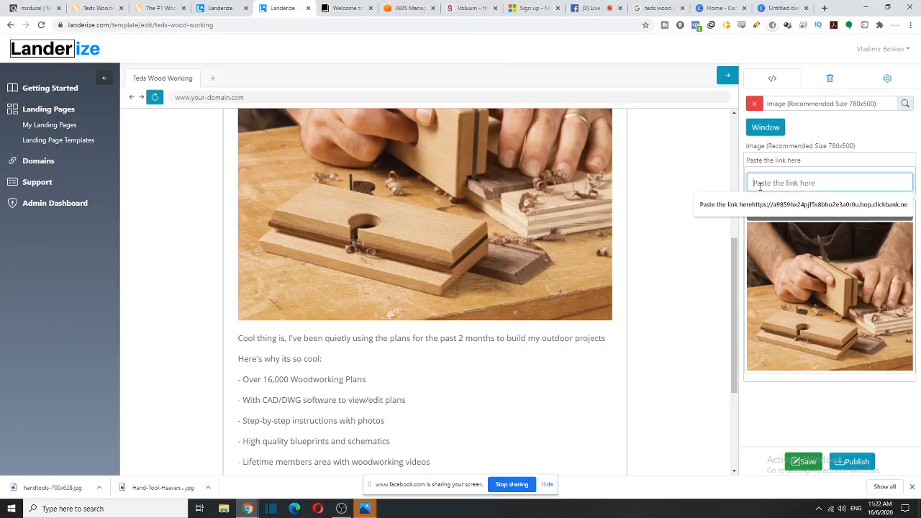
type("https://dd7ded2z3ked1rdrkyuo-zsh77.hop.clickbank.net/")
left_click(843, 141)
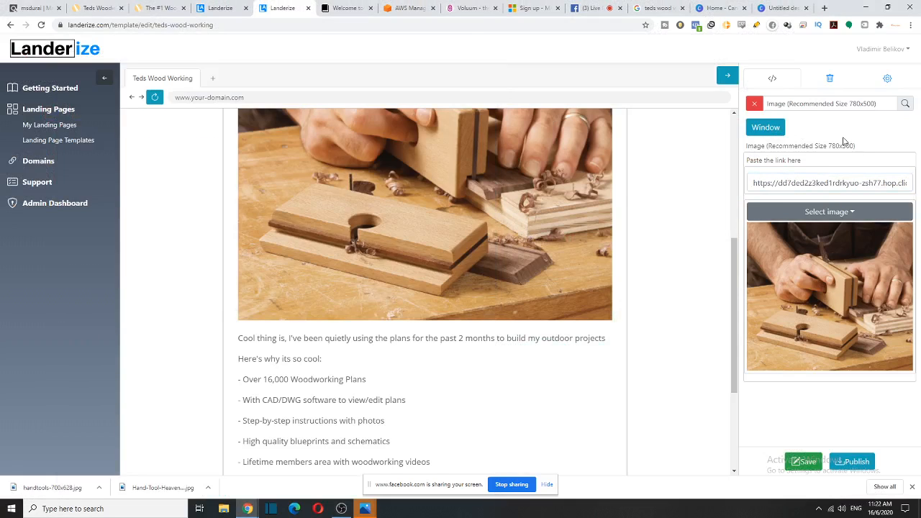
left_click(806, 460)
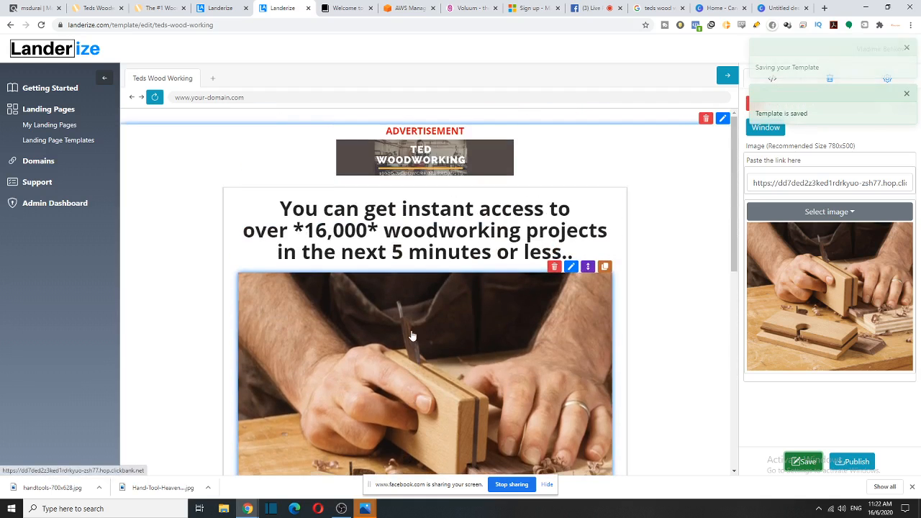
scroll(462, 264, "down", 6)
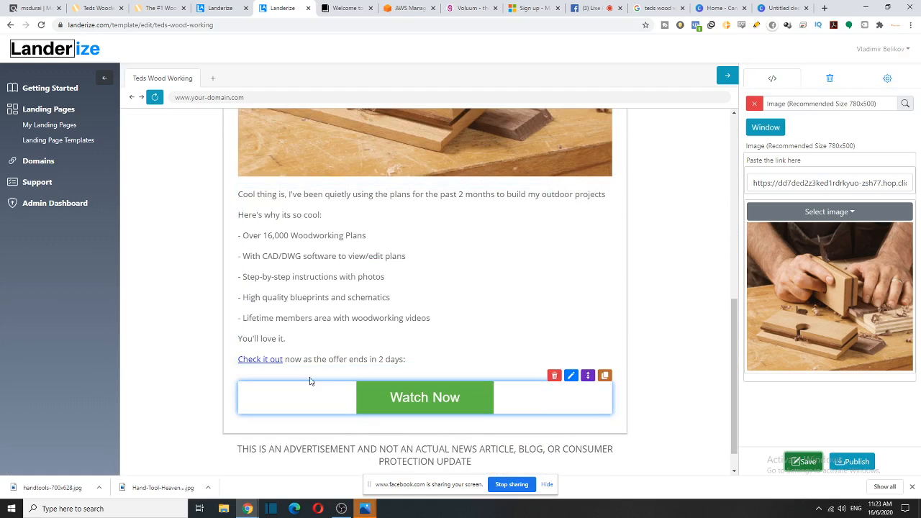
- Change the Watch Now button colour from green to orange (#FCA72B)
left_click(570, 376)
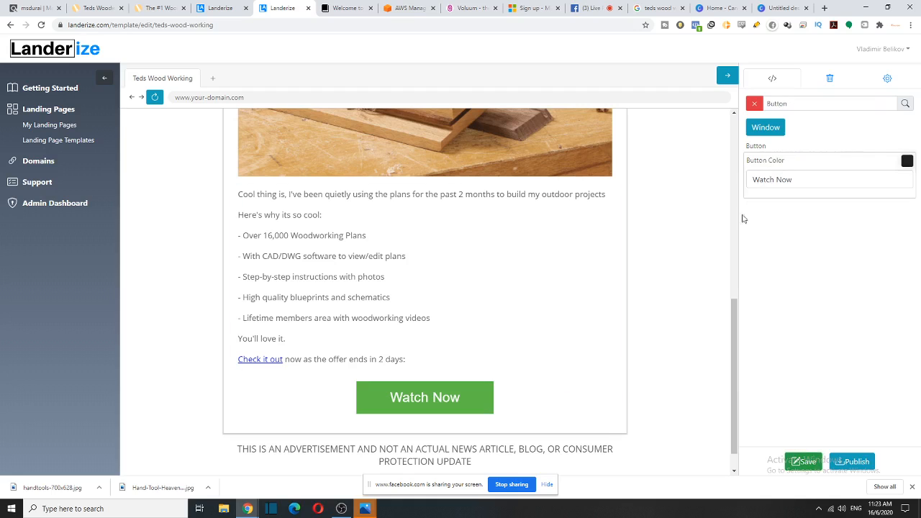
left_click(906, 162)
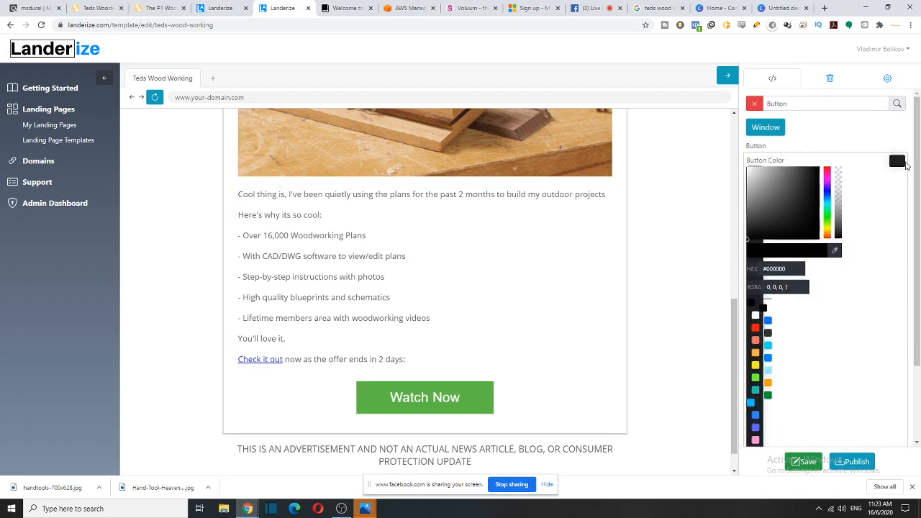
left_click(833, 183)
left_click(906, 162)
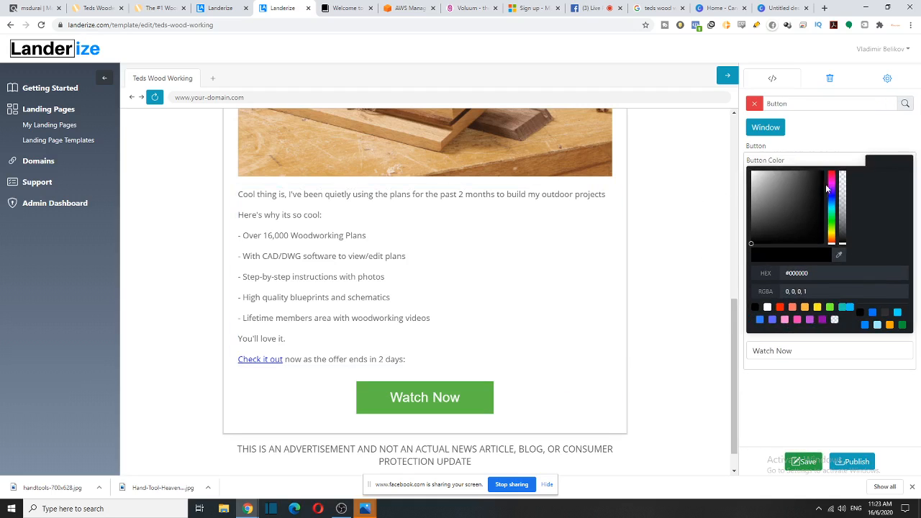
left_click_drag(834, 244, 833, 248)
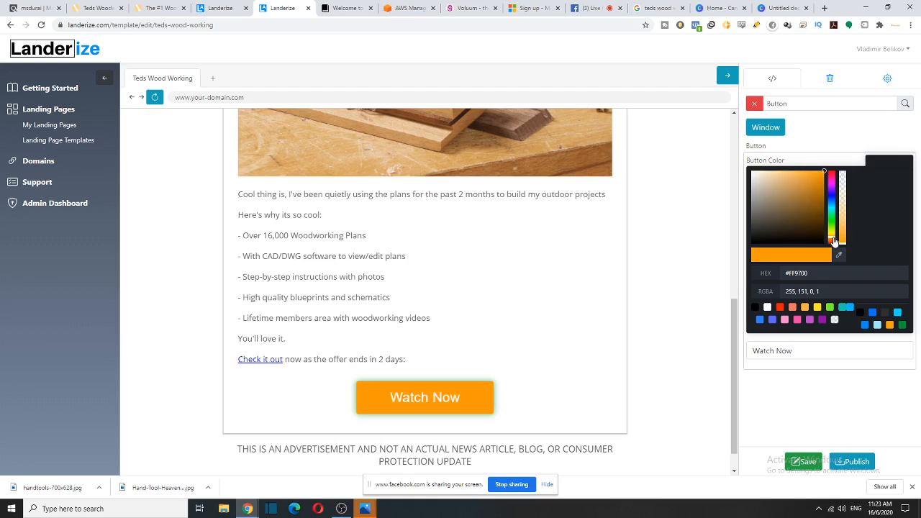
left_click(574, 259)
left_click(907, 161)
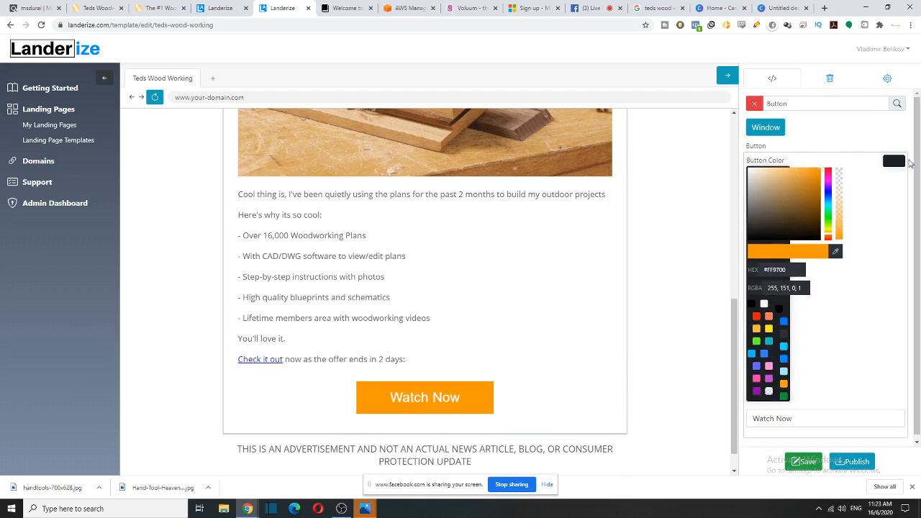
mouse_move(808, 179)
left_mouse_down()
mouse_move(798, 180)
mouse_move(812, 177)
left_mouse_up()
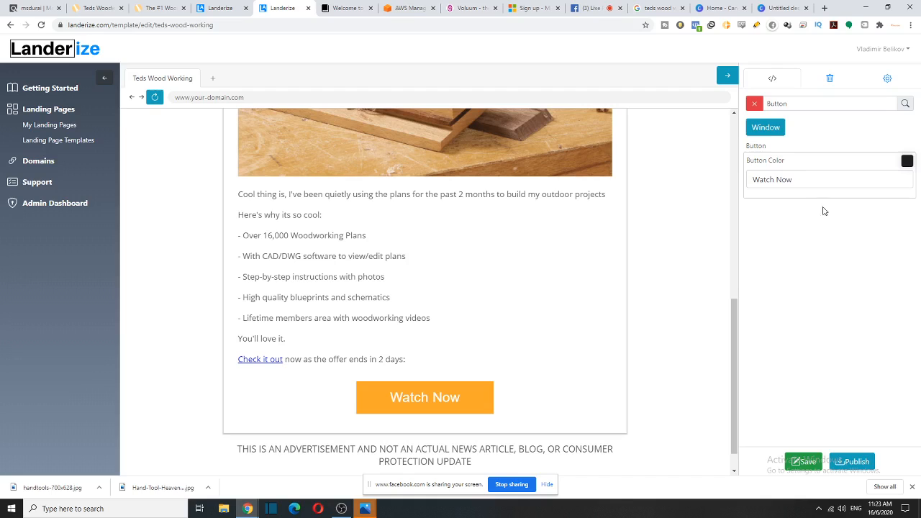
- Retype the button label as 'Watch Now' with a capital N
left_click(792, 180)
left_click_drag(793, 180, 773, 180)
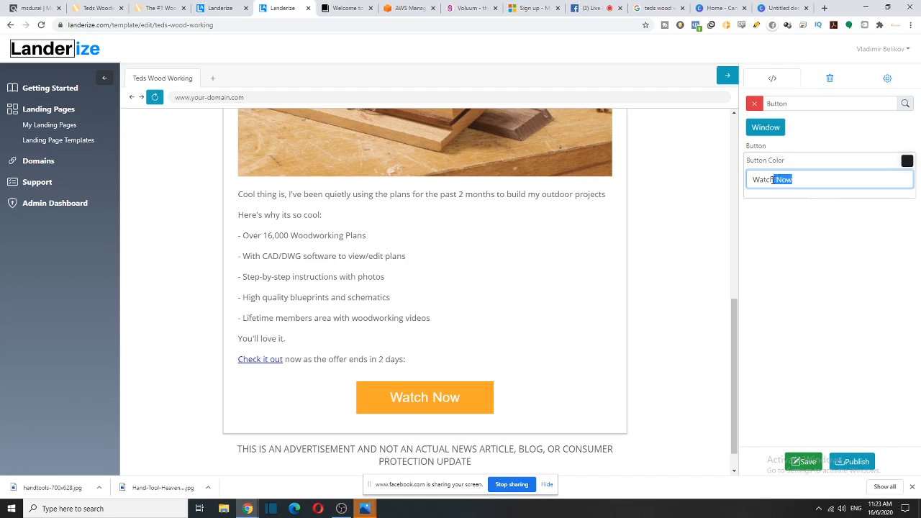
key("BackSpace")
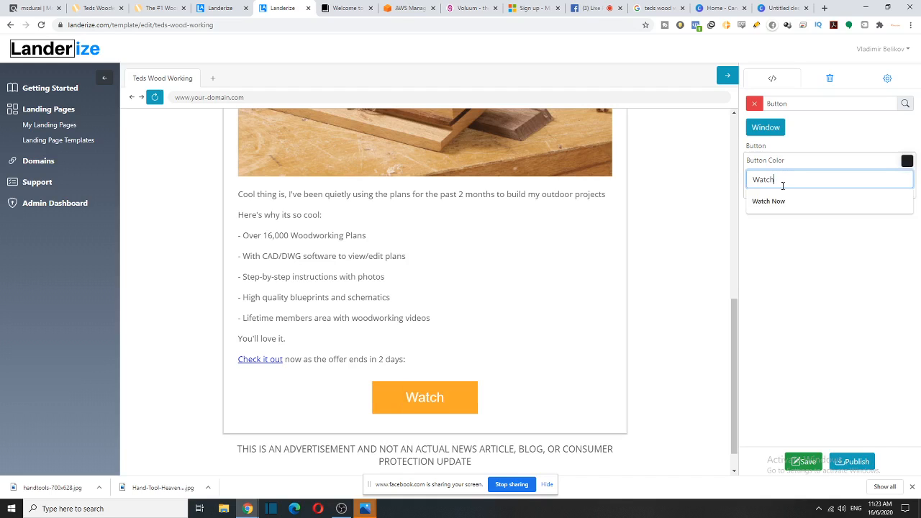
type("now")
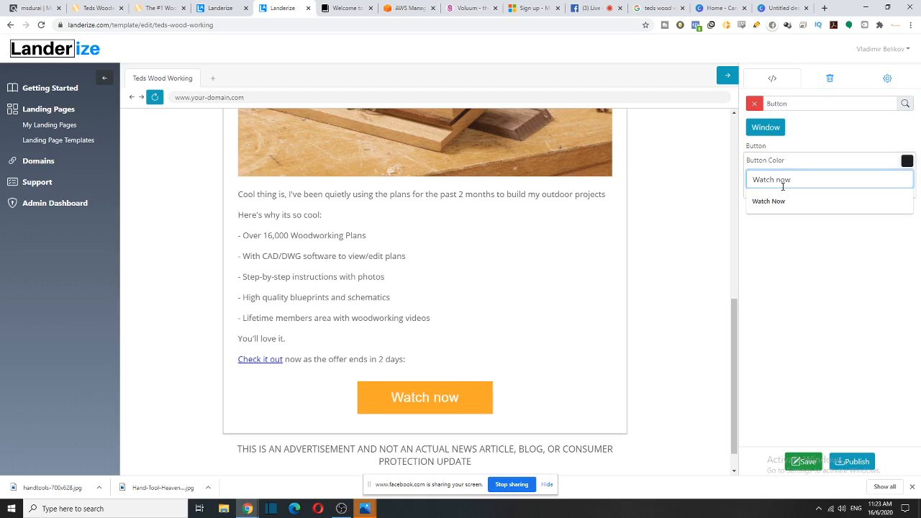
key("BackSpace")
key("BackSpace")
key("BackSpace")
type("Now")
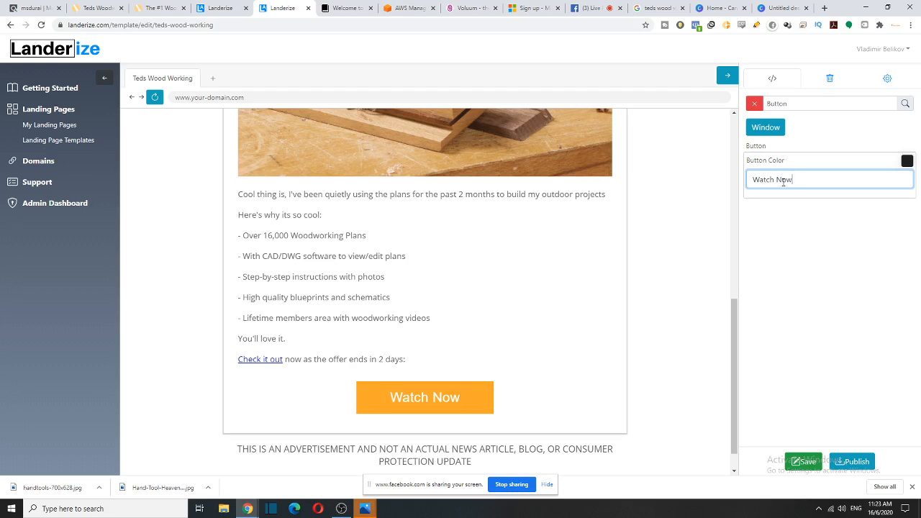
left_click(95, 8)
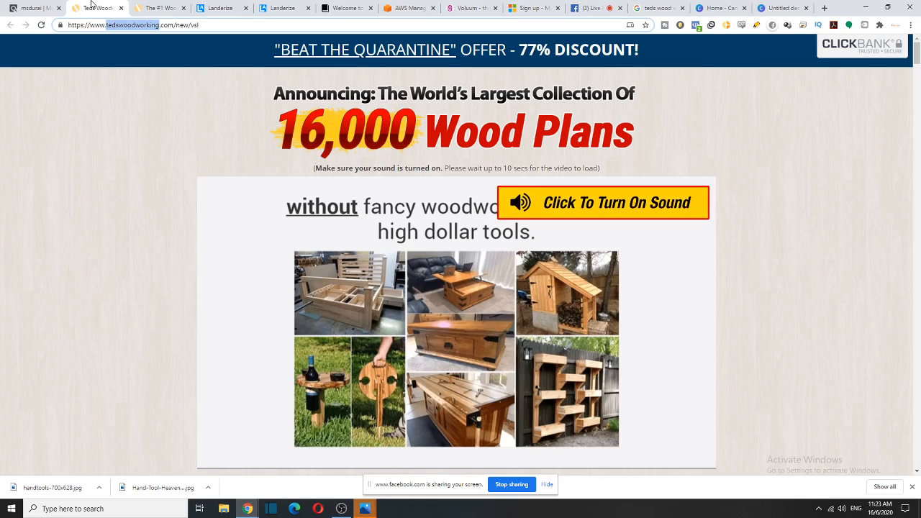
scroll(518, 220, "down", 3)
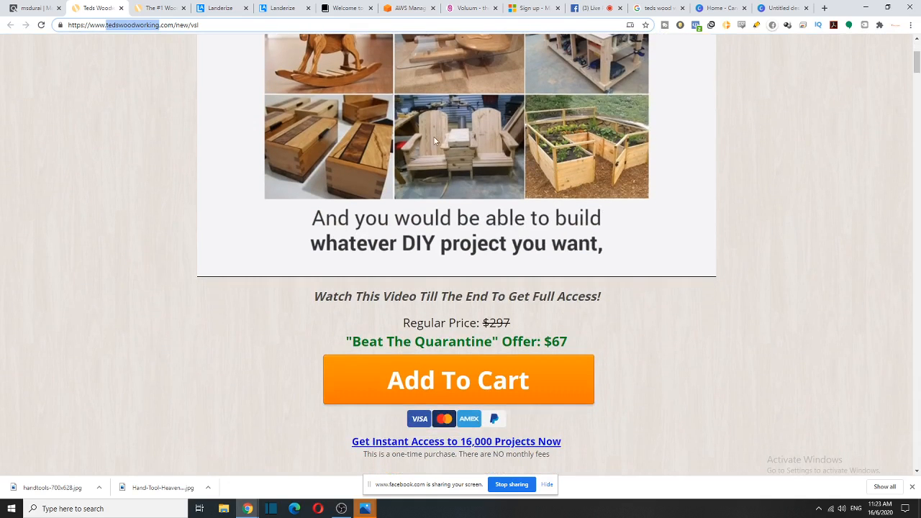
scroll(407, 266, "up", 3)
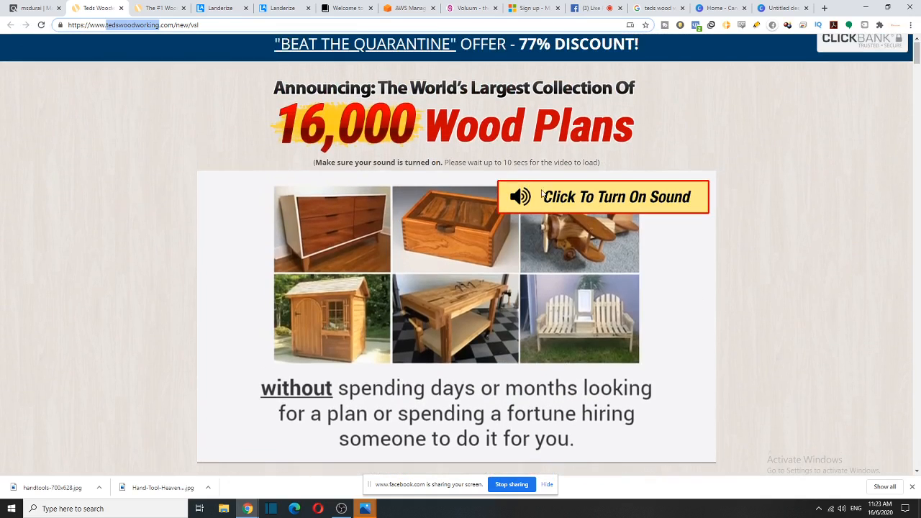
scroll(548, 320, "down", 3)
scroll(346, 217, "up", 4)
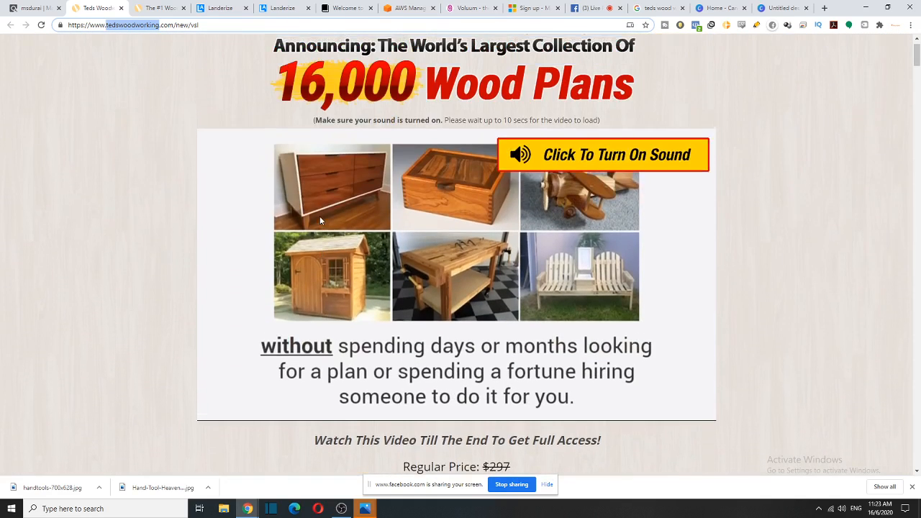
left_click(281, 8)
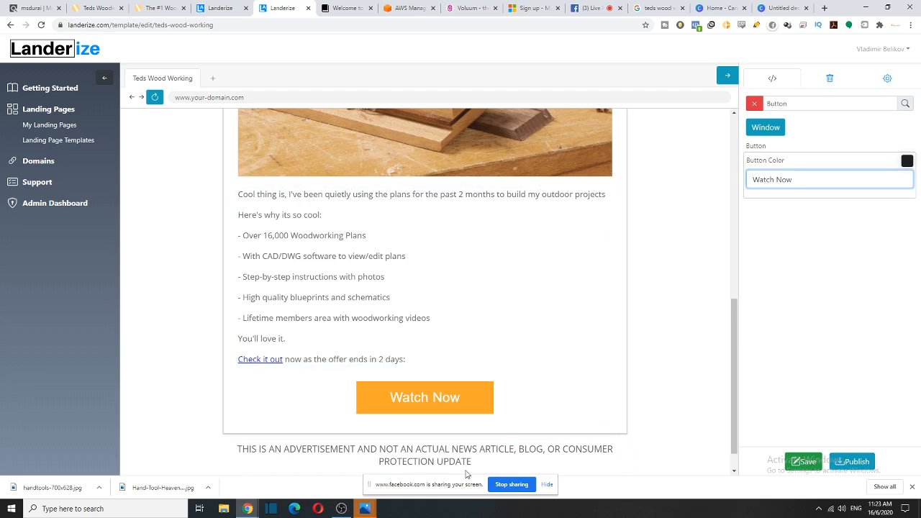
left_click(97, 8)
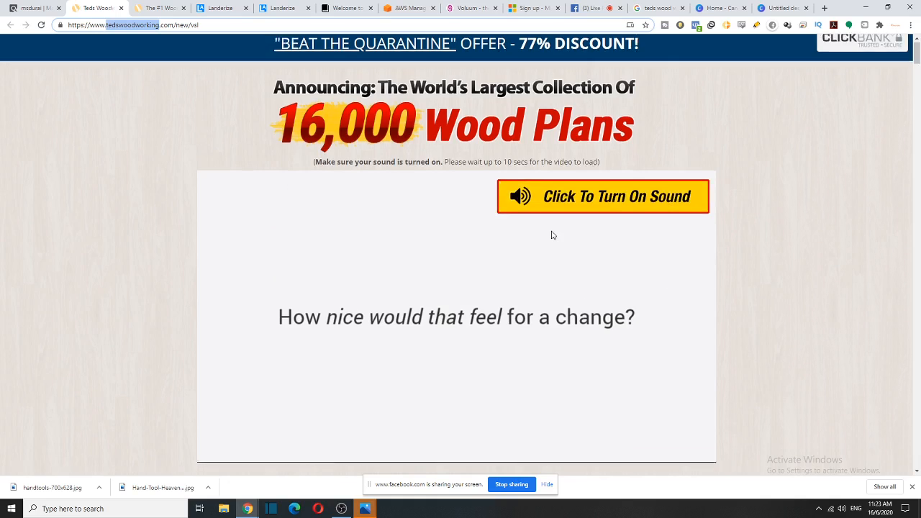
scroll(553, 235, "down", 2)
scroll(395, 200, "up", 3)
- Return to the Landerize editor and select the advertisement disclaimer text at the page bottom
left_click(291, 7)
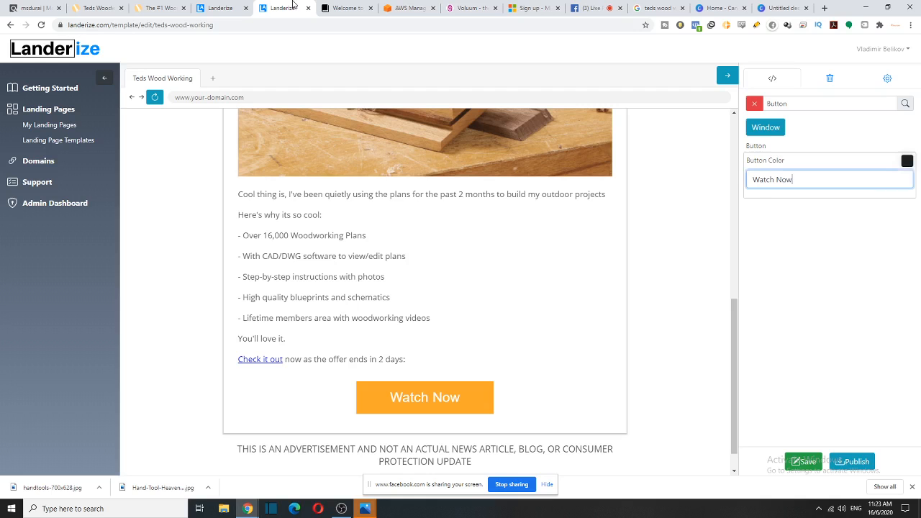
scroll(485, 391, "up", 5)
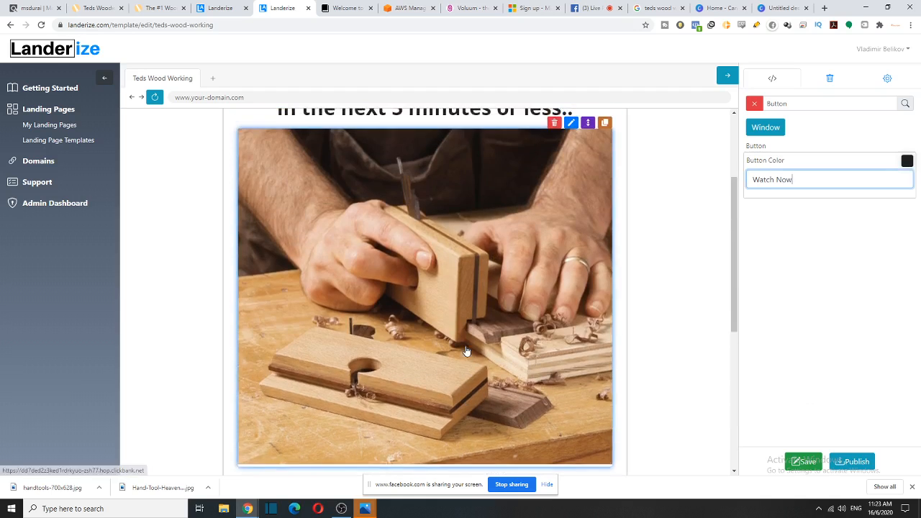
scroll(486, 284, "down", 6)
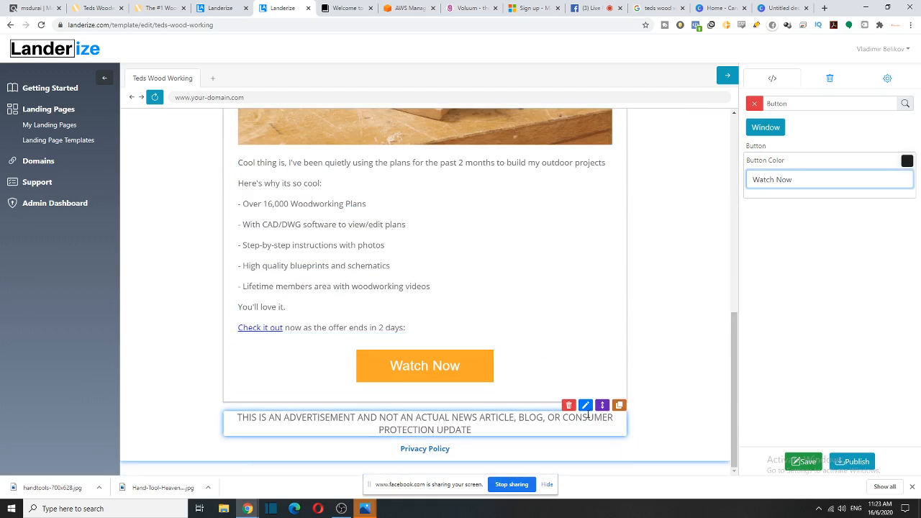
left_click(582, 405)
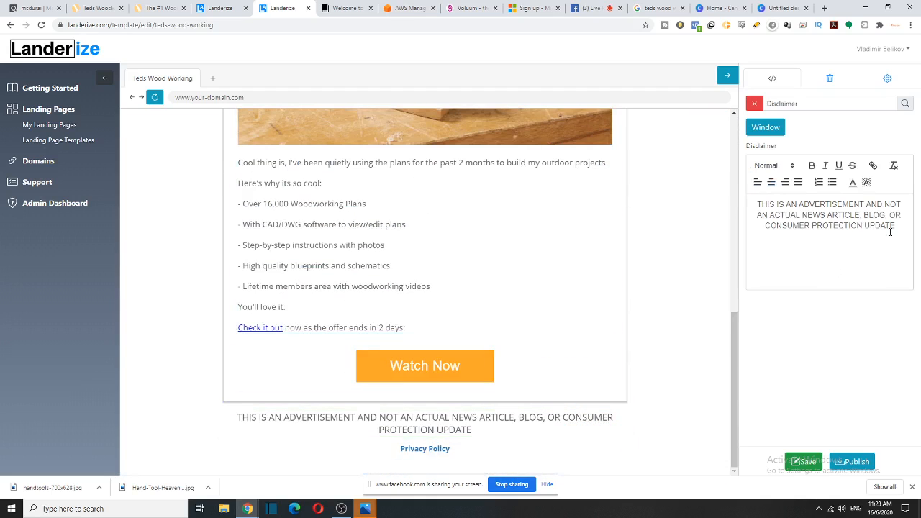
left_click_drag(878, 227, 742, 212)
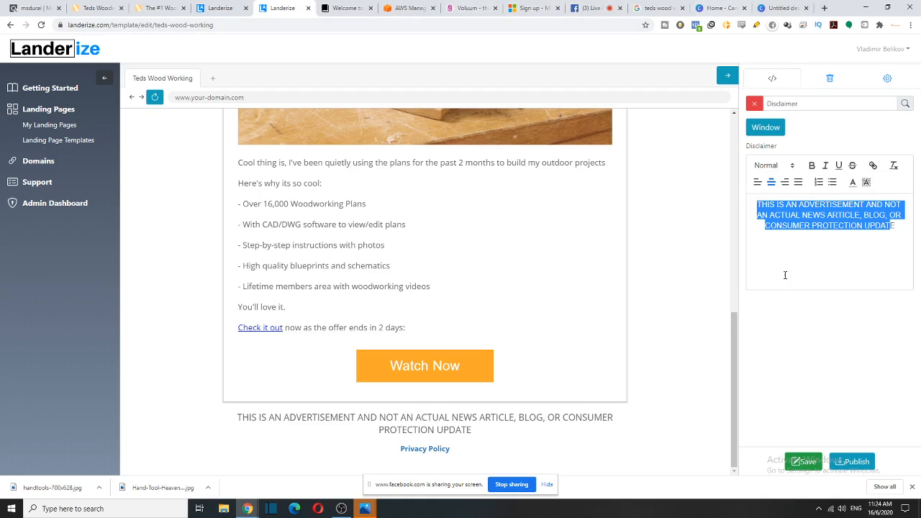
- Delete the Privacy Policy link block beneath the disclaimer
mouse_move(365, 509)
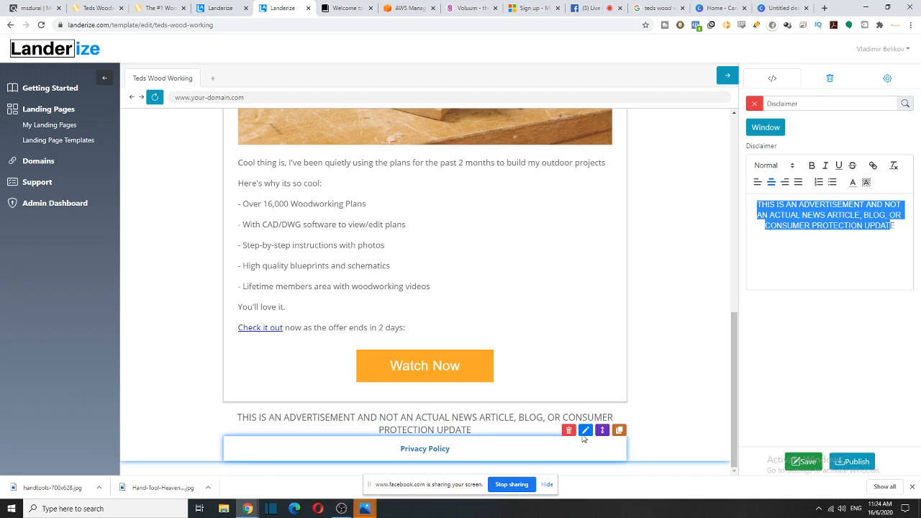
left_click(585, 430)
left_click_drag(815, 187, 804, 187)
mouse_move(808, 187)
left_mouse_down()
mouse_move(624, 208)
mouse_move(706, 197)
left_mouse_up()
key("BackSpace")
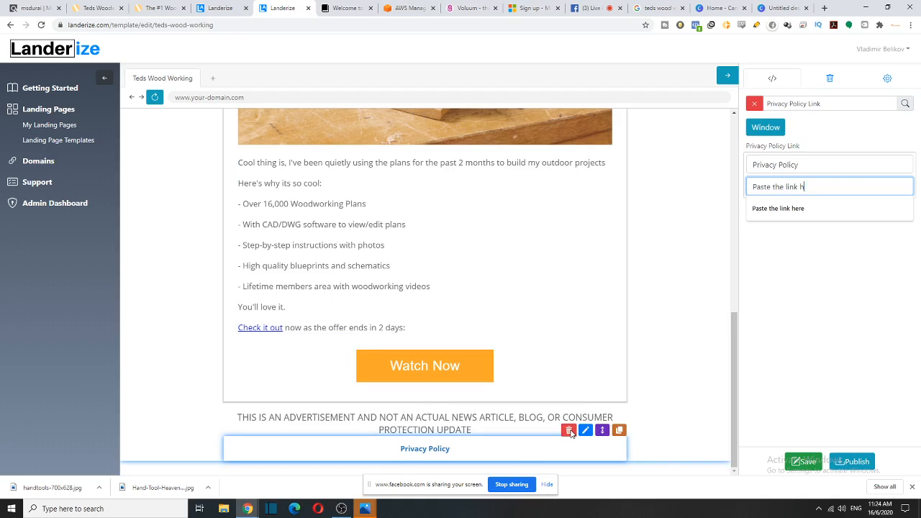
left_click(569, 431)
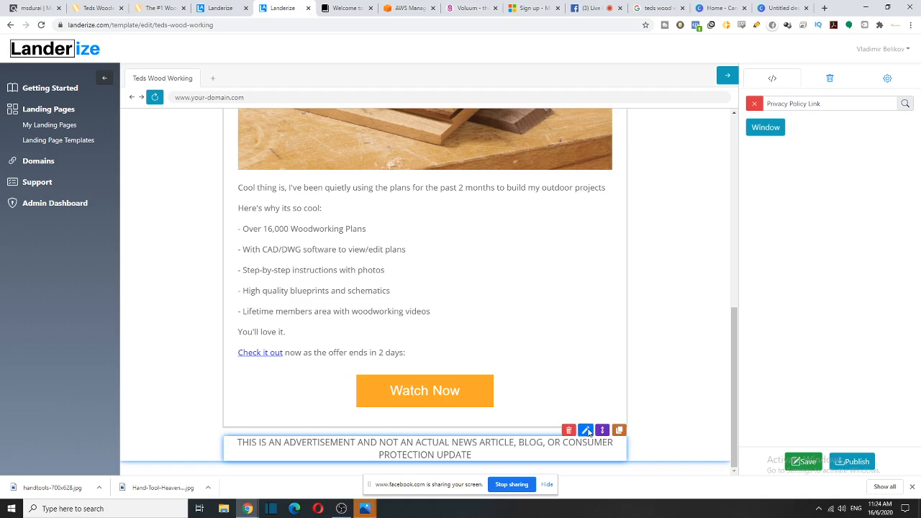
scroll(309, 296, "up", 8)
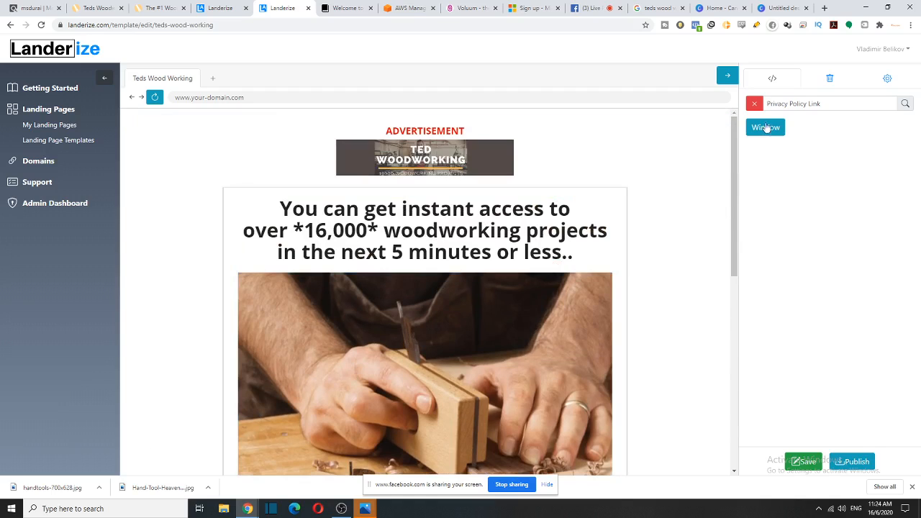
- Save the template and change the page background to pale peach (#EEBE8E)
left_click(754, 103)
left_click(813, 468)
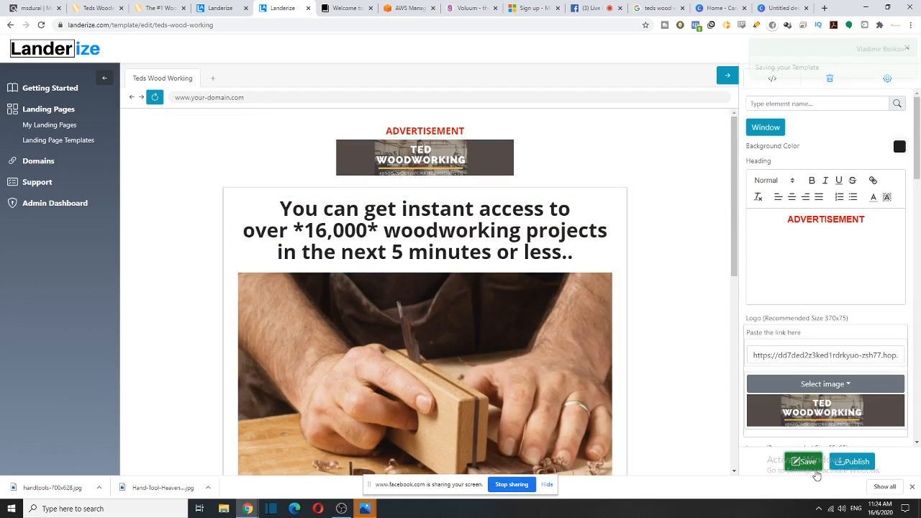
left_click(899, 147)
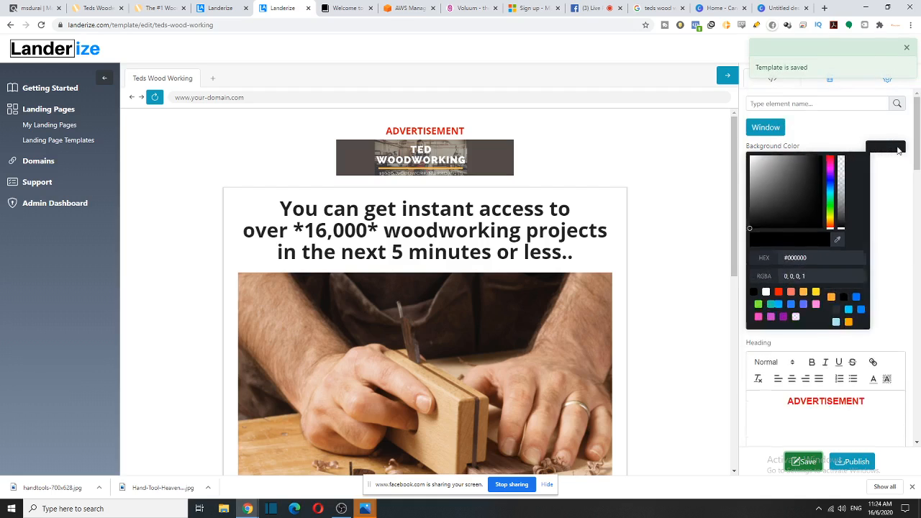
mouse_move(835, 228)
left_mouse_down()
mouse_move(835, 220)
mouse_move(837, 228)
left_mouse_up()
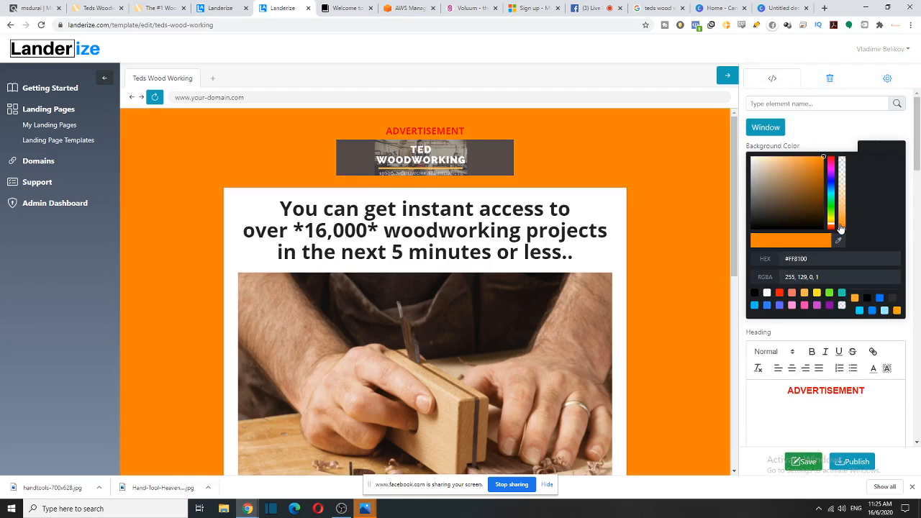
left_click_drag(800, 163, 776, 166)
left_click(418, 255)
scroll(417, 335, "down", 6)
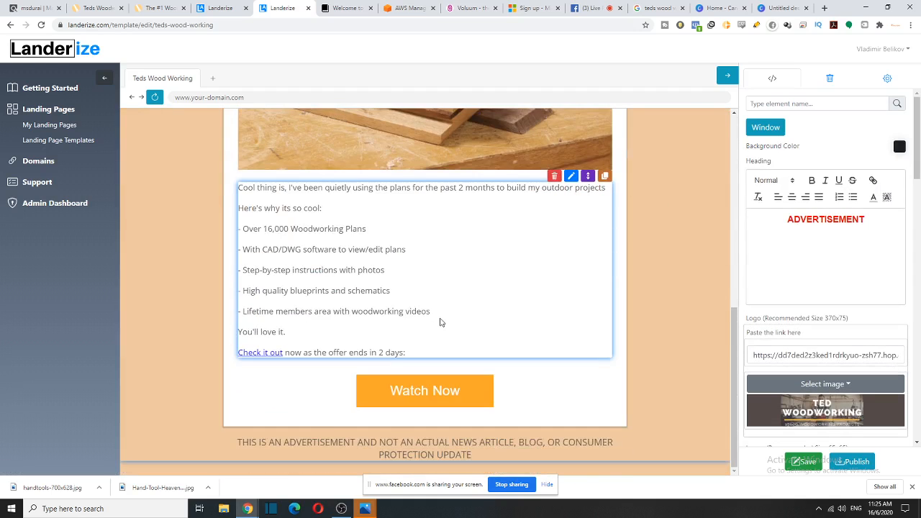
scroll(509, 318, "up", 2)
scroll(509, 318, "down", 2)
scroll(509, 318, "up", 8)
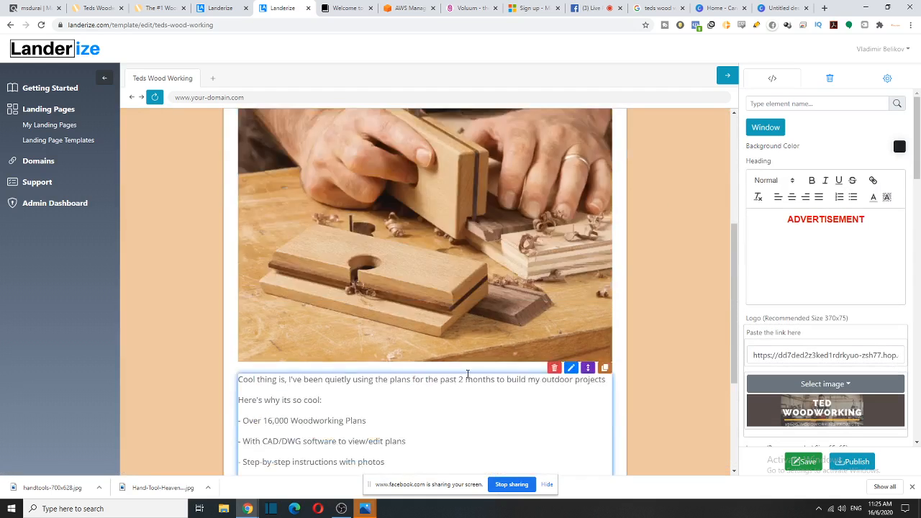
scroll(403, 181, "down", 8)
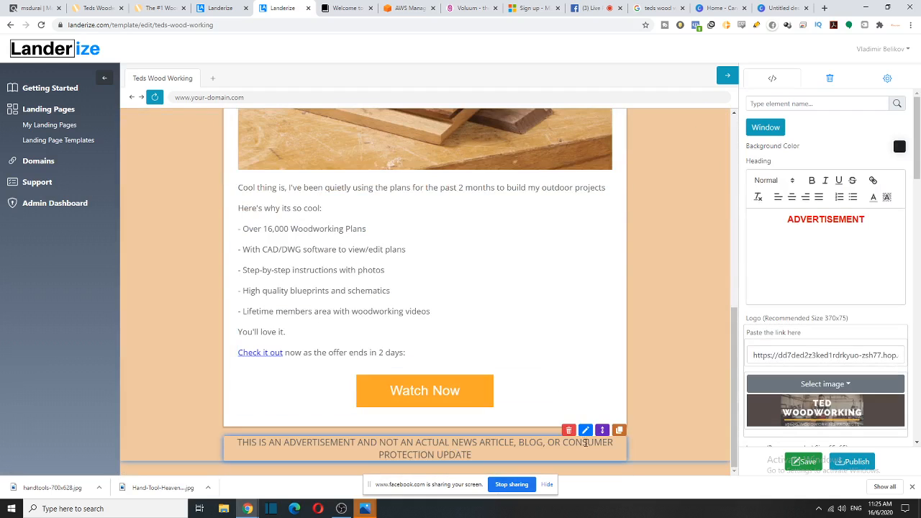
- Make the advertisement disclaimer text black and bold
left_click(585, 430)
mouse_move(896, 226)
left_mouse_down()
mouse_move(801, 220)
mouse_move(808, 192)
left_mouse_up()
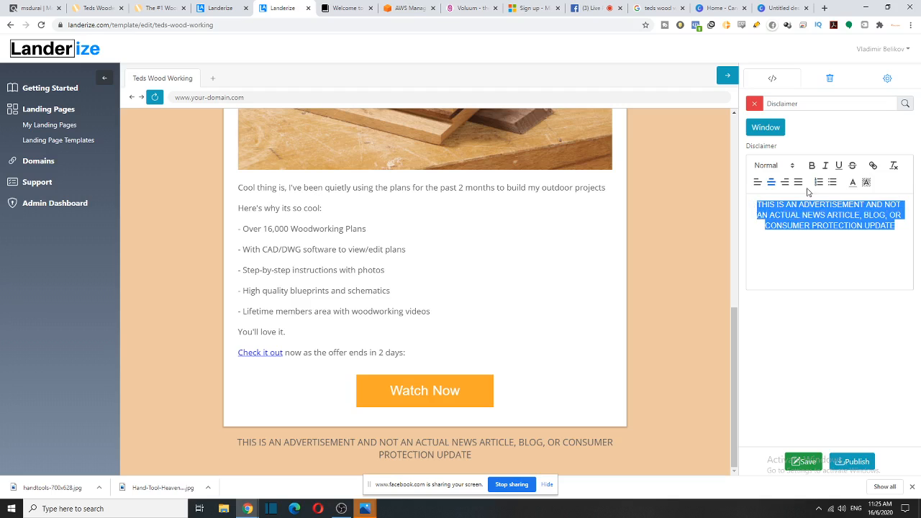
left_click(852, 182)
left_click(853, 193)
left_click(853, 183)
left_click(854, 196)
left_click(856, 225)
left_click_drag(903, 234, 758, 204)
left_click(812, 165)
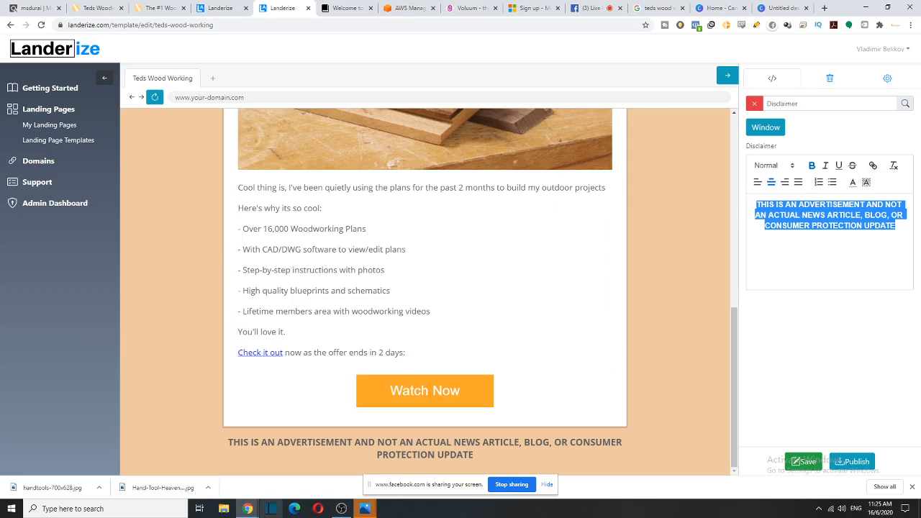
scroll(488, 241, "up", 5)
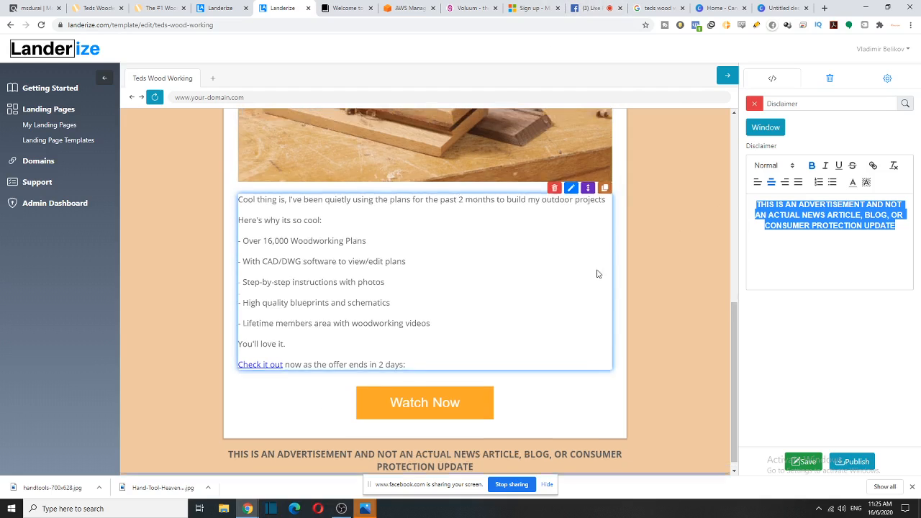
scroll(488, 241, "up", 2)
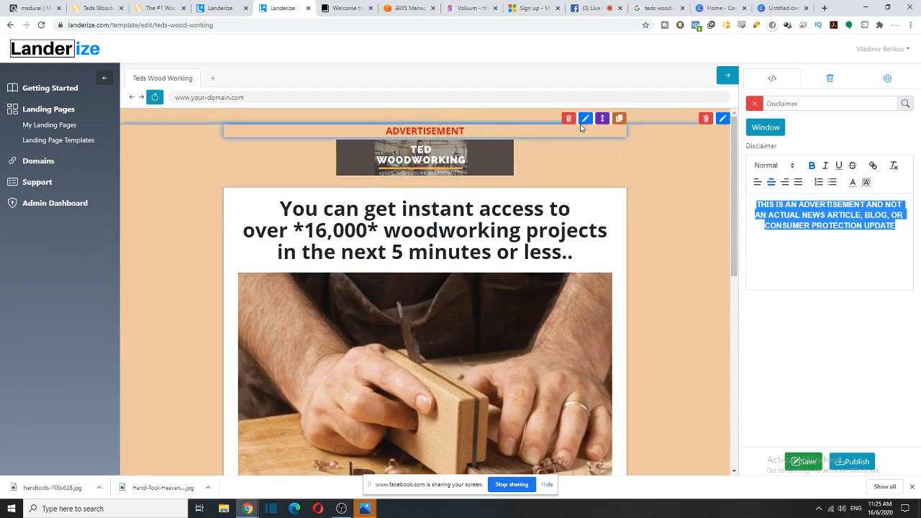
- Try orange text and background highlight colours on the ADVERTISEMENT heading
left_click(586, 119)
left_click_drag(871, 206, 784, 204)
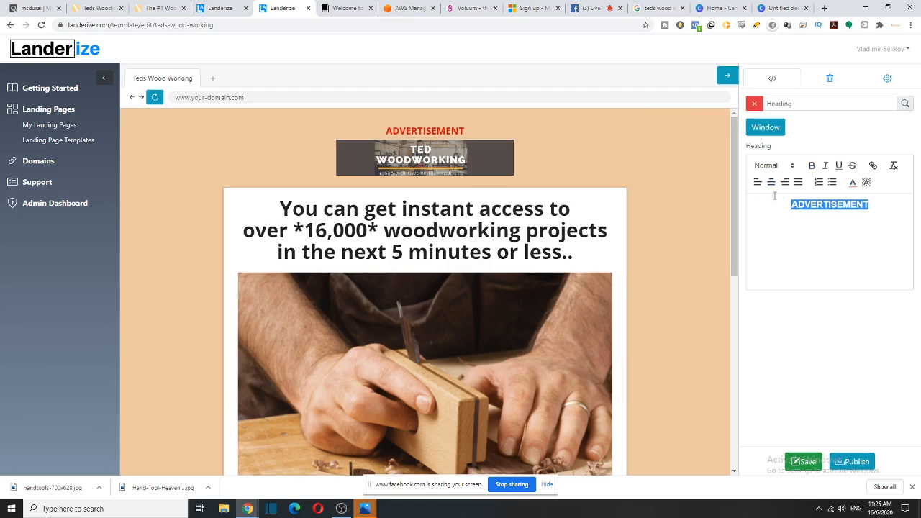
left_click(852, 184)
left_click(875, 194)
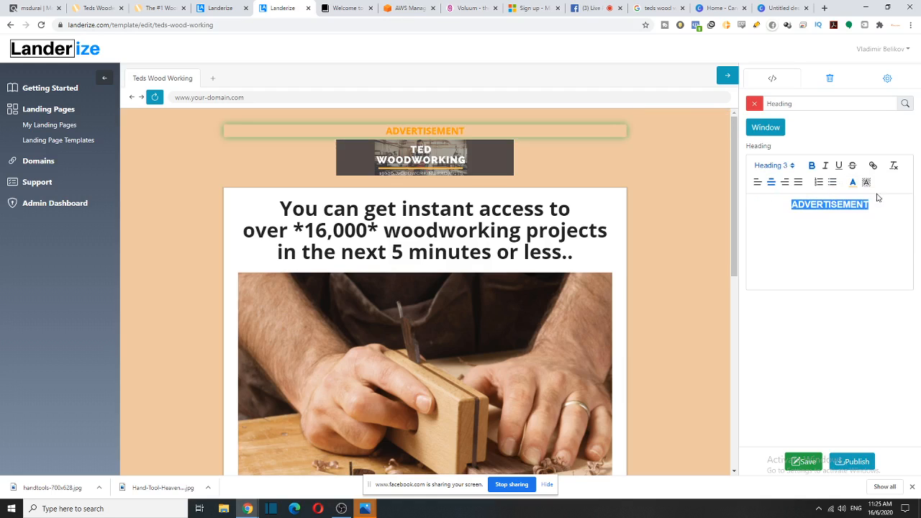
left_click(866, 182)
left_click(899, 193)
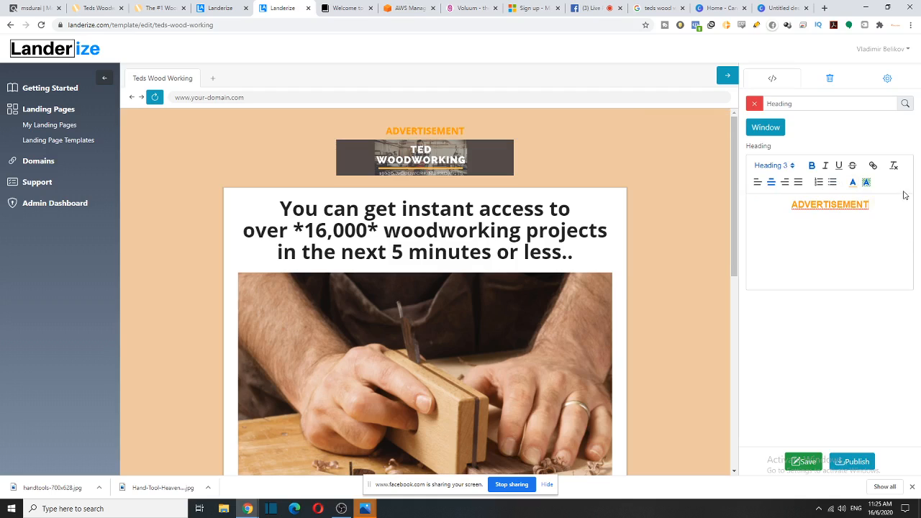
left_click(853, 183)
left_click(852, 215)
left_click(864, 185)
left_click(898, 190)
left_click(853, 183)
- Recolour the ADVERTISEMENT heading dark red, then settle on white text
left_click_drag(882, 201, 791, 205)
left_click(853, 181)
left_click(862, 230)
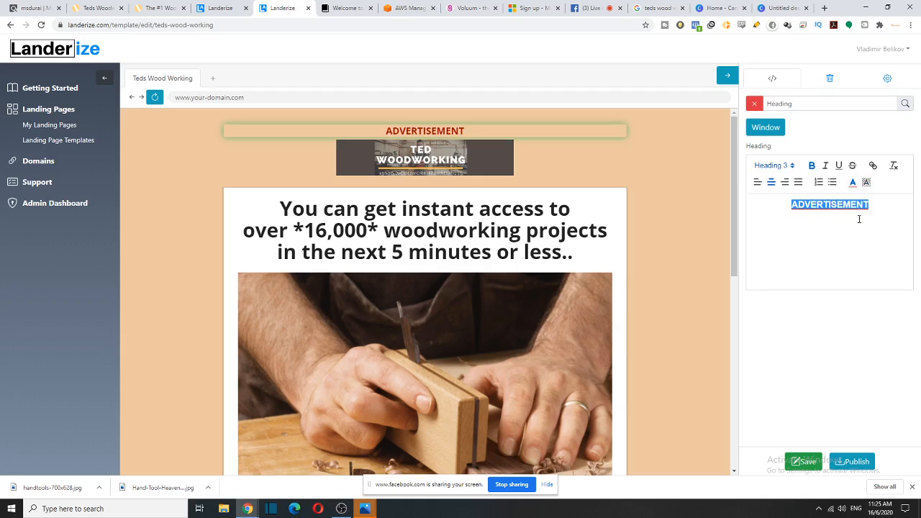
left_click(853, 183)
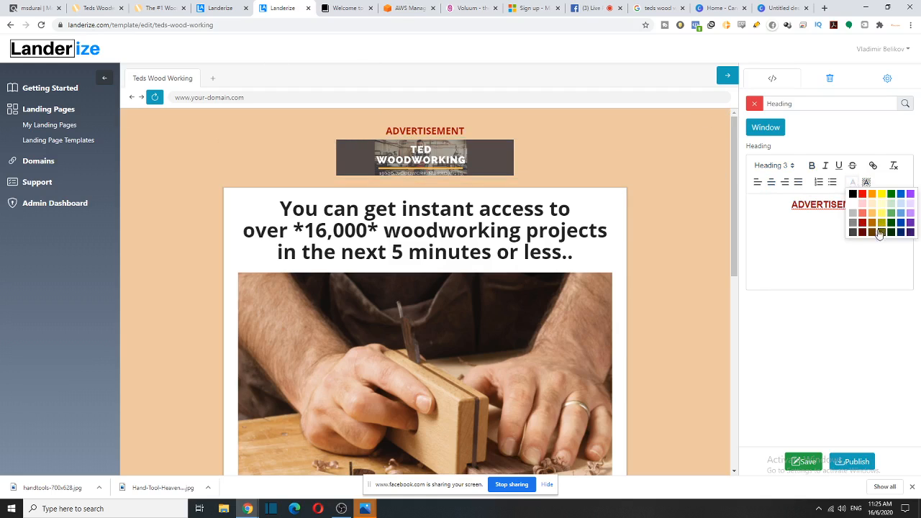
left_click(863, 232)
left_click(853, 183)
left_click(853, 204)
left_click(851, 290)
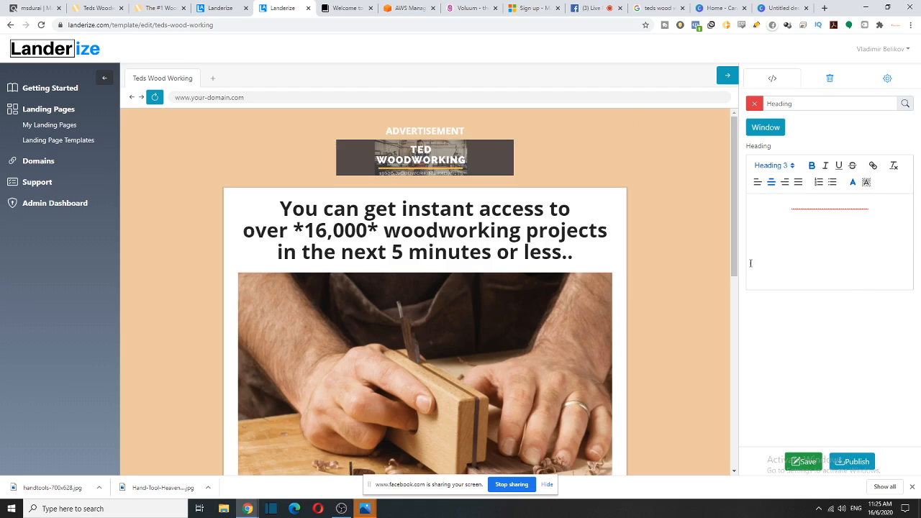
scroll(331, 351, "down", 1)
scroll(330, 352, "down", 5)
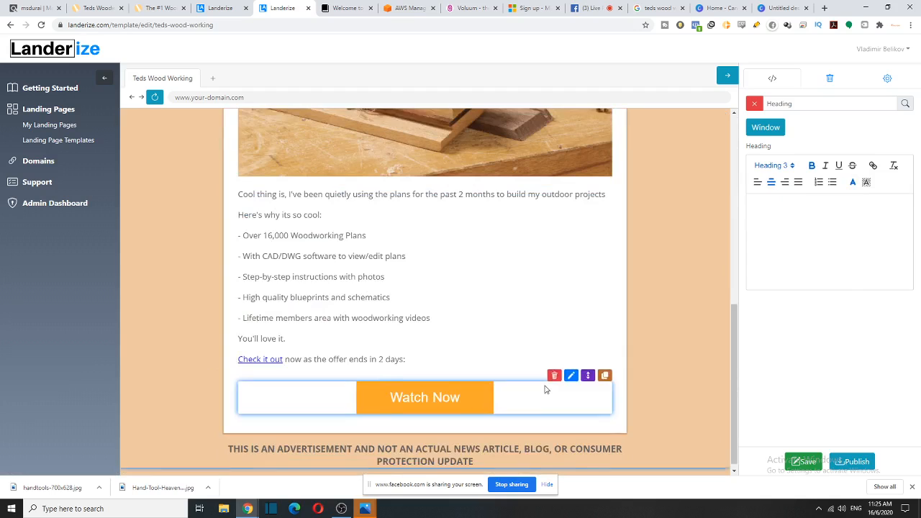
- Change the whole bottom advertisement disclaimer to white text
left_click(583, 446)
left_click_drag(898, 228, 756, 205)
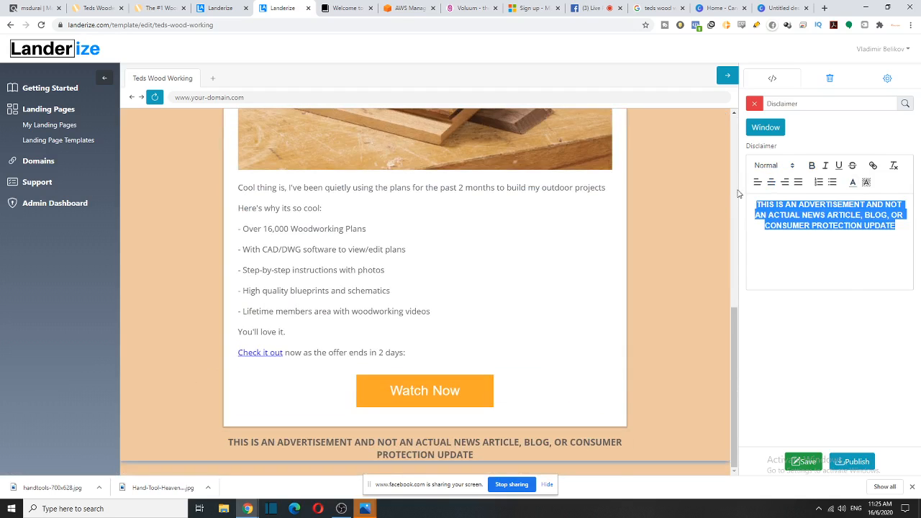
left_click(853, 181)
left_click(854, 228)
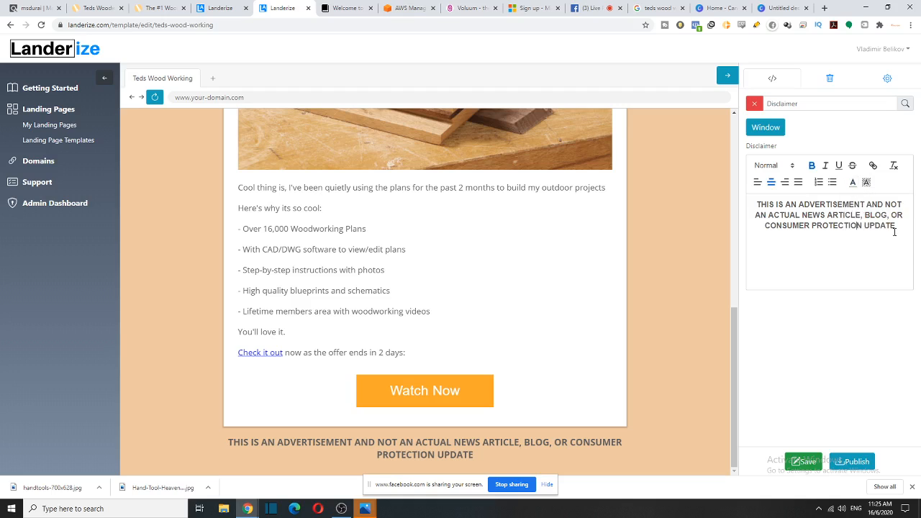
left_click_drag(892, 227, 737, 197)
left_click(853, 181)
left_click(856, 209)
left_click_drag(869, 225, 773, 215)
left_click(853, 181)
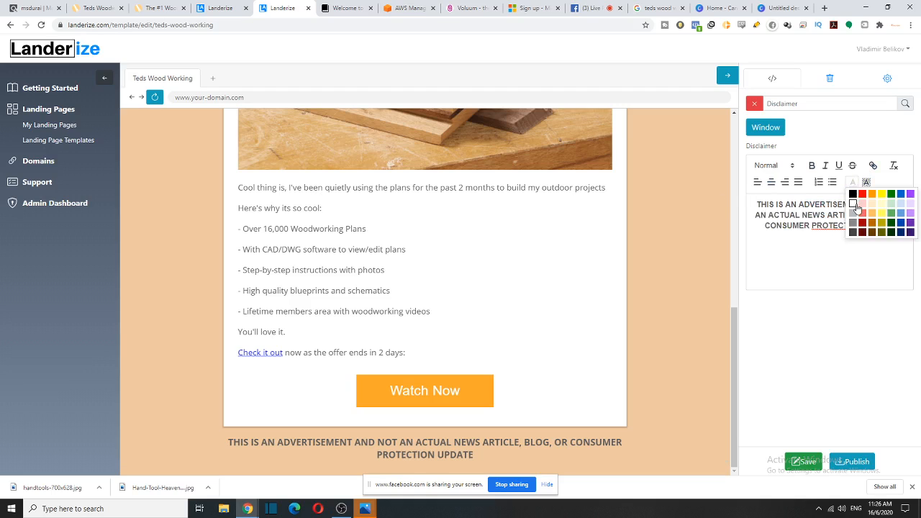
left_click(857, 206)
left_click(830, 240)
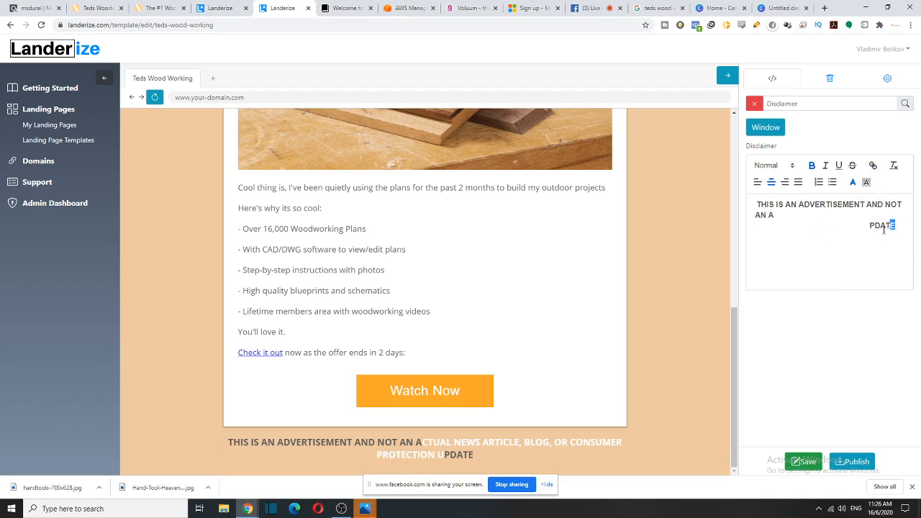
left_click_drag(897, 227, 759, 202)
left_click(853, 181)
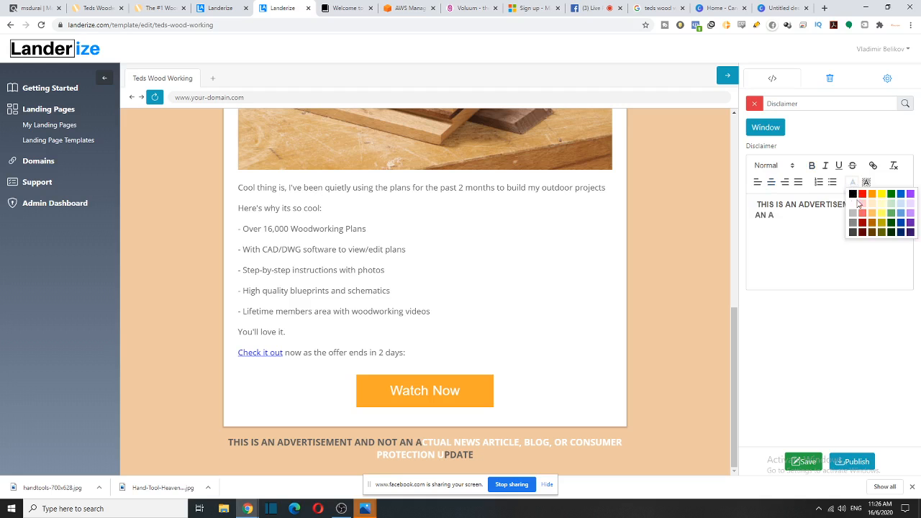
left_click(854, 206)
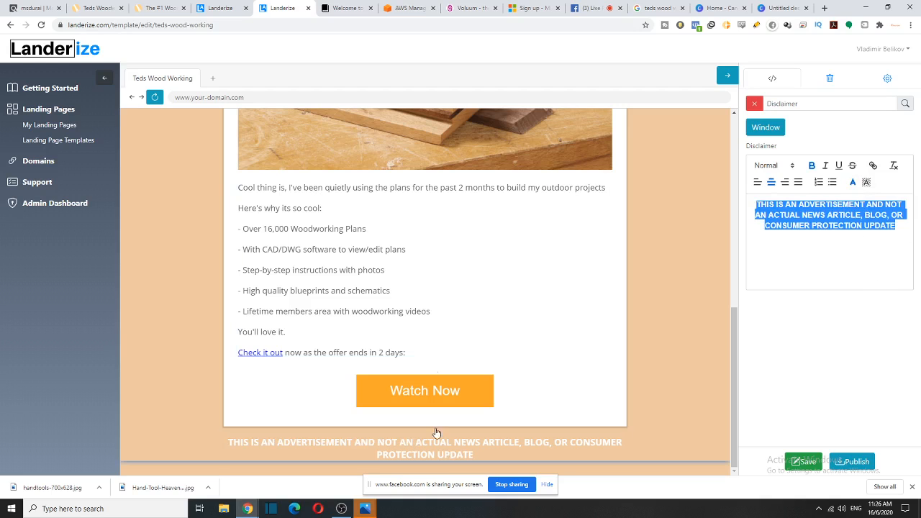
- Check the disclaimer in the preview and save the template
scroll(627, 346, "up", 10)
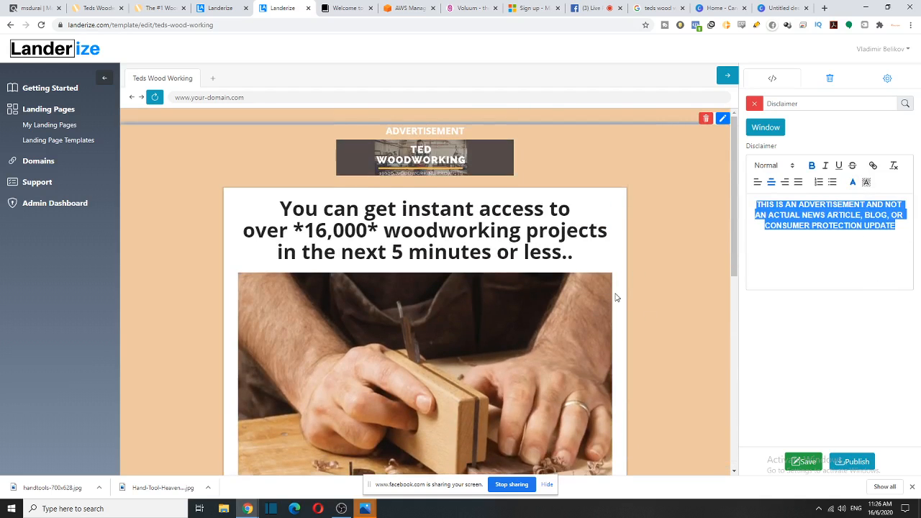
scroll(486, 187, "down", 10)
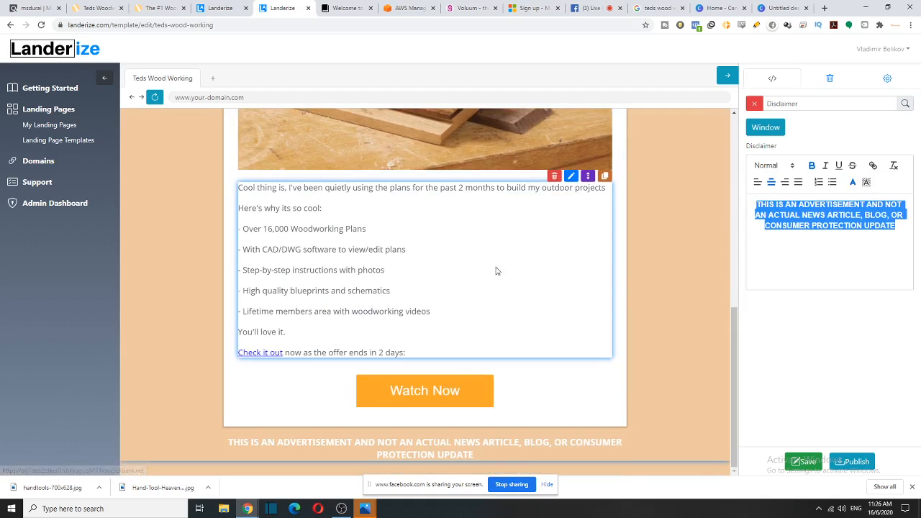
scroll(720, 360, "up", 10)
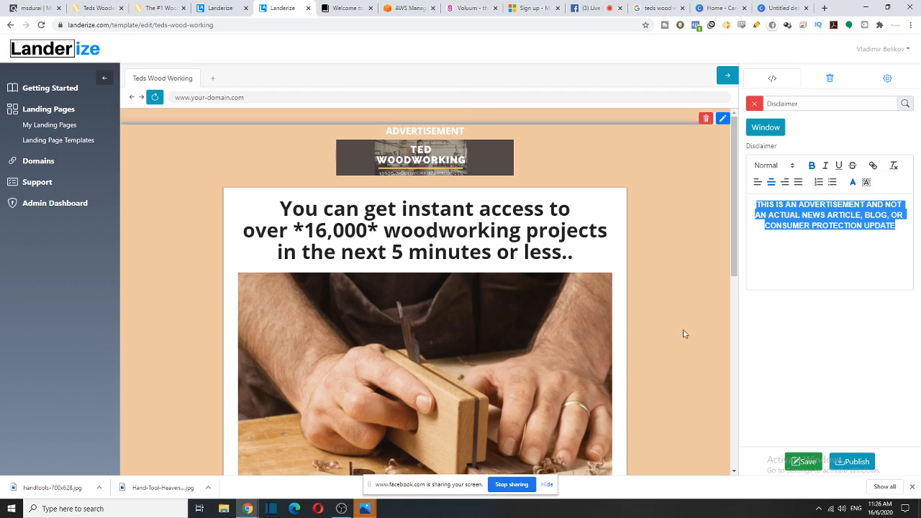
scroll(709, 269, "down", 2)
left_click(804, 462)
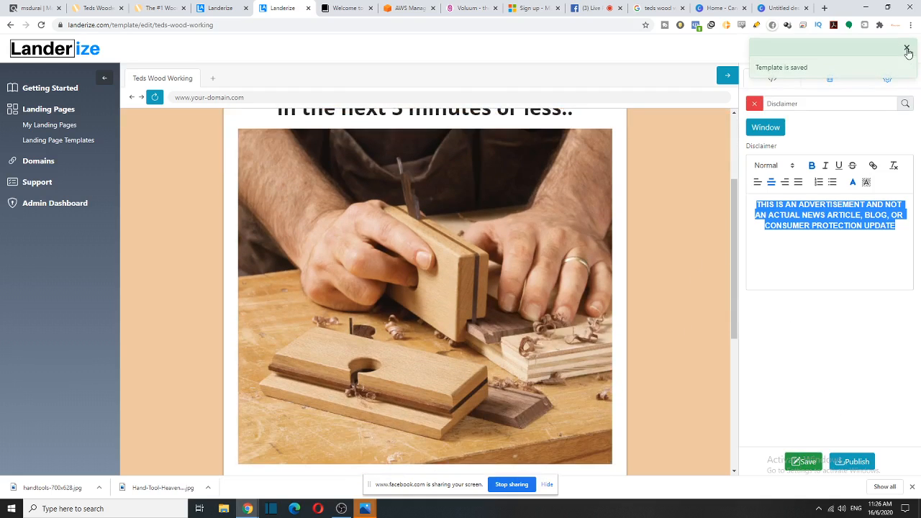
- Open the page settings and check the tedswoodworking domain on the sales page
left_click(887, 79)
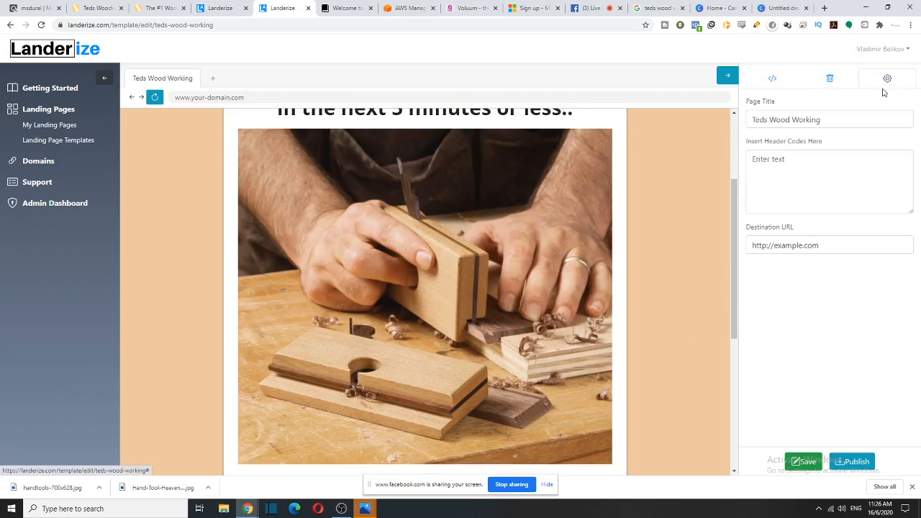
left_click_drag(748, 102, 789, 103)
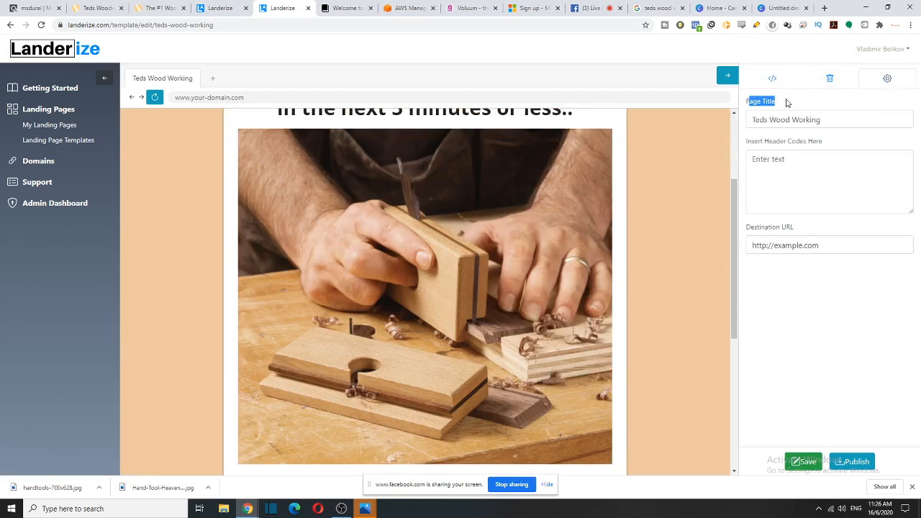
left_click(94, 8)
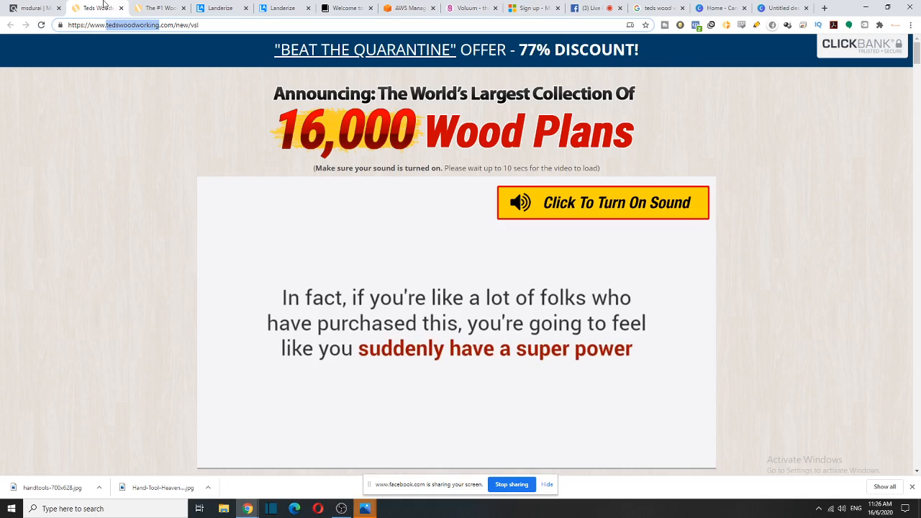
double_click(113, 26)
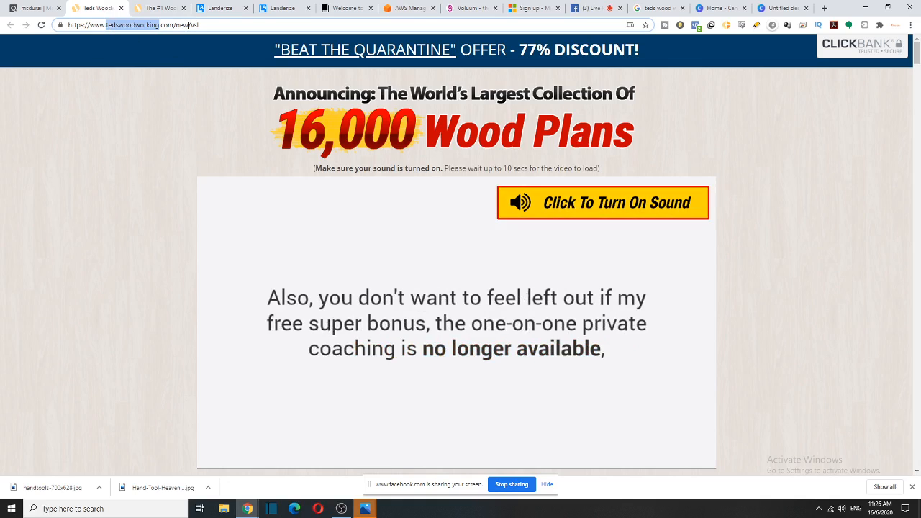
left_click_drag(103, 27, 149, 21)
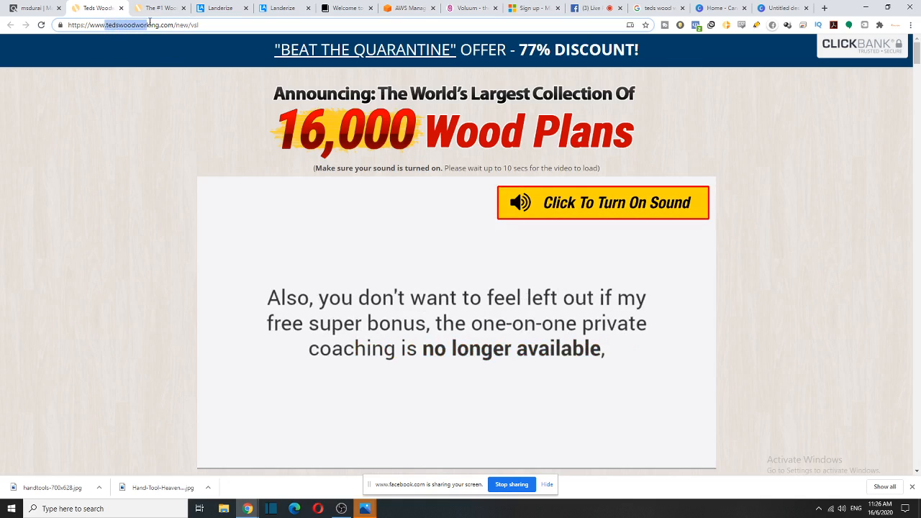
left_click(282, 8)
left_click_drag(833, 240, 667, 247)
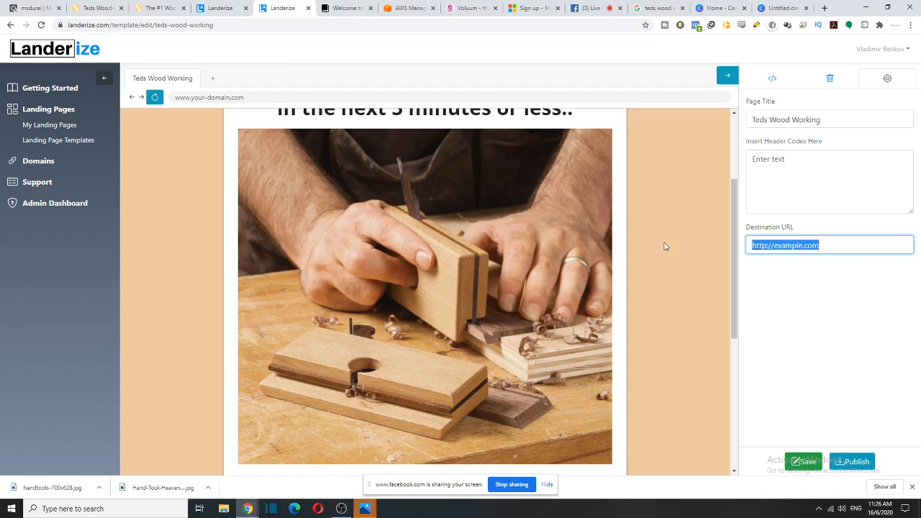
key("BackSpace")
mouse_move(248, 509)
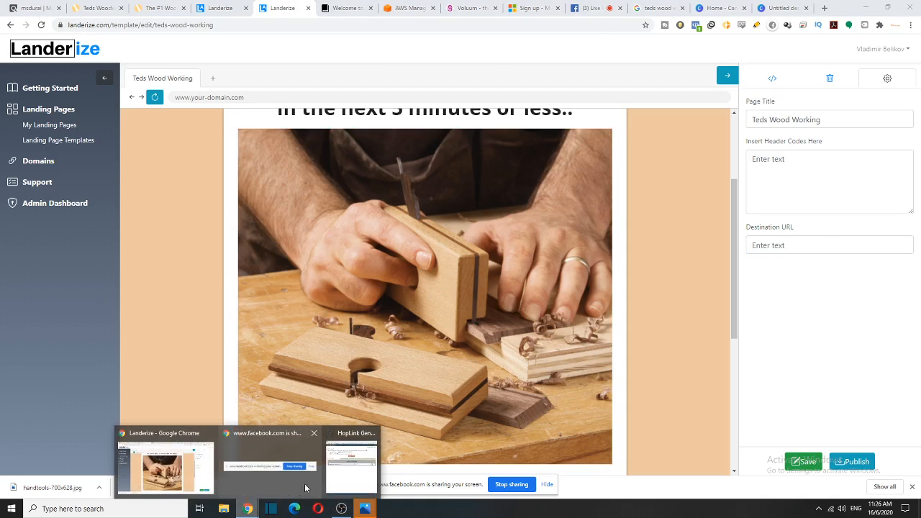
left_click(340, 478)
left_click(817, 247)
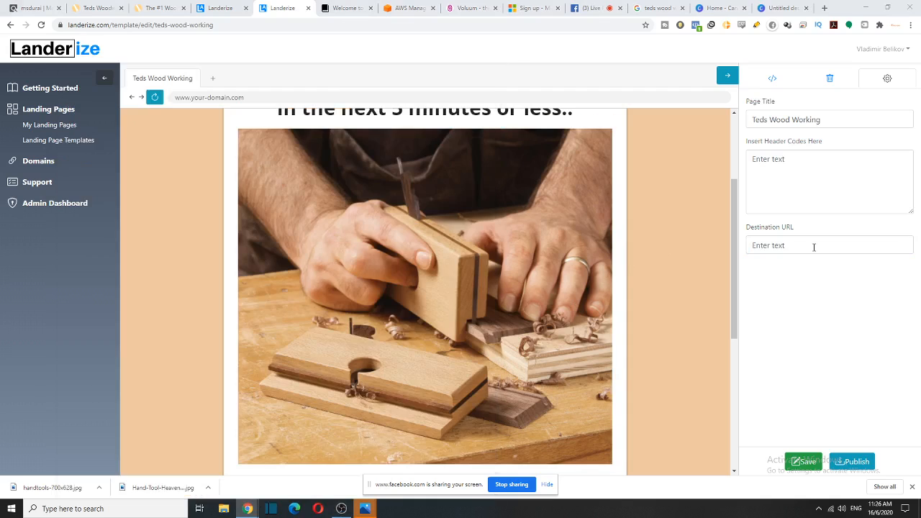
type("https://dd7ded2z3ked1rdrkyuo-zsh77.hop.clickbank.net/")
left_click(805, 462)
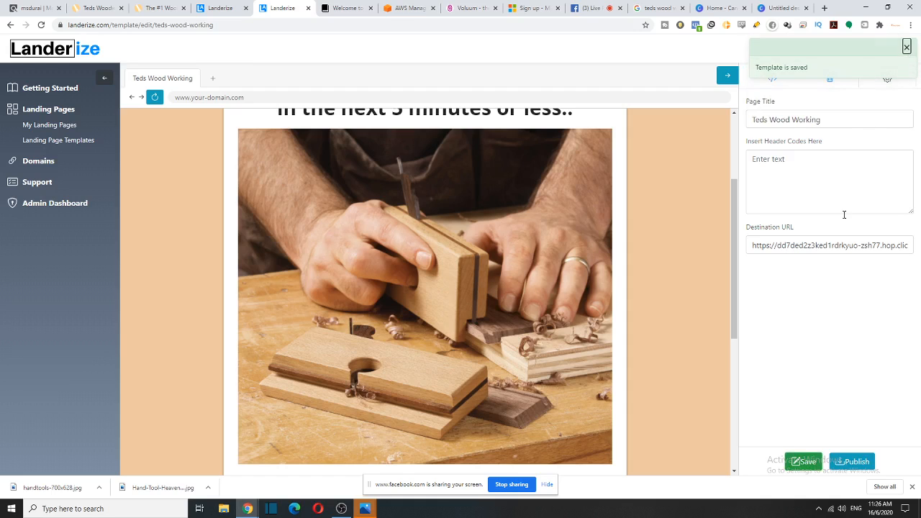
left_click(864, 462)
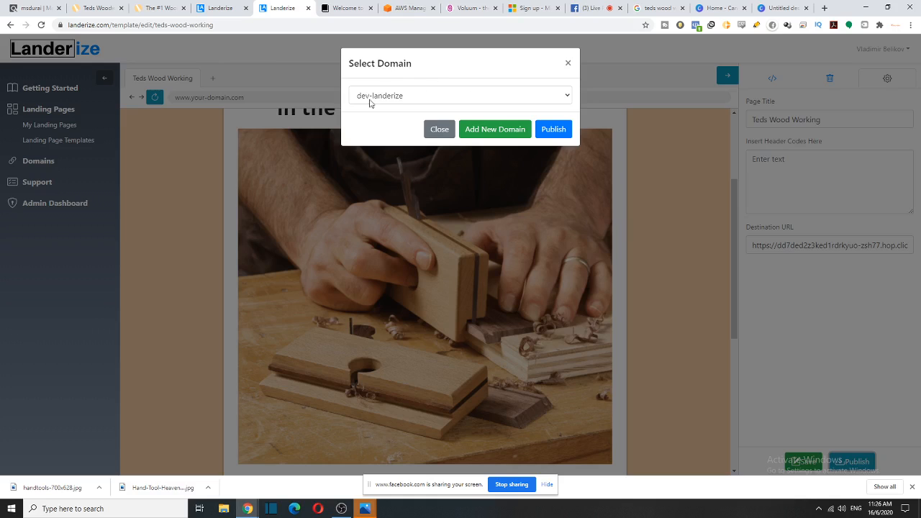
- Publish the lander to Amazon S3 on dev-landerize, then switch to the AWS Console
left_click(550, 95)
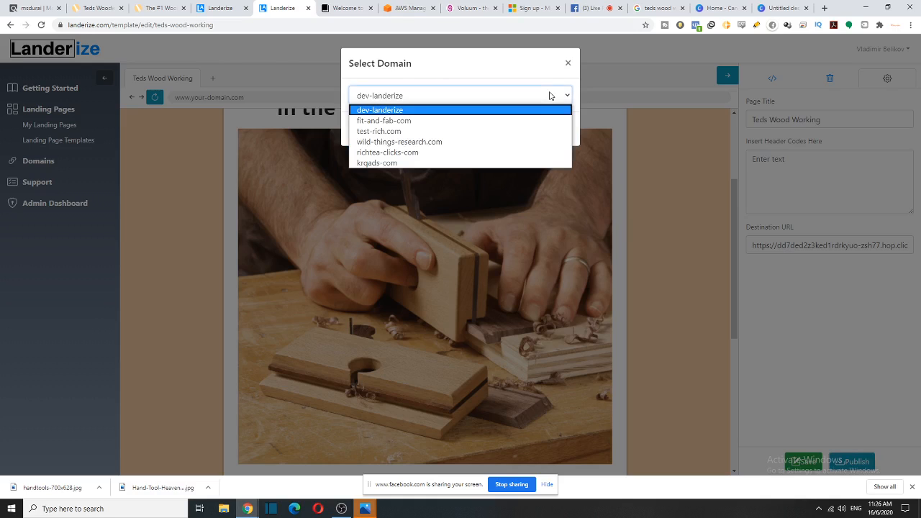
left_click(493, 111)
left_click(545, 130)
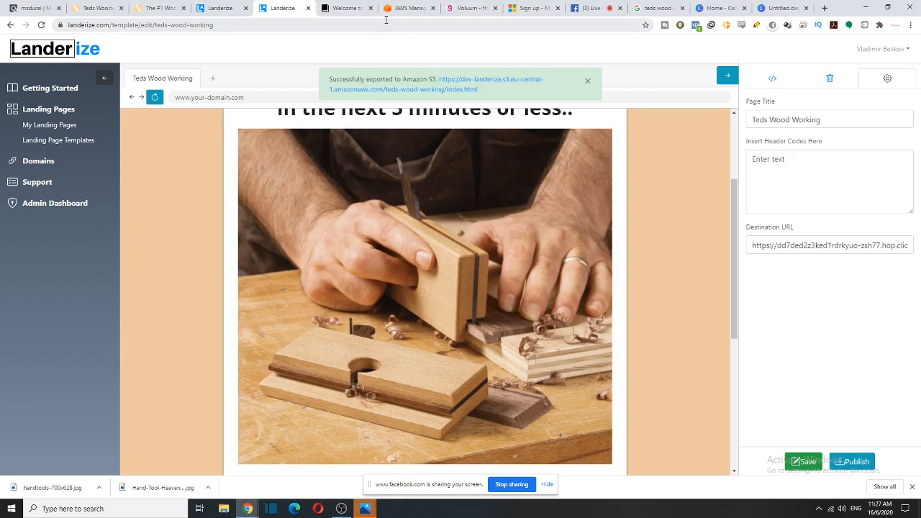
left_click(396, 7)
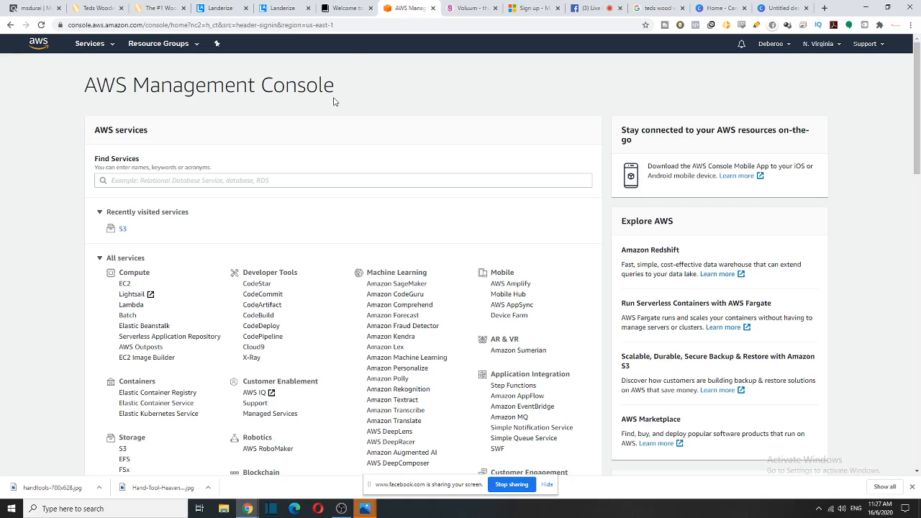
- Browse S3 to the dev-landerize bucket's teds-wood-working folder to verify the upload
left_click(122, 230)
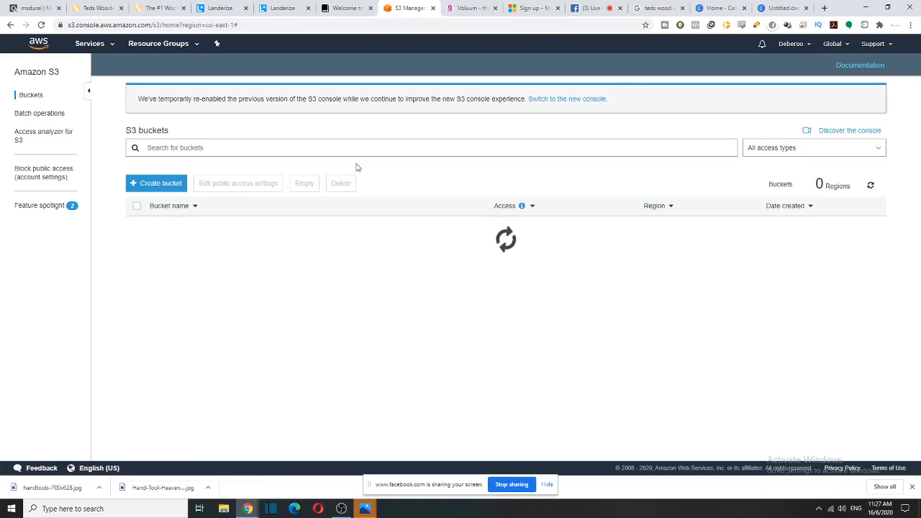
left_click(183, 227)
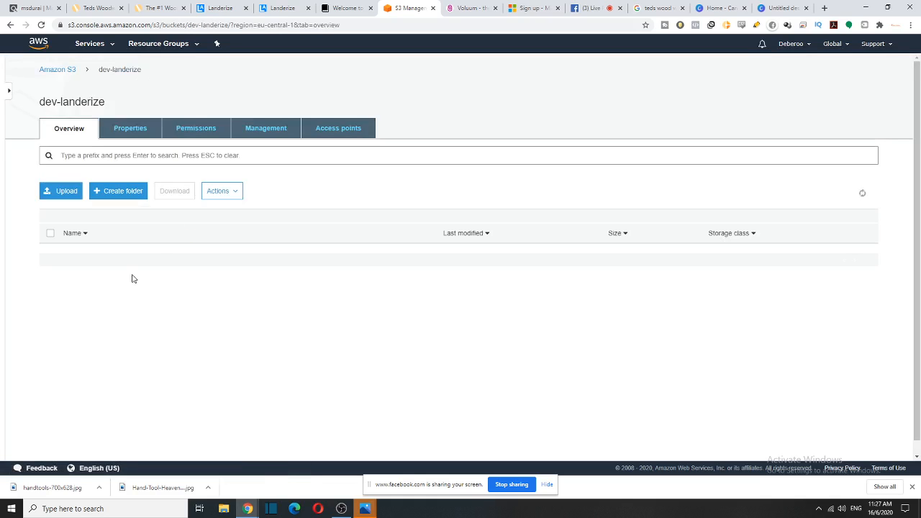
scroll(133, 279, "down", 3)
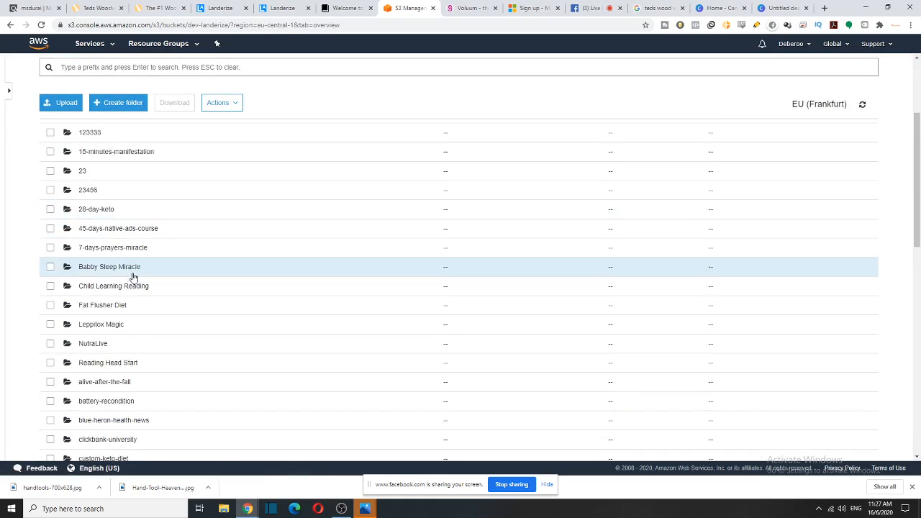
scroll(133, 278, "down", 5)
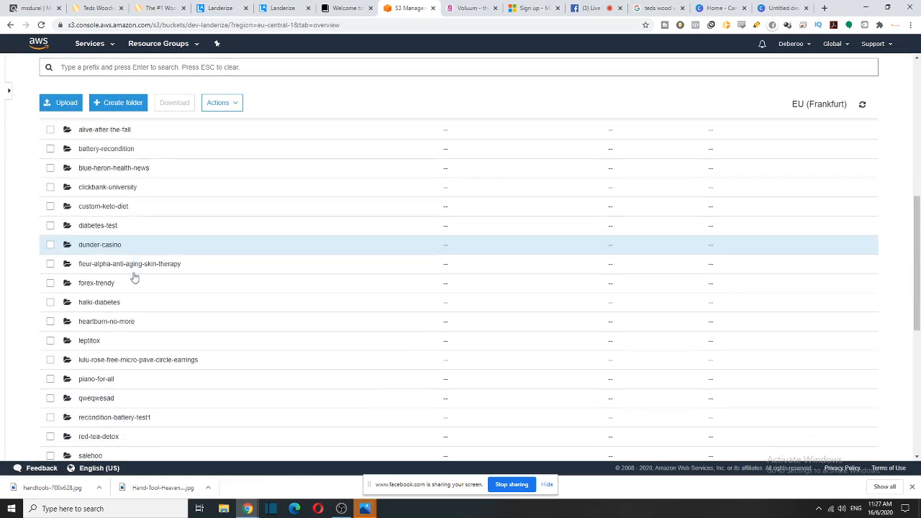
scroll(134, 277, "down", 3)
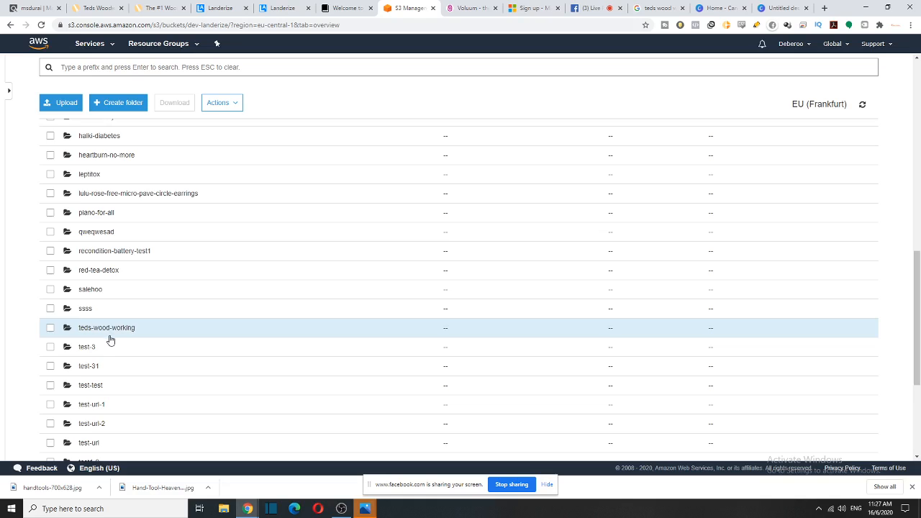
scroll(109, 338, "down", 3)
scroll(23, 272, "up", 2)
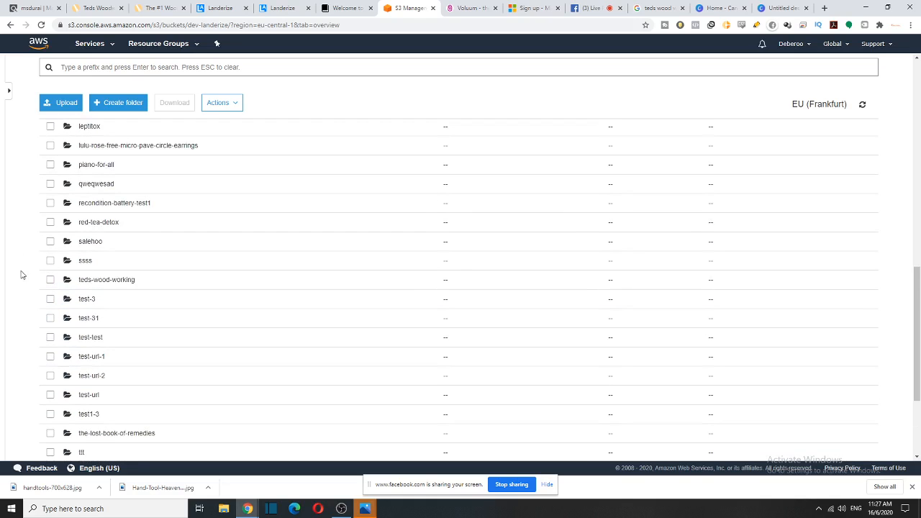
left_click(100, 280)
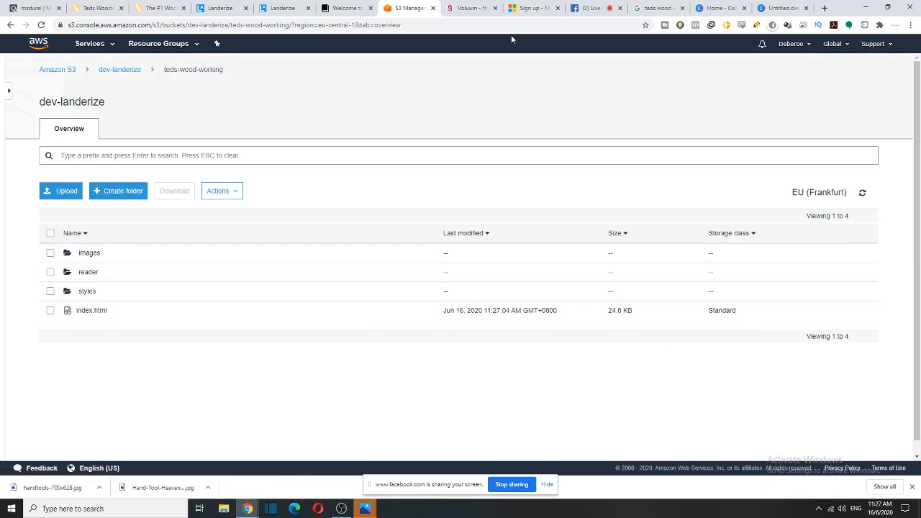
- Go back to the Landerize editor and scroll the preview to the top
left_click(283, 8)
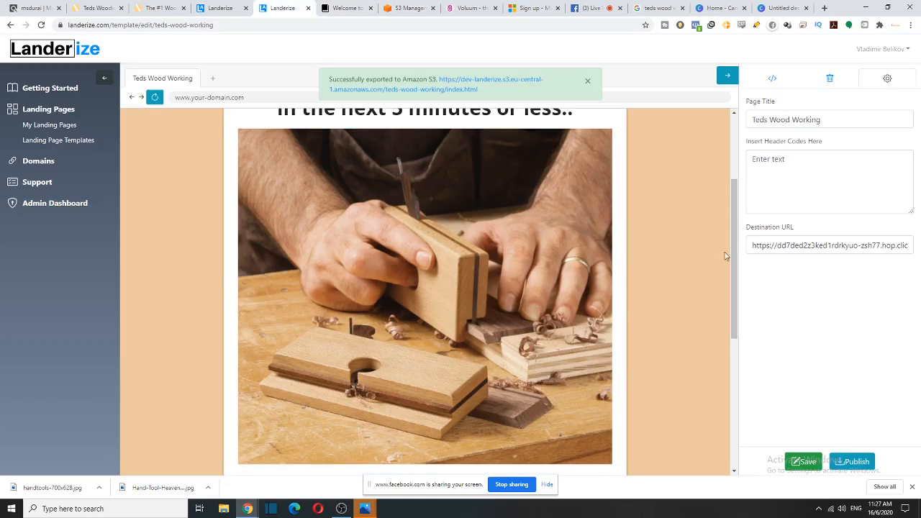
scroll(726, 256, "up", 3)
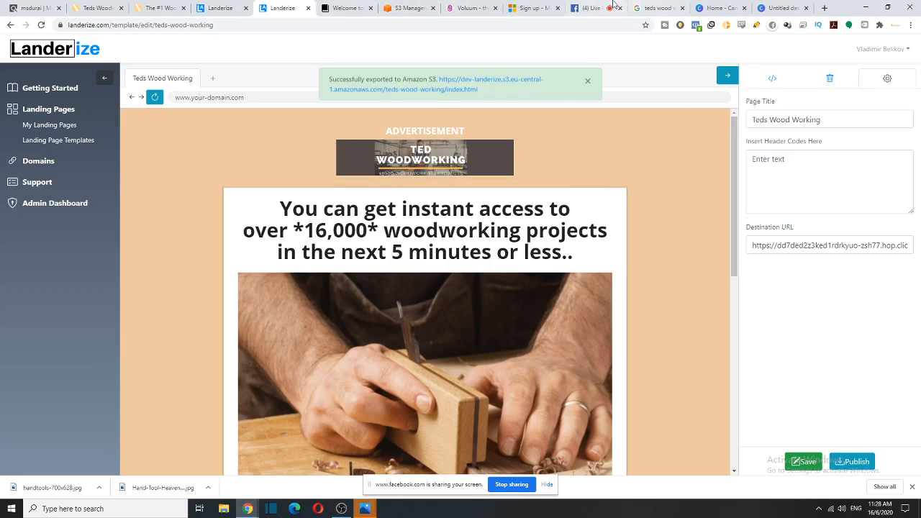
- Switch to the Voluum tracker dashboard
left_click(472, 8)
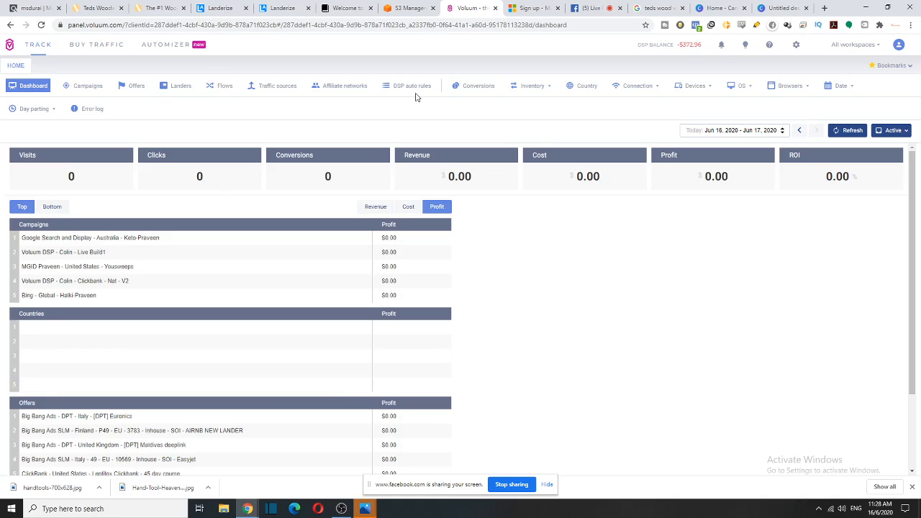
- Start adding ClickBank as a new affiliate network from the Affiliate networks list
left_click(338, 85)
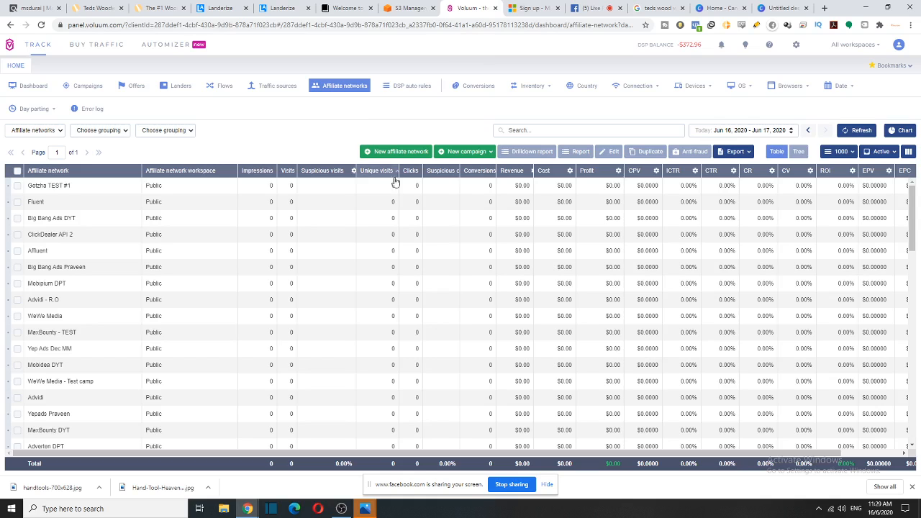
scroll(66, 252, "down", 3)
scroll(79, 322, "down", 6)
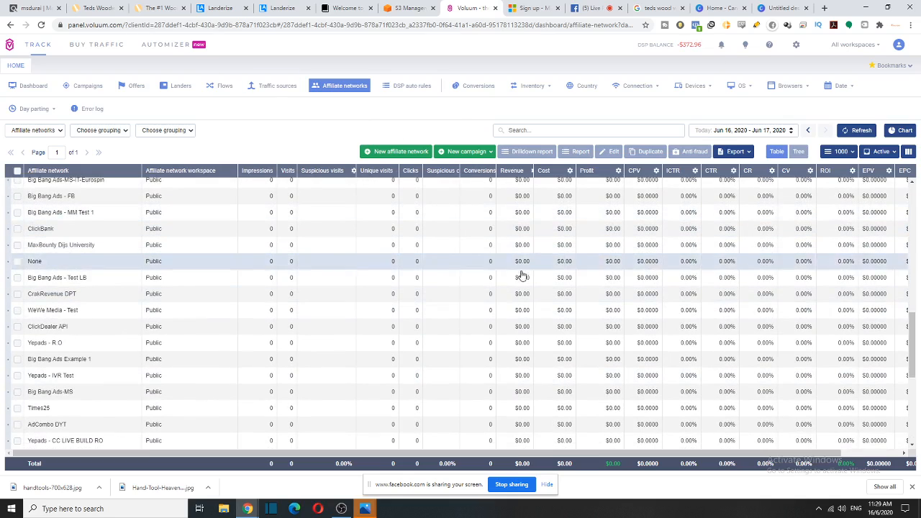
left_click(395, 152)
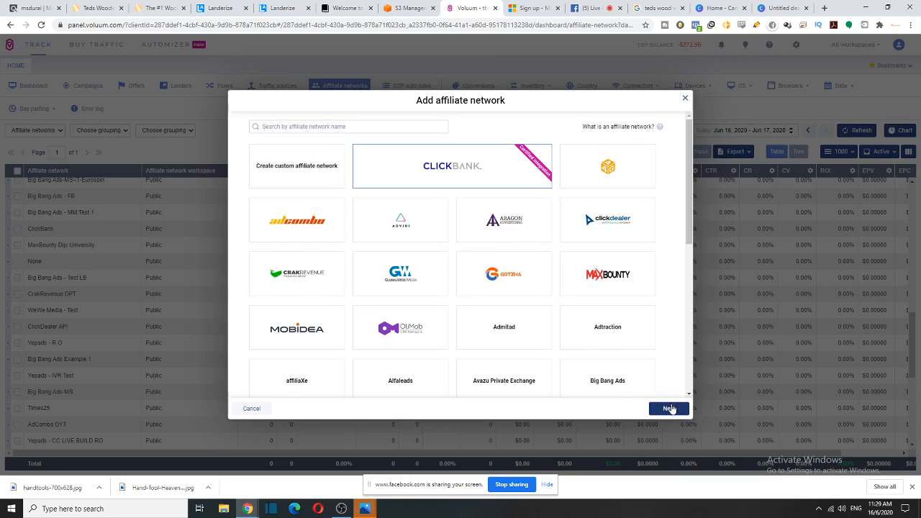
left_click(669, 411)
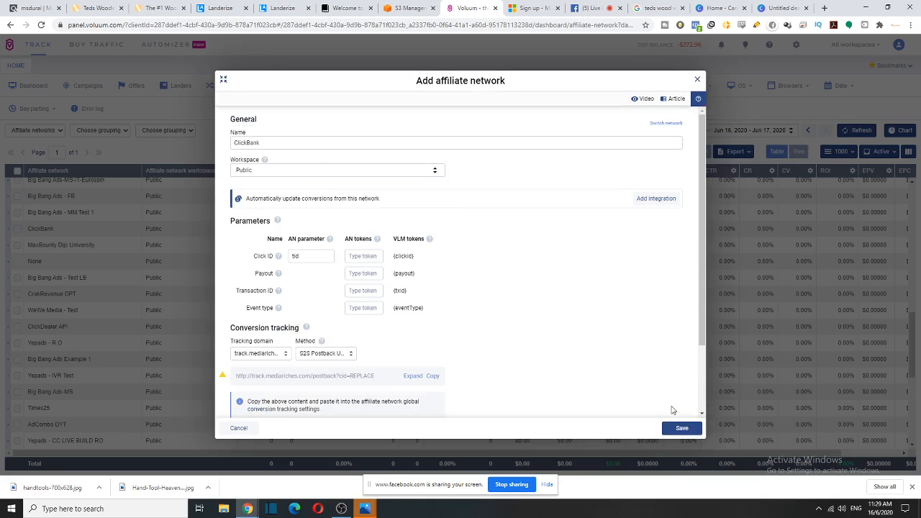
- Discard the unsaved ClickBank form and show the list of traffic sources
scroll(341, 243, "down", 1)
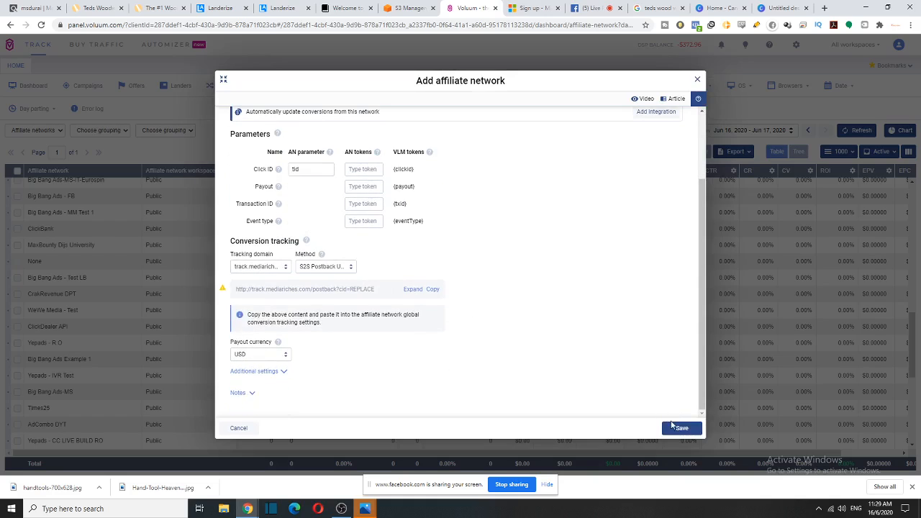
scroll(439, 245, "up", 2)
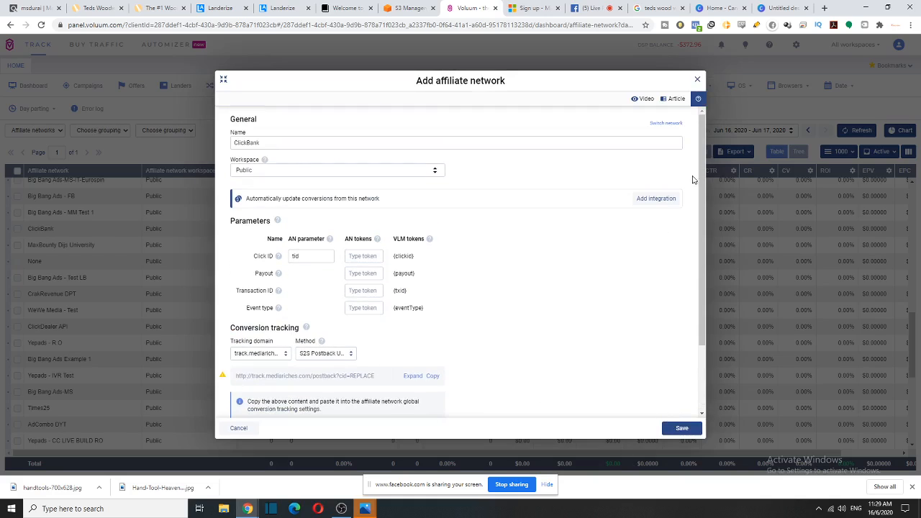
left_click(698, 80)
left_click(265, 87)
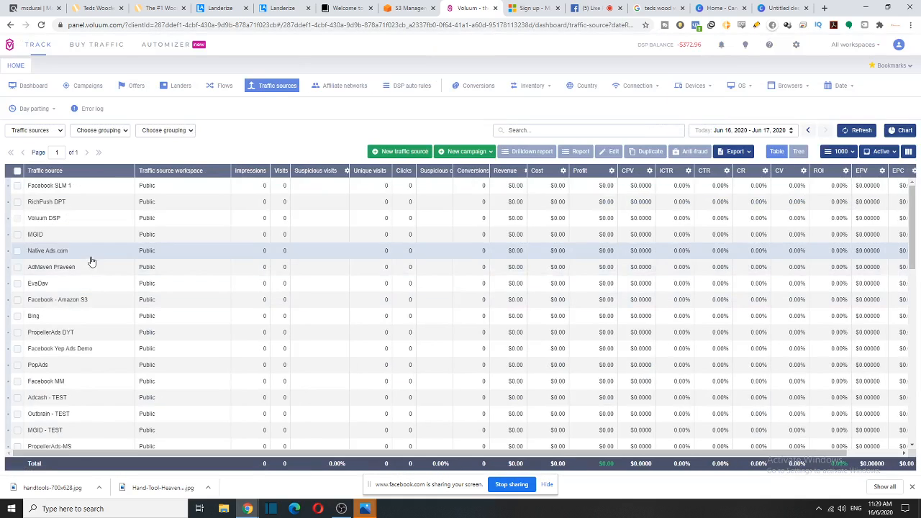
scroll(92, 307, "down", 3)
scroll(93, 308, "down", 5)
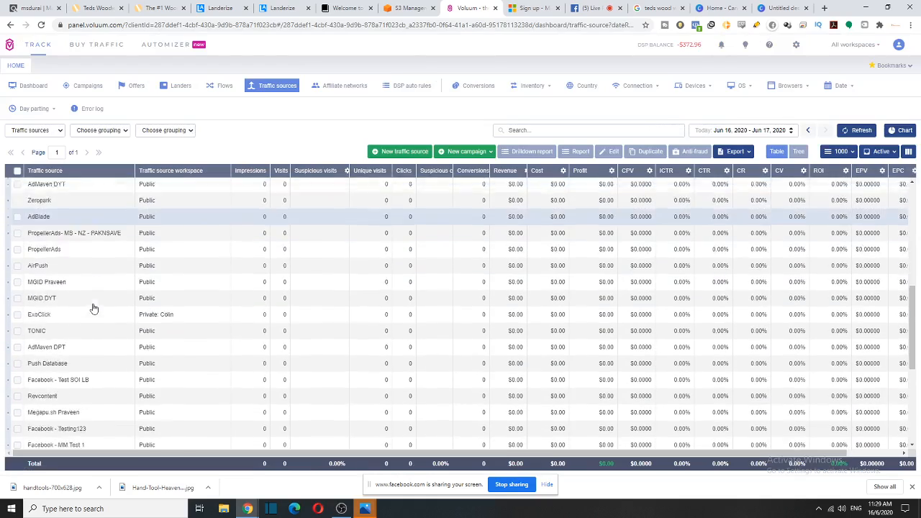
scroll(93, 308, "up", 3)
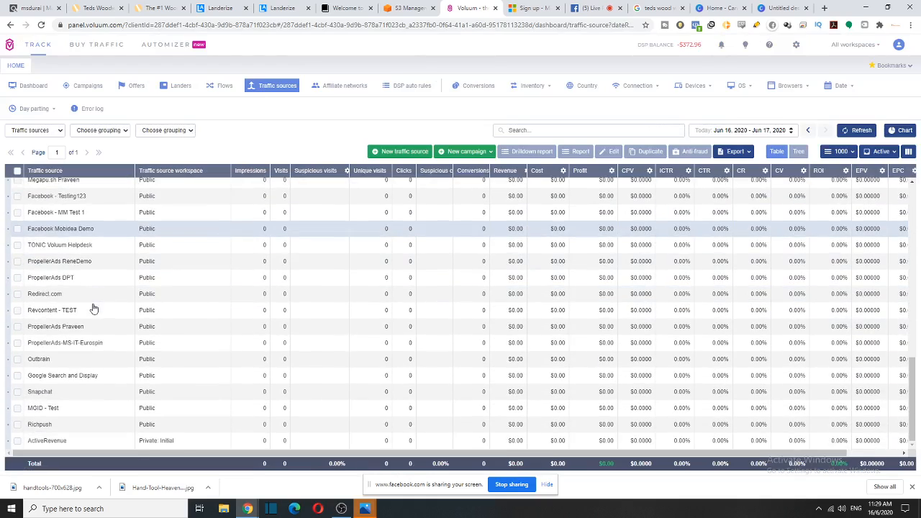
scroll(93, 308, "up", 5)
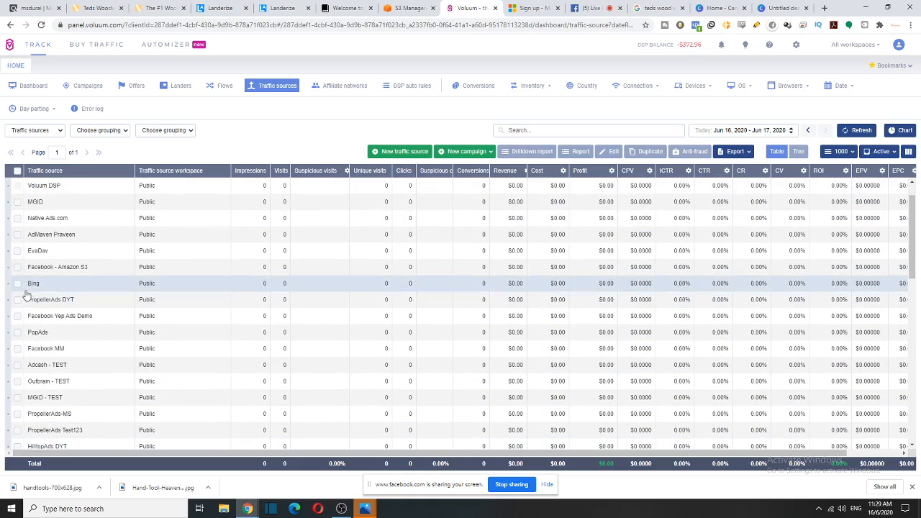
left_click(411, 152)
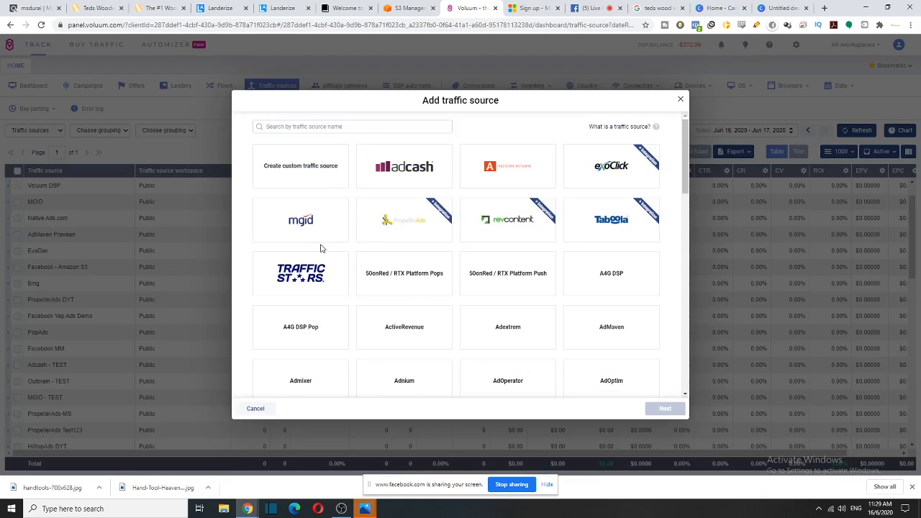
left_click(382, 167)
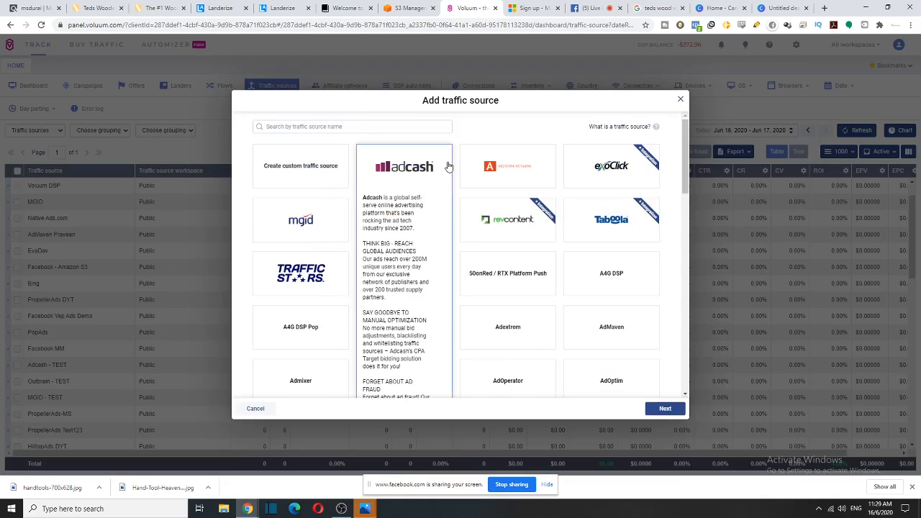
left_click(676, 409)
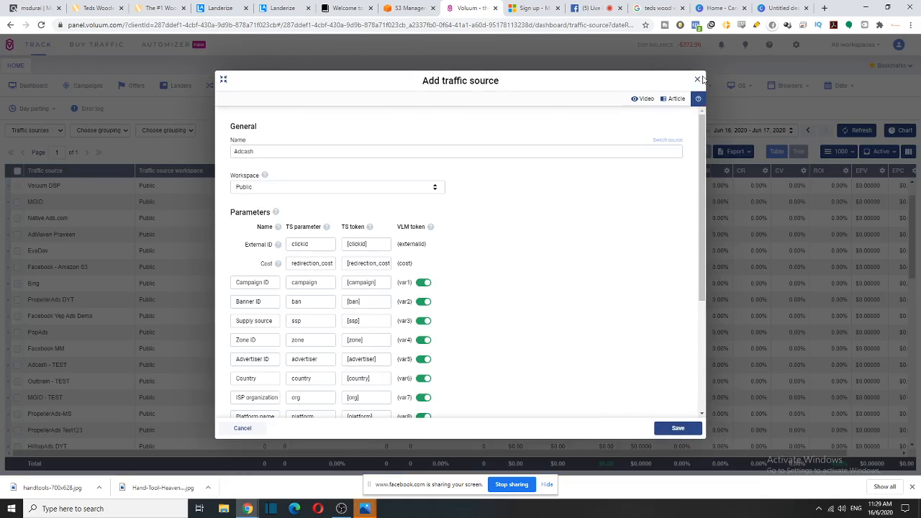
left_click(697, 79)
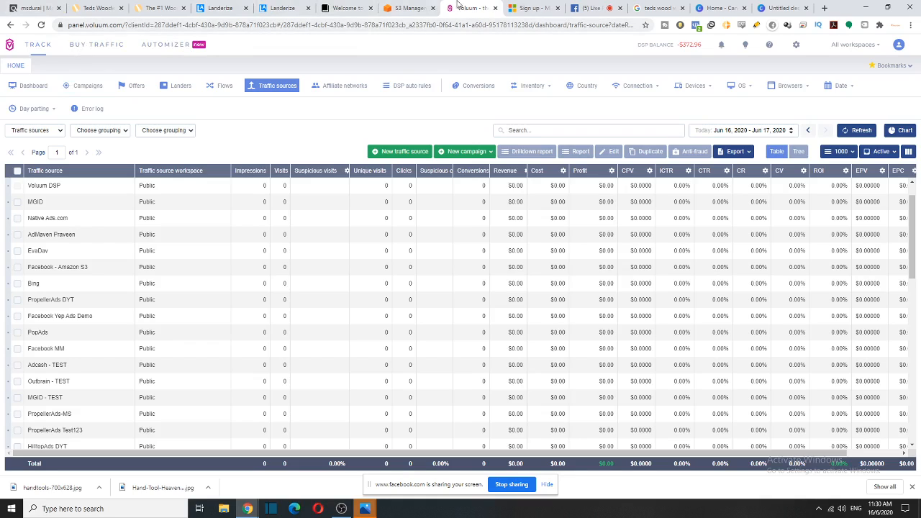
- Glance through the ClickBank, Landerize and Microsoft Advertising tabs, then show Voluum's Offers list
left_click(38, 6)
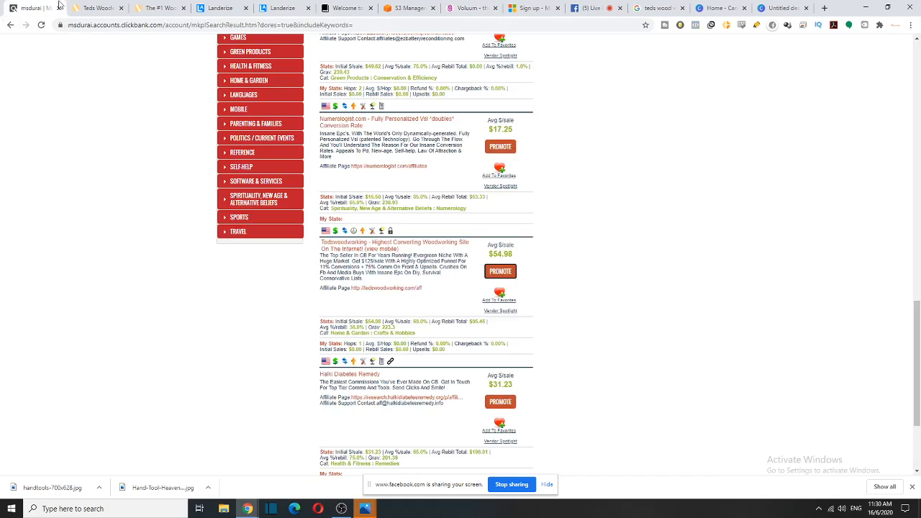
left_click(219, 8)
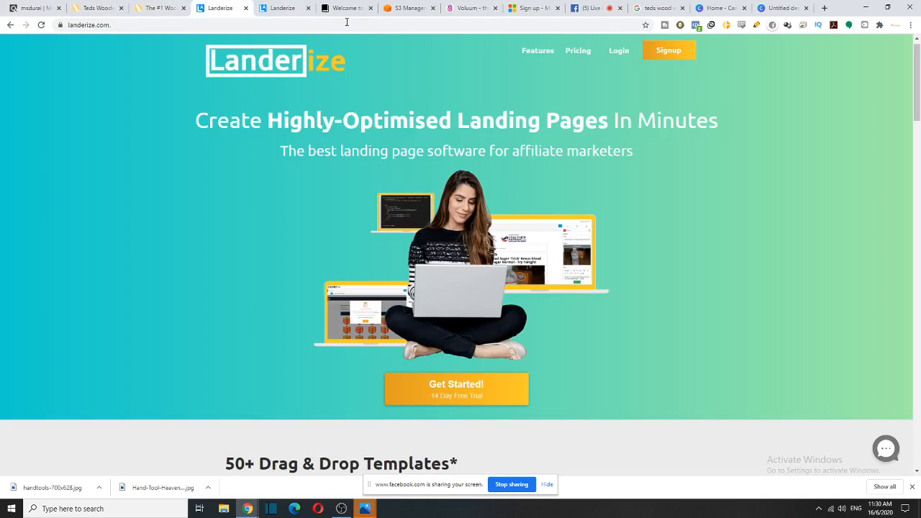
left_click(501, 7)
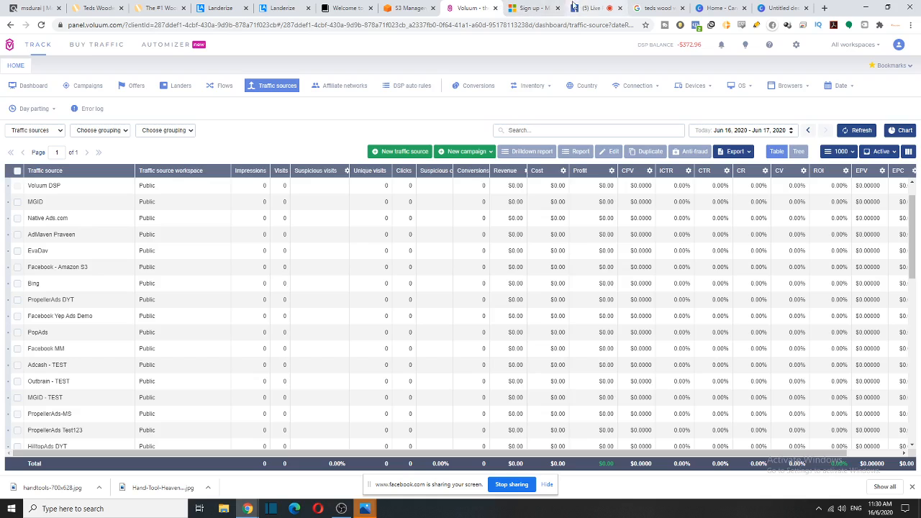
left_click(545, 5)
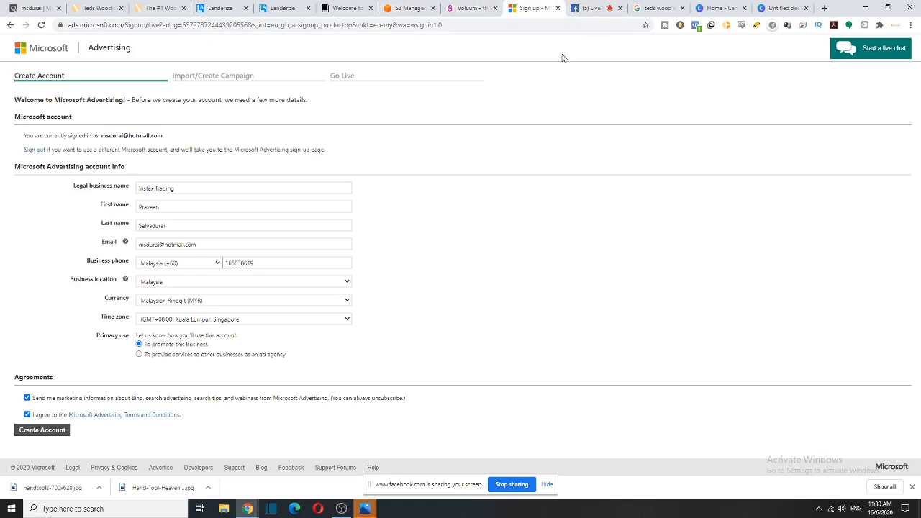
left_click(460, 9)
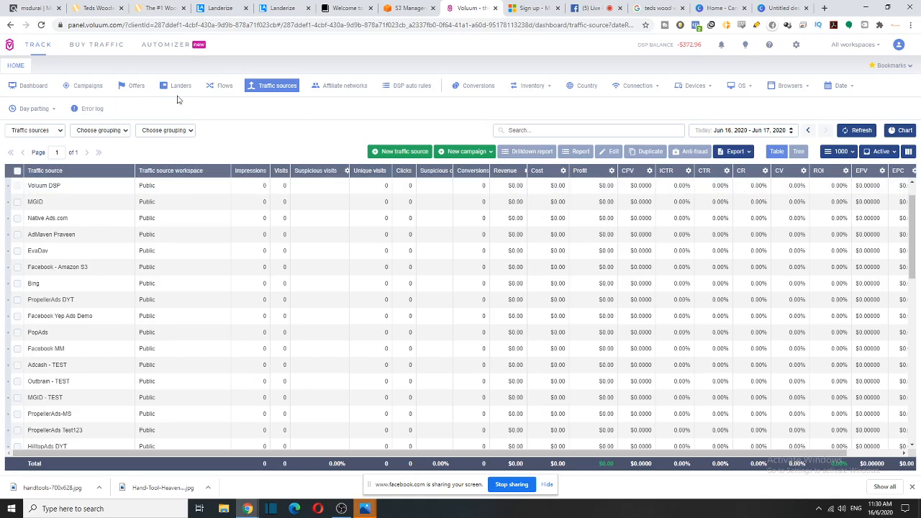
left_click(136, 90)
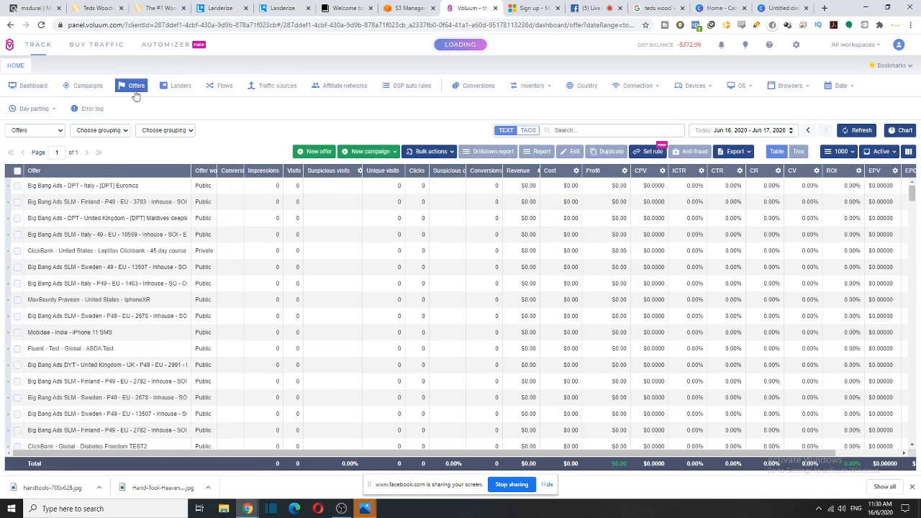
- Begin a new offer with ClickBank as affiliate network and United States as country
left_click(311, 152)
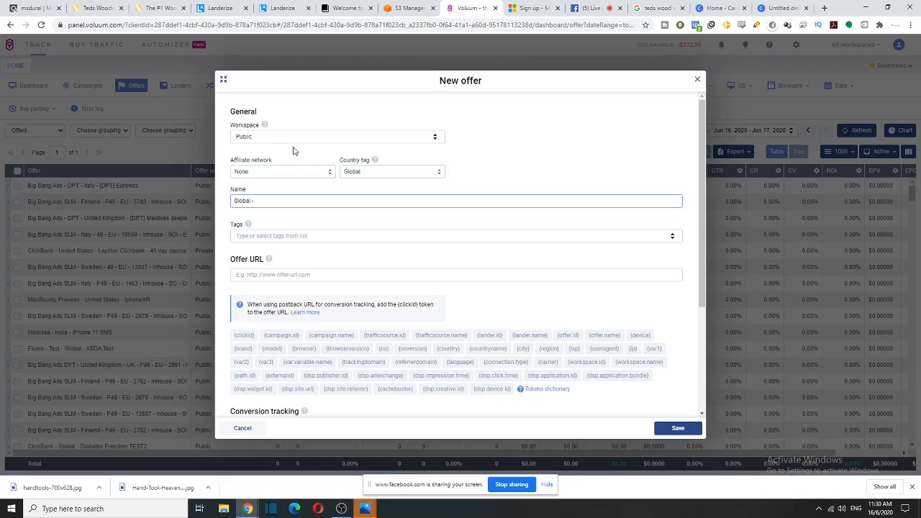
left_click(276, 170)
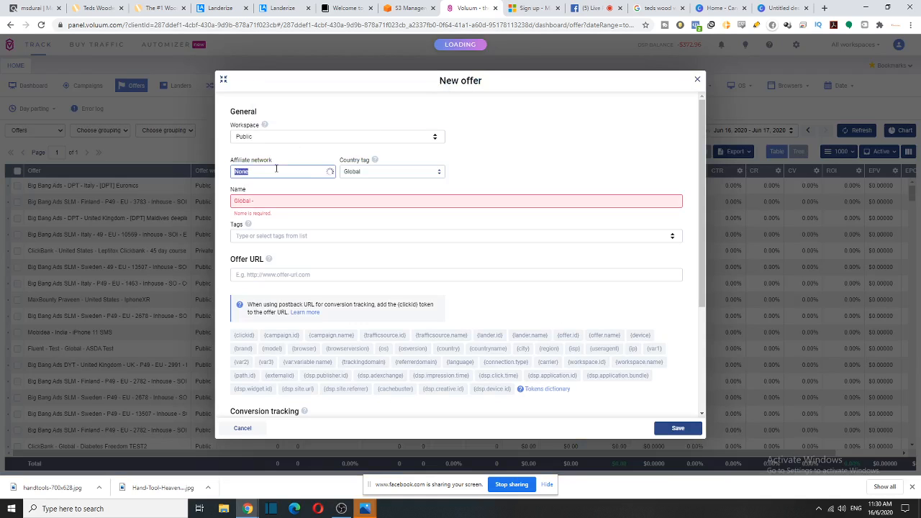
type("Clickbank")
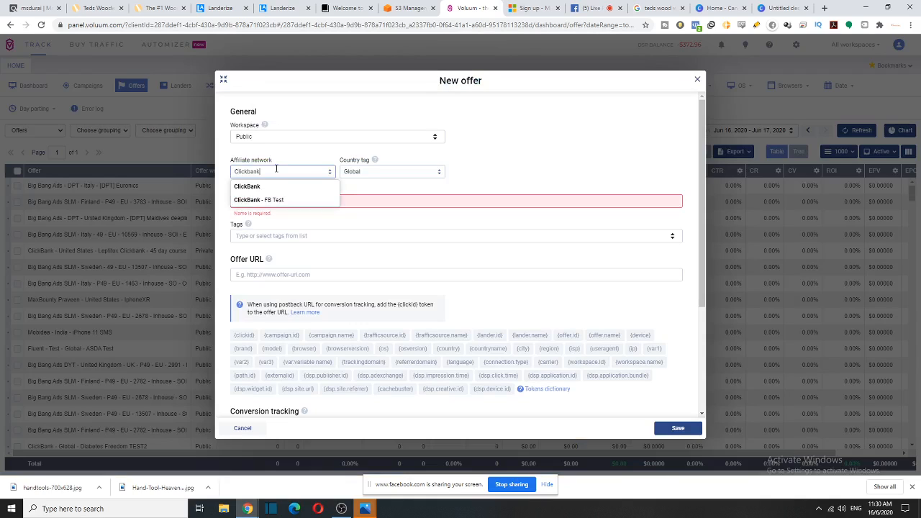
key("Return")
left_click(351, 172)
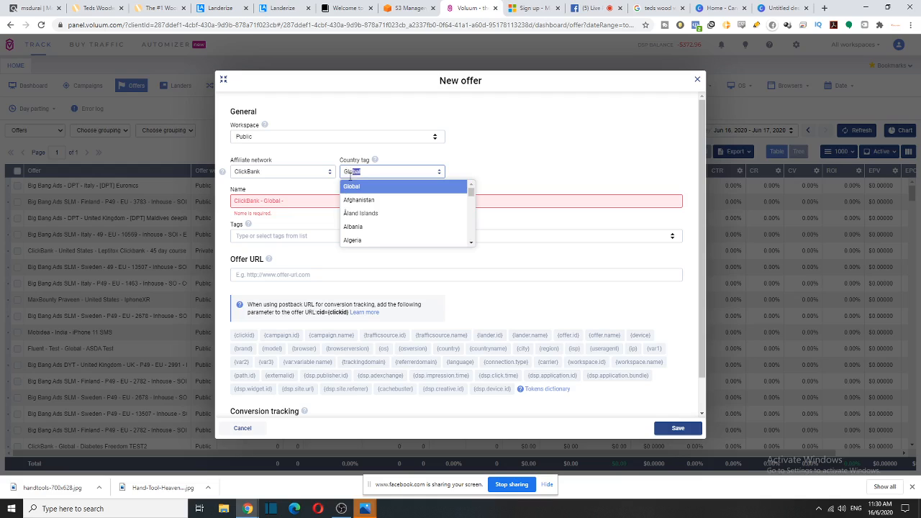
left_click_drag(350, 177, 324, 173)
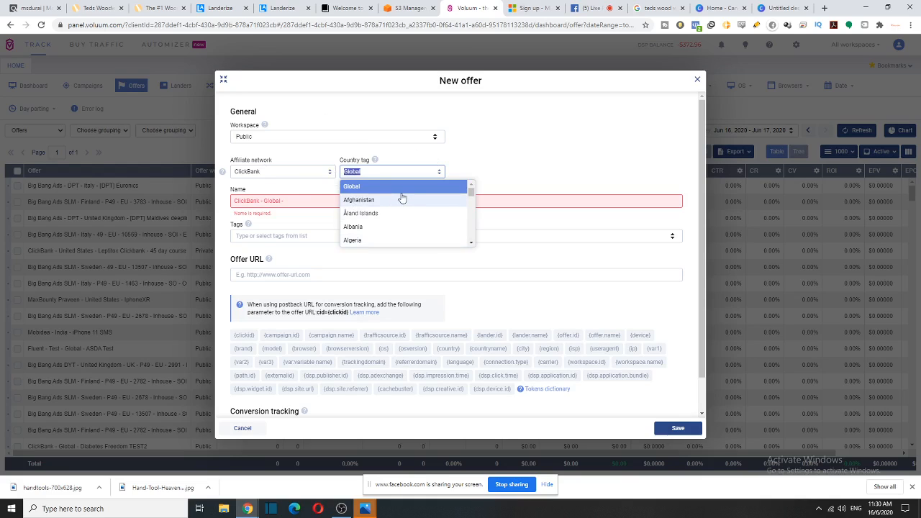
type("unite")
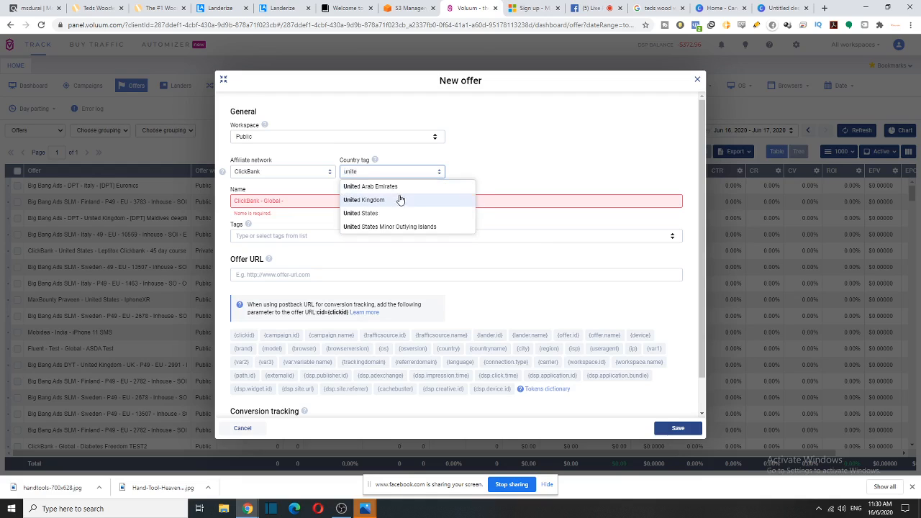
left_click(396, 214)
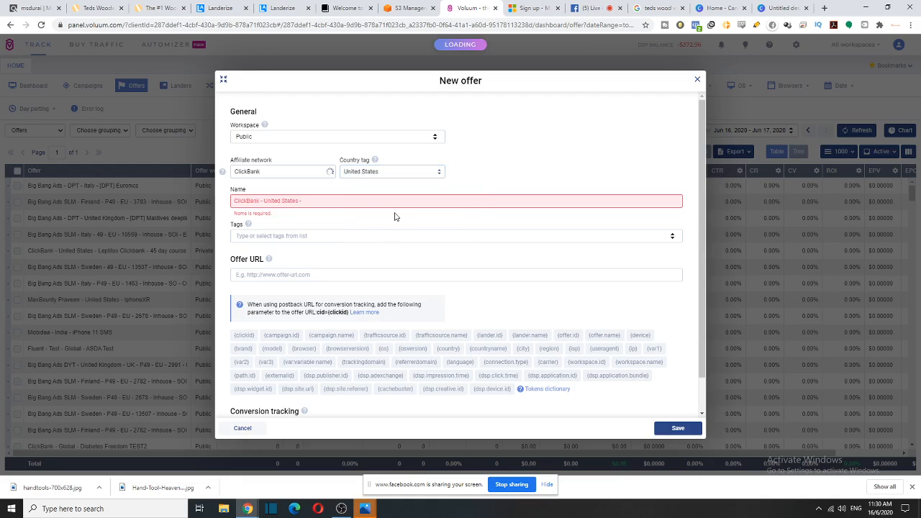
- Set the offer URL to the ClickBank HopLink with cid={clickid} appended
left_click(368, 276)
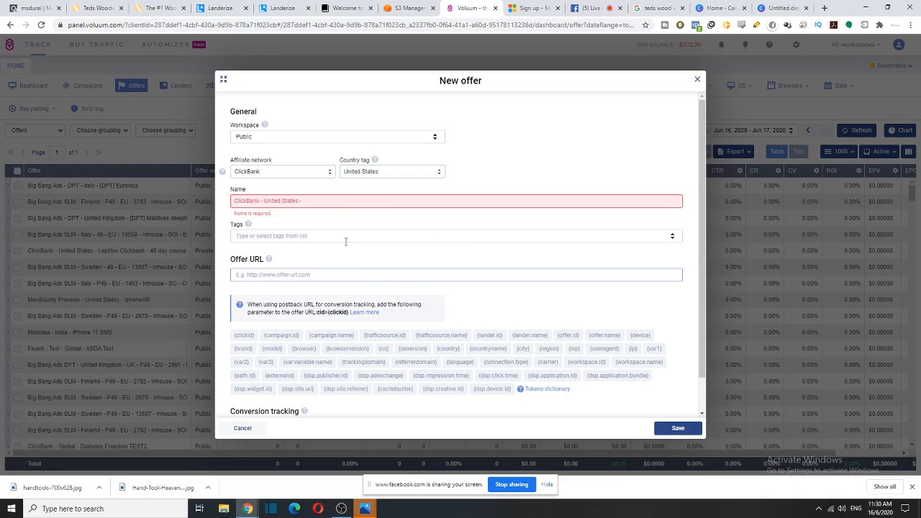
mouse_move(248, 509)
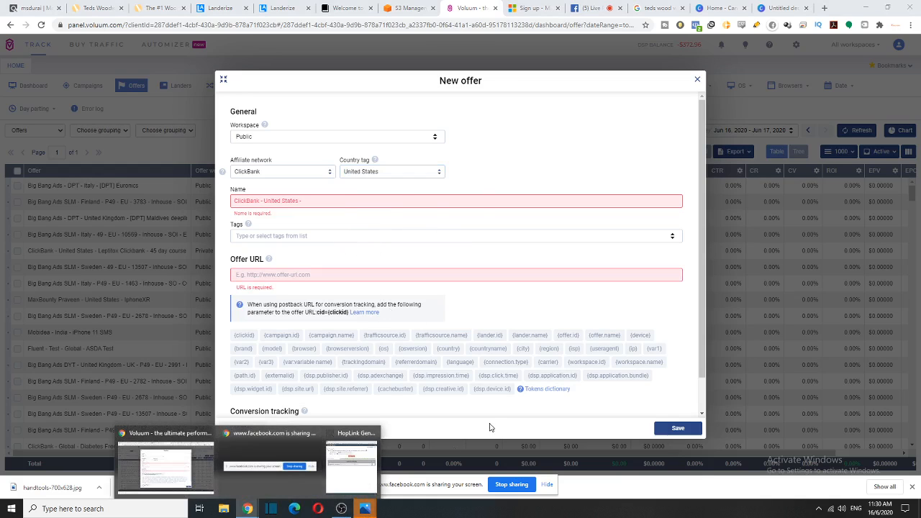
left_click(346, 475)
left_click(450, 256)
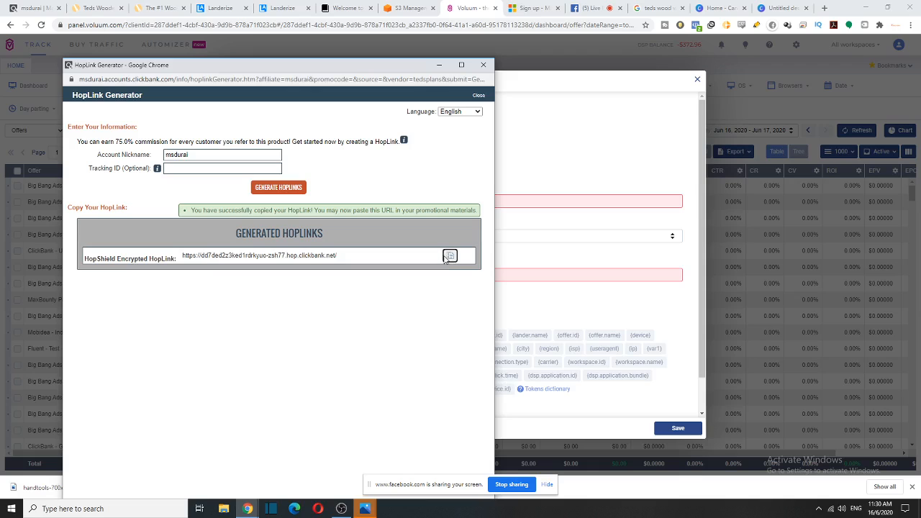
left_click(507, 276)
key("ctrl+v")
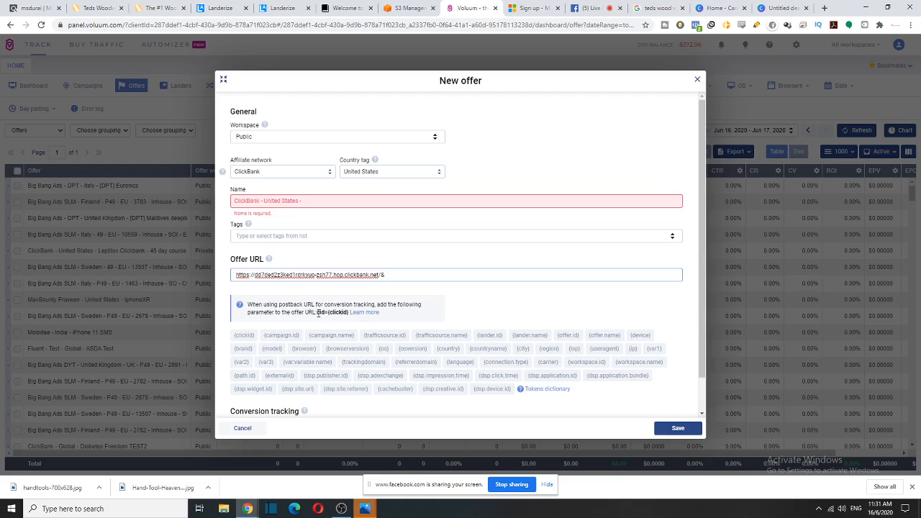
mouse_move(318, 315)
left_mouse_down()
mouse_move(342, 312)
mouse_move(323, 314)
left_mouse_up()
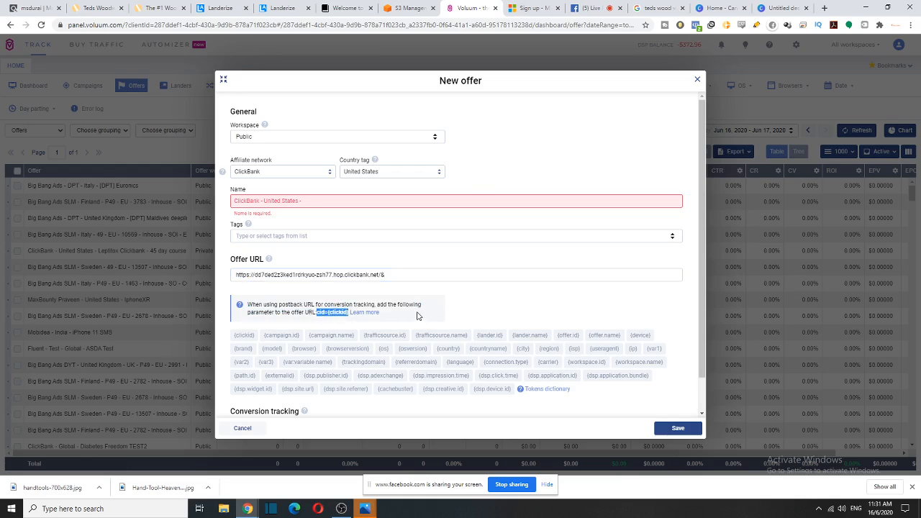
scroll(487, 319, "down", 1)
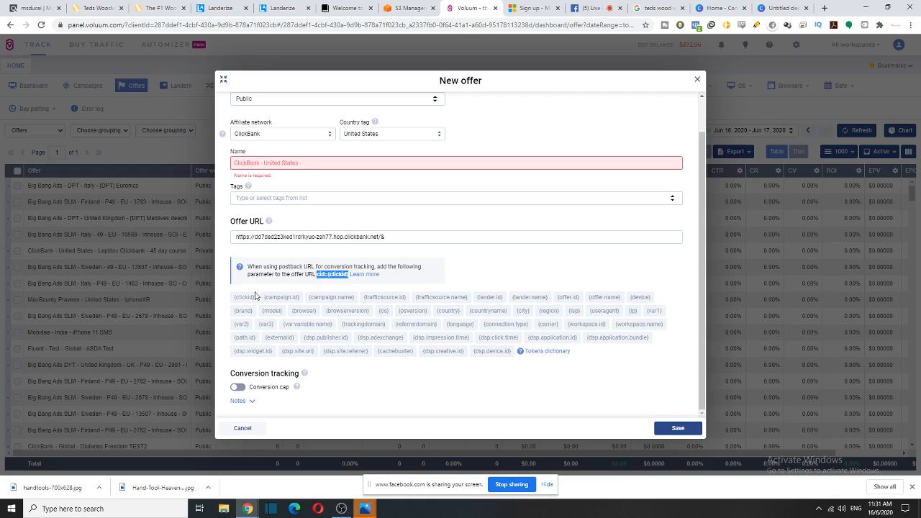
left_click(430, 230)
key("ctrl+v")
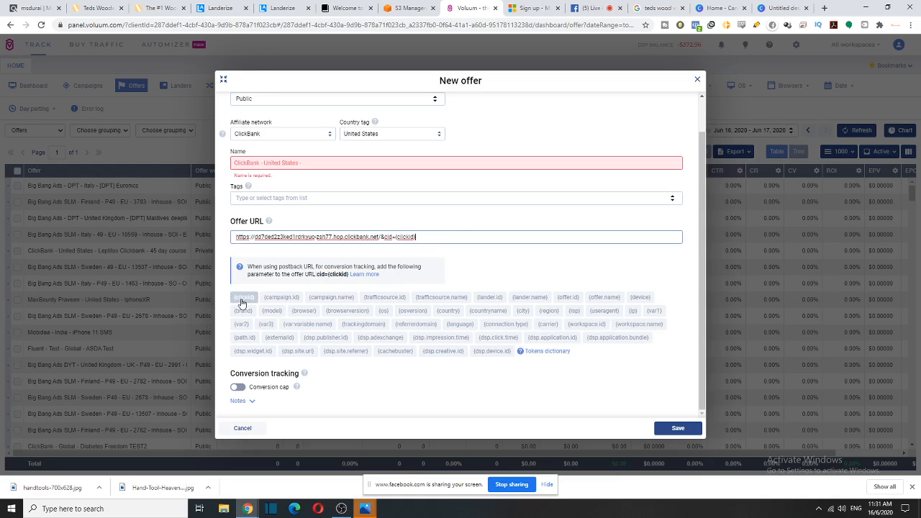
scroll(469, 275, "up", 1)
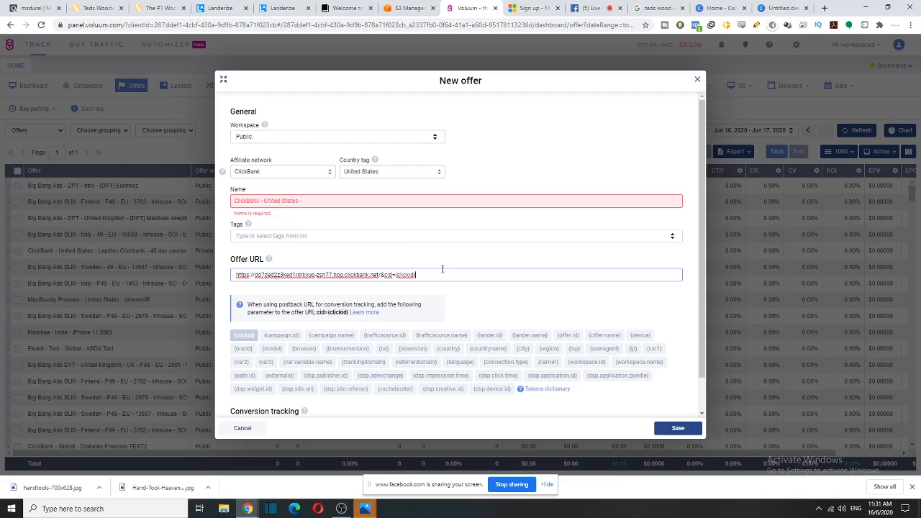
- Append 'TedsWoodWorking-Praveen' to the offer name and save the offer
left_click(315, 202)
type("Ted")
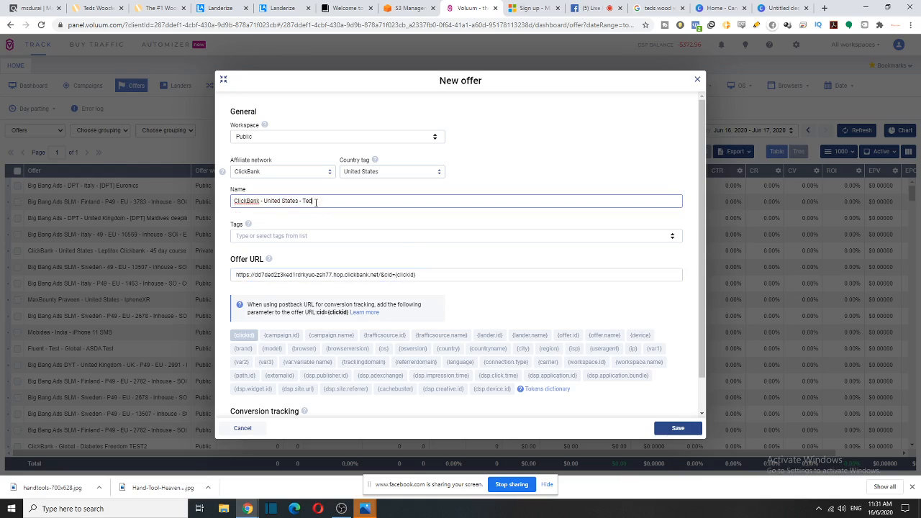
type("sWoodWorking-Praveen")
left_click(684, 428)
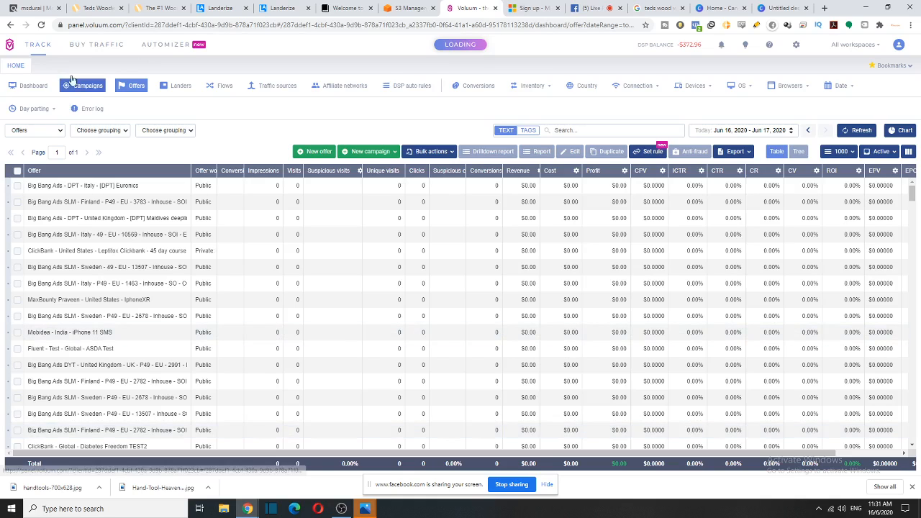
- Start a new standard lander tagged with the United States country
left_click(165, 86)
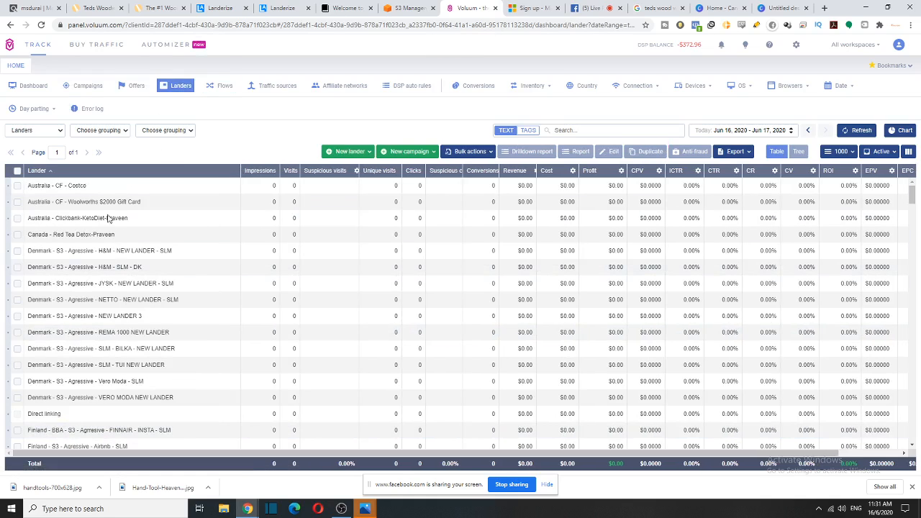
left_click(351, 152)
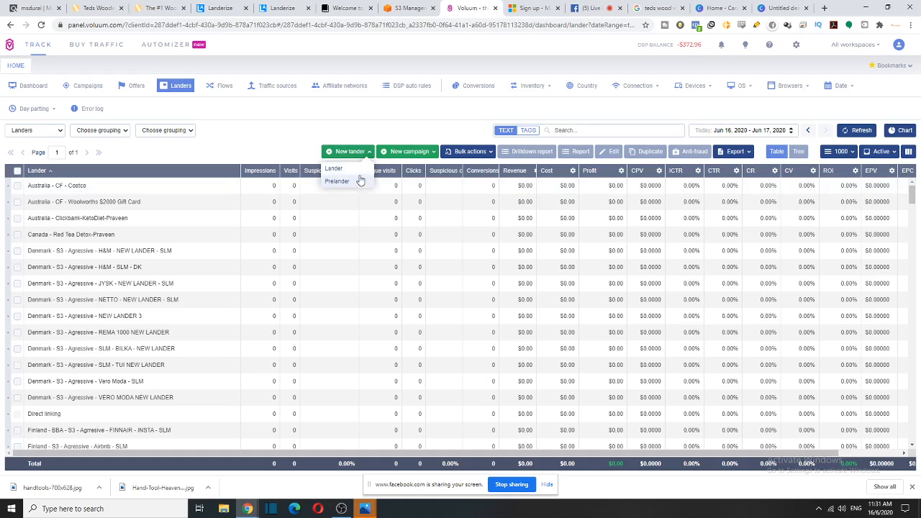
left_click(359, 174)
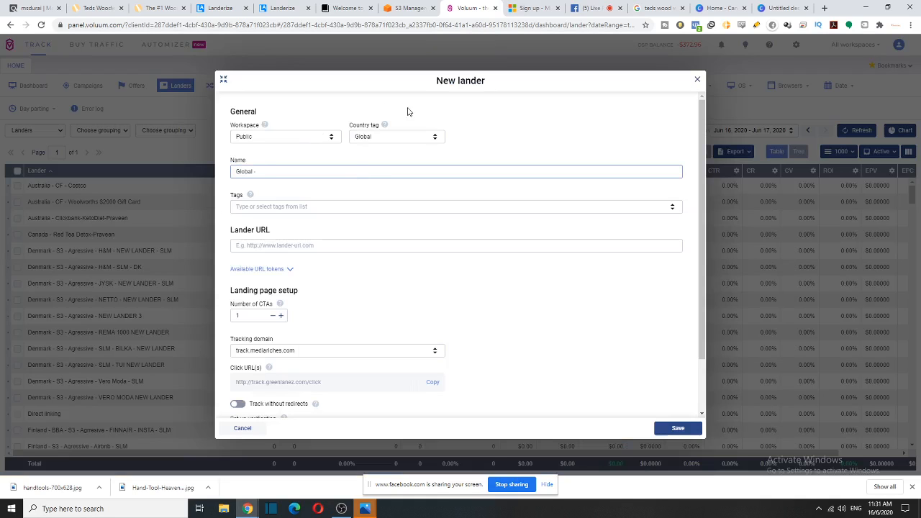
left_click(397, 135)
type("U")
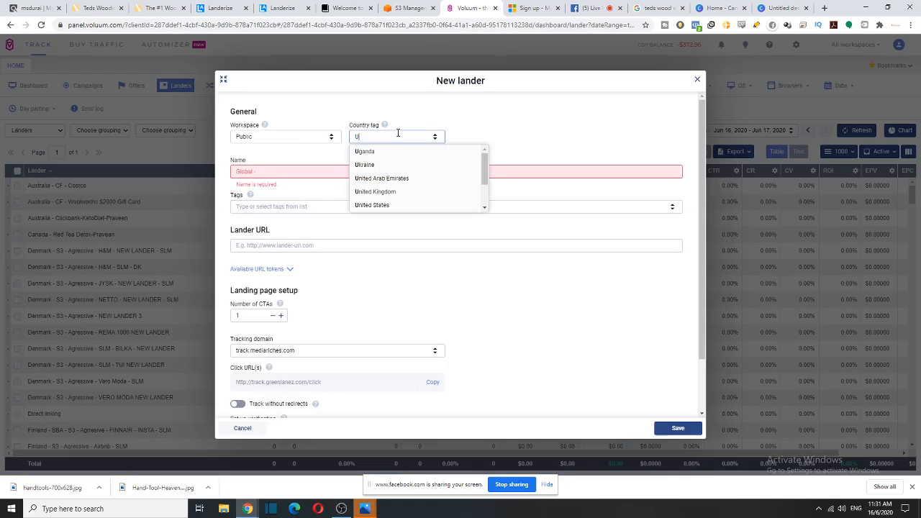
type("nited")
left_click(383, 179)
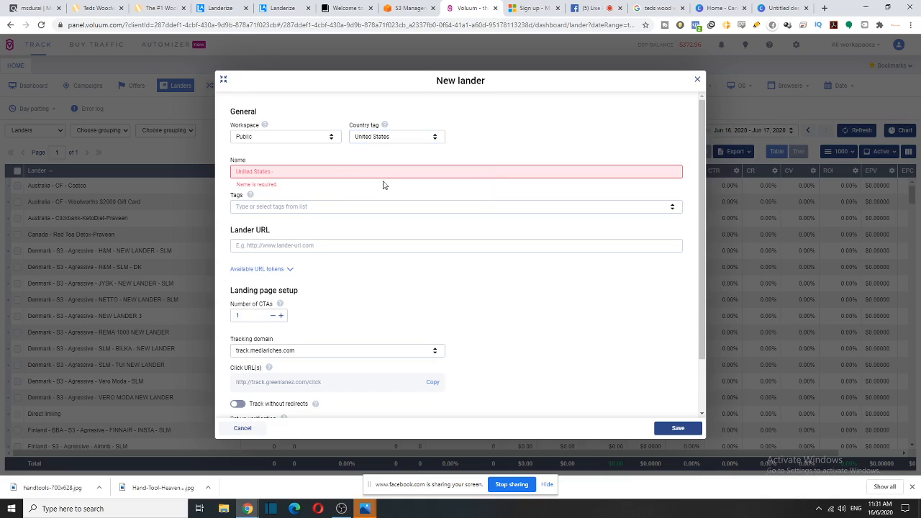
- Extend the lander name with 'Te' after its prefix
left_click(316, 175)
type("W")
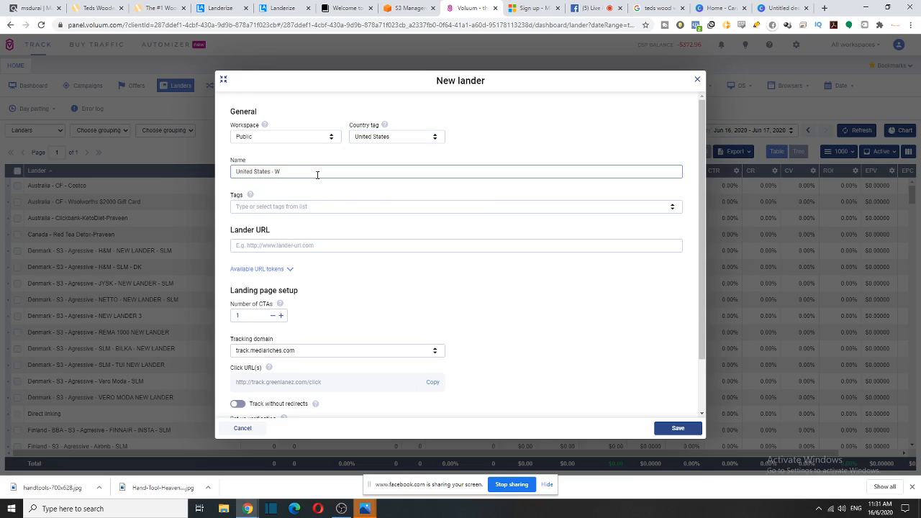
key("BackSpace")
type("TedsWoodWorking-Praveen")
left_click(309, 241)
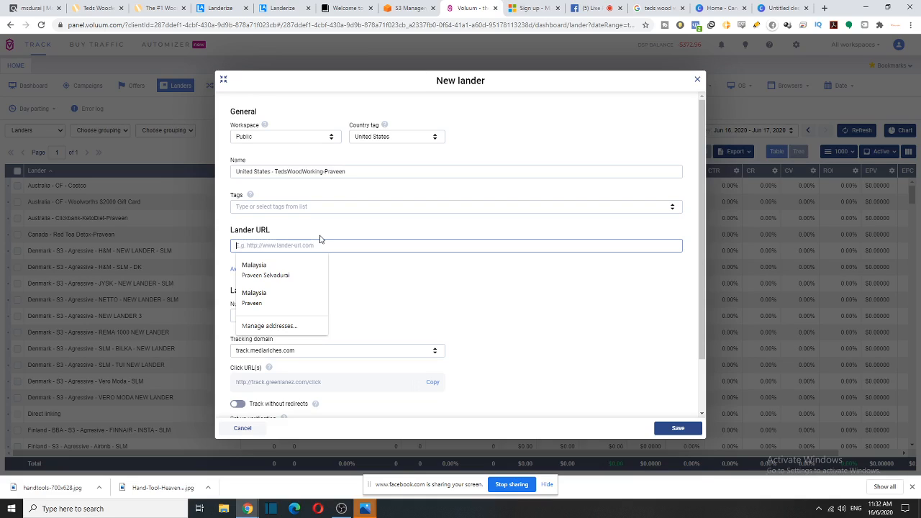
type("https://")
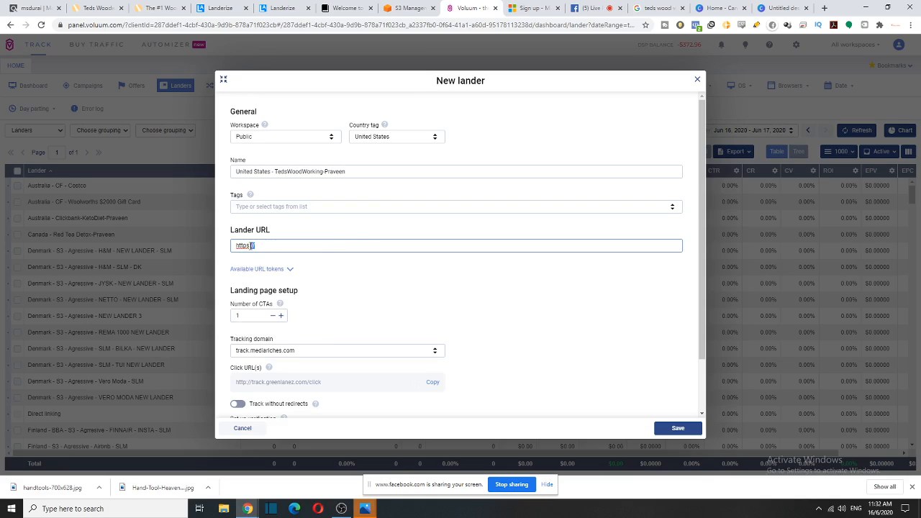
triple_click(251, 246)
left_click(262, 249)
left_click_drag(238, 244, 270, 244)
left_click(268, 248)
left_click(246, 246)
left_click(235, 249)
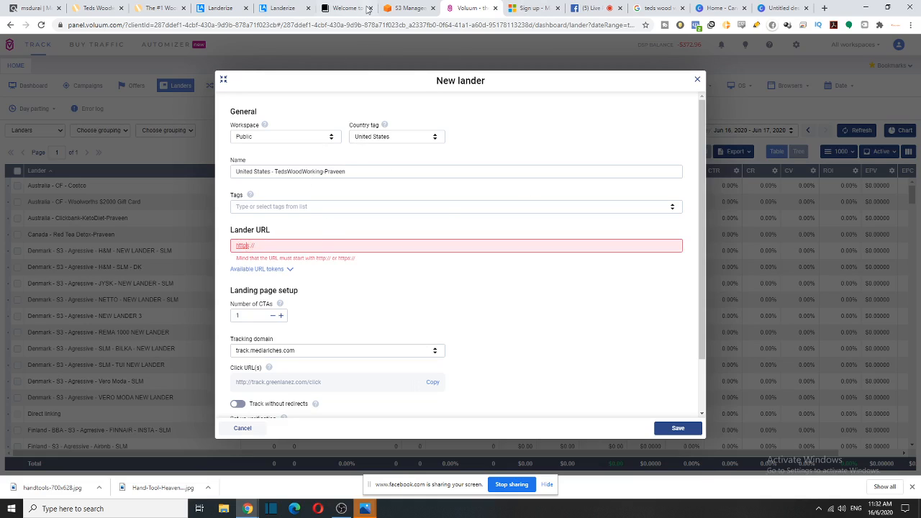
left_click(406, 7)
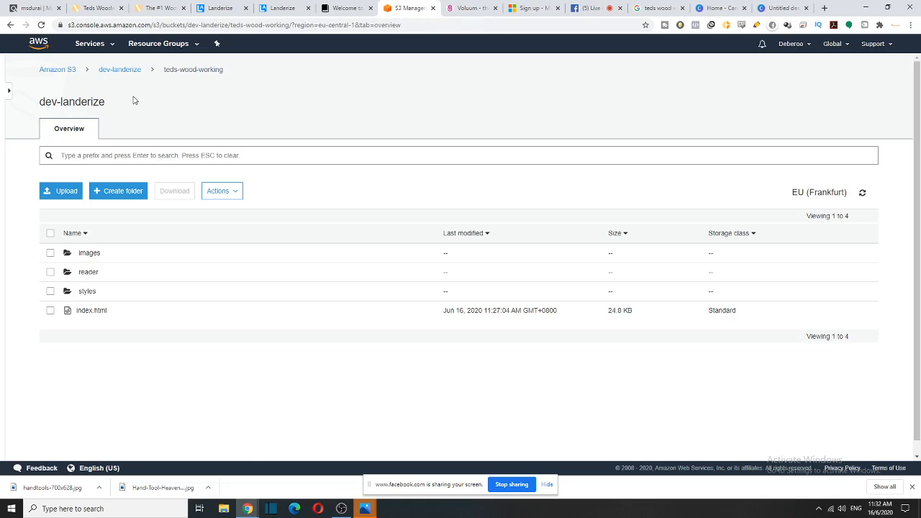
- Copy the bucket name dev-landerize into the Lander URL and drop its hyphen
left_click(121, 70)
left_click_drag(162, 70, 100, 69)
left_click(472, 8)
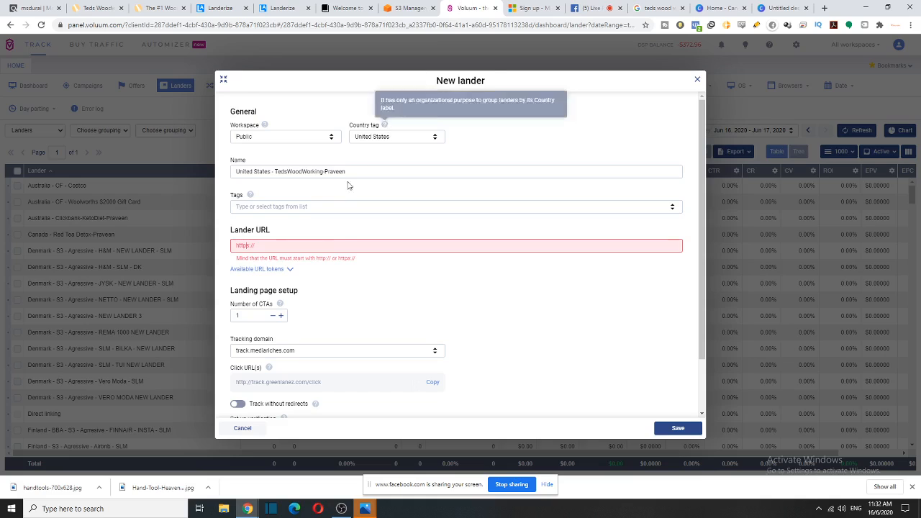
left_click(306, 246)
key("ctrl+v")
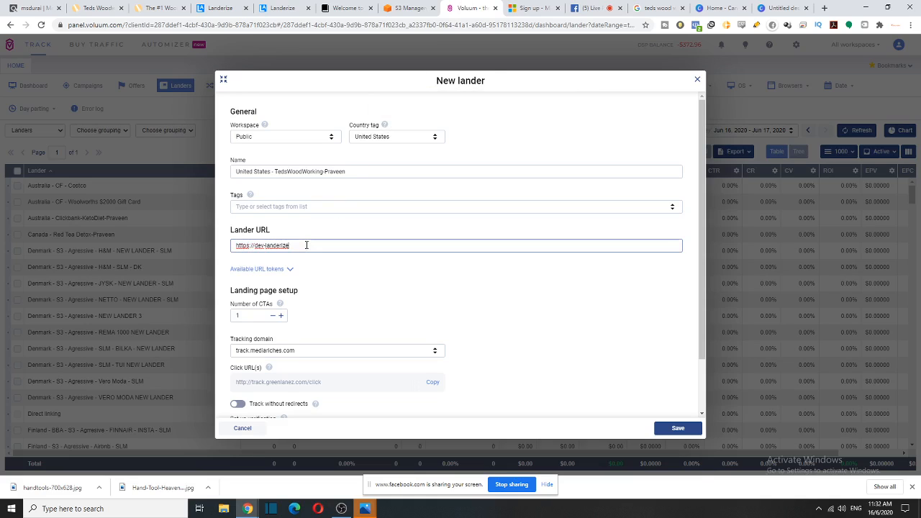
left_click(267, 246)
key("BackSpace")
- Add the teds-wood-working folder name from S3 to the Lander URL
left_click(399, 8)
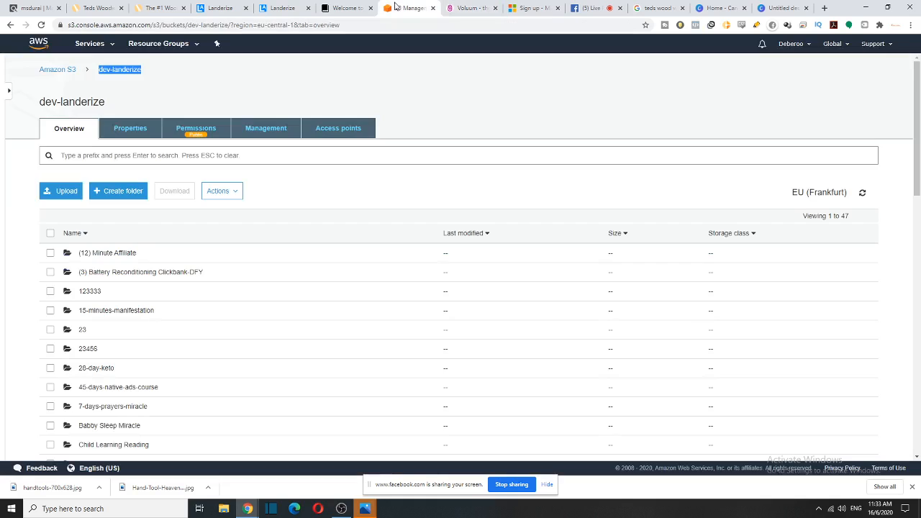
scroll(115, 341, "down", 7)
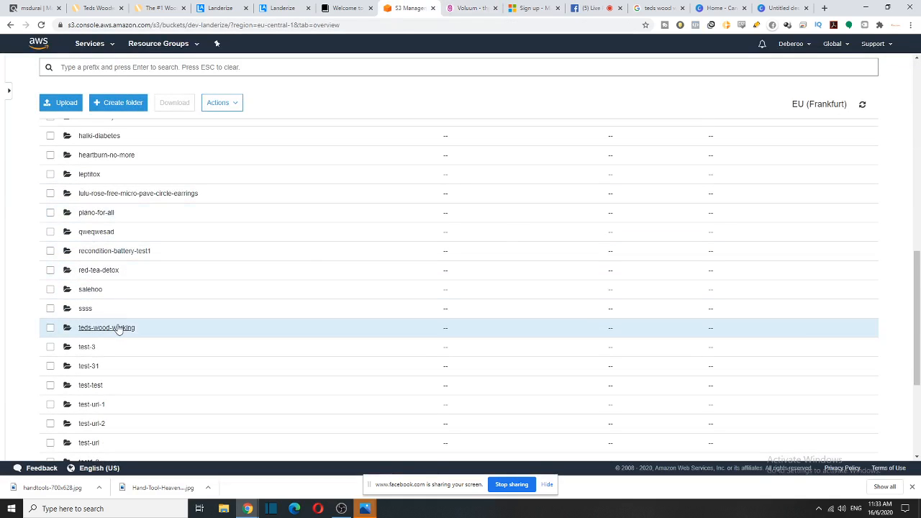
left_click(115, 328)
left_click_drag(225, 70, 165, 71)
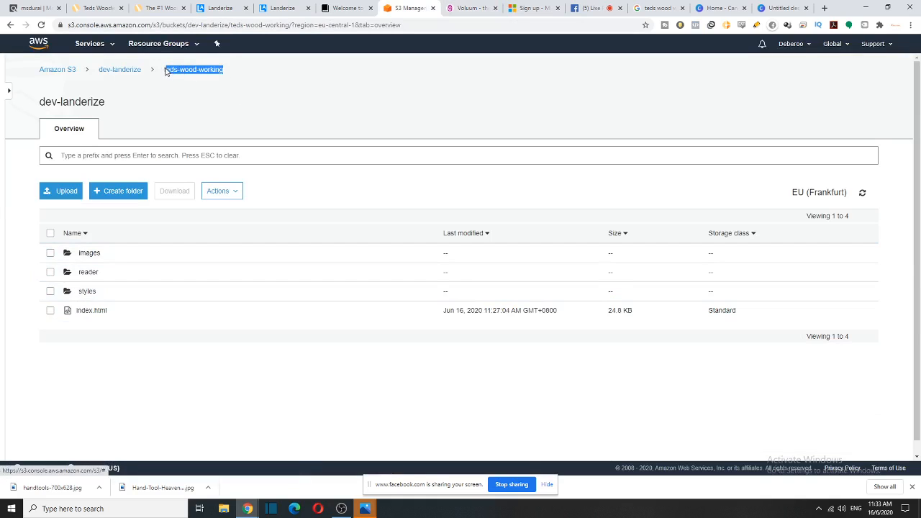
left_click(469, 8)
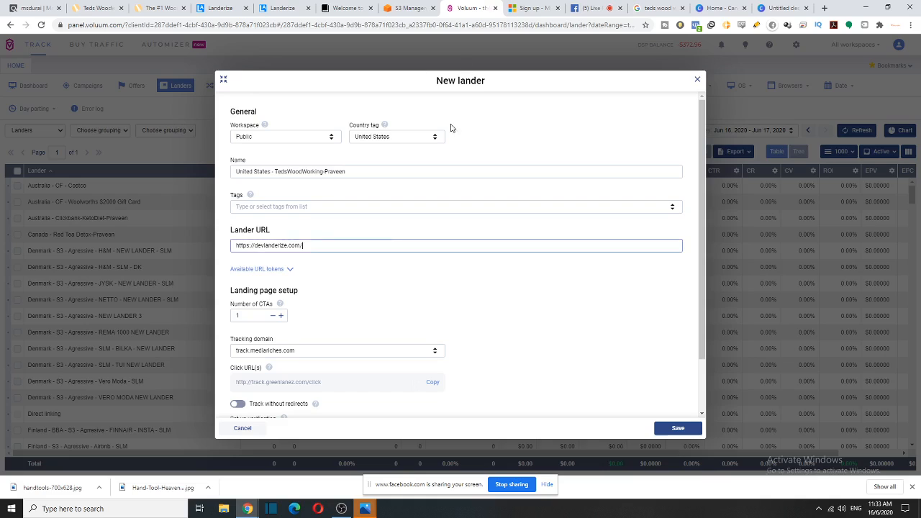
key("ctrl+v")
left_click(328, 246)
left_click(361, 247)
- Correct the file name to index.html and verify it against the S3 folder
left_click(371, 245)
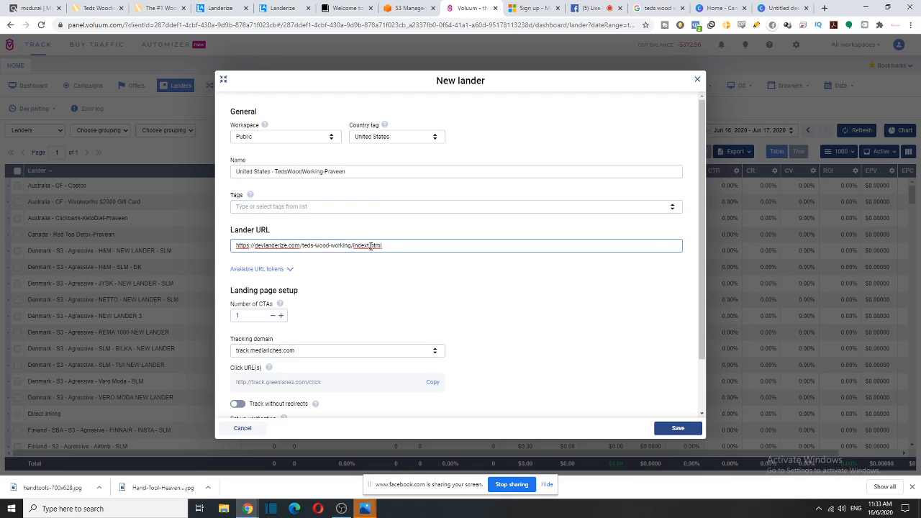
key("BackSpace")
type(".")
left_click_drag(253, 246, 235, 247)
left_click_drag(395, 246, 355, 247)
left_click(395, 7)
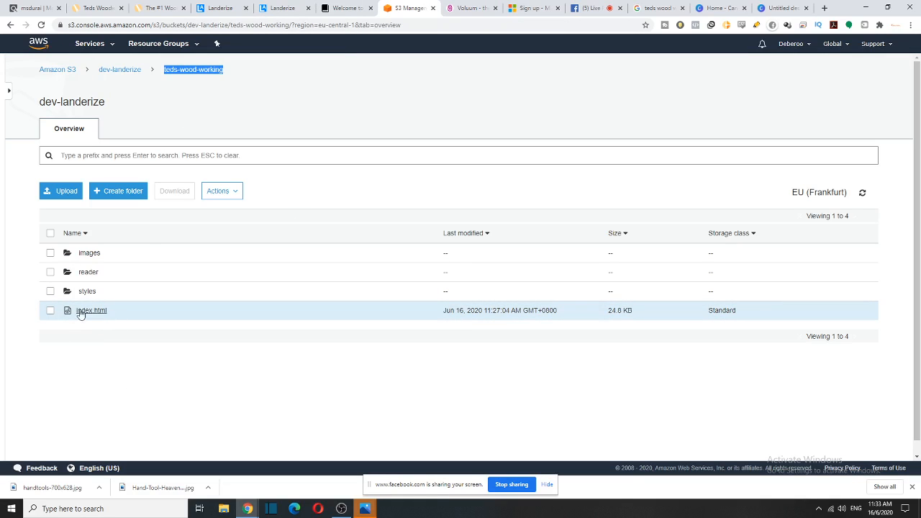
left_click(458, 6)
scroll(422, 287, "down", 3)
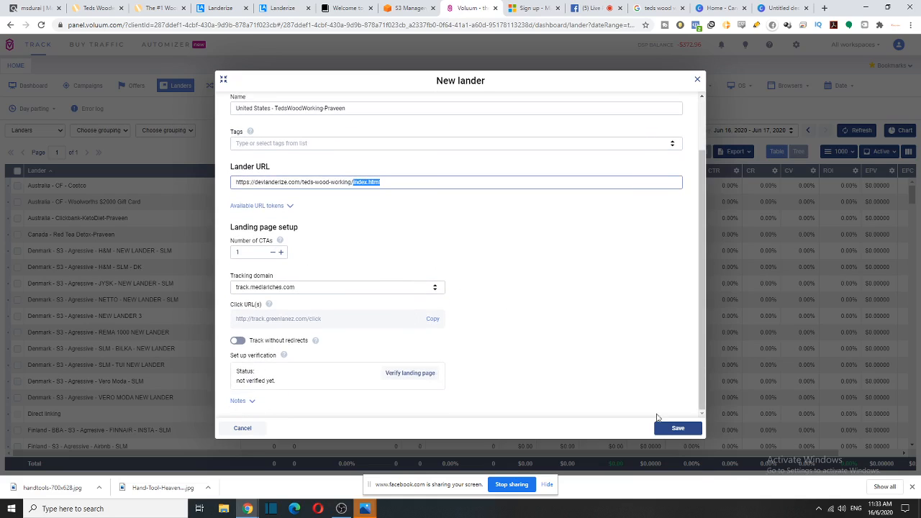
- Save the Teds Wood Working lander and begin a new campaign from the Campaigns list
left_click(677, 429)
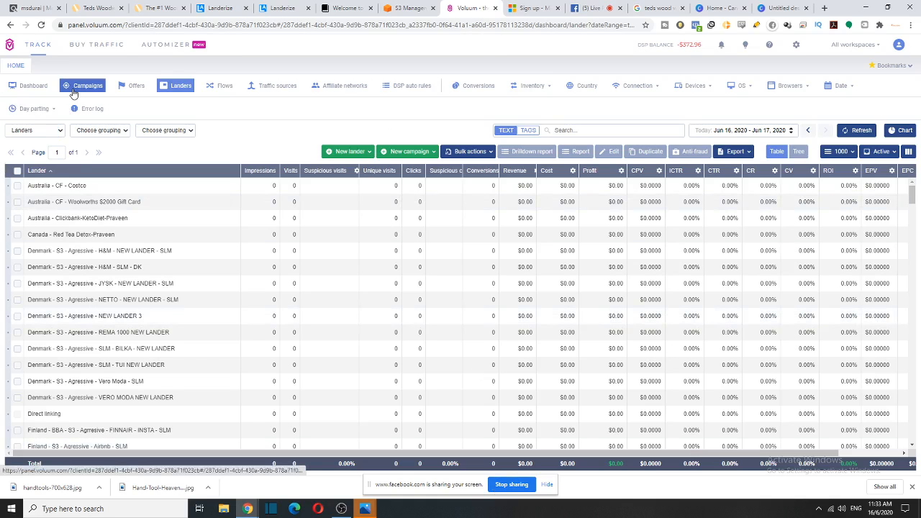
left_click(72, 94)
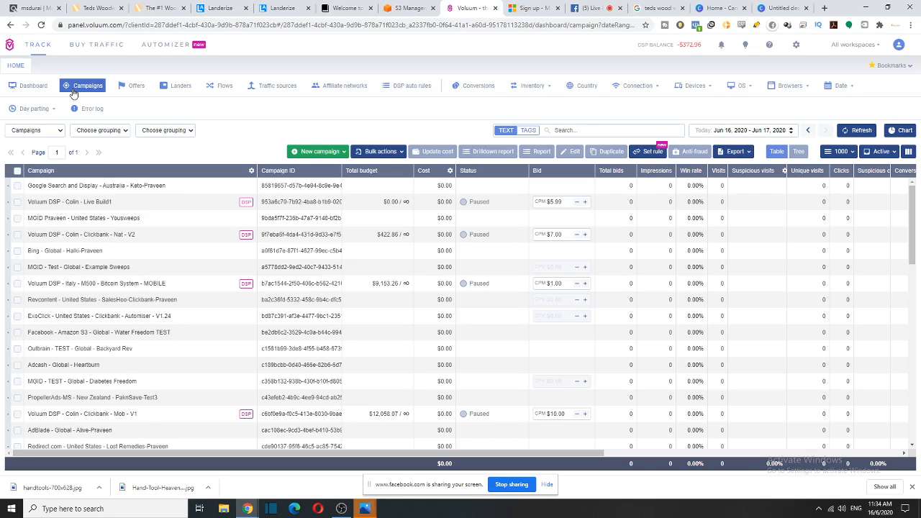
left_click(323, 154)
- Create the campaign in the Private workspace with Bing as traffic source
left_click(319, 184)
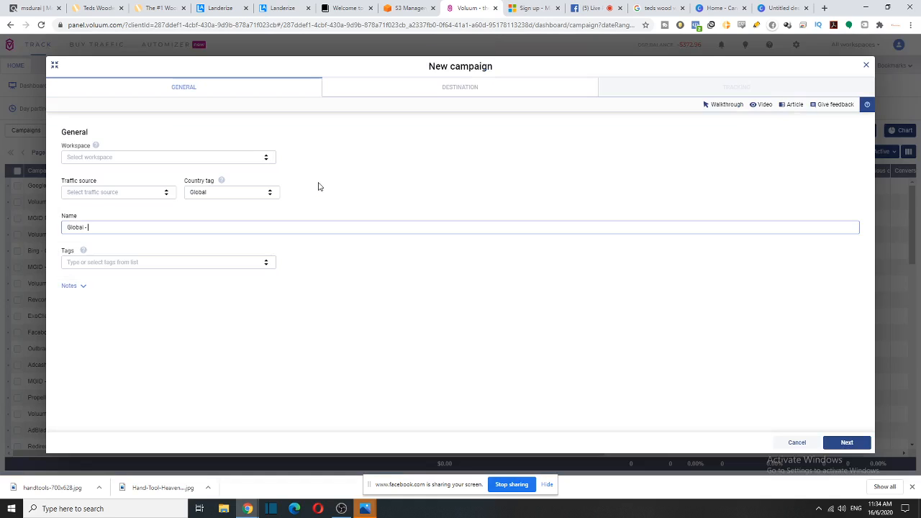
left_click(267, 162)
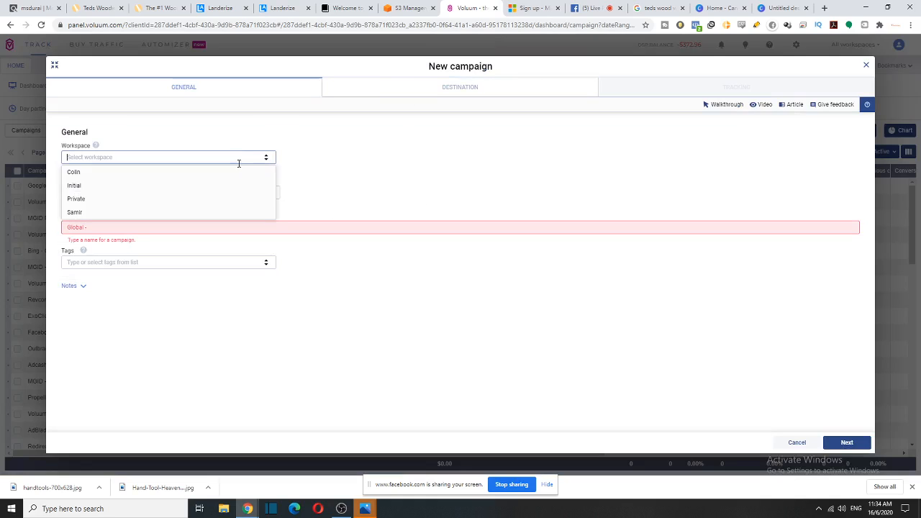
left_click(194, 205)
left_click(144, 191)
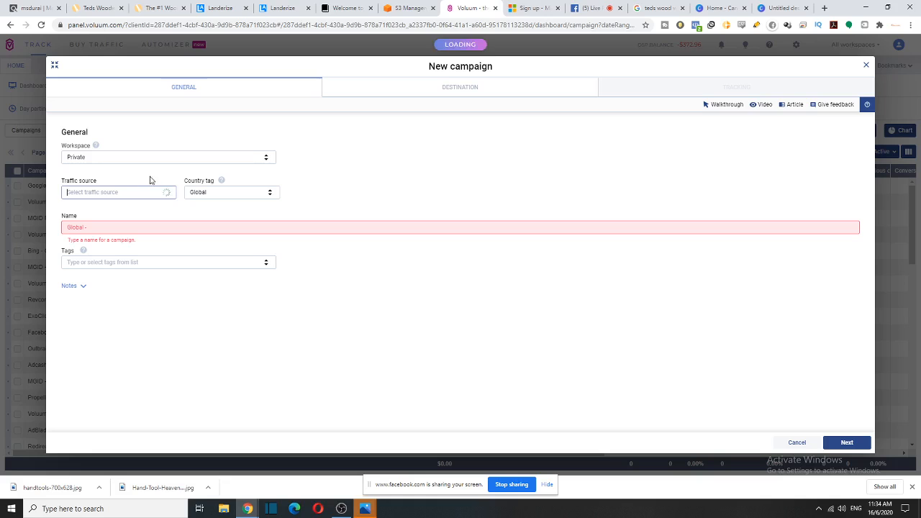
type("Bi")
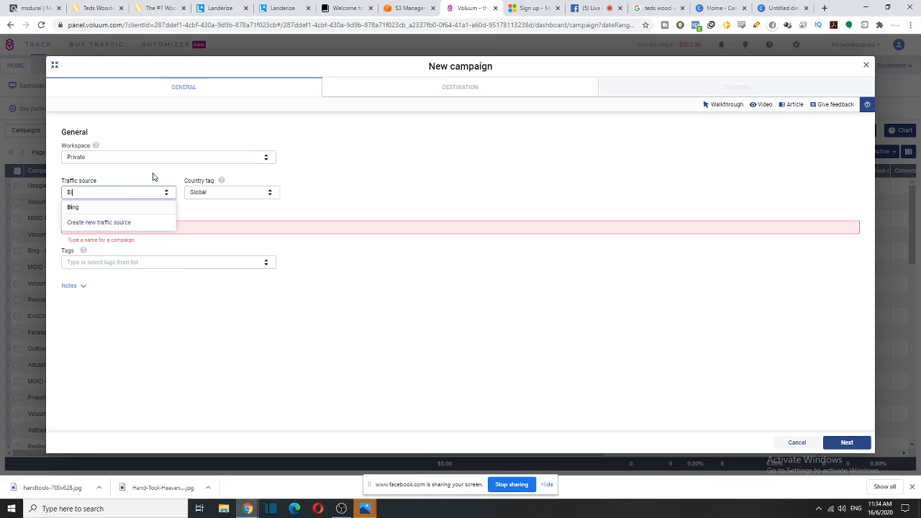
left_click(90, 208)
- Tag the campaign United States and complete its name
left_click(218, 190)
type("Unite")
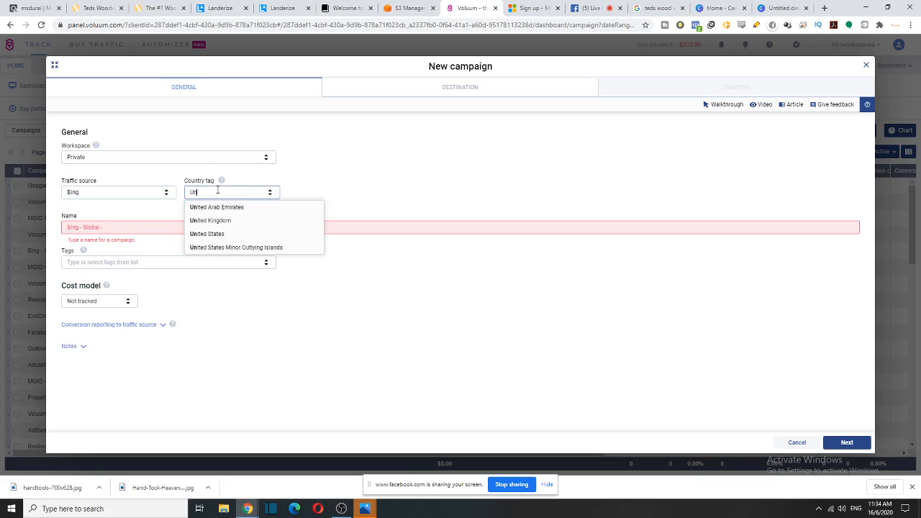
left_click(216, 234)
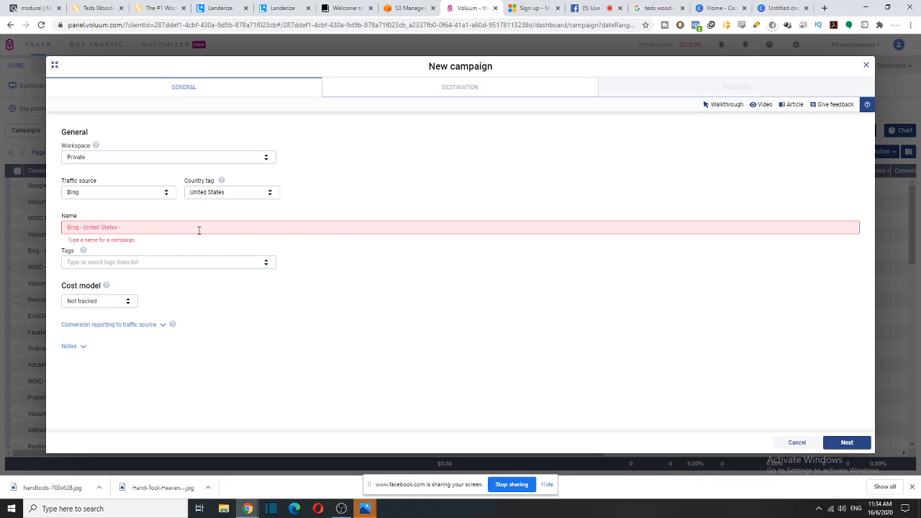
left_click(193, 228)
type("1")
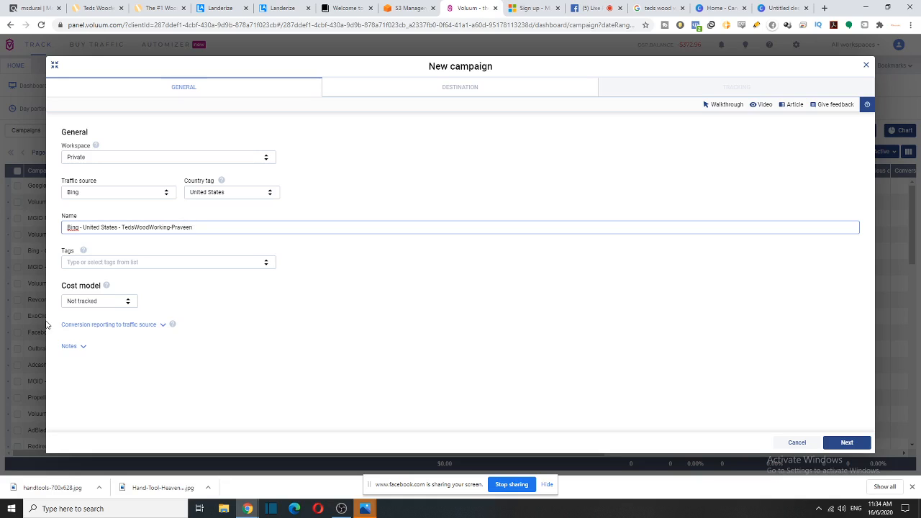
left_click_drag(194, 228, 0, 252)
key("ctrl+c")
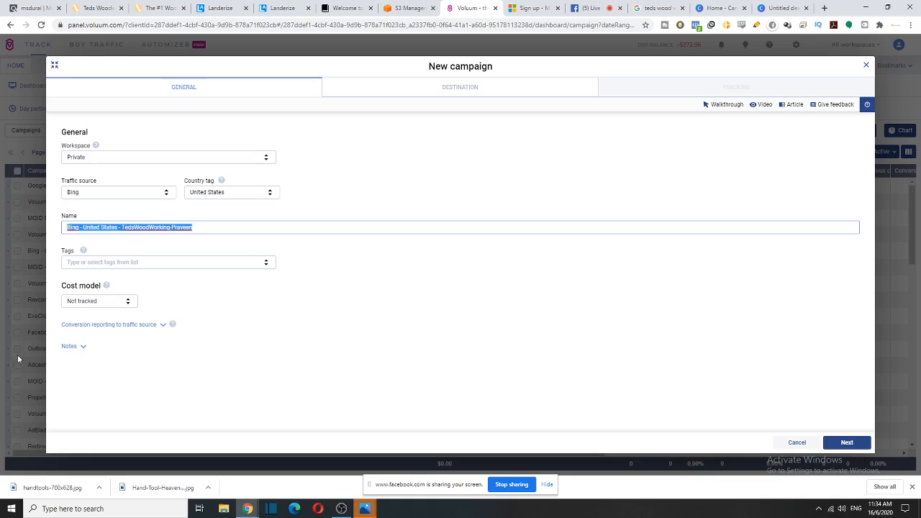
left_click_drag(66, 287, 101, 287)
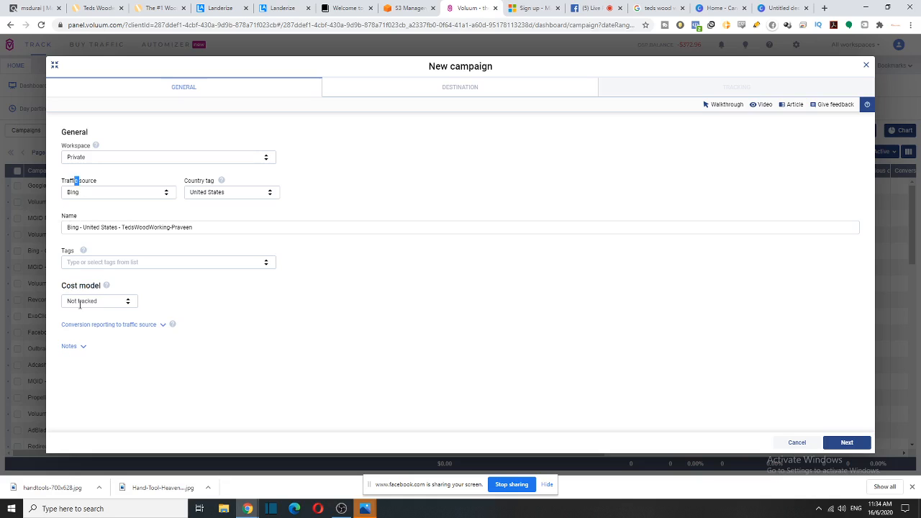
- Compare Auto (CPI) and CPC cost models, keep Not tracked, and continue
left_click(130, 303)
scroll(124, 346, "down", 1)
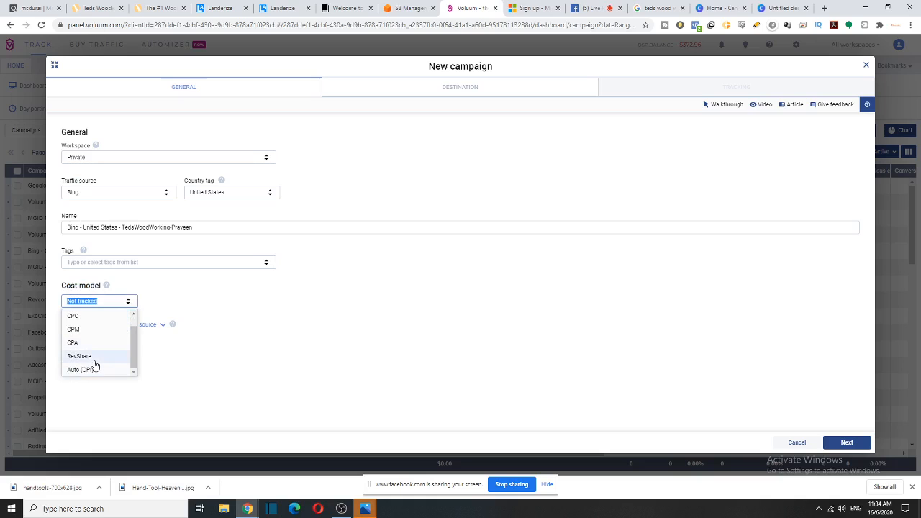
scroll(101, 364, "up", 1)
left_click(102, 318)
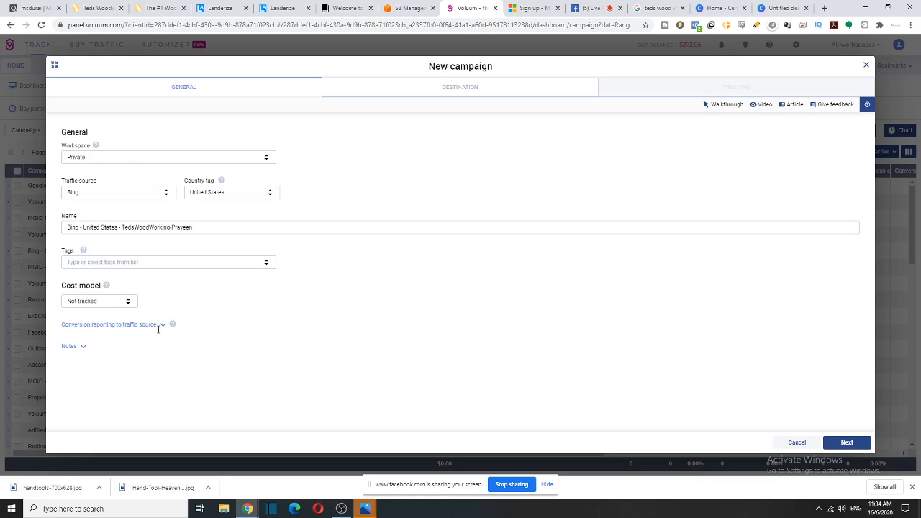
left_click(134, 302)
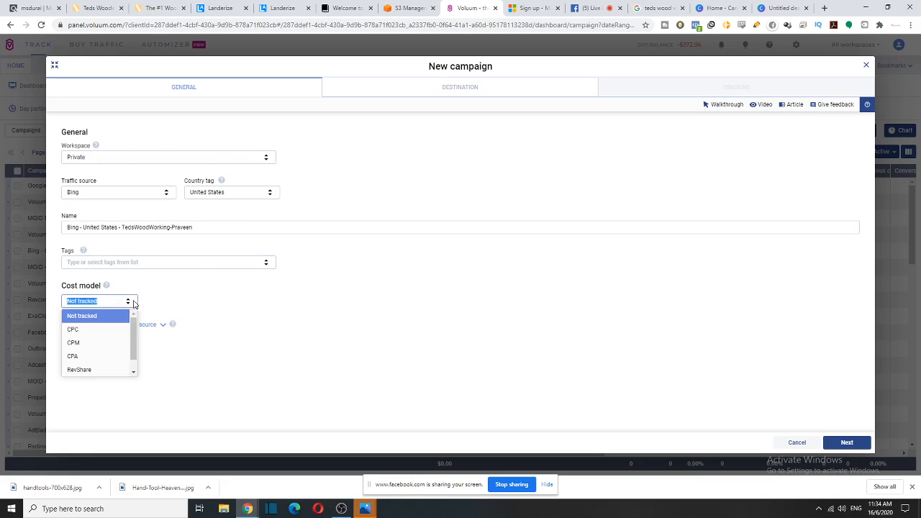
scroll(90, 360, "down", 1)
left_click(87, 371)
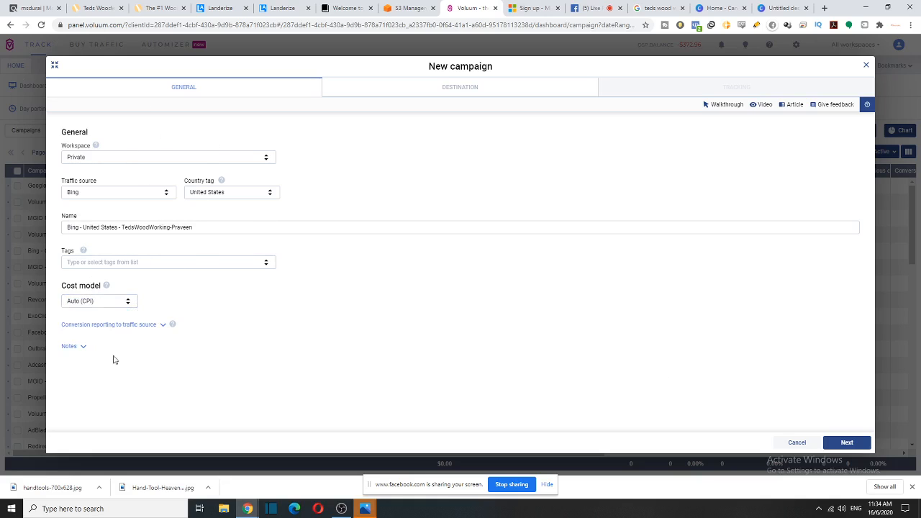
left_click(127, 302)
left_click(103, 317)
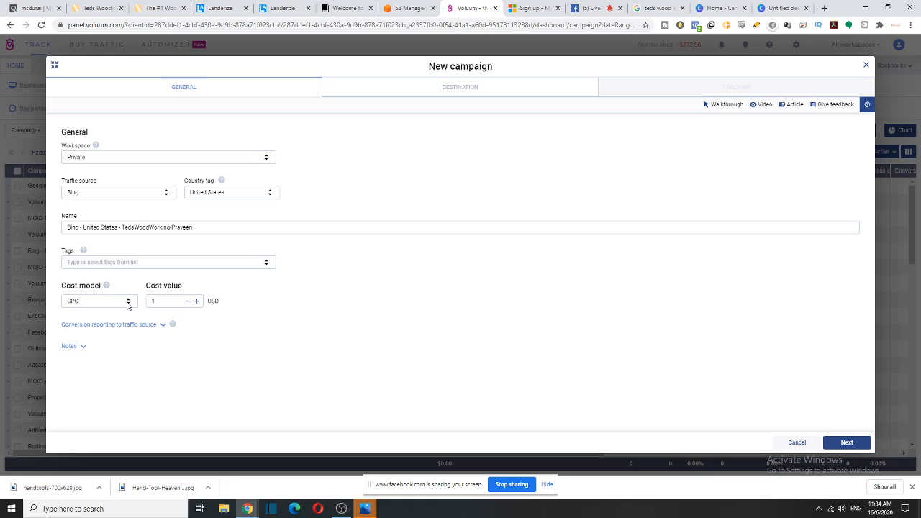
left_click(128, 303)
scroll(101, 335, "up", 1)
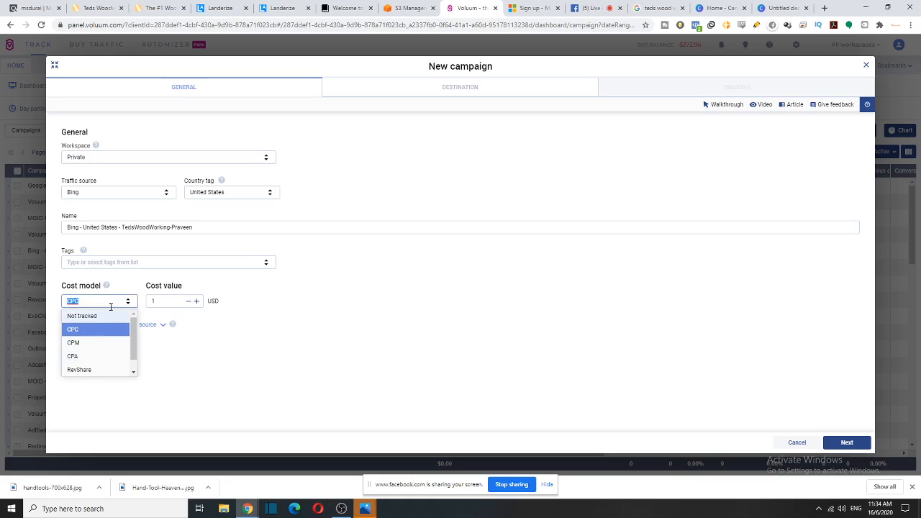
left_click(101, 317)
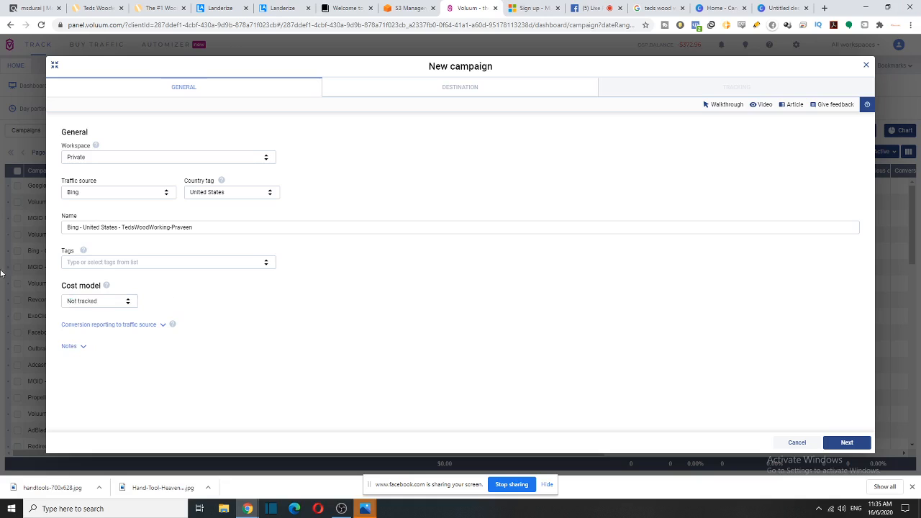
left_click(857, 447)
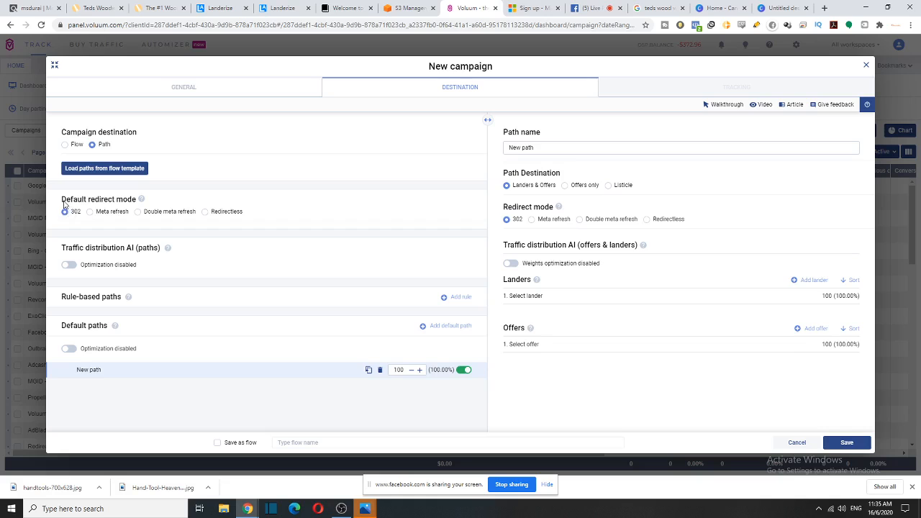
- Set both redirect modes to Double meta refresh and name the path after the campaign
left_click_drag(63, 204, 129, 200)
left_click(142, 219)
left_click(139, 212)
left_click_drag(504, 211, 571, 226)
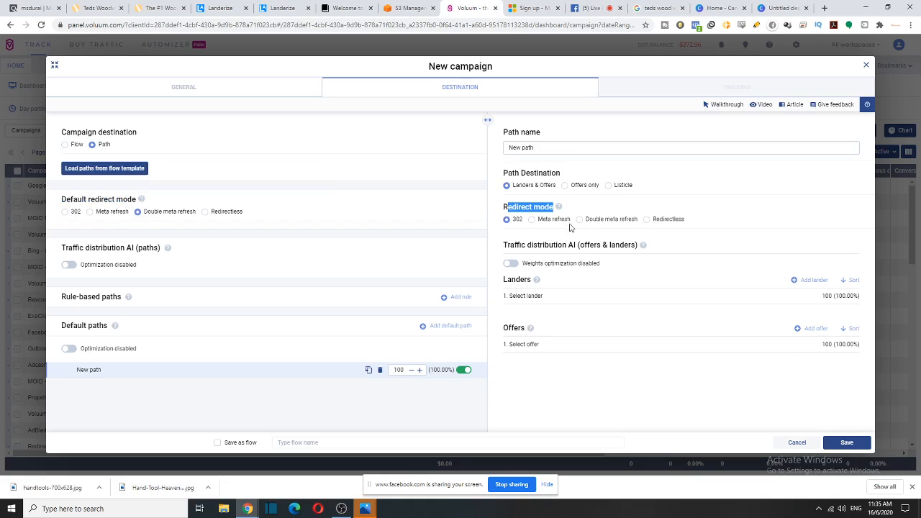
left_click(580, 219)
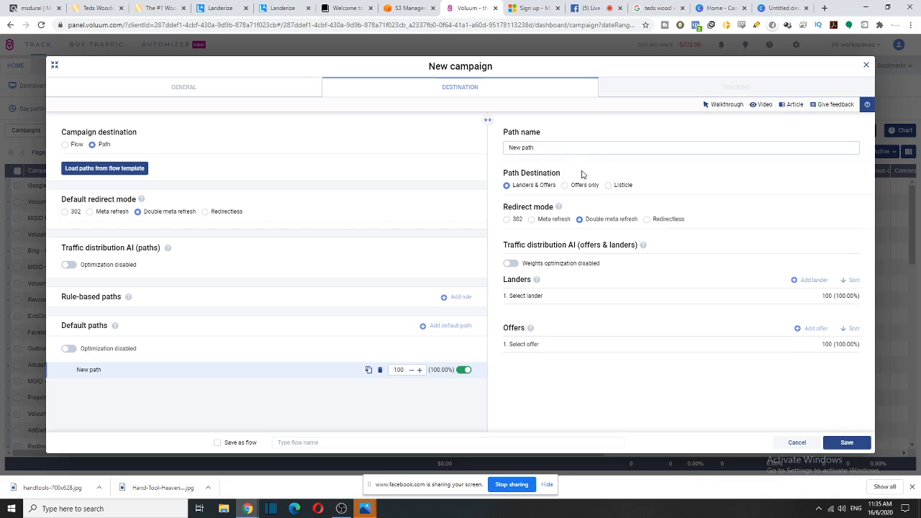
left_click_drag(580, 147, 406, 167)
key("ctrl+v")
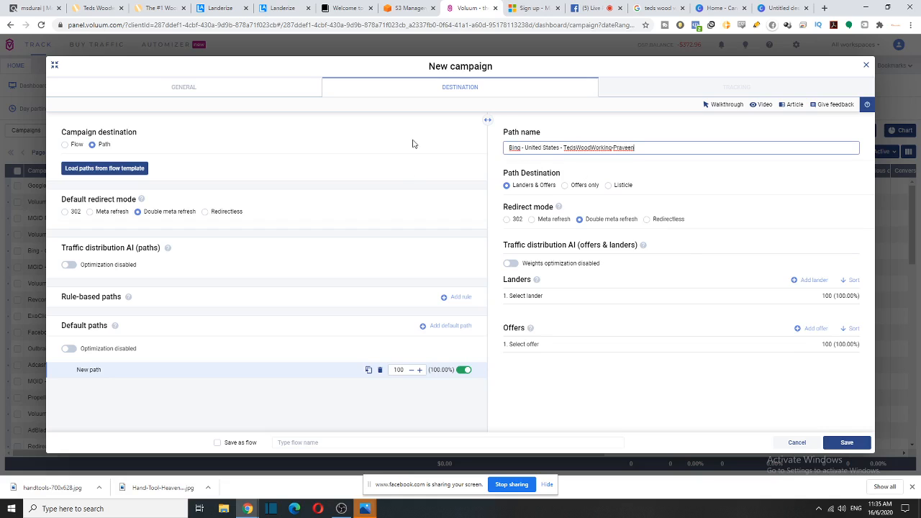
- Route the path to the TedsWoodWorking lander and ClickBank offer, then save the campaign
left_click(574, 297)
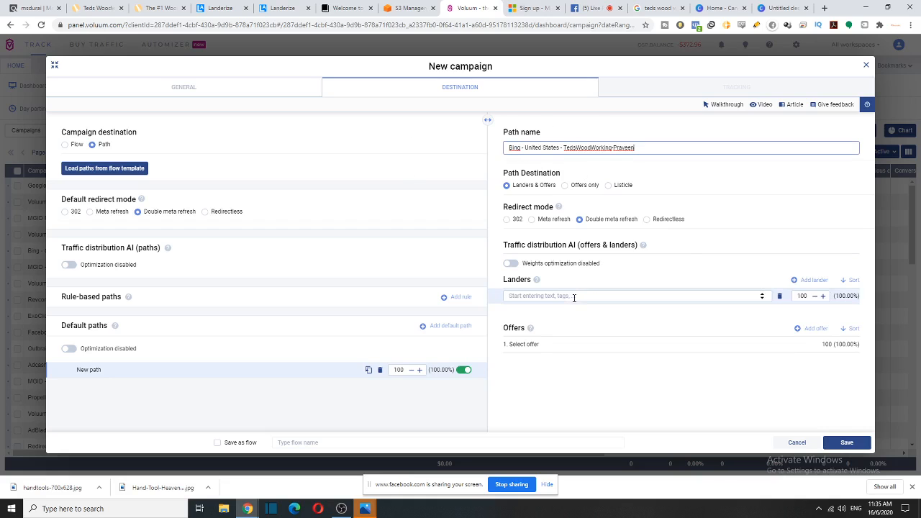
left_click(574, 297)
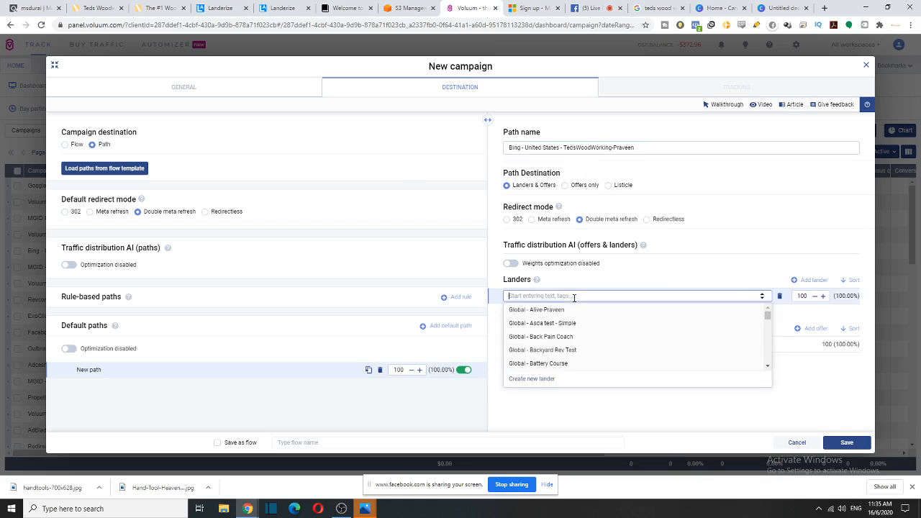
type("tedsw")
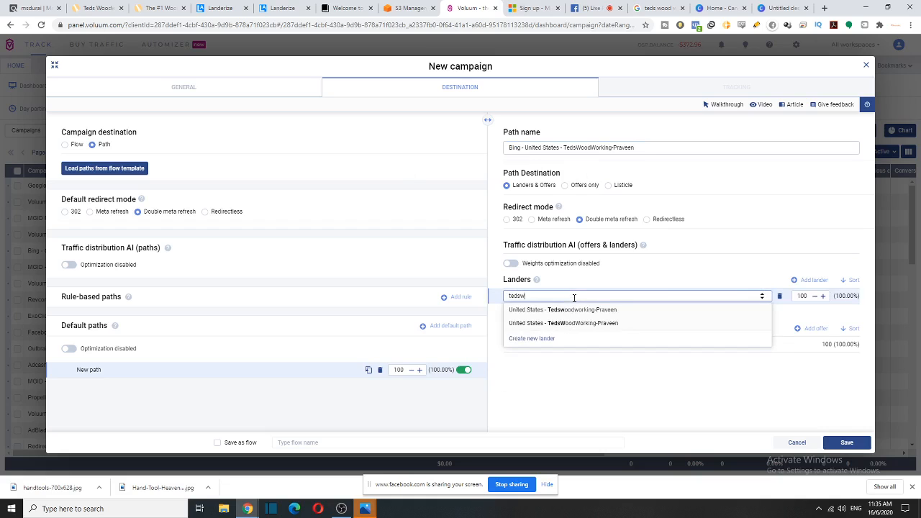
left_click(607, 326)
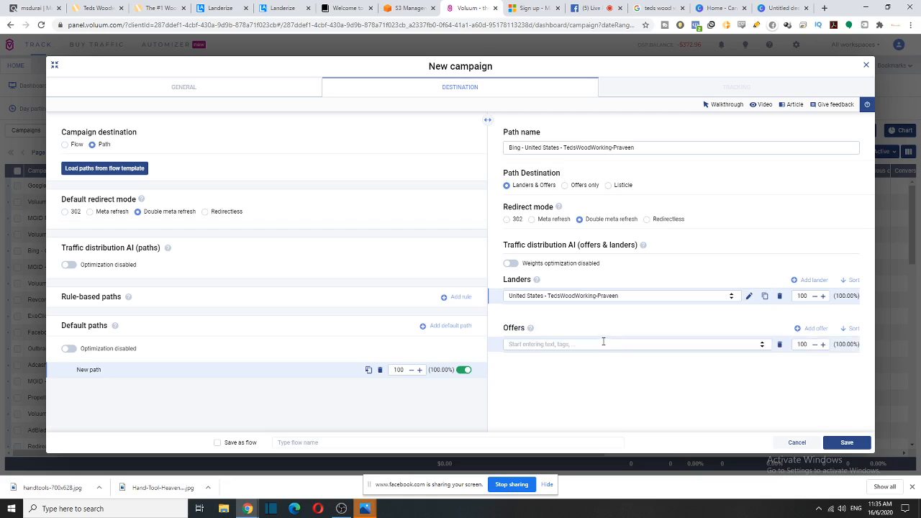
type("teds")
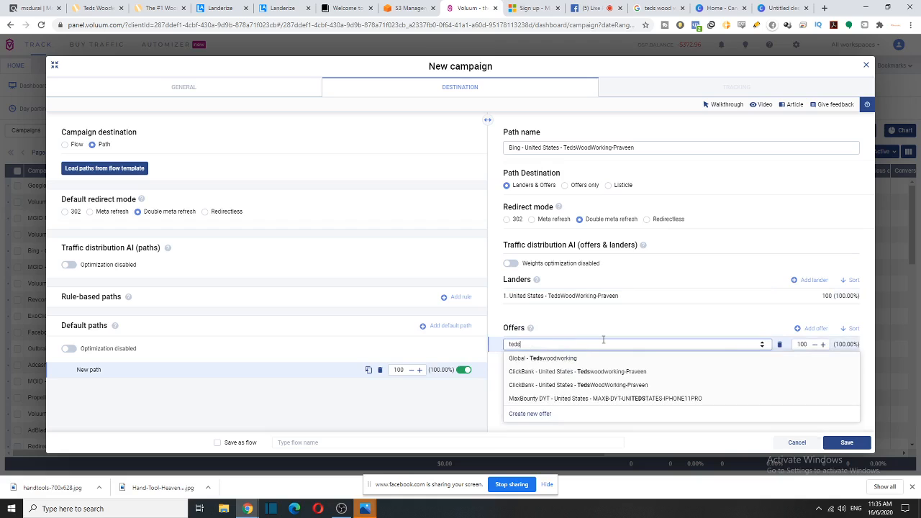
left_click(635, 387)
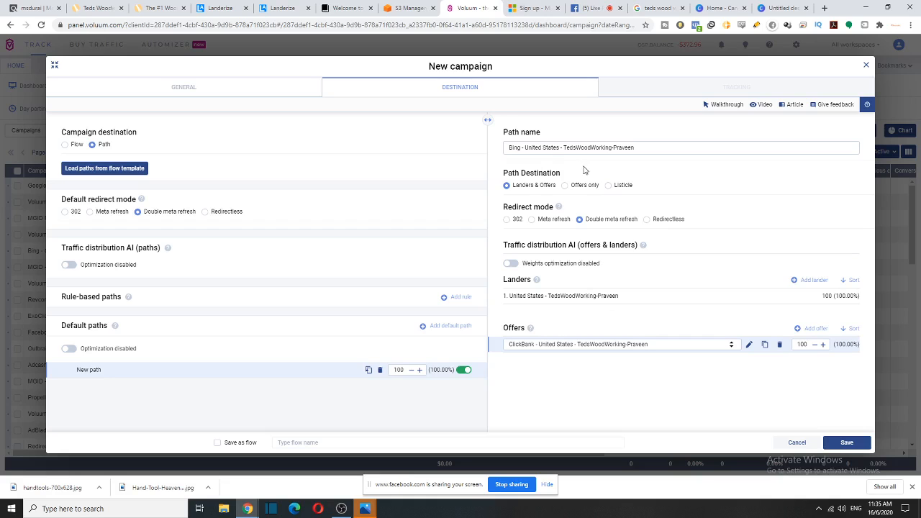
left_click(841, 446)
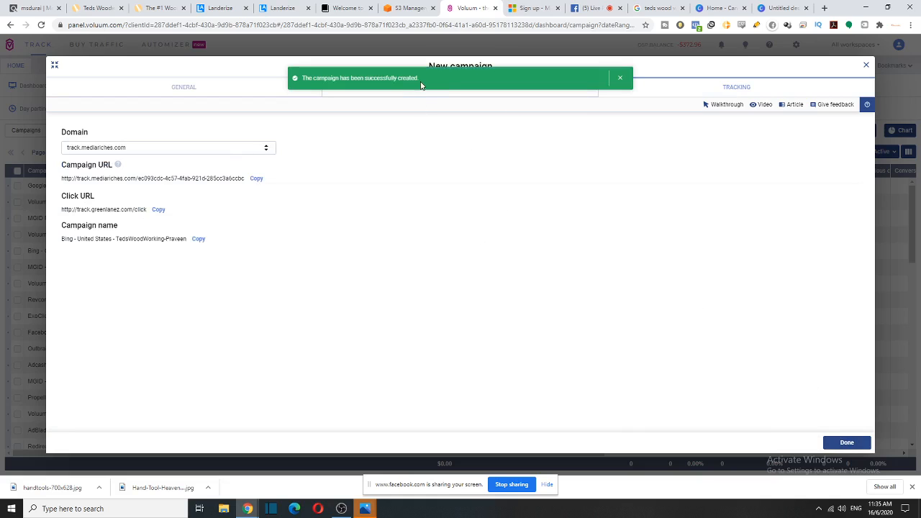
- Review the campaign-created confirmation and the Click URL on track.mediariches.com
triple_click(304, 79)
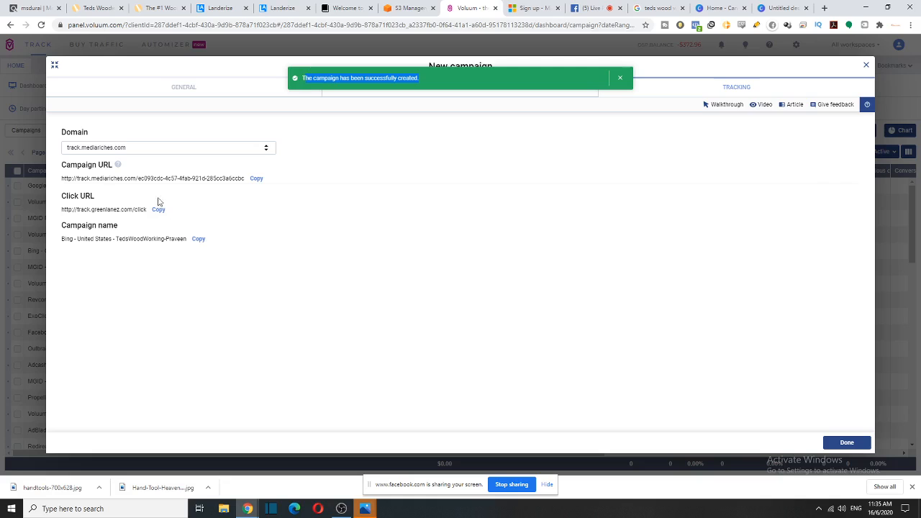
left_click_drag(59, 198, 108, 195)
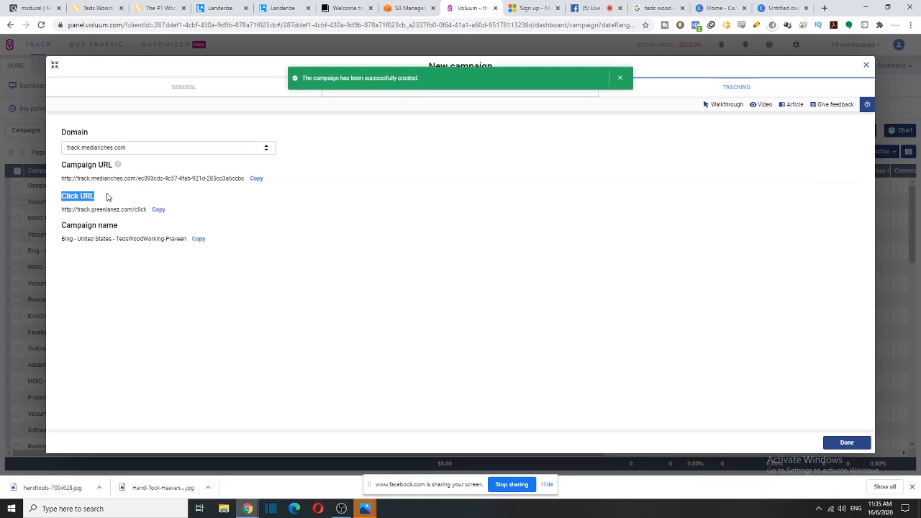
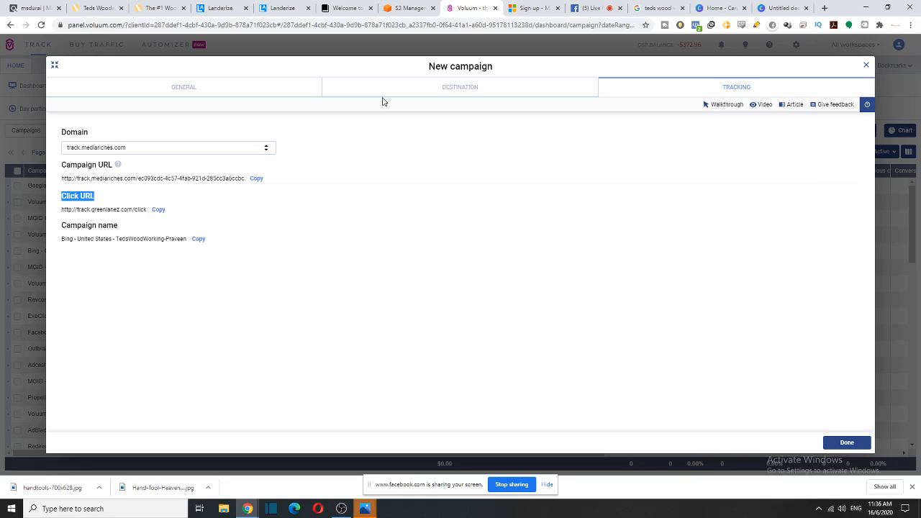
- Check the teds-wood-working landing page in Landerize, then return to the new Voluum campaign
left_click(215, 8)
left_click(291, 7)
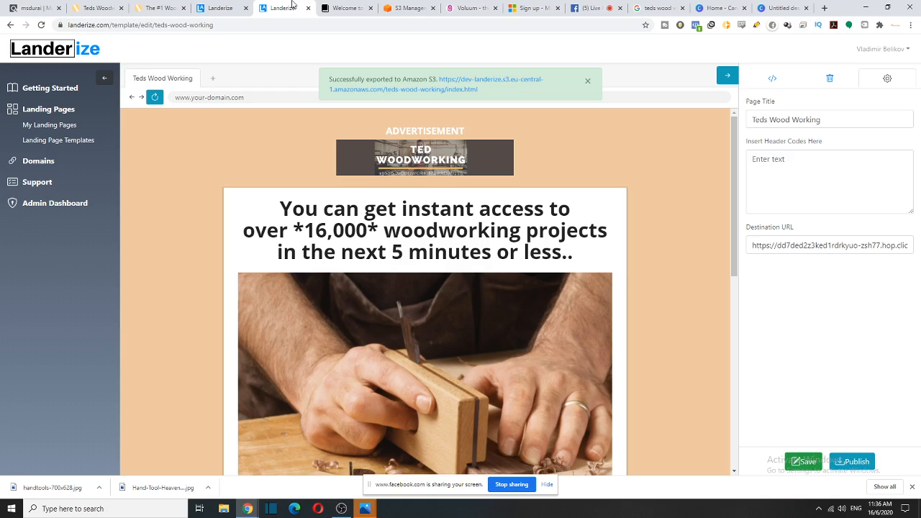
left_click(487, 5)
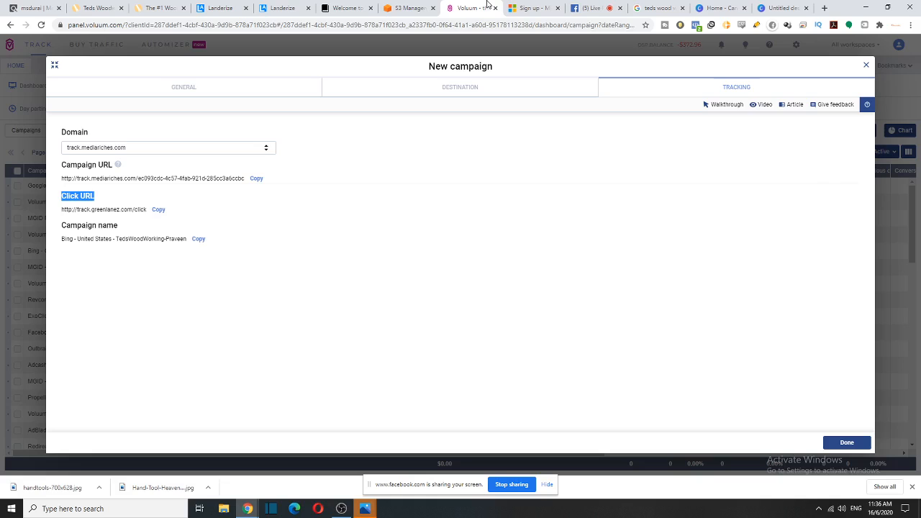
- Review the Microsoft Advertising sign-up form and create the advertising account
left_click(532, 8)
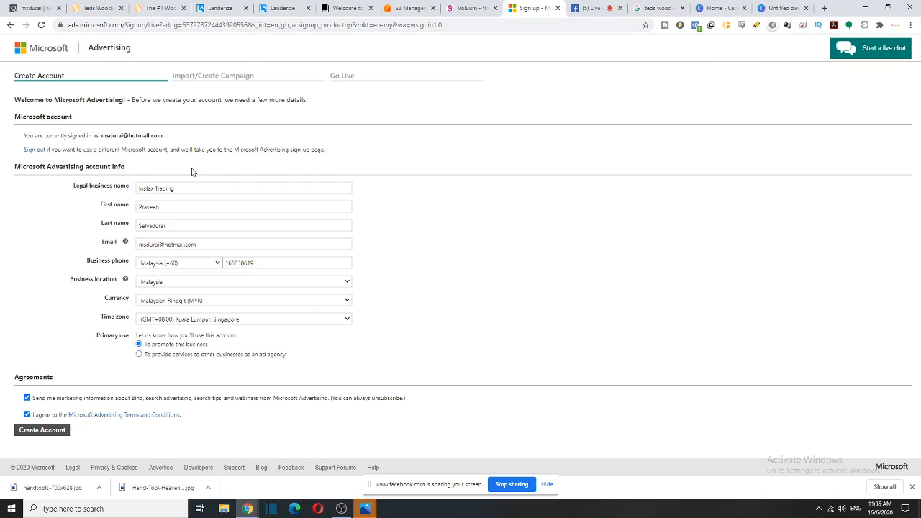
left_click_drag(166, 135, 102, 135)
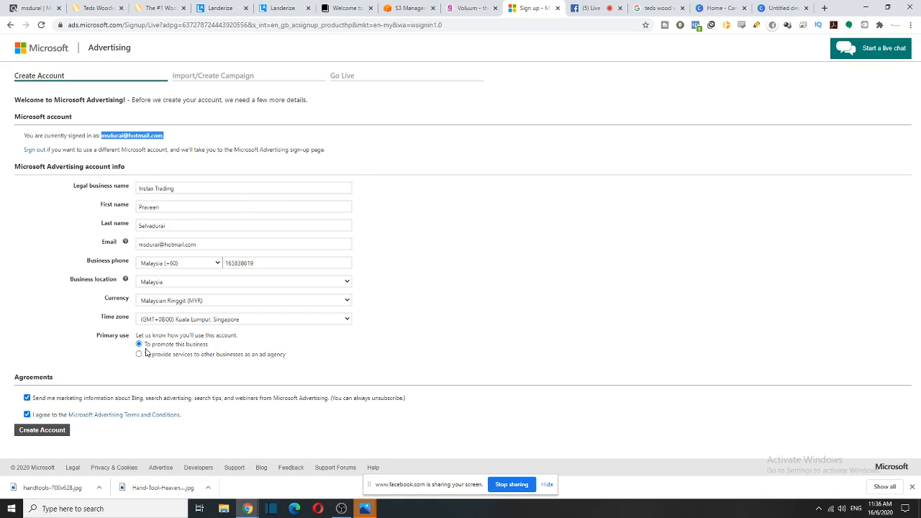
left_click(46, 431)
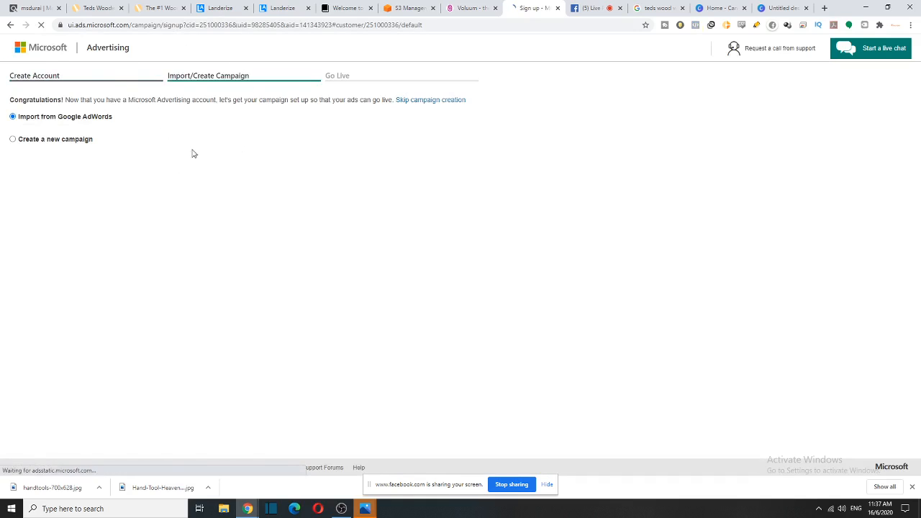
- Choose a new campaign instead of AdWords import and name it TedsWordWorking
left_click_drag(63, 99, 532, 102)
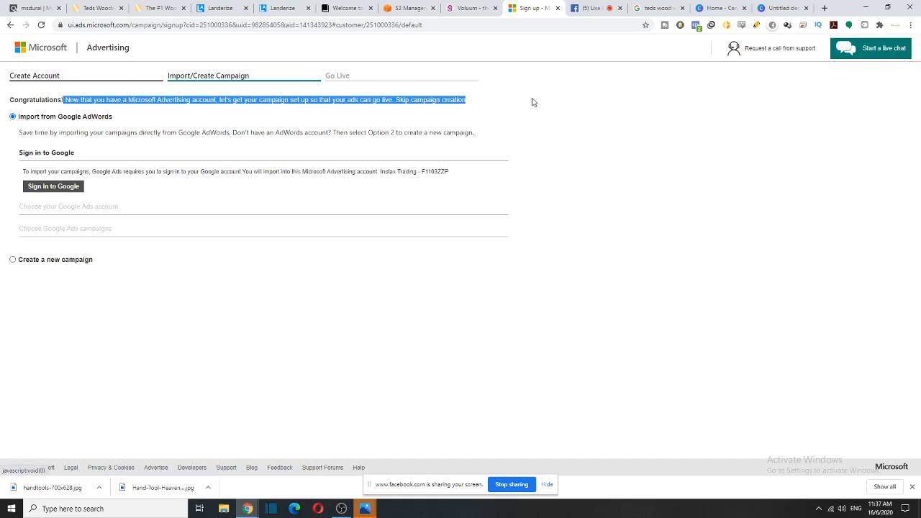
left_click(542, 127)
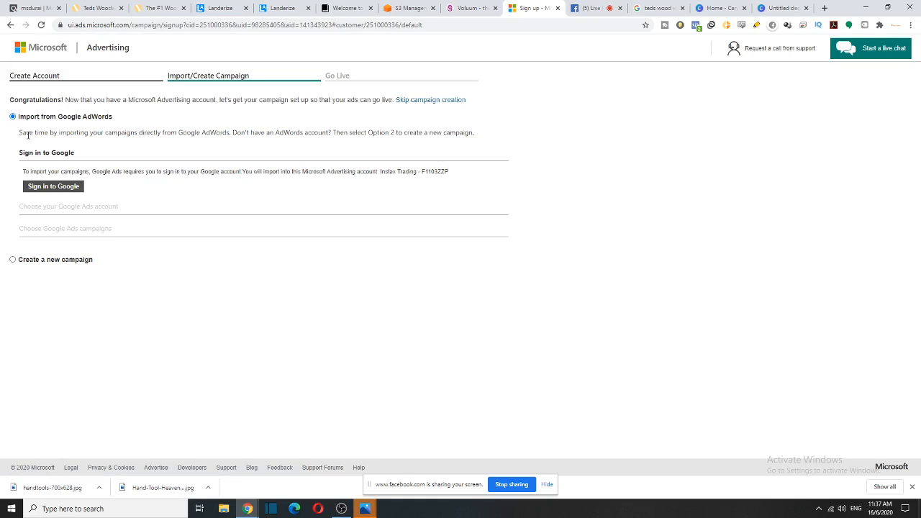
left_click_drag(74, 133, 323, 134)
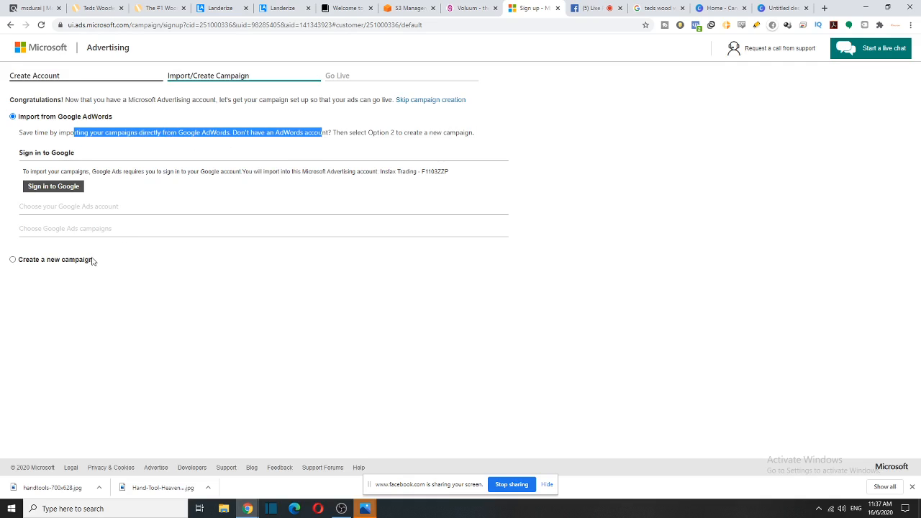
left_click(14, 262)
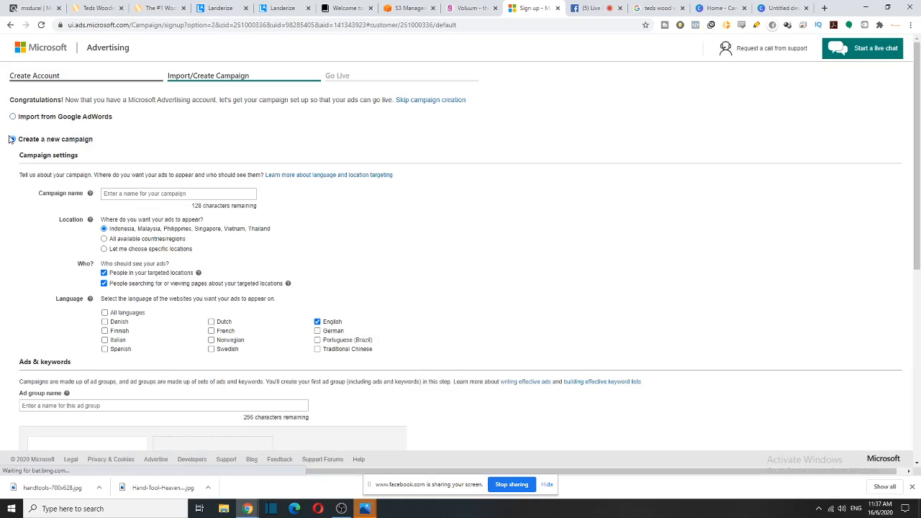
left_click(129, 192)
type("TedsW")
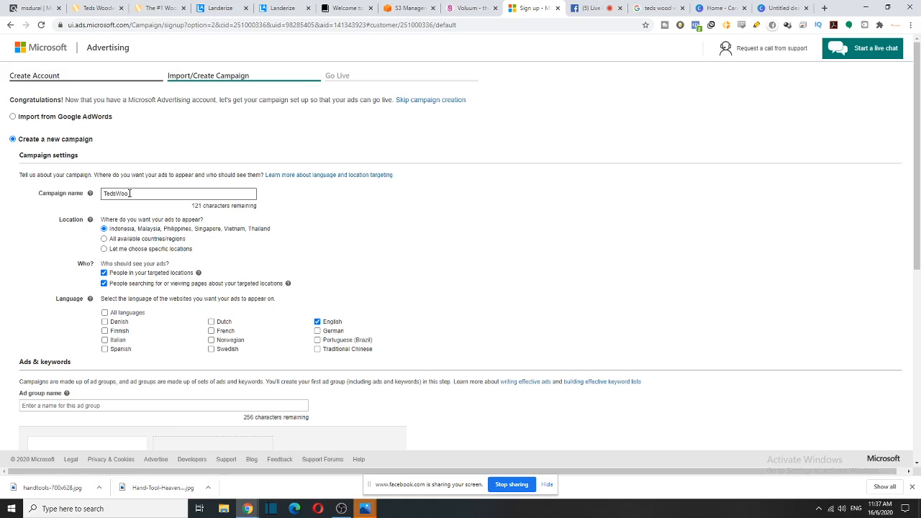
type("ordWorking")
- Target specific locations, searching for and selecting the whole United States
left_click(104, 249)
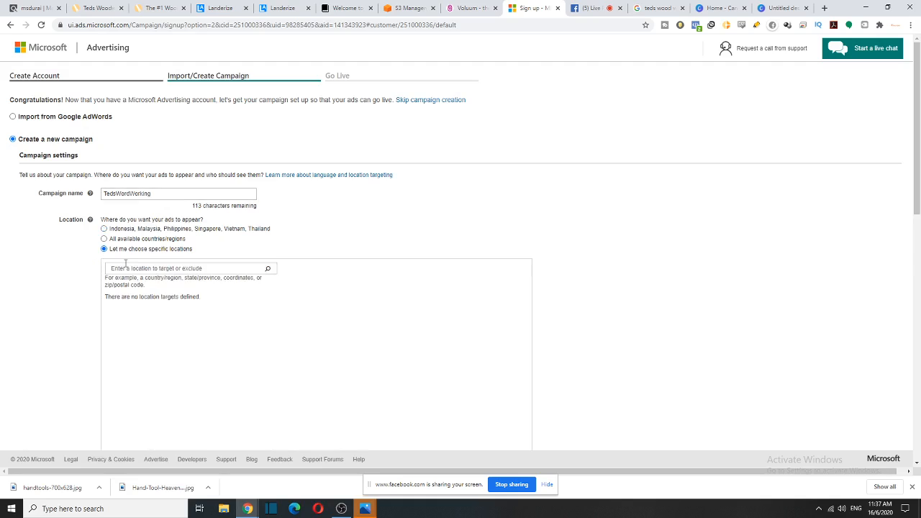
left_click(125, 268)
type("United s")
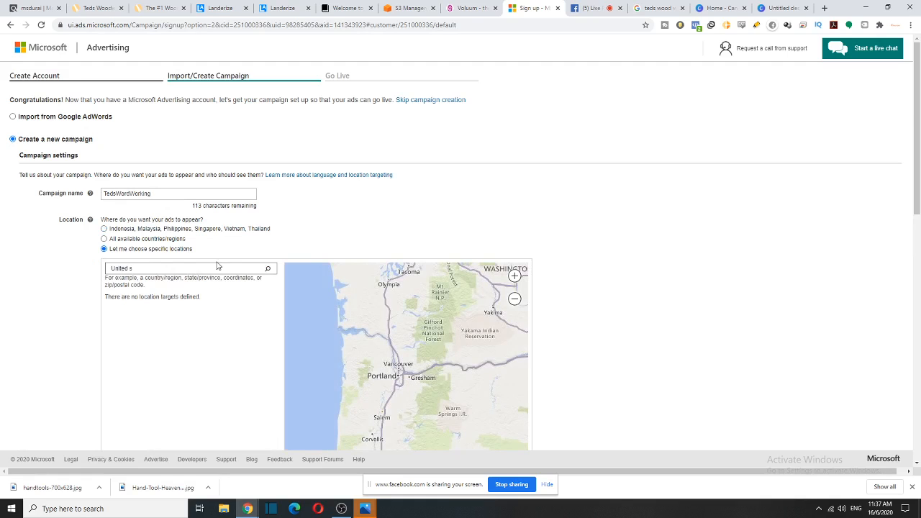
scroll(214, 274, "down", 3)
scroll(216, 267, "up", 2)
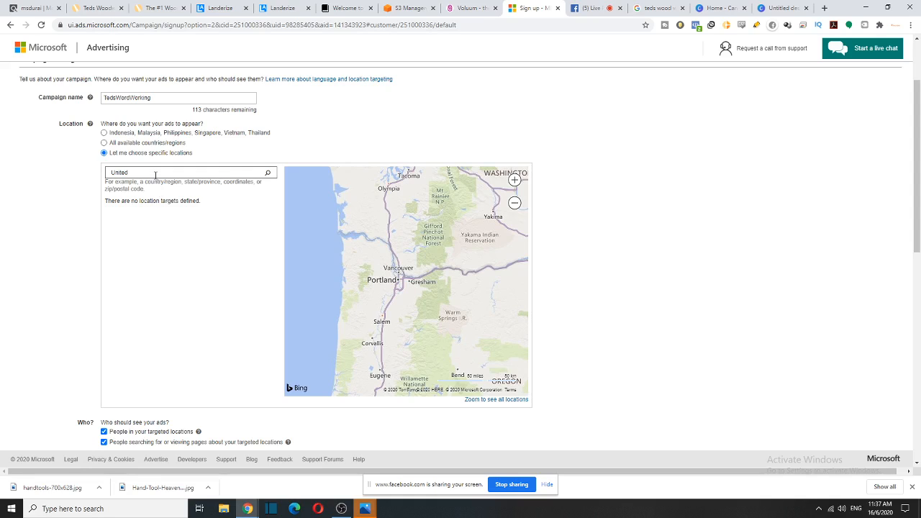
type("TA")
type("ate")
type("s")
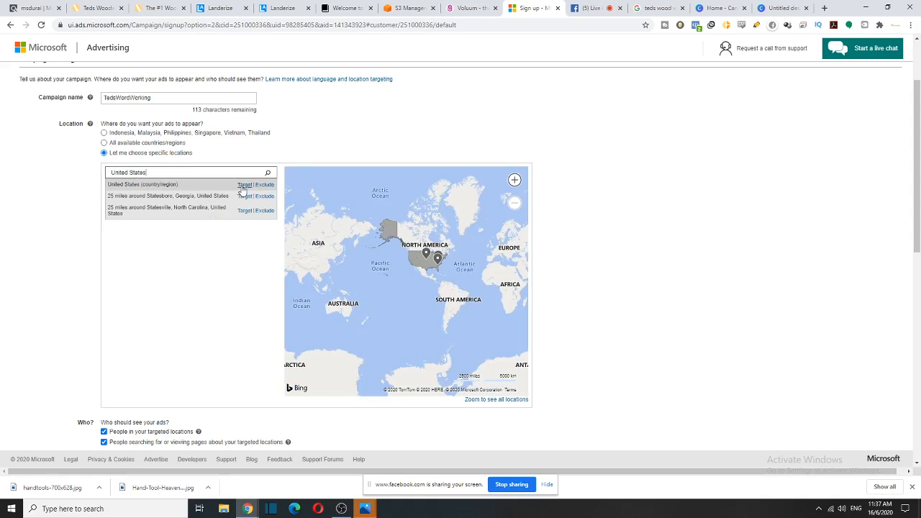
left_click(245, 185)
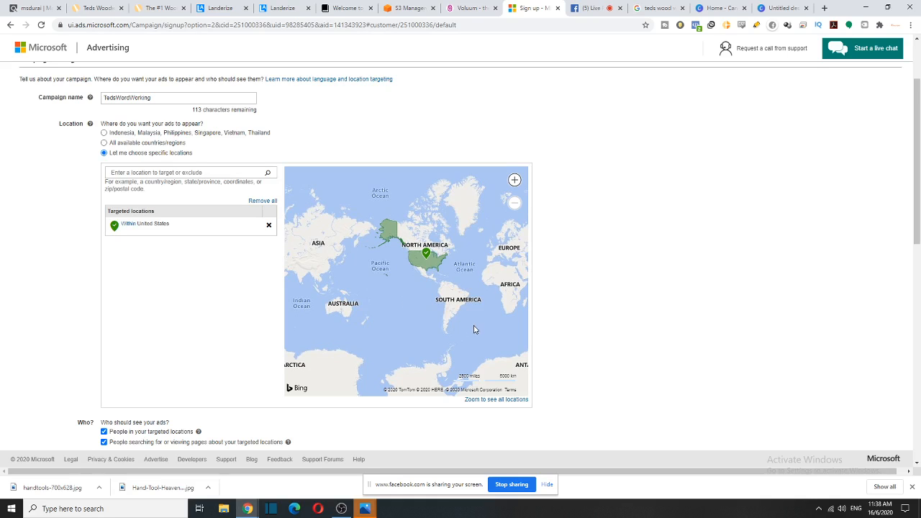
- Stop showing ads to people merely searching about the targeted locations
scroll(626, 245, "down", 3)
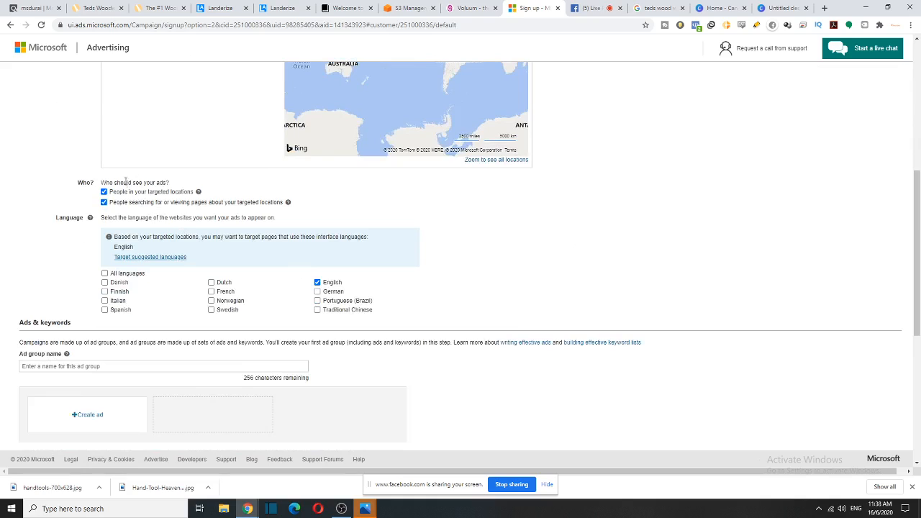
left_click_drag(128, 183, 164, 185)
left_click(102, 208)
left_click(104, 203)
scroll(259, 311, "down", 1)
scroll(296, 274, "down", 5)
scroll(324, 255, "up", 1)
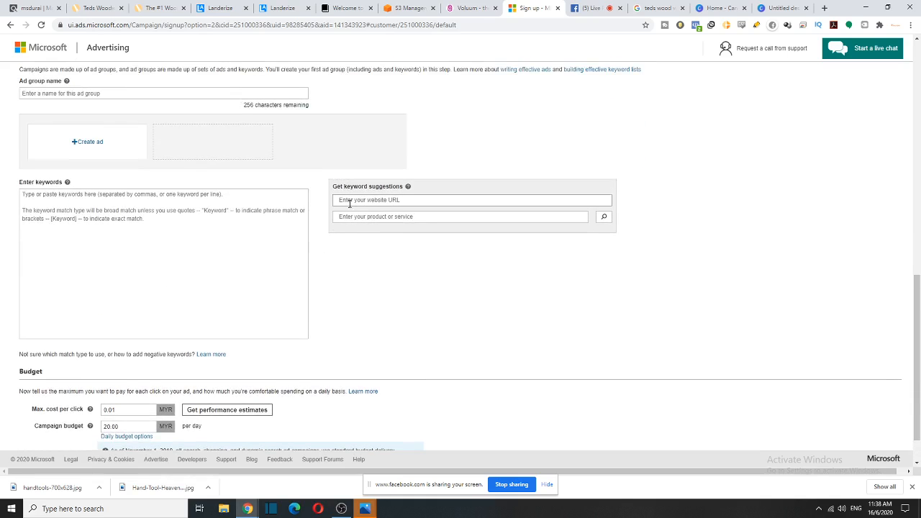
scroll(322, 252, "up", 2)
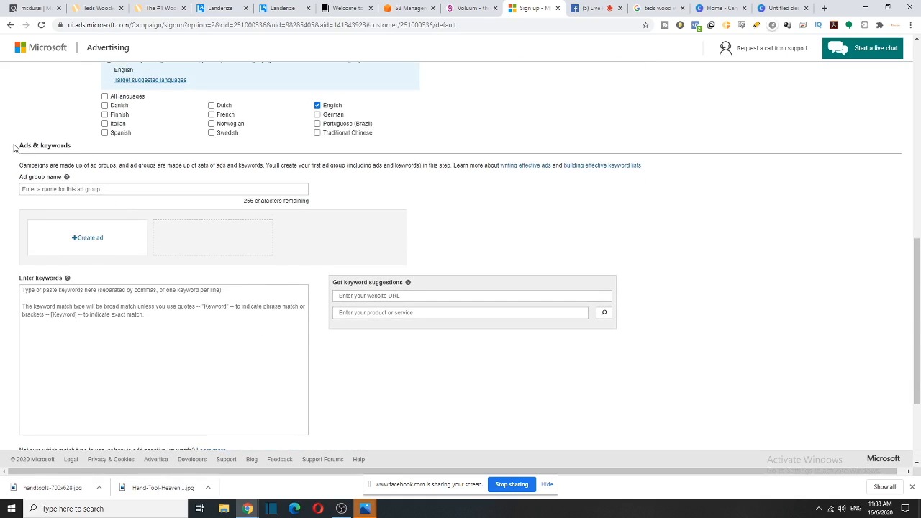
left_click_drag(18, 146, 61, 157)
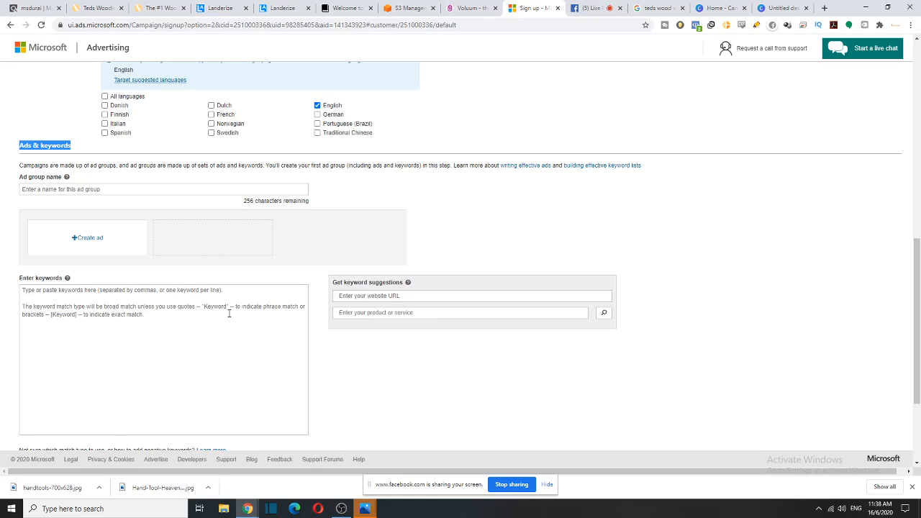
- Name the ad group TedsWood Working 1
left_click(100, 190)
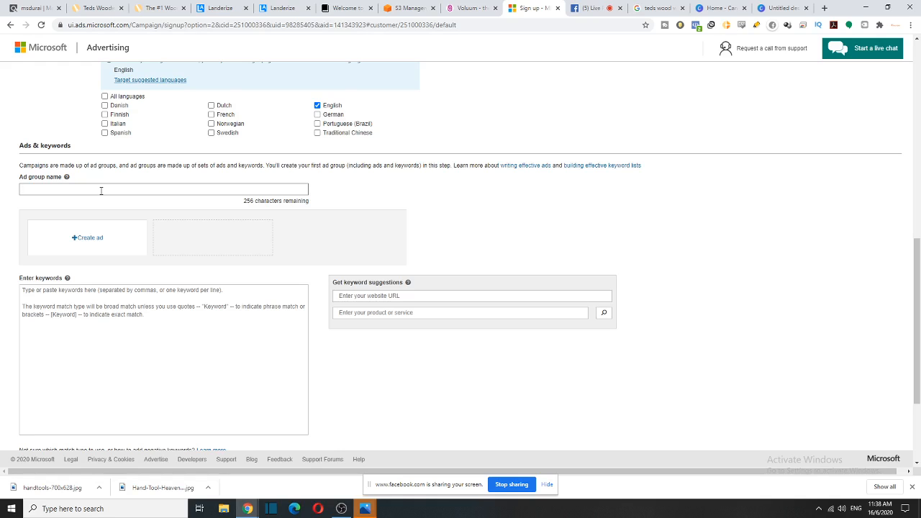
scroll(180, 281, "down", 1)
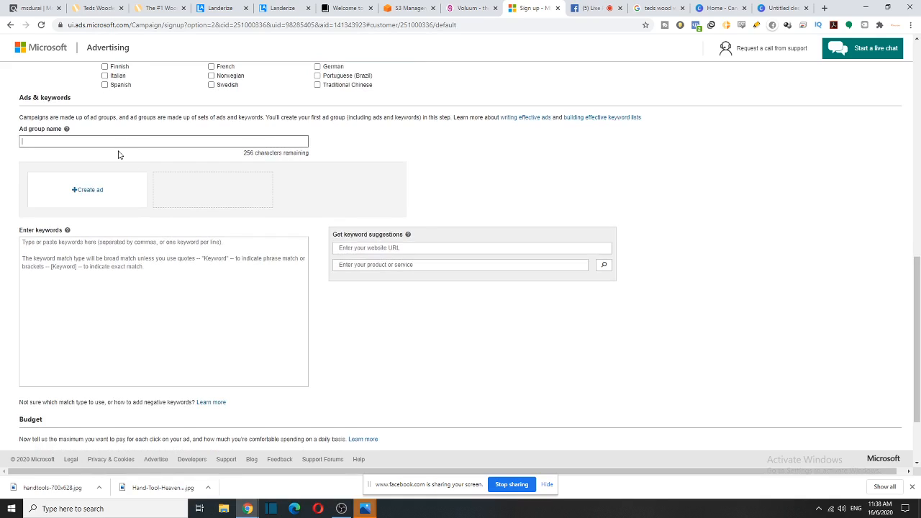
type("TedsWood Working 1")
scroll(242, 284, "down", 1)
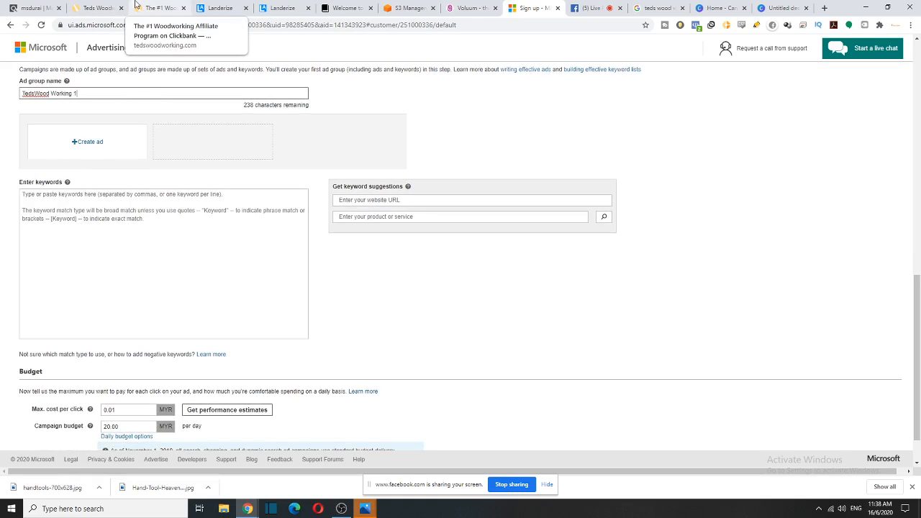
- Copy the first PPC woodworking keyword list from the affiliate page into the keyword box
left_click(135, 4)
scroll(578, 247, "up", 2)
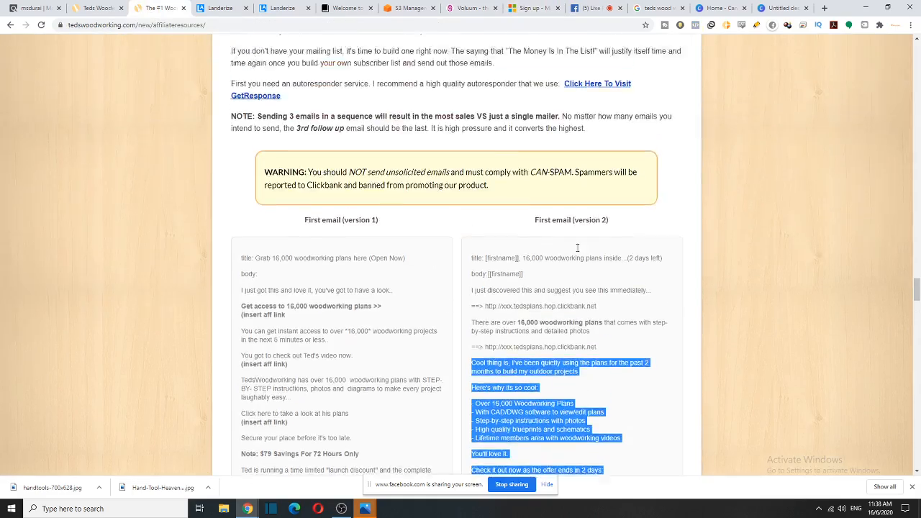
scroll(578, 247, "up", 20)
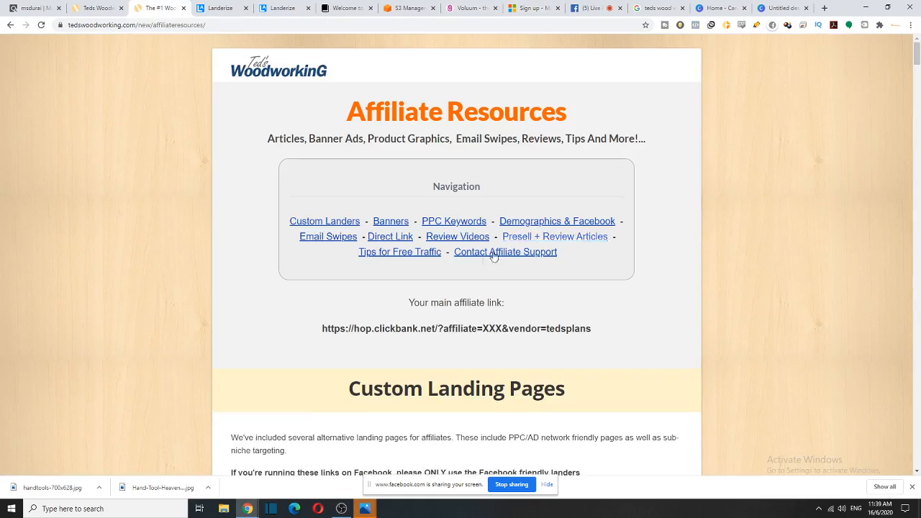
scroll(403, 288, "down", 10)
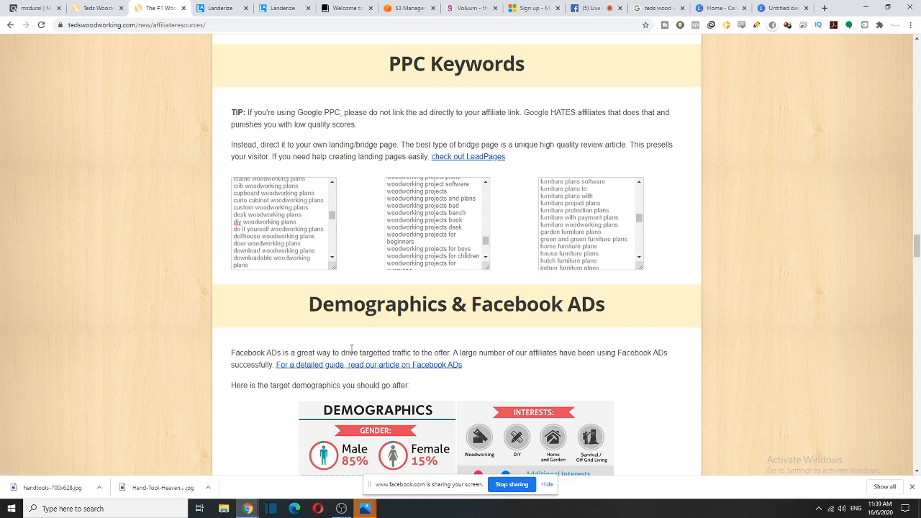
scroll(277, 265, "down", 10)
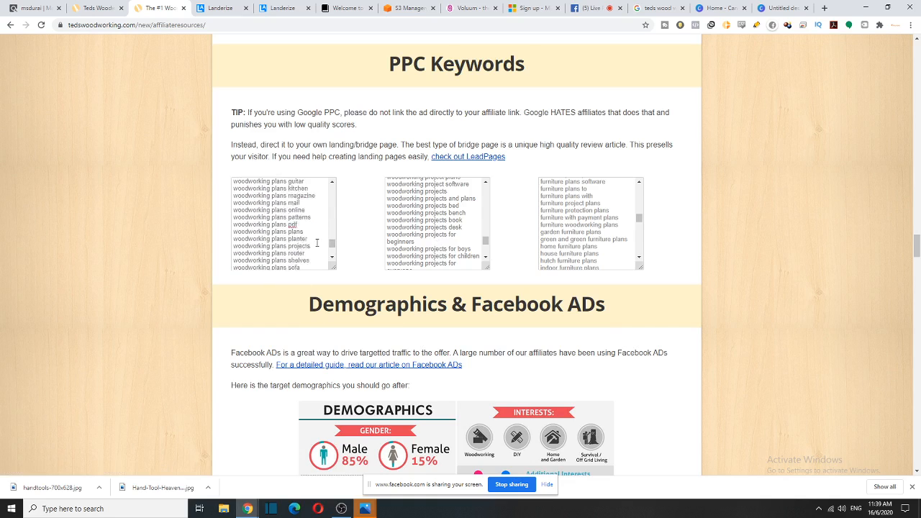
left_click(322, 262)
key("ctrl+a")
key("ctrl+c")
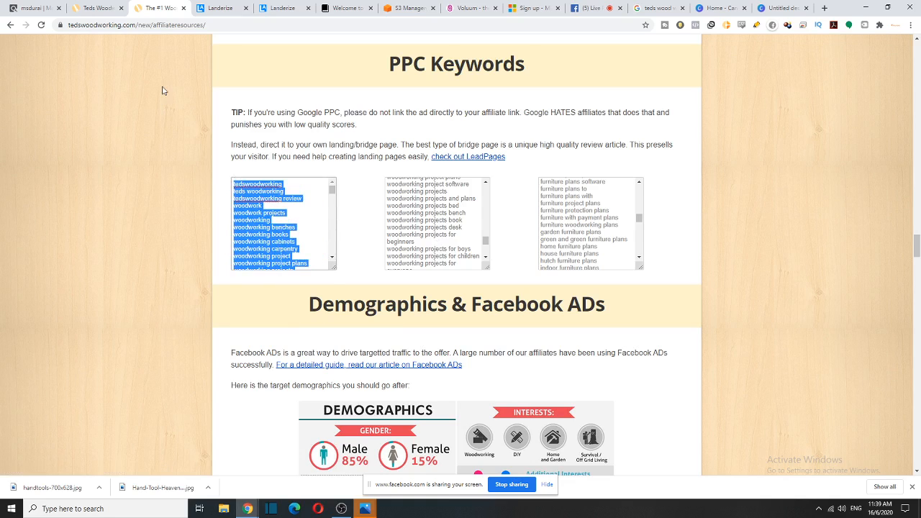
left_click(533, 8)
left_click(132, 251)
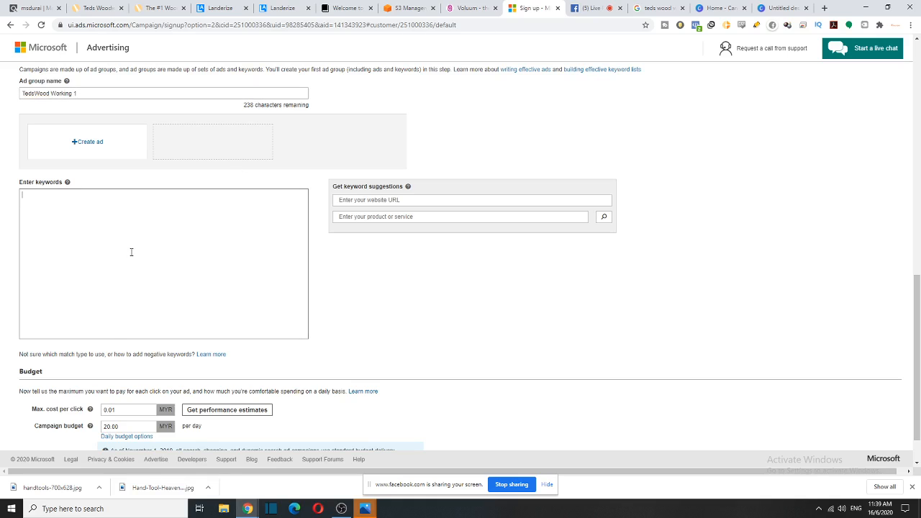
key("ctrl+v")
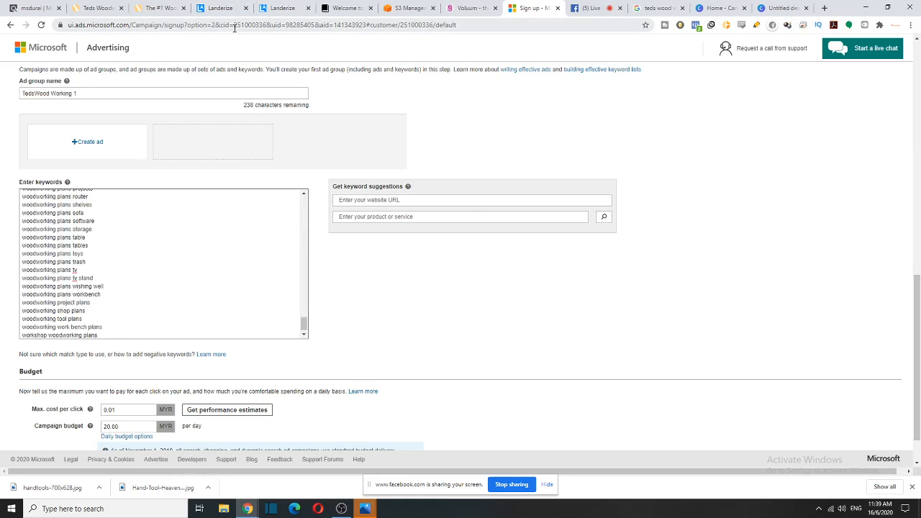
- Add the woodworking projects keyword list after the existing keywords
left_click(166, 7)
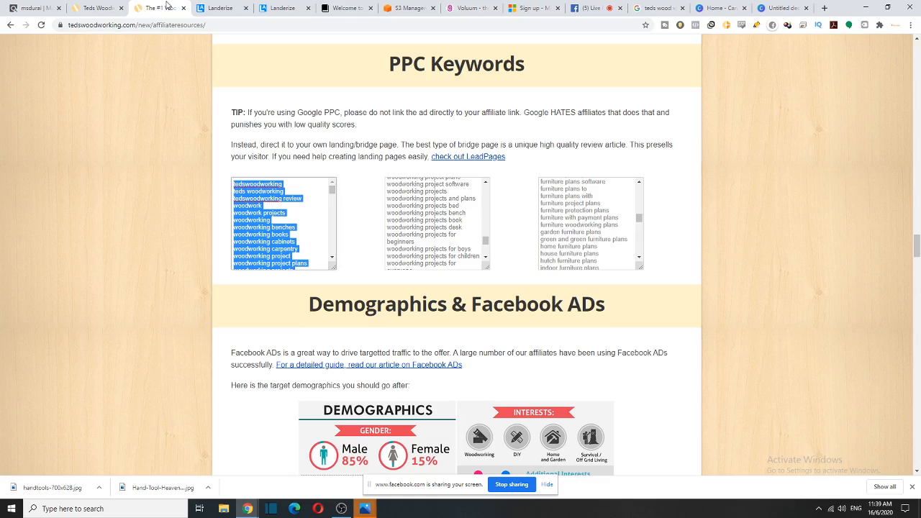
scroll(463, 271, "down", 5)
scroll(464, 267, "up", 2)
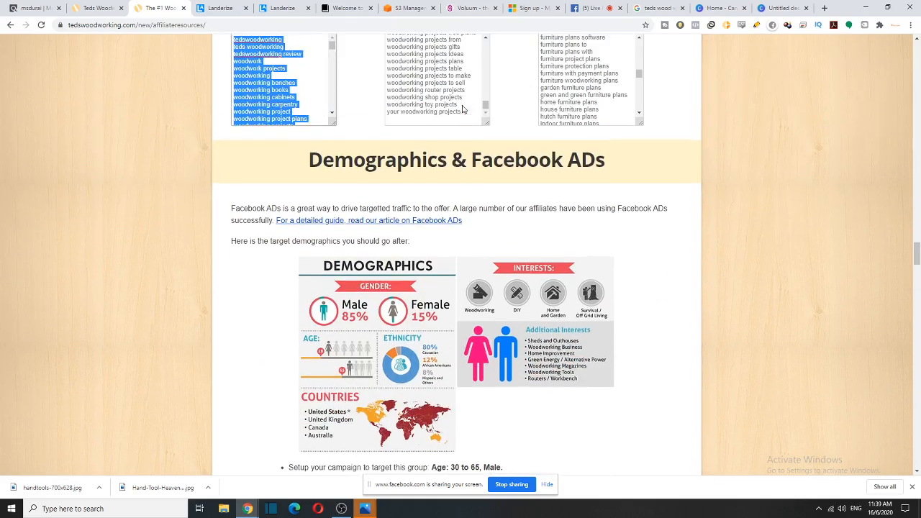
left_click(458, 111)
key("ctrl+a")
scroll(458, 111, "down", 15)
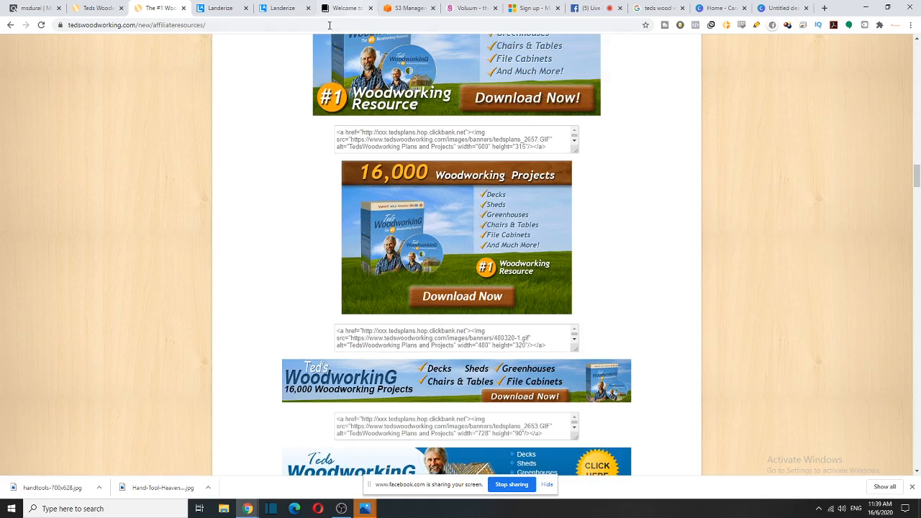
left_click(533, 8)
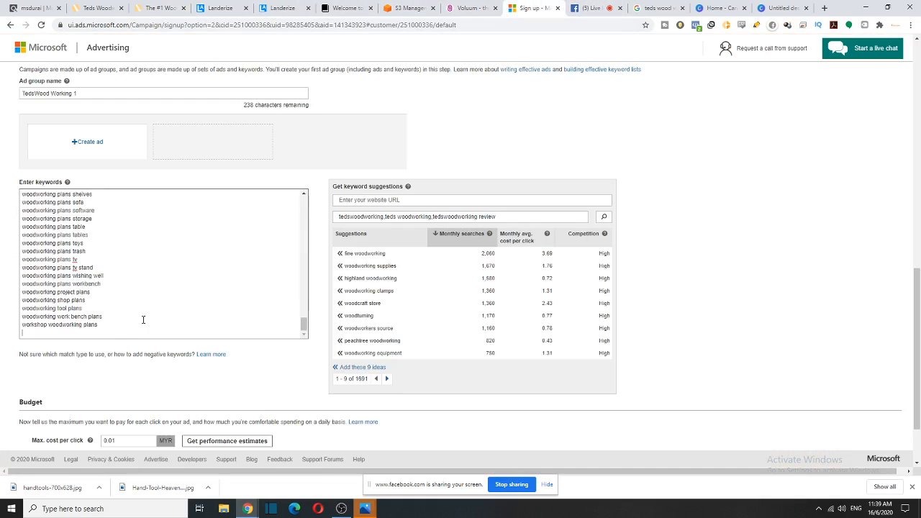
left_click(114, 333)
key("ctrl+v")
scroll(430, 276, "down", 1)
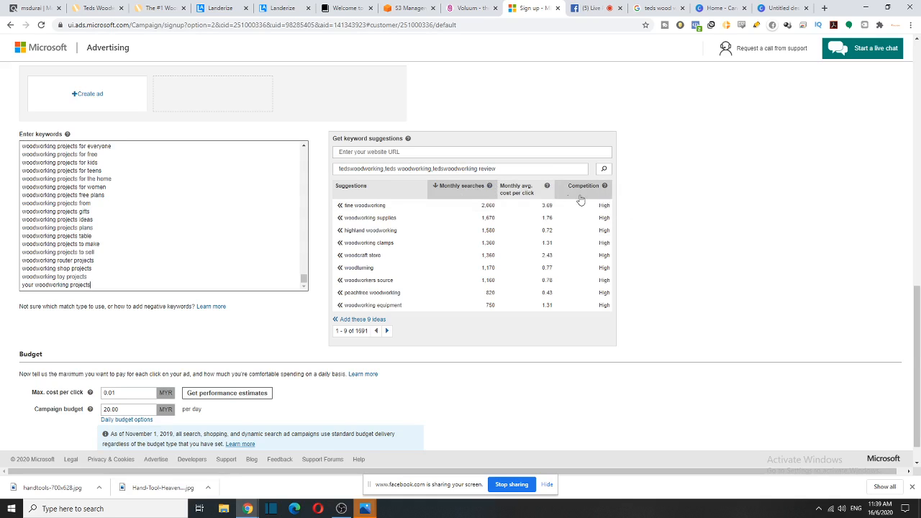
scroll(215, 281, "down", 1)
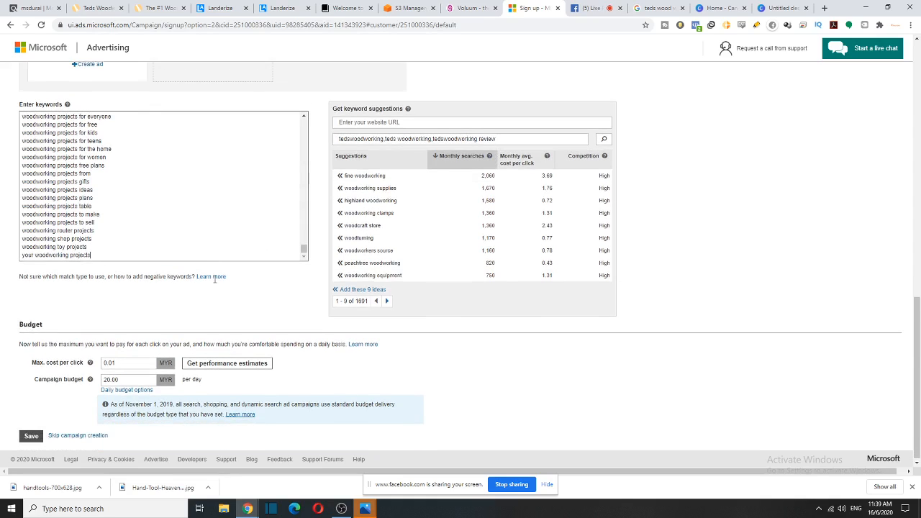
- Add the furniture plan keyword list to the ad group's keywords
left_click(157, 8)
scroll(505, 279, "down", 1)
scroll(506, 279, "down", 20)
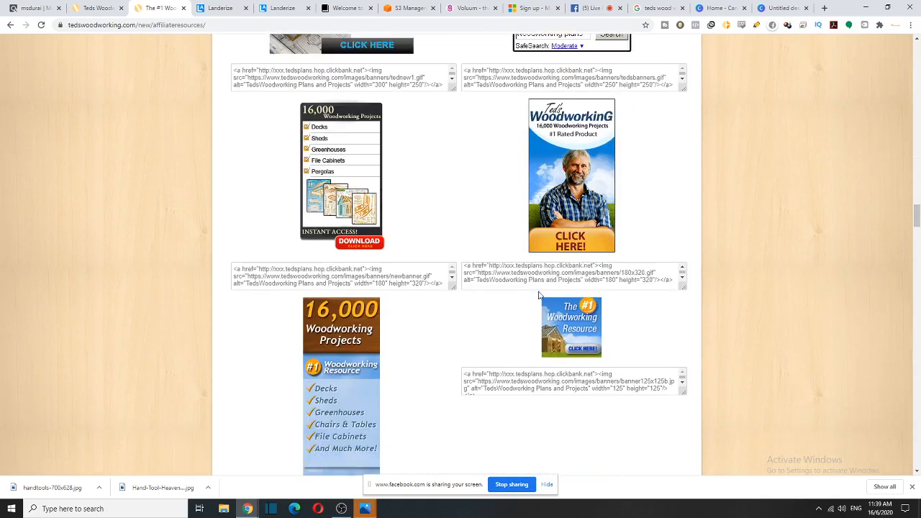
scroll(630, 90, "up", 1)
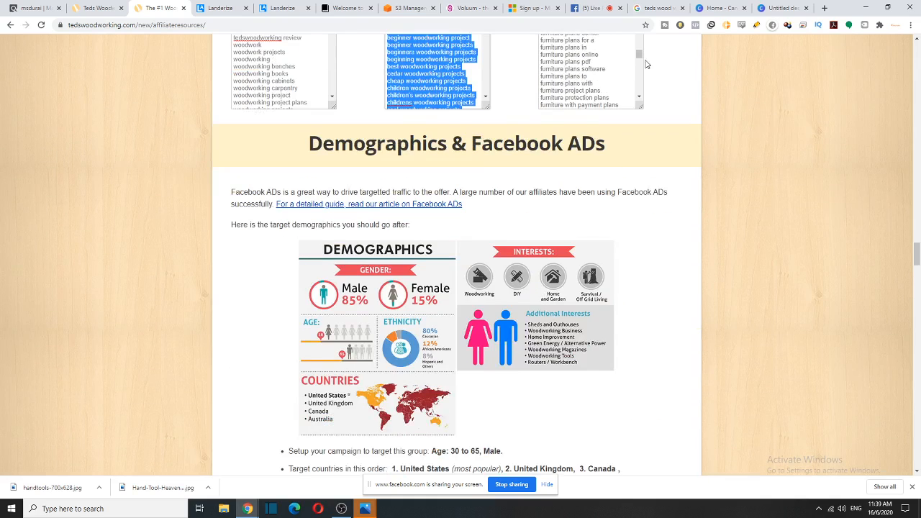
scroll(646, 64, "up", 3)
left_click_drag(638, 197, 638, 170)
right_click(620, 178)
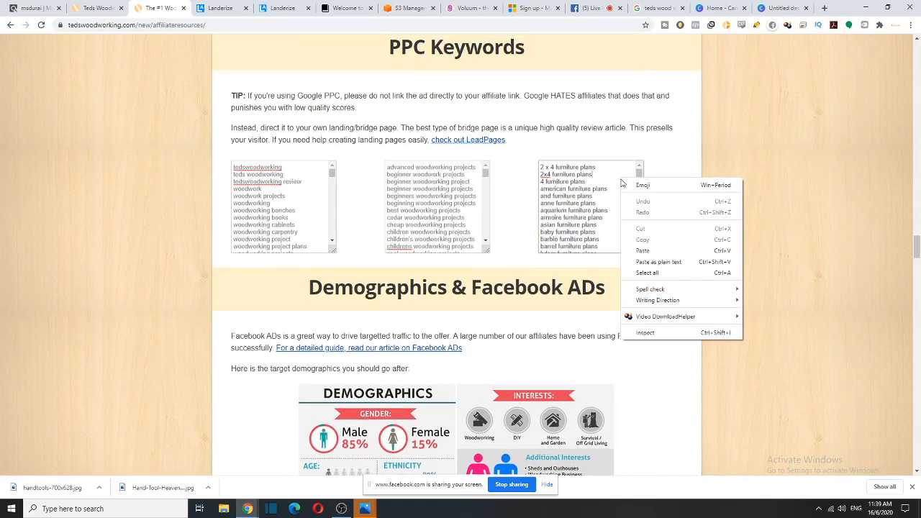
left_click(656, 274)
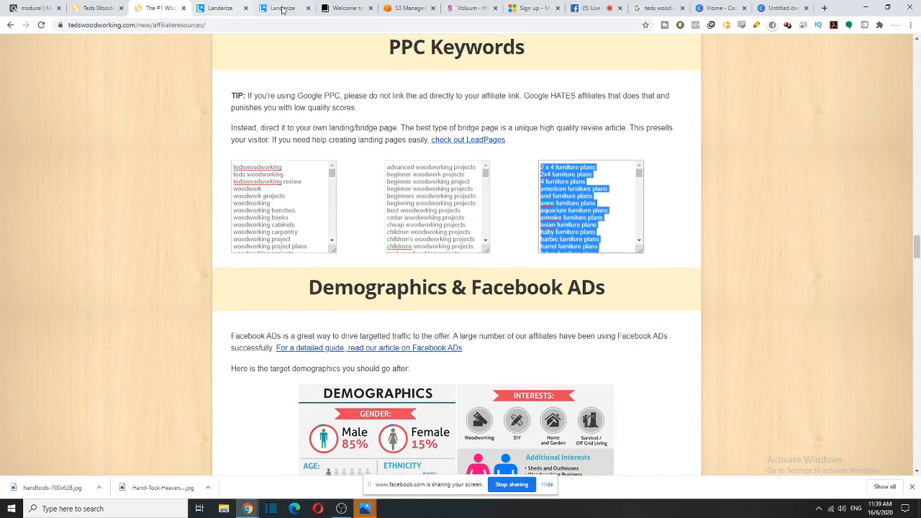
left_click(476, 7)
left_click(536, 8)
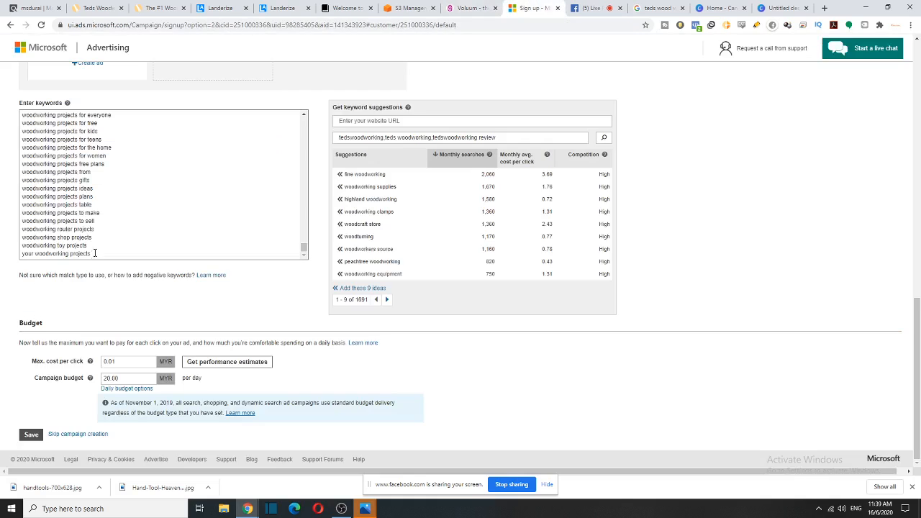
key("ctrl+v")
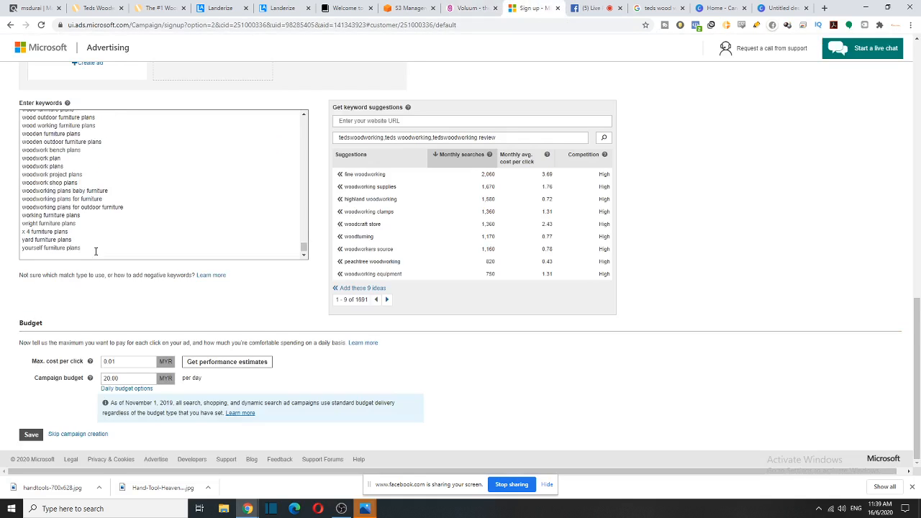
scroll(157, 207, "up", 2)
scroll(253, 113, "up", 5)
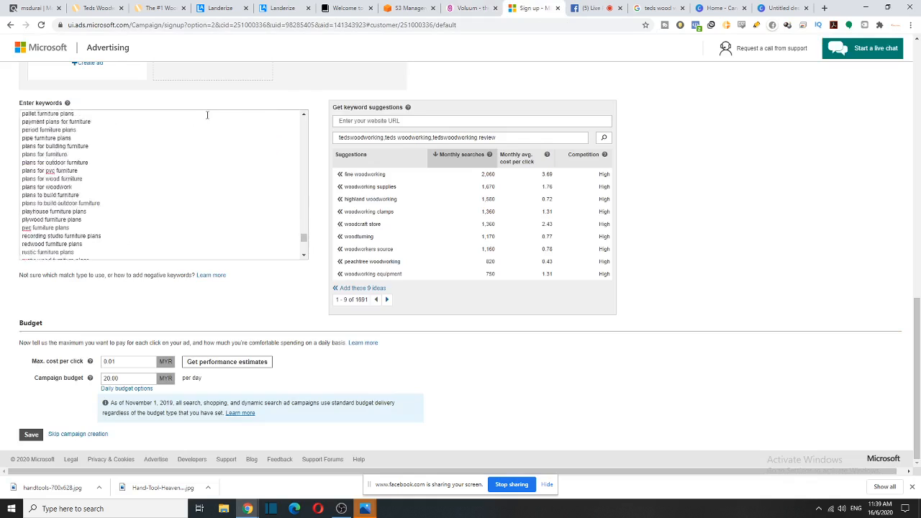
scroll(487, 156, "up", 2)
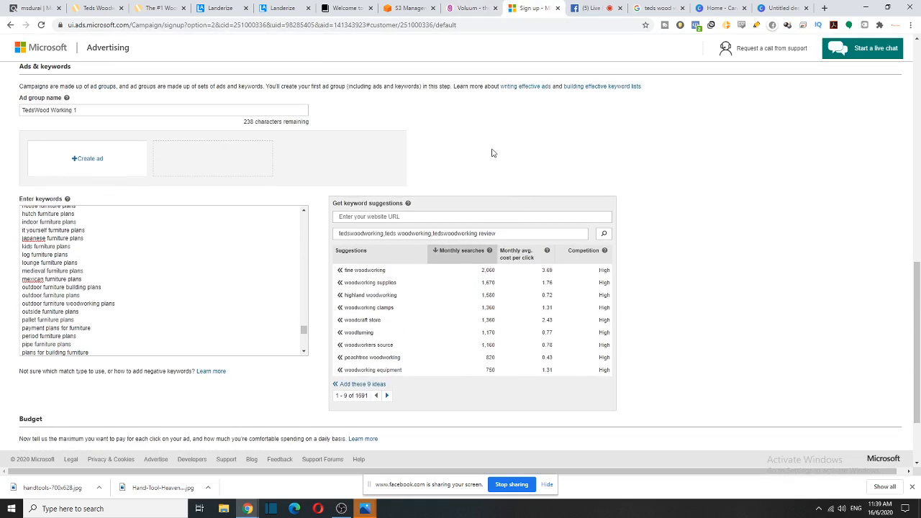
scroll(351, 270, "down", 2)
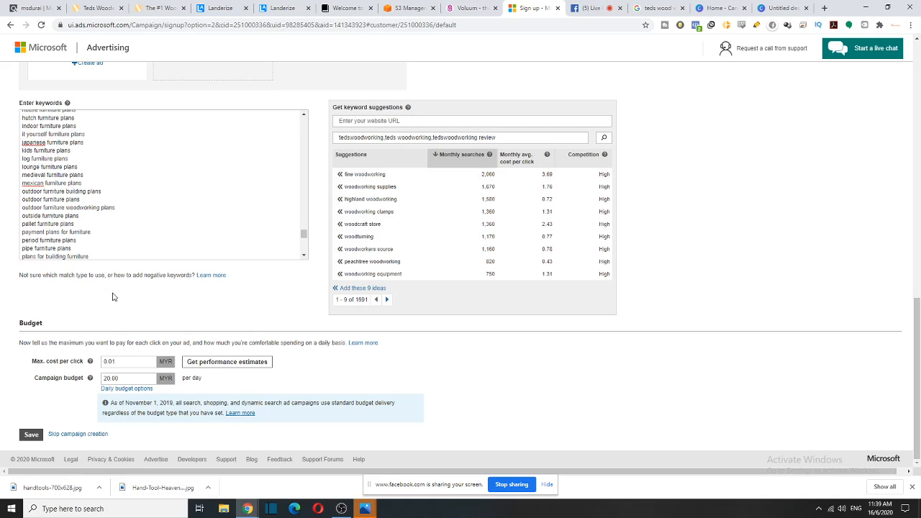
scroll(112, 296, "up", 2)
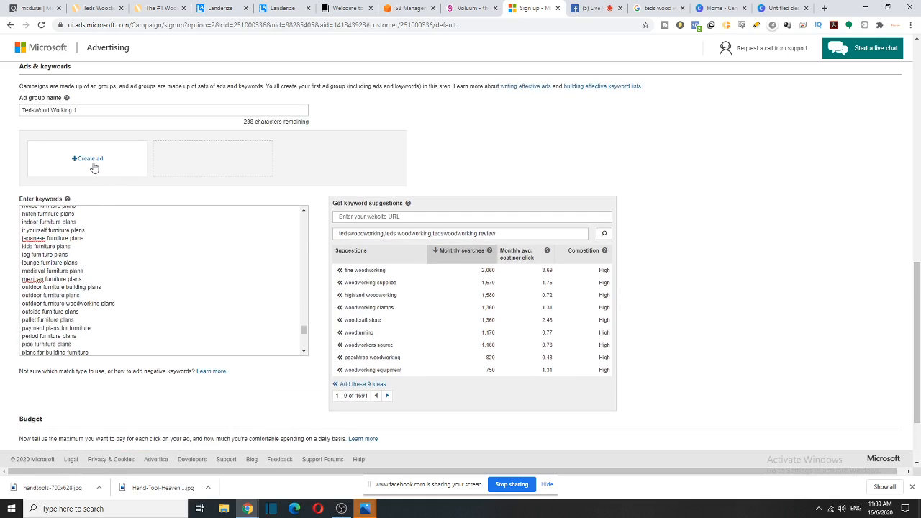
- Create the ad group's first ad, keeping Expanded text ad after trying Responsive search ad
left_click(93, 162)
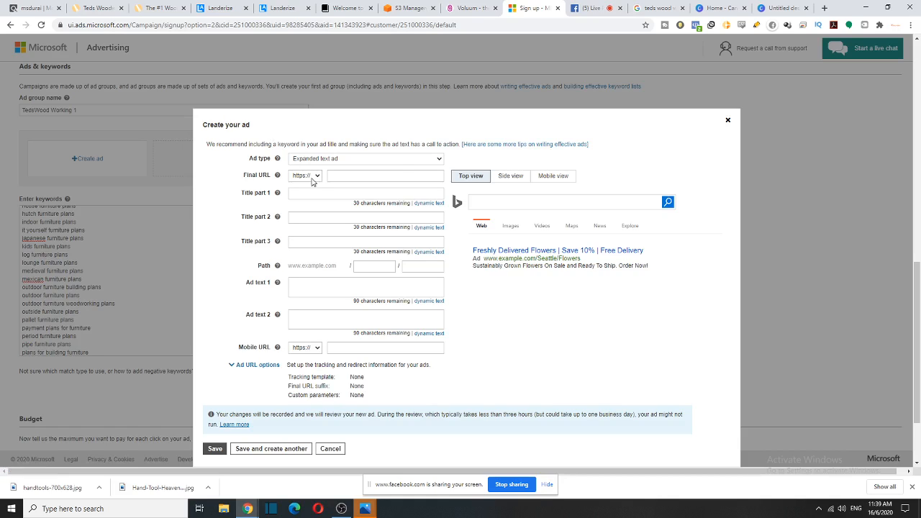
left_click(391, 160)
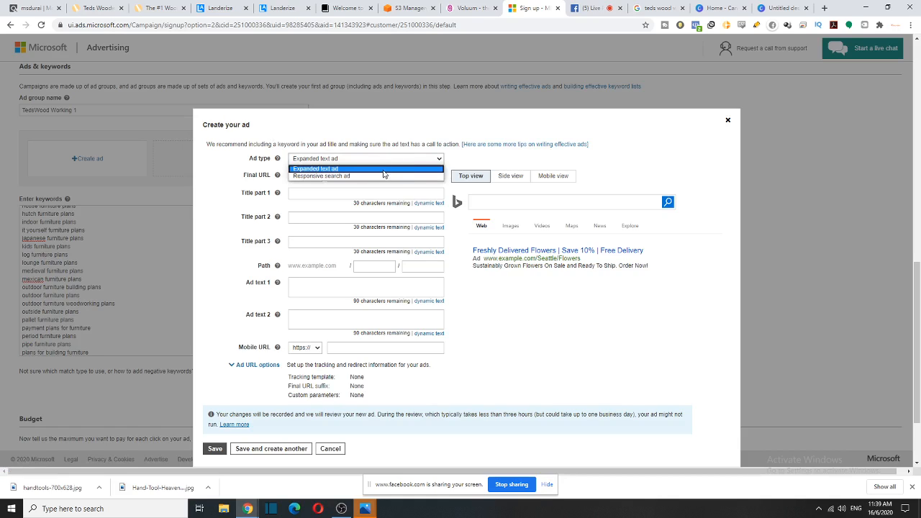
left_click(358, 176)
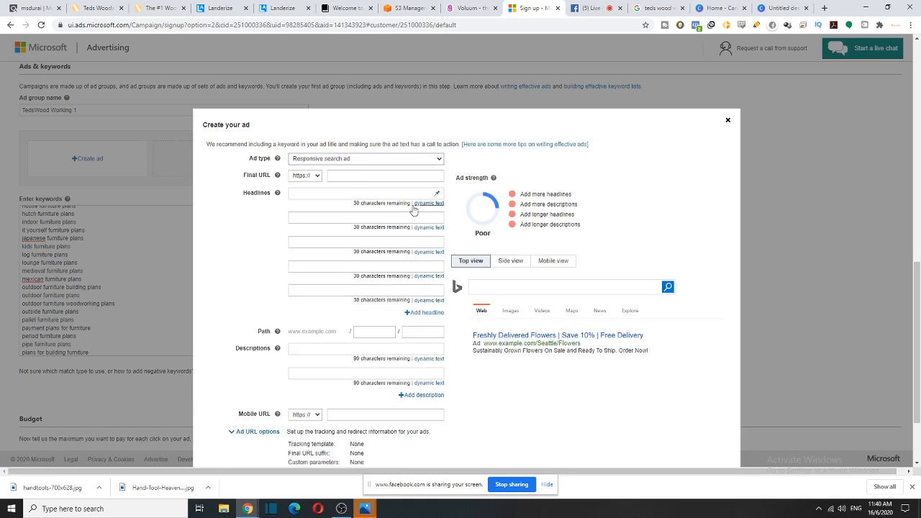
left_click(367, 160)
left_click(366, 168)
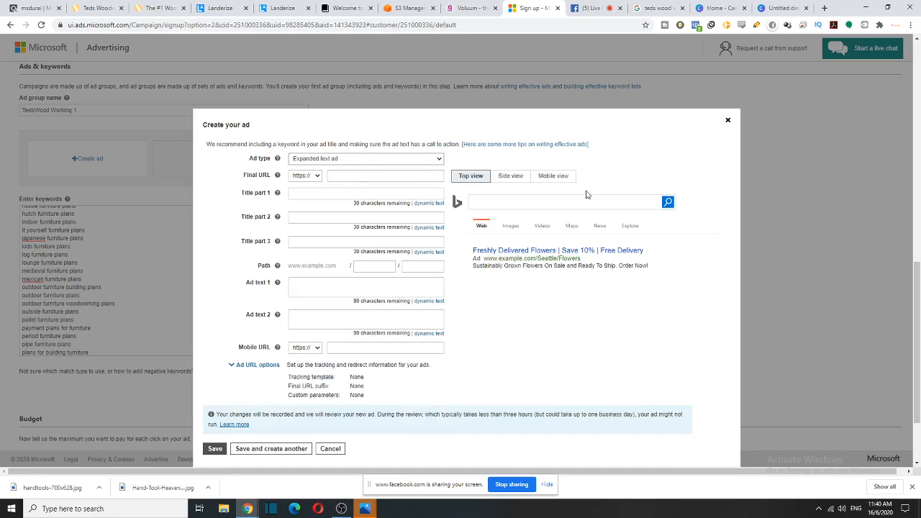
left_click(321, 176)
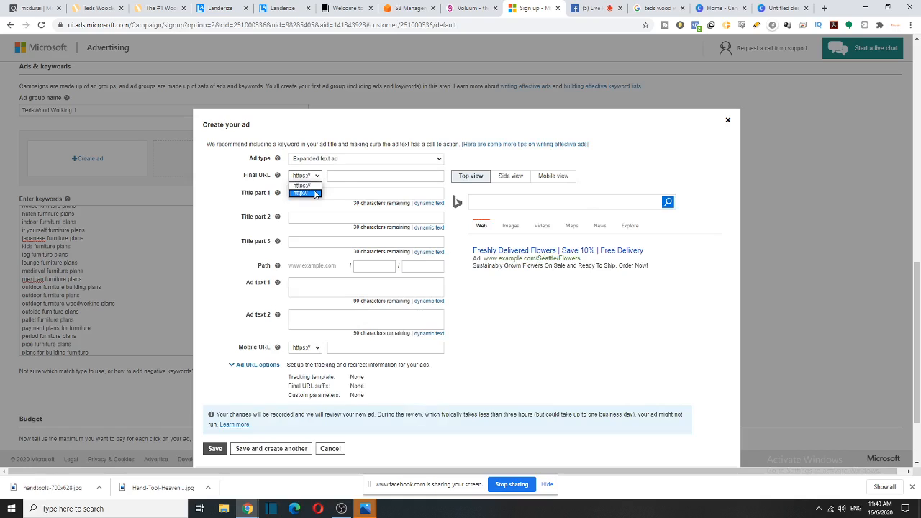
left_click(316, 193)
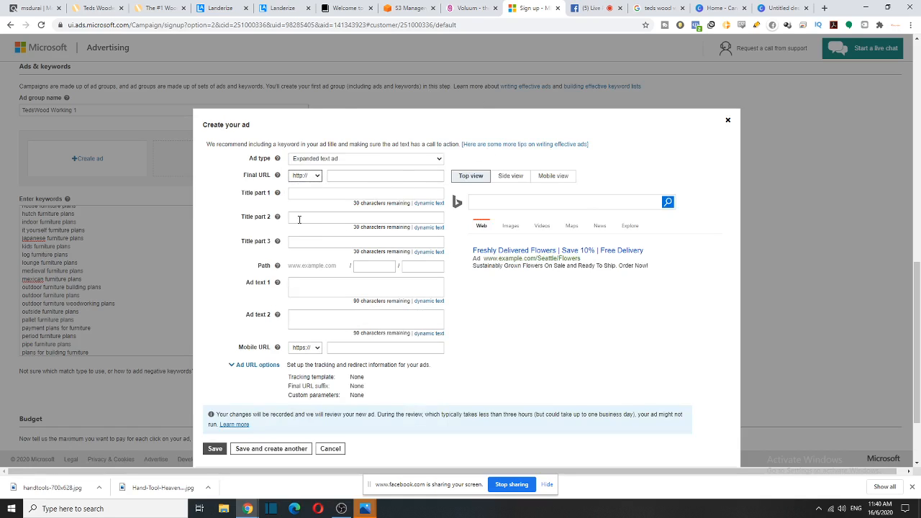
left_click(308, 193)
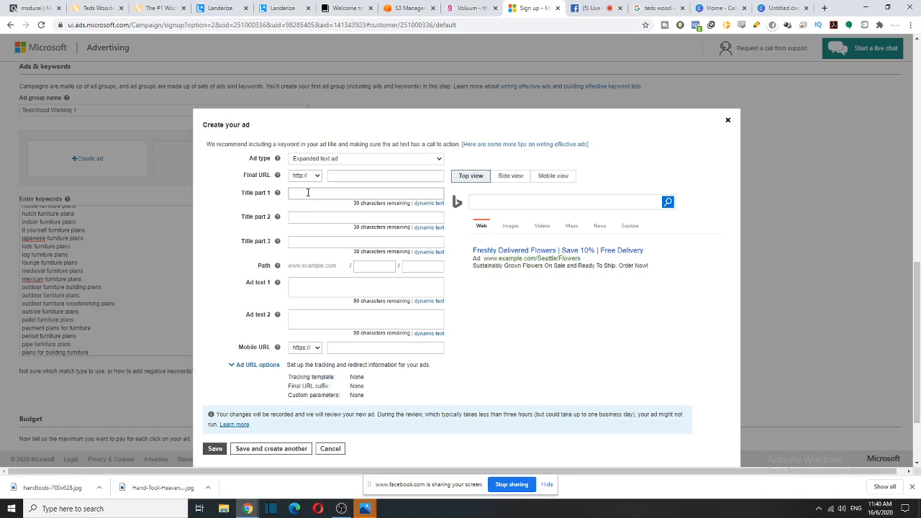
type("TR")
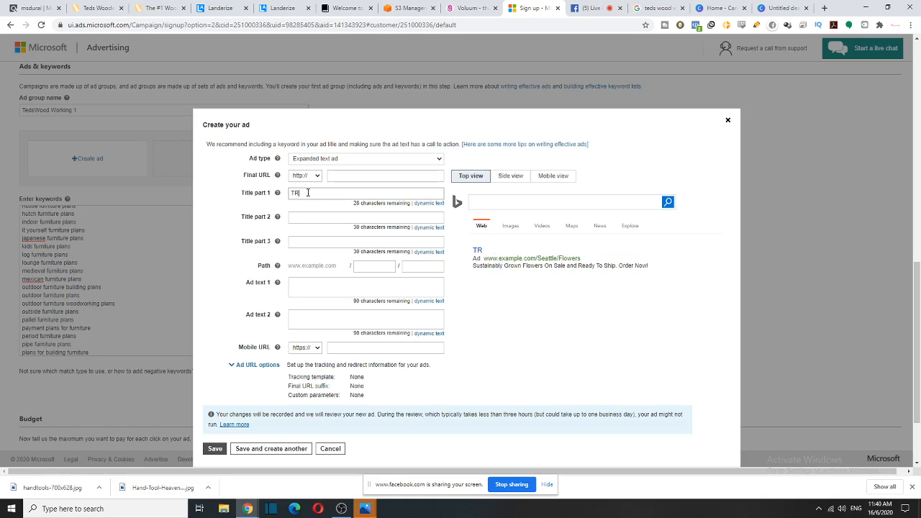
type("ds Wor")
- Paste the first email swipe's title into Title part 1, trimmed to 'Grab 16,000 woodworking plans'
left_click(160, 8)
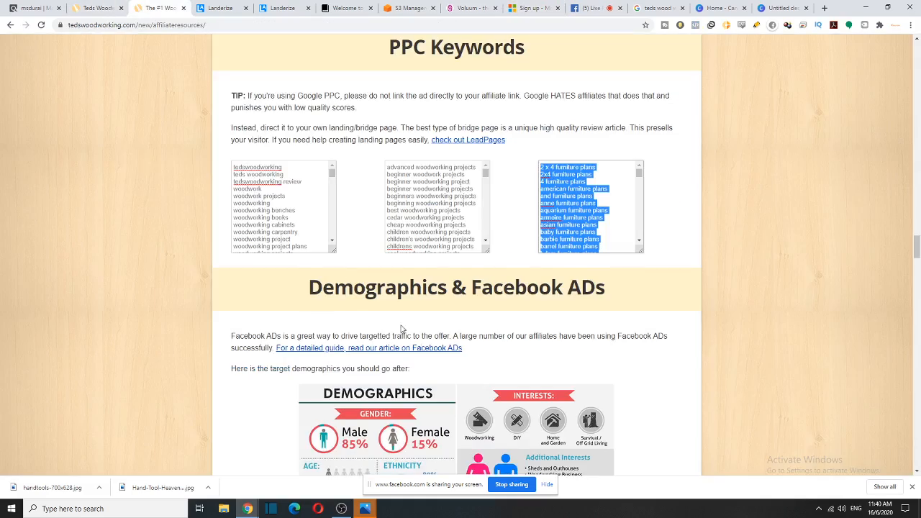
scroll(401, 329, "down", 1)
scroll(897, 220, "up", 3)
left_click_drag(917, 243, 917, 36)
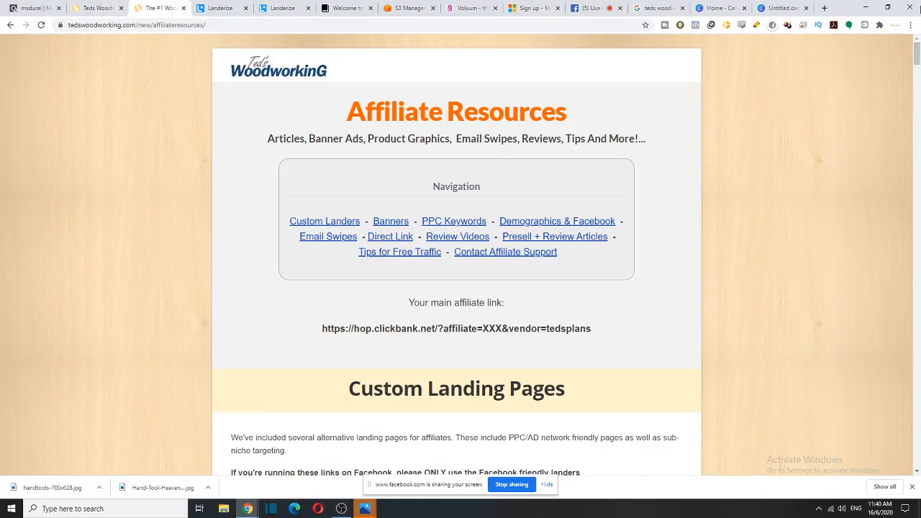
left_click(342, 246)
scroll(306, 274, "down", 3)
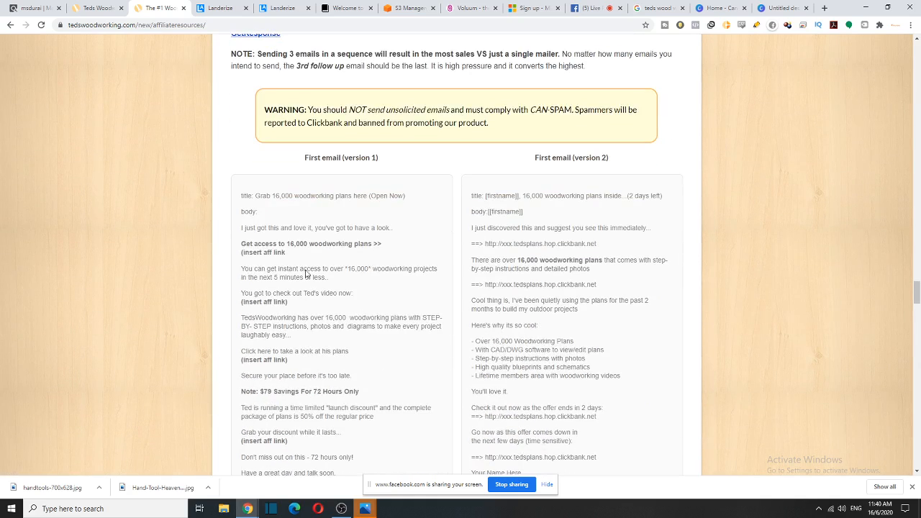
left_click_drag(367, 195, 253, 195)
key("ctrl+c")
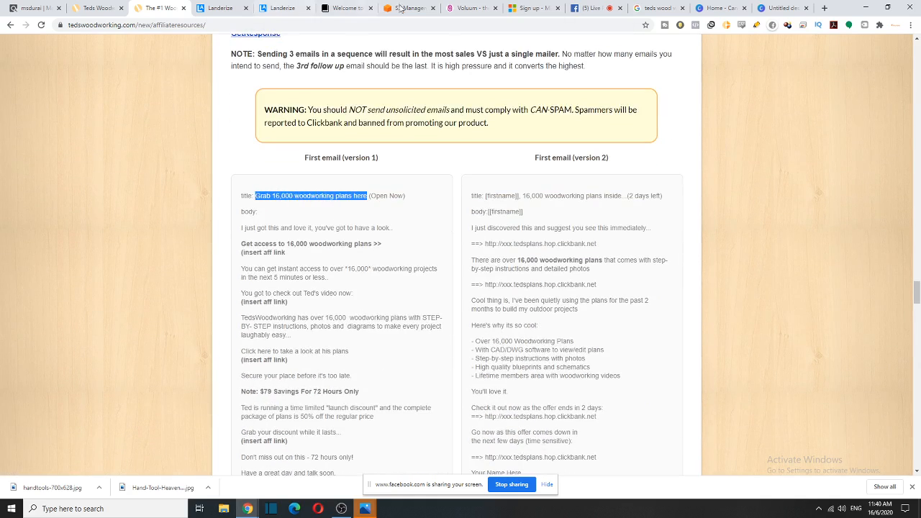
left_click(466, 8)
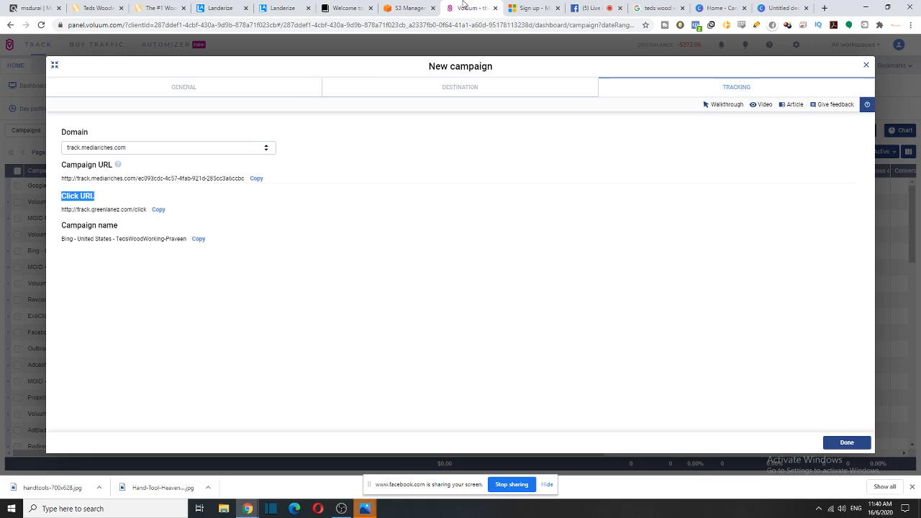
left_click(534, 8)
triple_click(332, 194)
key("ctrl+v")
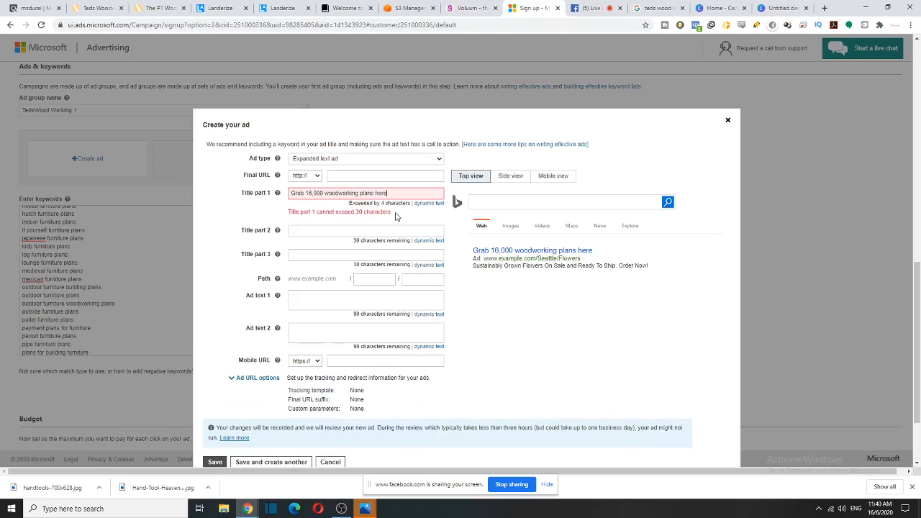
key("BackSpace")
key("BackSpace")
key("BackSpace")
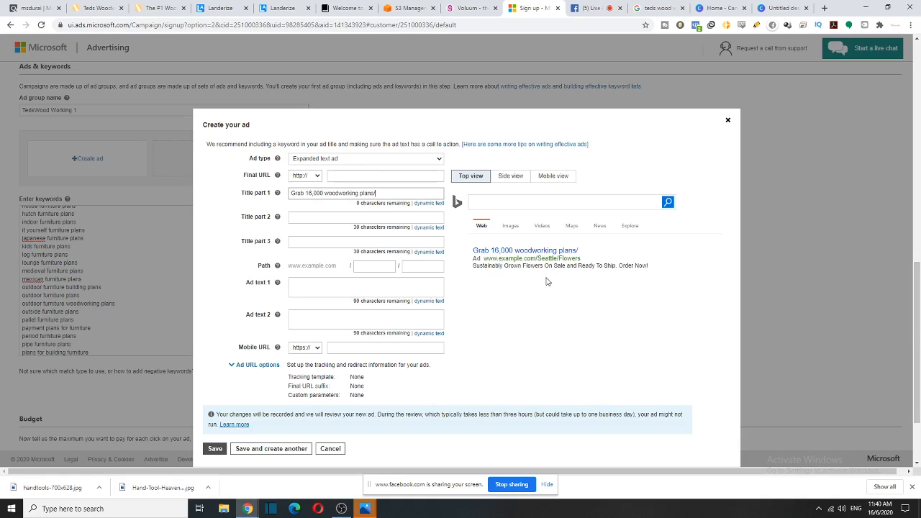
- Enter 'Here Today' as Title part 2
left_click(400, 218)
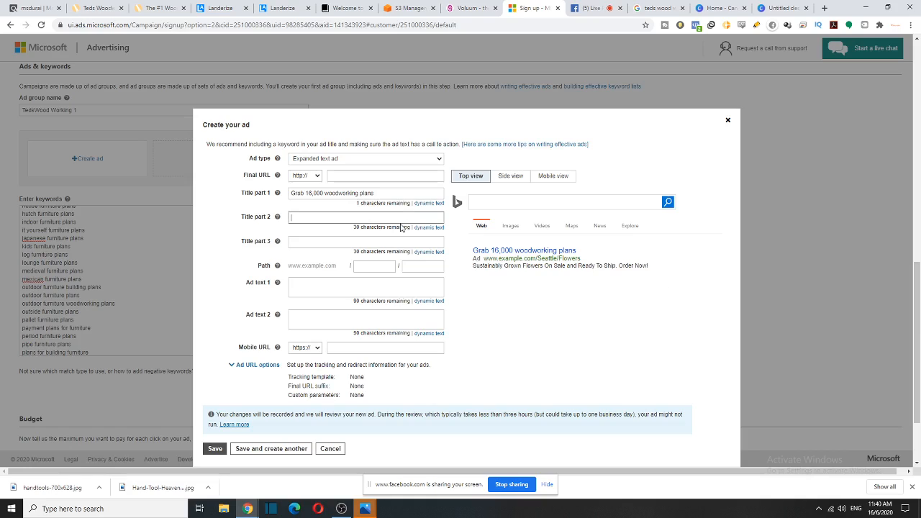
type("Here Today!")
left_click(322, 245)
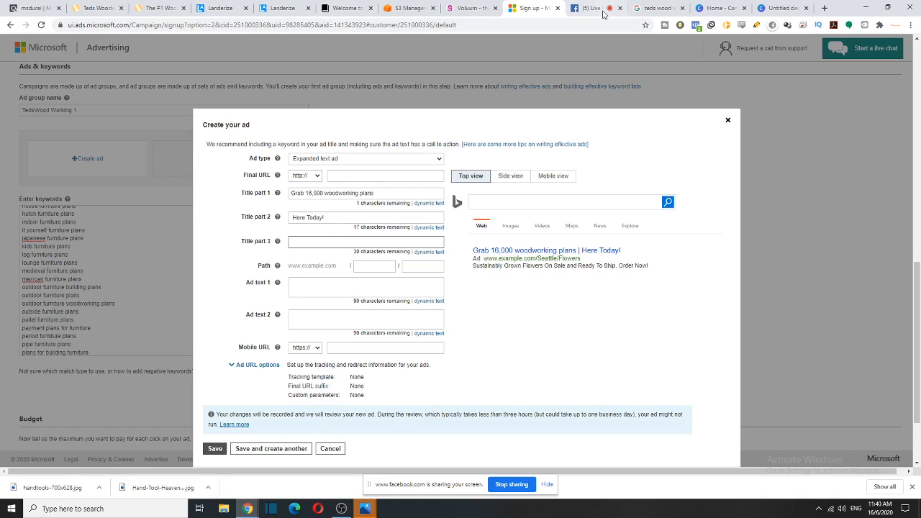
left_click(178, 6)
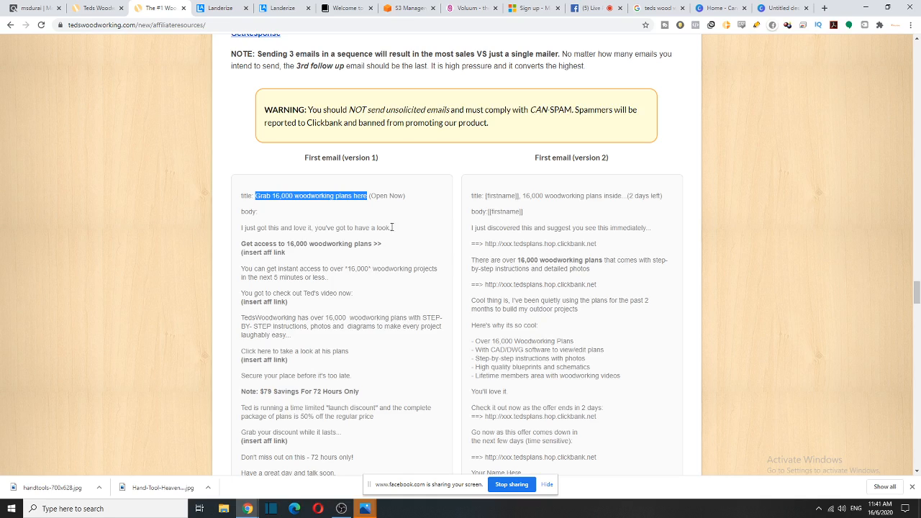
- Paste 'Secure your place before it's too late.' into Title part 3, shortened to 'Secure yours before too late'
left_click_drag(391, 227, 241, 228)
left_click(310, 227)
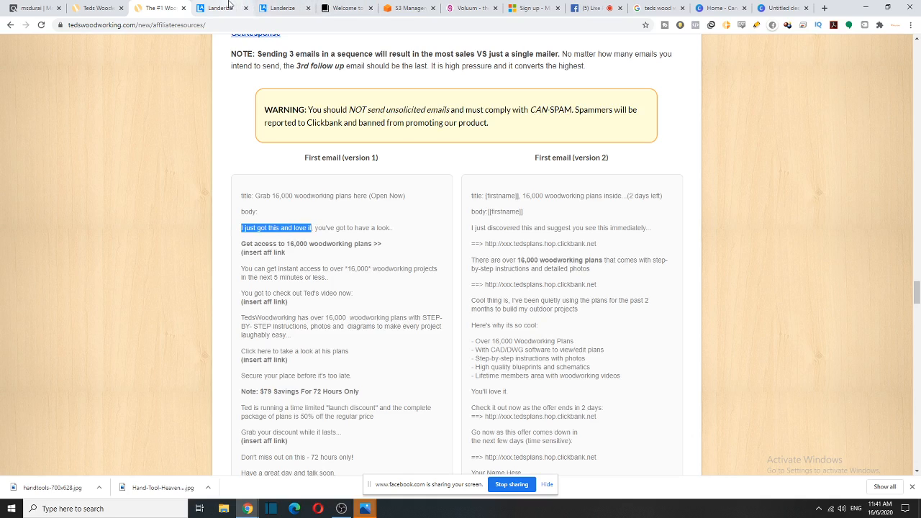
left_click(373, 313)
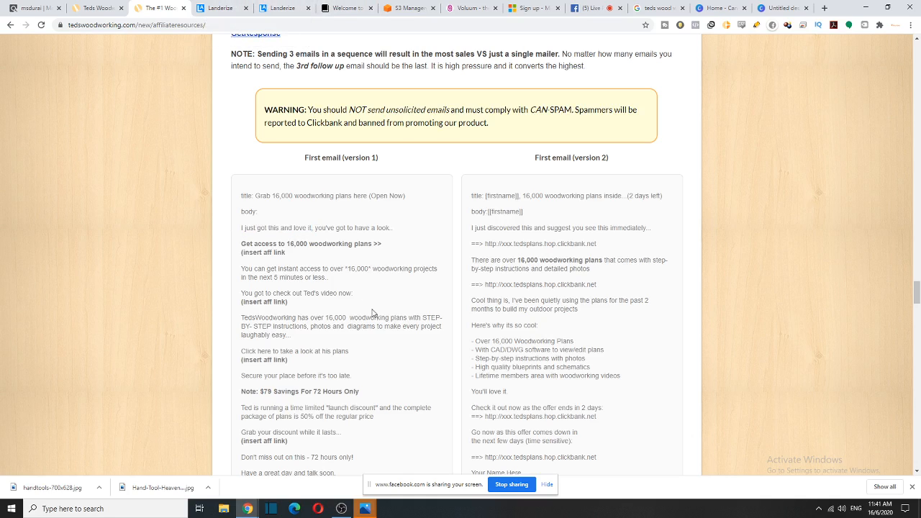
scroll(373, 313, "down", 2)
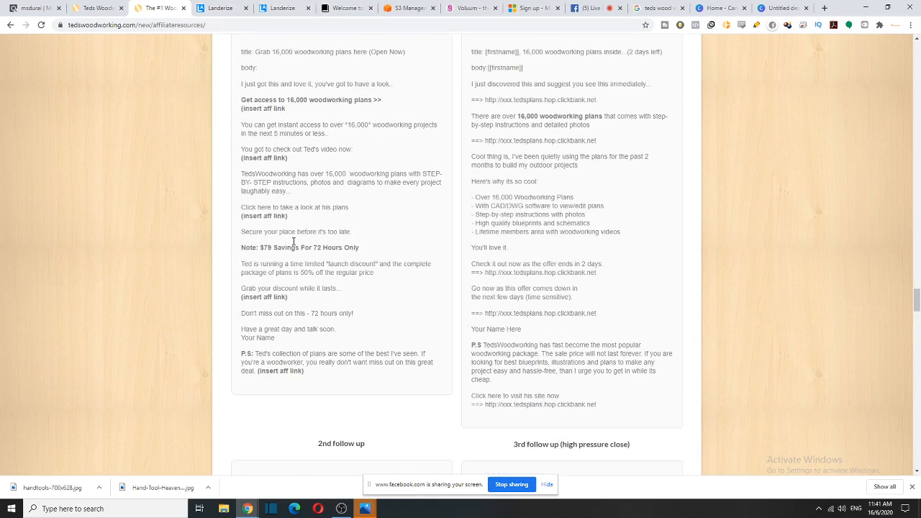
left_click_drag(242, 231, 353, 233)
key("ctrl+c")
left_click(529, 8)
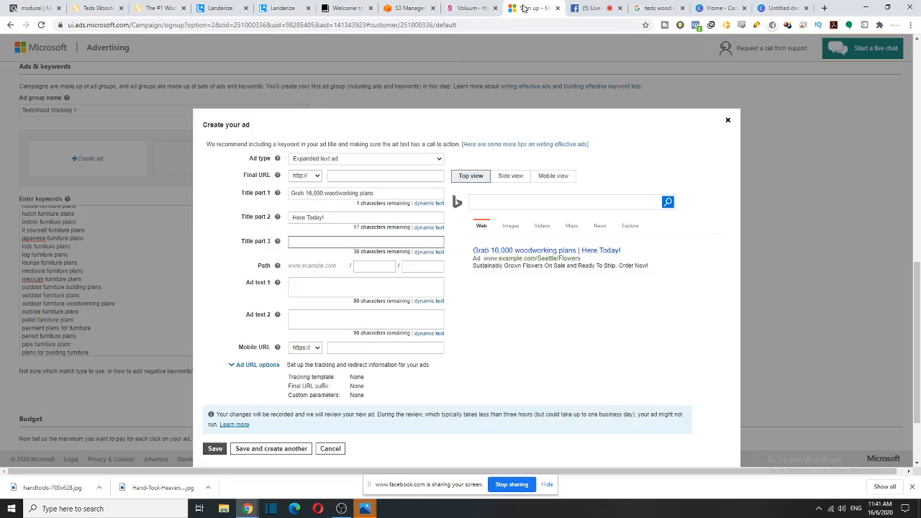
key("ctrl+v")
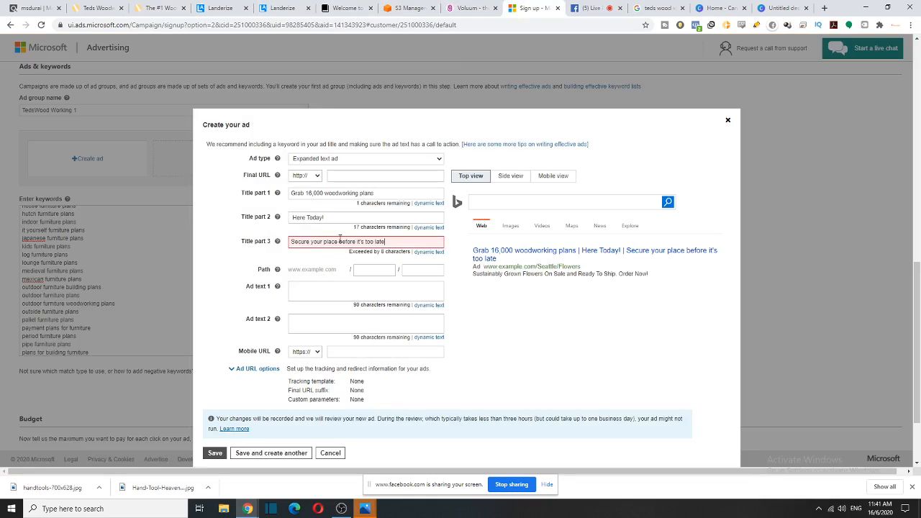
left_click_drag(338, 241, 327, 241)
key("BackSpace")
key("BackSpace")
key("BackSpace")
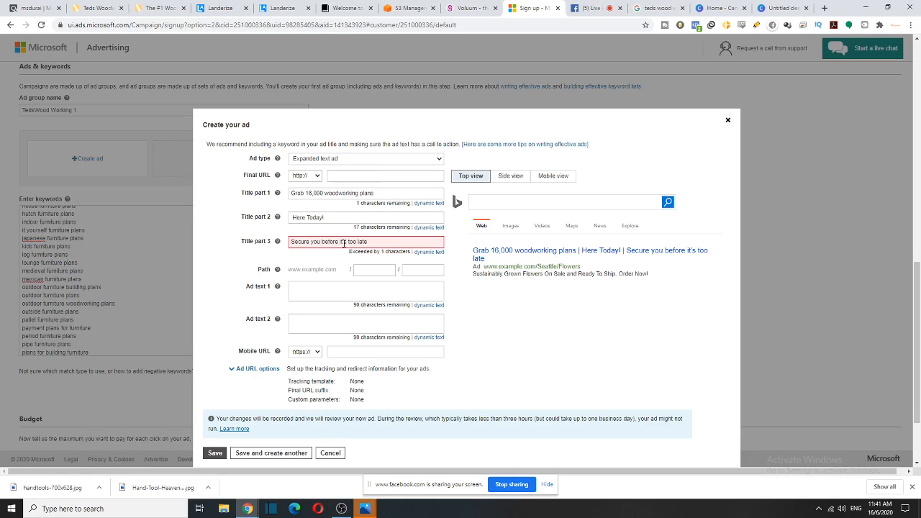
type("rs")
key("BackSpace")
key("BackSpace")
key("BackSpace")
key("BackSpace")
key("BackSpace")
type("0")
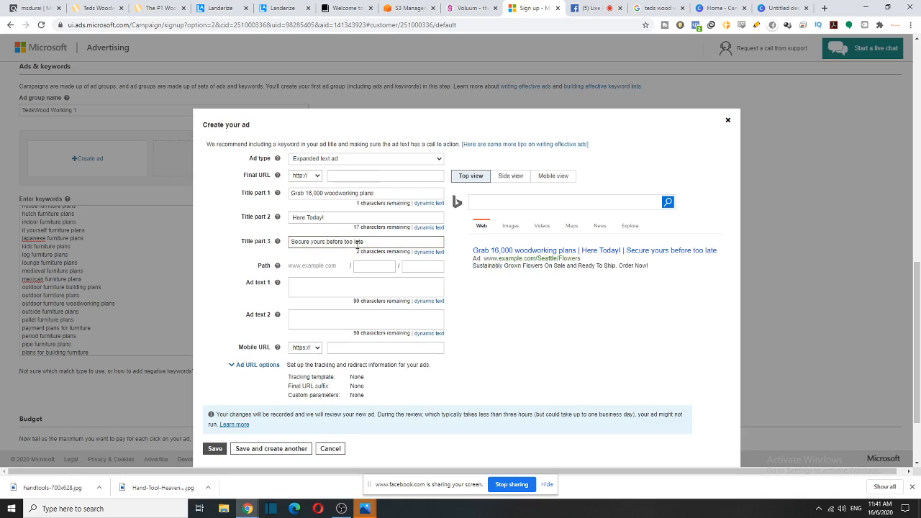
key("BackSpace")
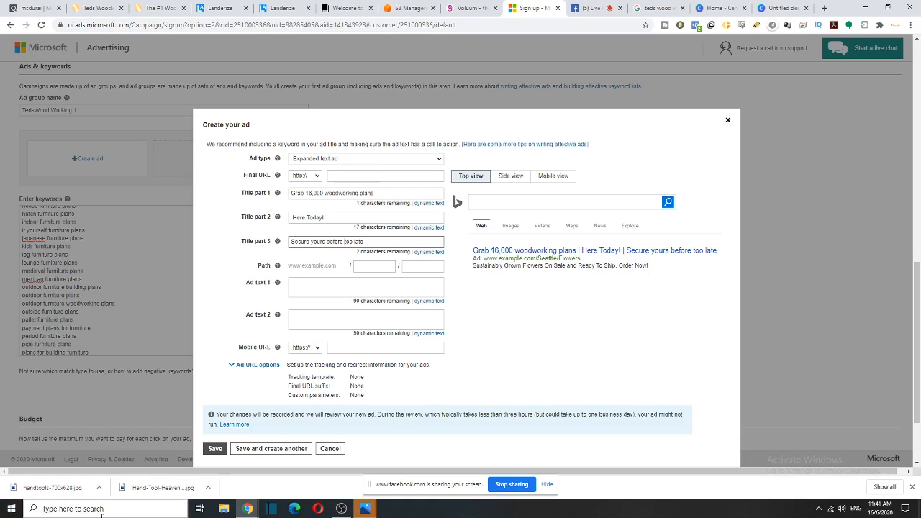
- Review the three-part title in the ad preview
left_click(399, 288)
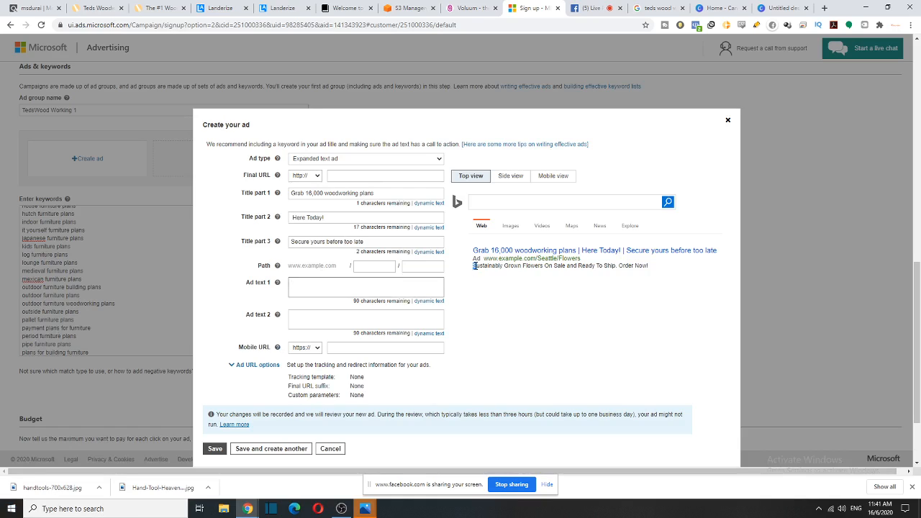
left_click_drag(475, 266, 653, 269)
left_click(475, 396)
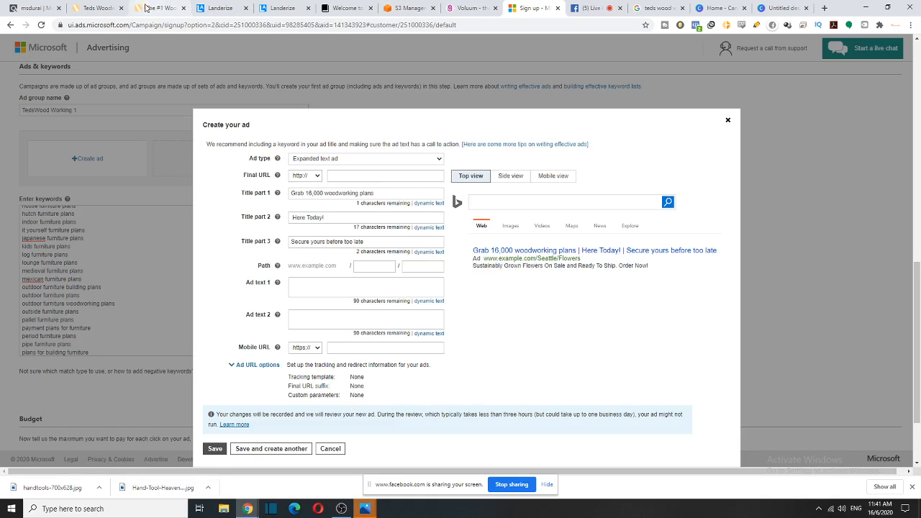
left_click(167, 13)
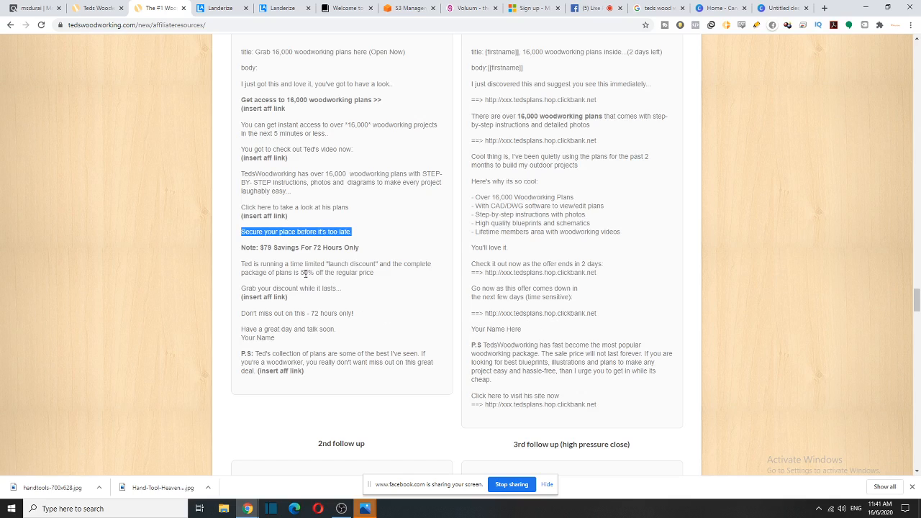
- Paste the 'Ted is running' launch-discount paragraph into Ad text 1
left_click_drag(387, 280, 240, 267)
key("ctrl+c")
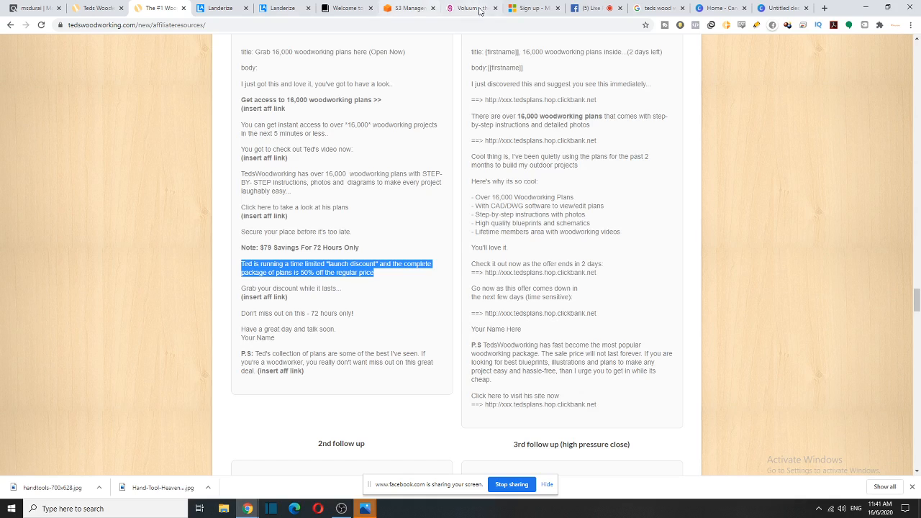
left_click(529, 8)
left_click(302, 282)
key("ctrl+v")
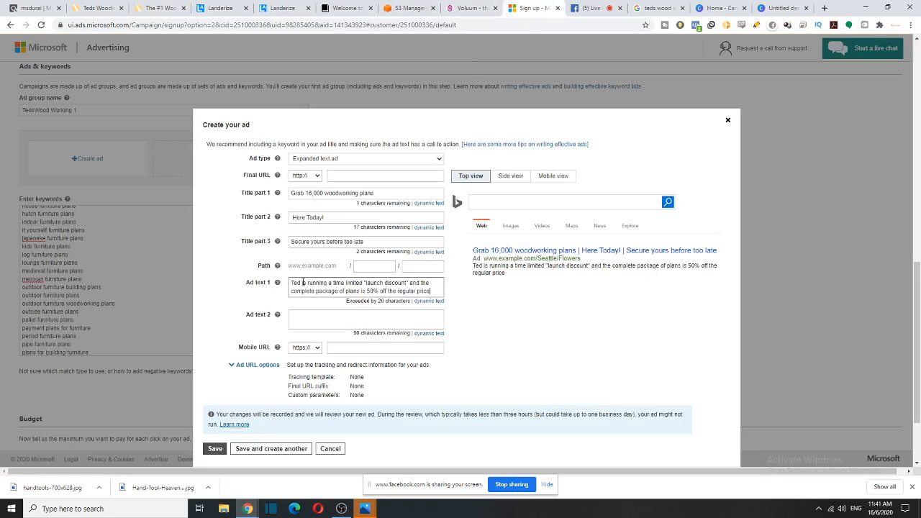
- Paste the 'Cool thing is' sentence into Ad text 2, dropping its opening 'Cool thing is'
left_click(167, 8)
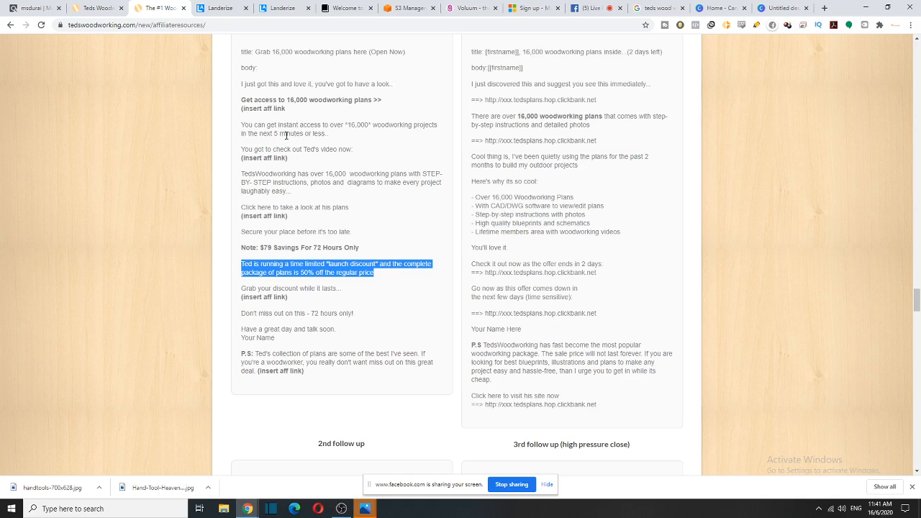
scroll(520, 223, "up", 1)
left_click_drag(632, 328, 465, 253)
left_click(568, 269)
left_click_drag(583, 265, 473, 254)
key("ctrl+c")
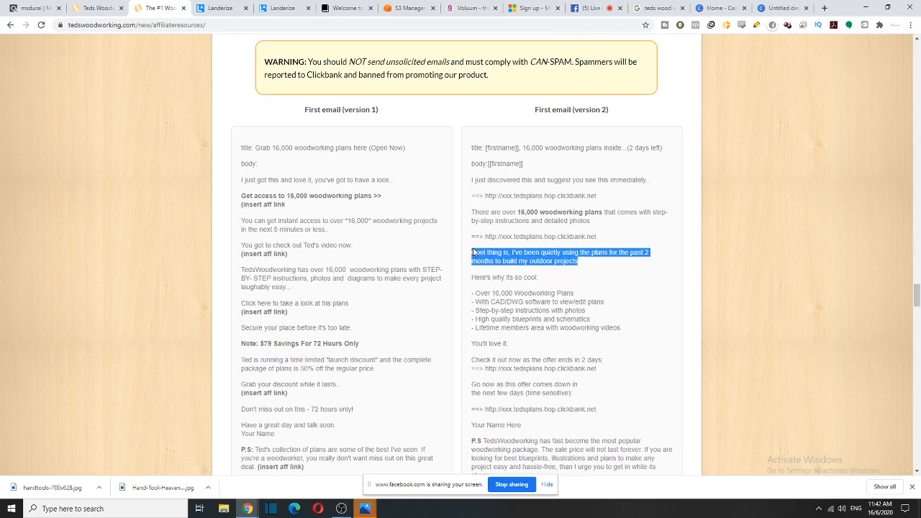
left_click(534, 8)
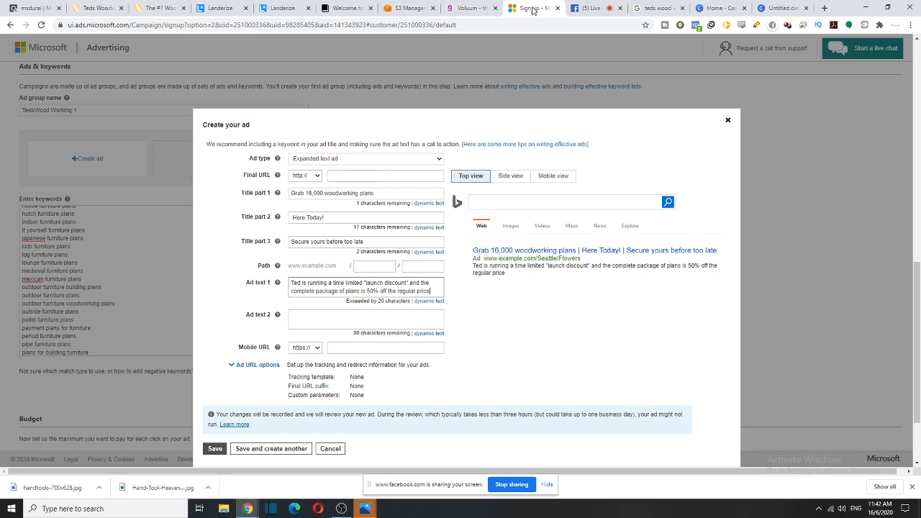
key("ctrl+v")
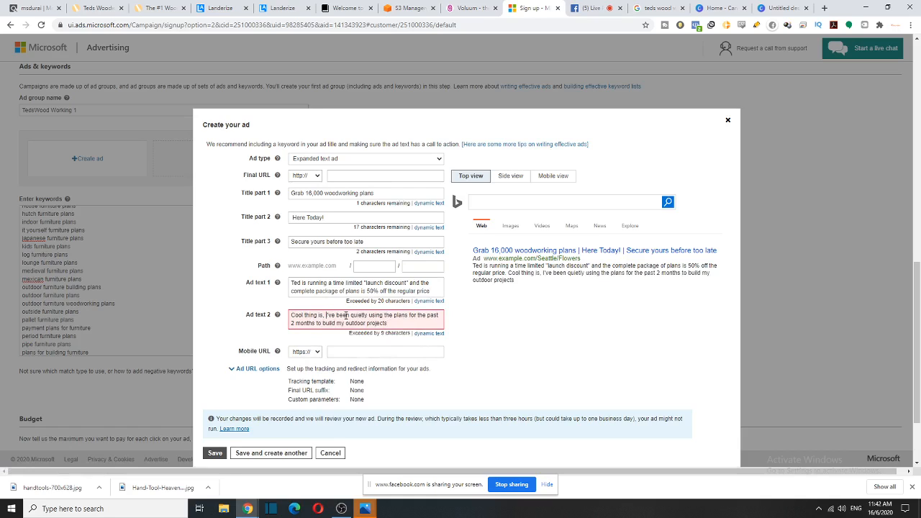
left_click_drag(327, 314, 282, 315)
key("BackSpace")
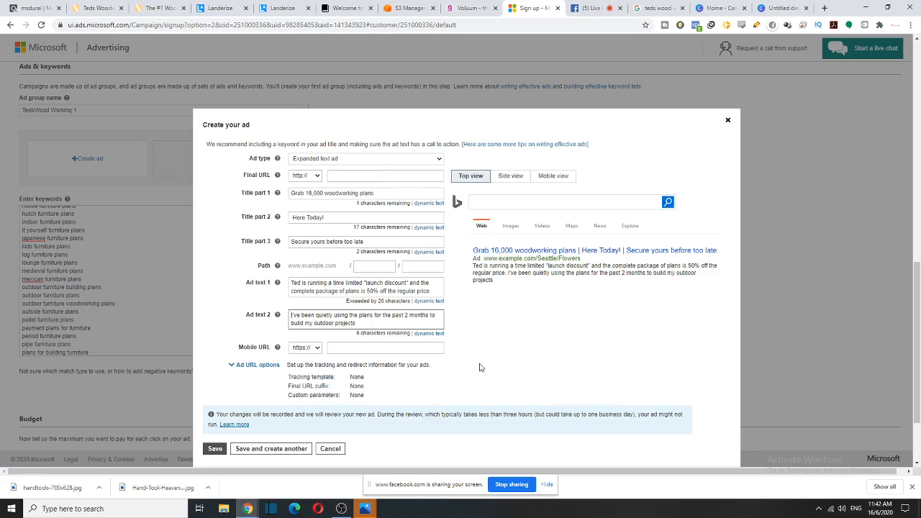
scroll(466, 375, "down", 2)
scroll(434, 339, "up", 2)
left_click(396, 267)
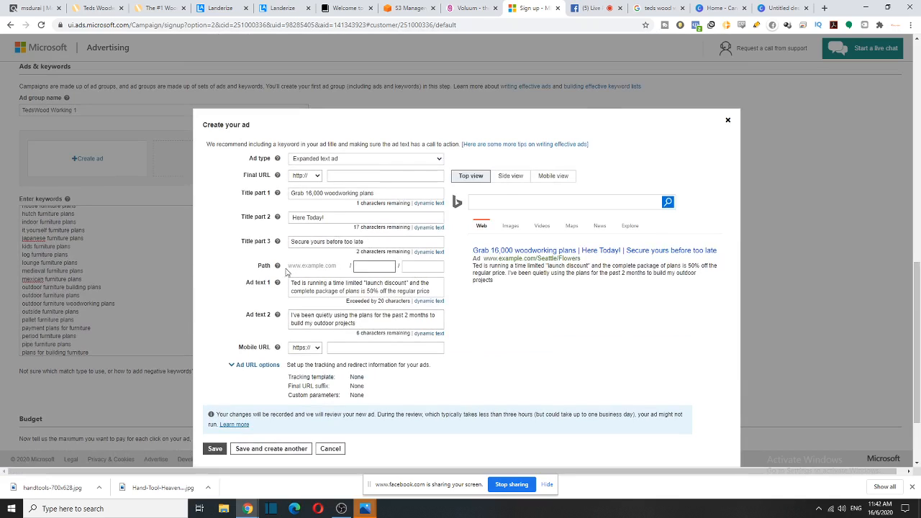
- Enter TedsWoodWorking as the first display path part, fixing the typos
left_click(368, 267)
type("Tedsw")
key("BackSpace")
type("Wor")
type("dWorking")
key("Tab")
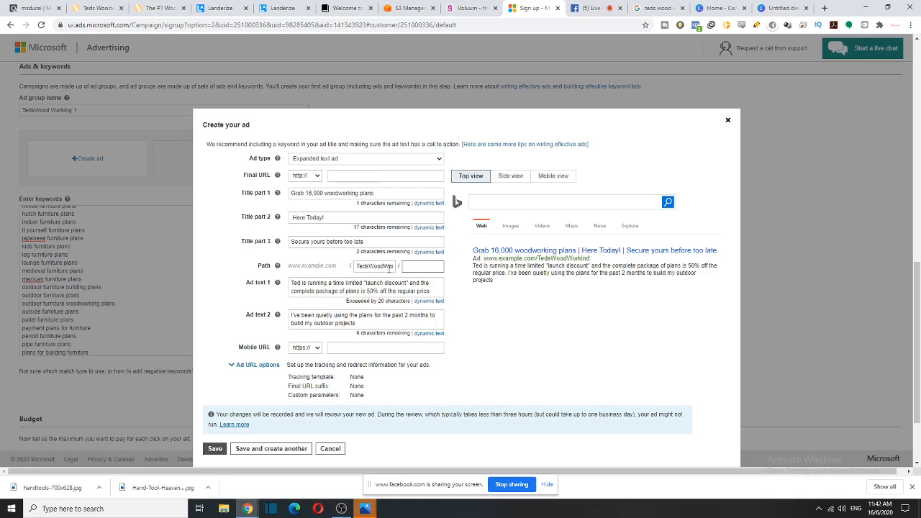
double_click(390, 266)
key("Right")
key("BackSpace")
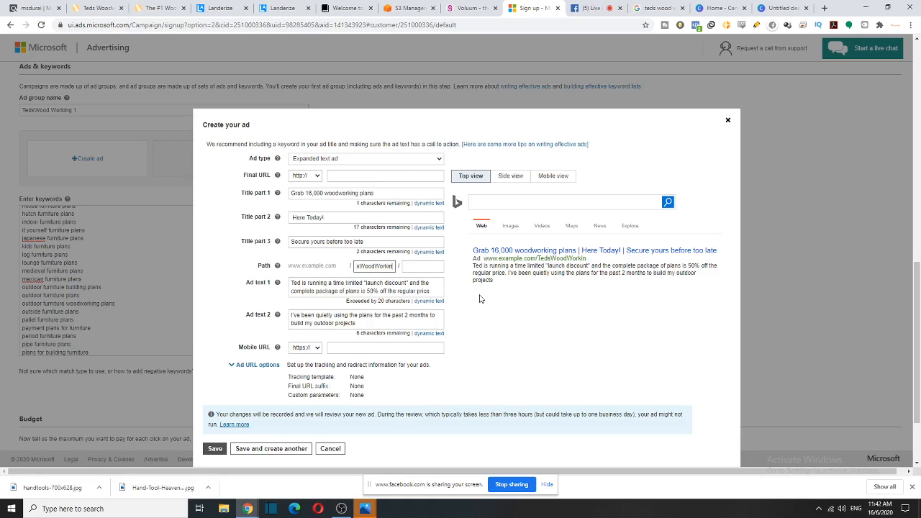
type("g")
- Type Discount as the second display path part, then move to the Final URL box
left_click(422, 266)
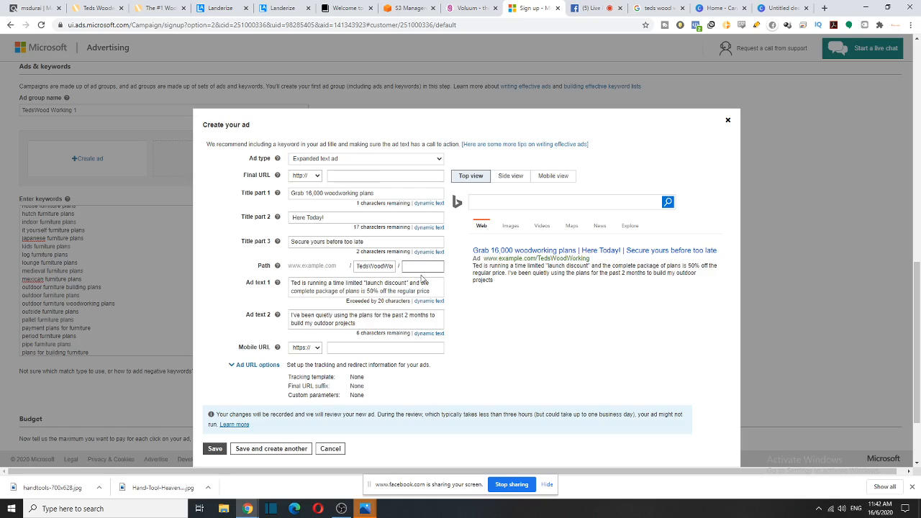
type("Discount")
scroll(366, 360, "down", 2)
scroll(364, 349, "up", 2)
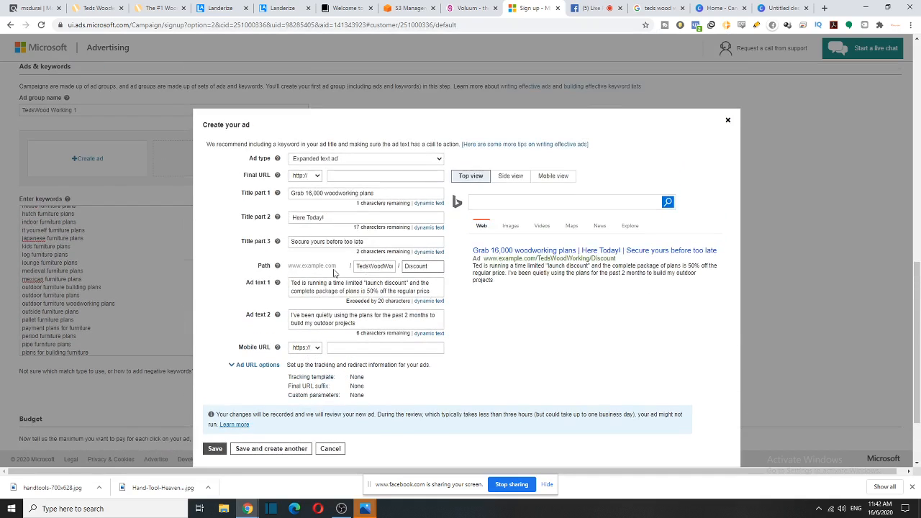
left_click(331, 176)
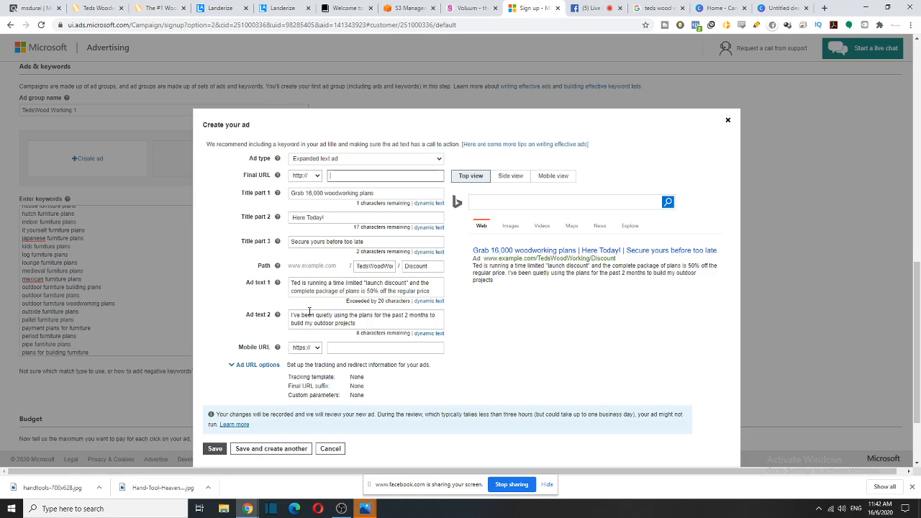
left_click(472, 8)
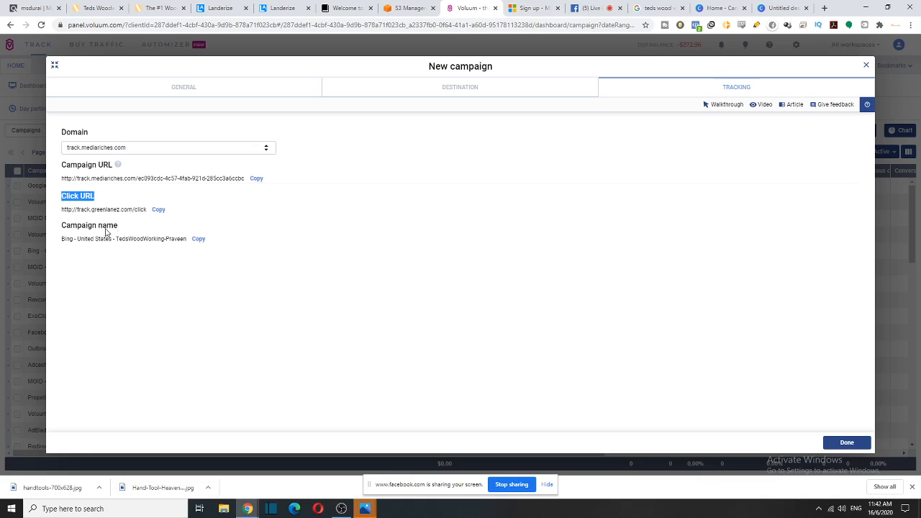
left_click(161, 209)
left_click(534, 8)
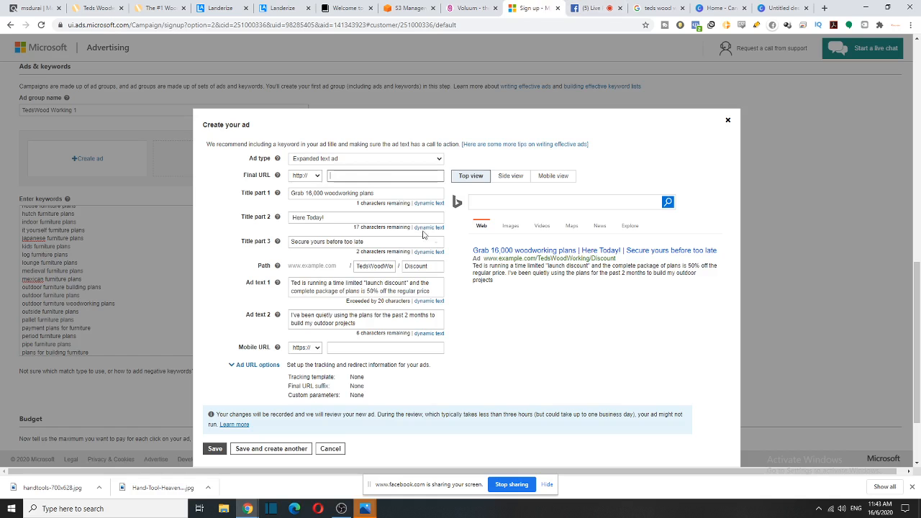
type("track.greenlanez.com/click")
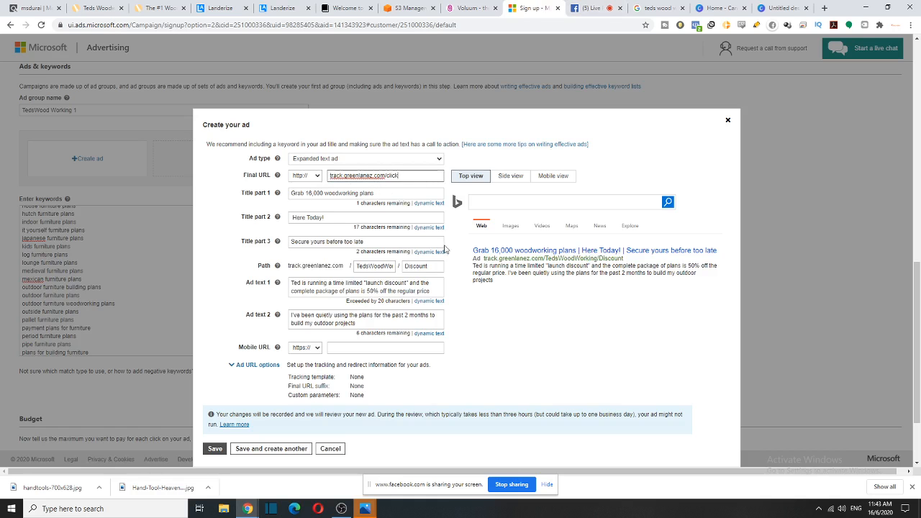
left_click(503, 312)
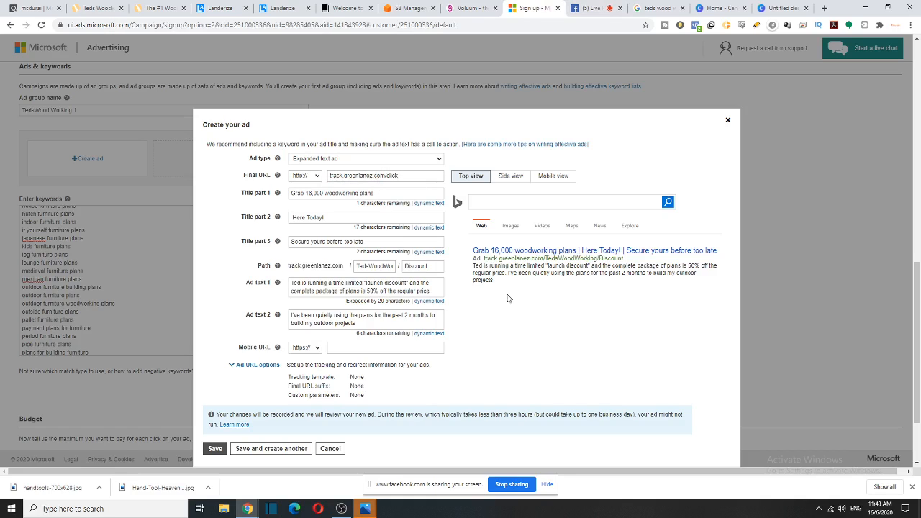
left_click(317, 349)
left_click(302, 366)
left_click(360, 348)
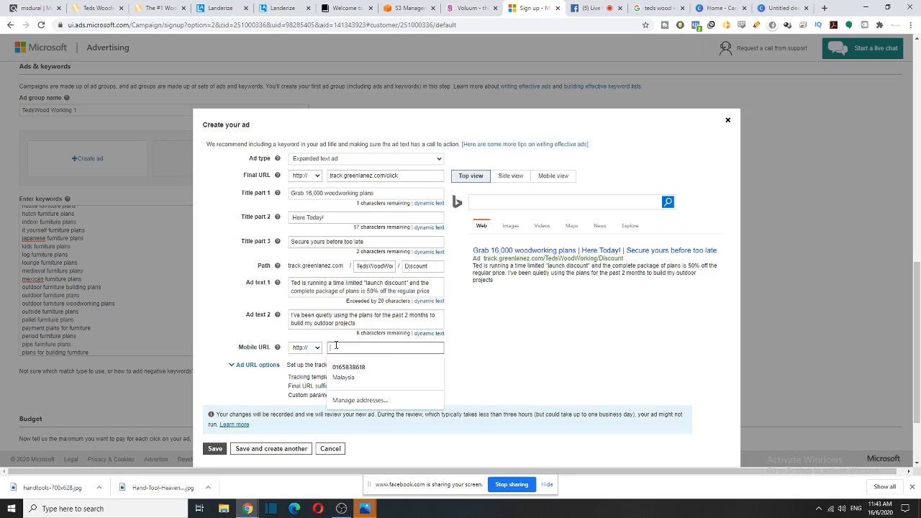
type("track.greenlanez.com/click")
left_click(526, 366)
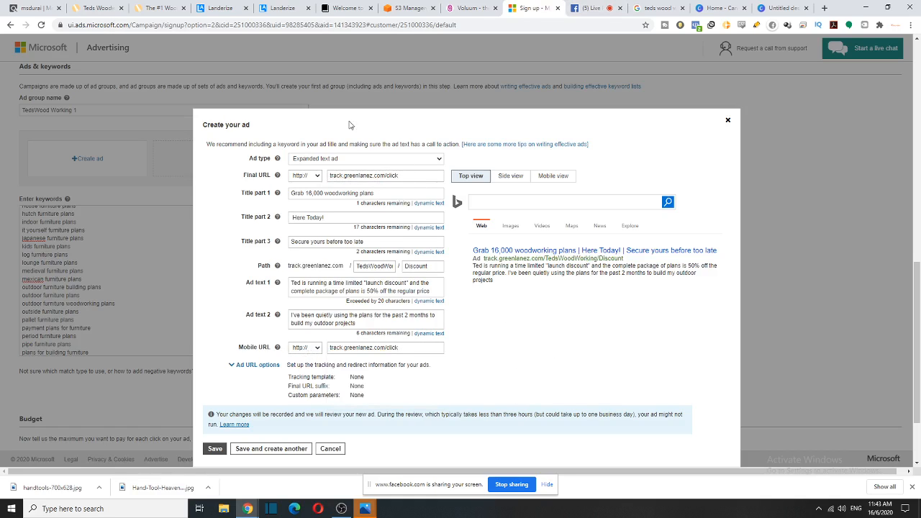
- Shorten Ad text 1 under 90 characters so it starts with "Limited", and save the ad
scroll(518, 314, "down", 2)
scroll(478, 301, "up", 1)
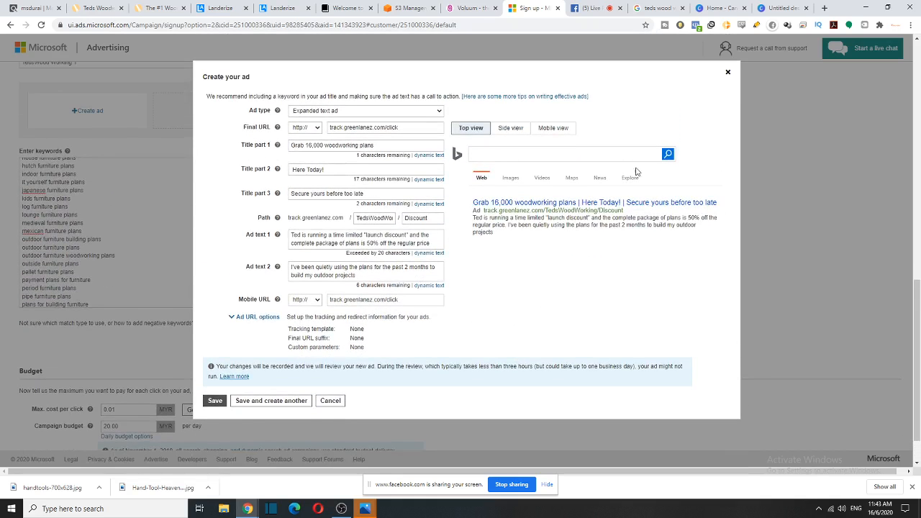
left_click(213, 401)
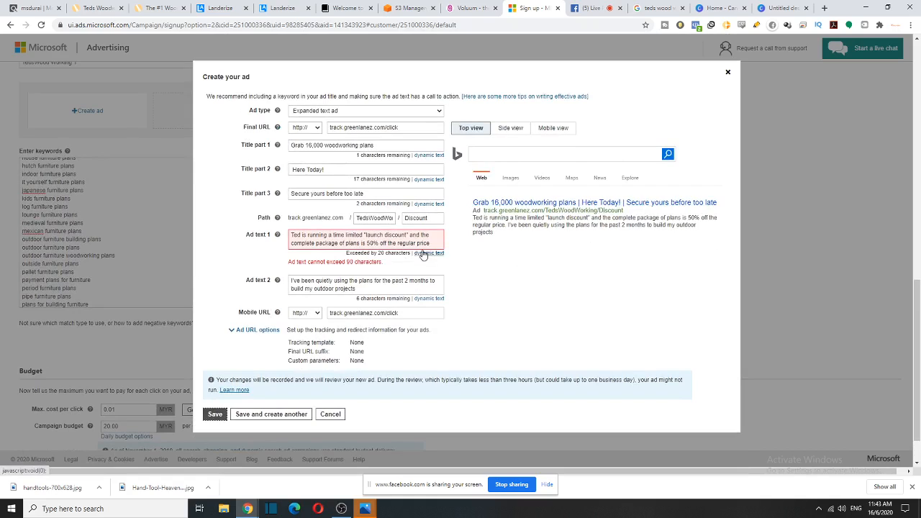
mouse_move(430, 243)
left_mouse_down()
mouse_move(379, 244)
mouse_move(416, 243)
left_mouse_up()
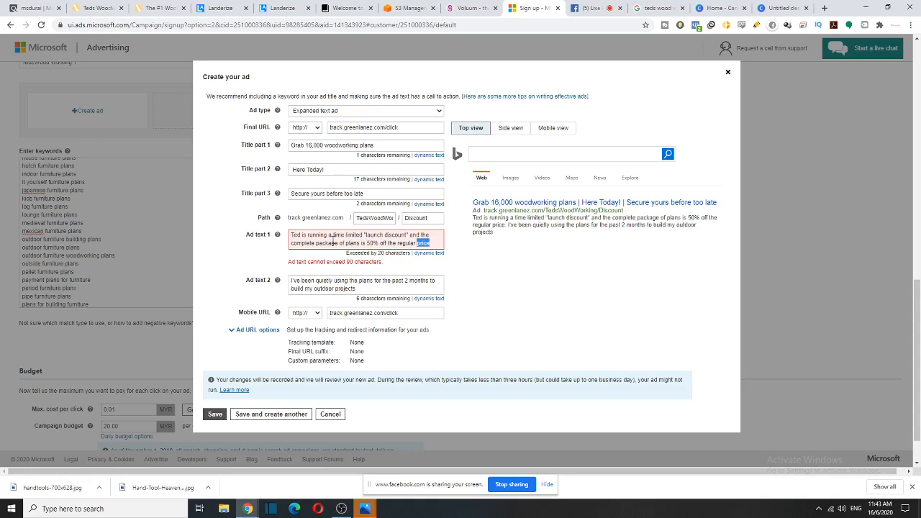
left_click_drag(333, 236, 291, 238)
key("BackSpace")
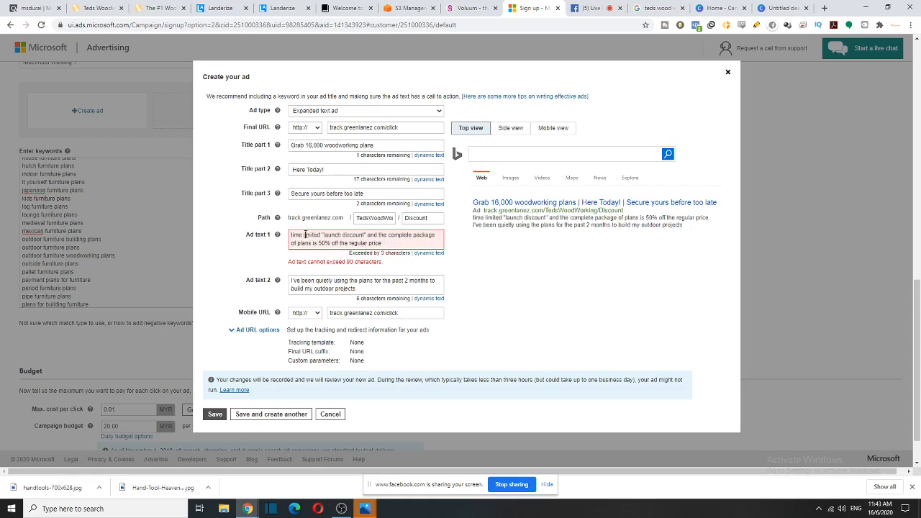
left_click_drag(305, 235, 288, 240)
key("BackSpace")
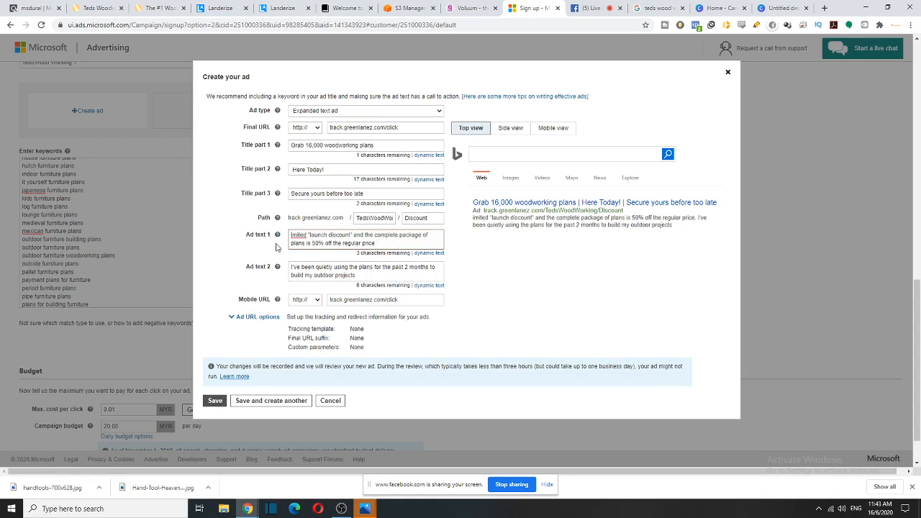
type("L")
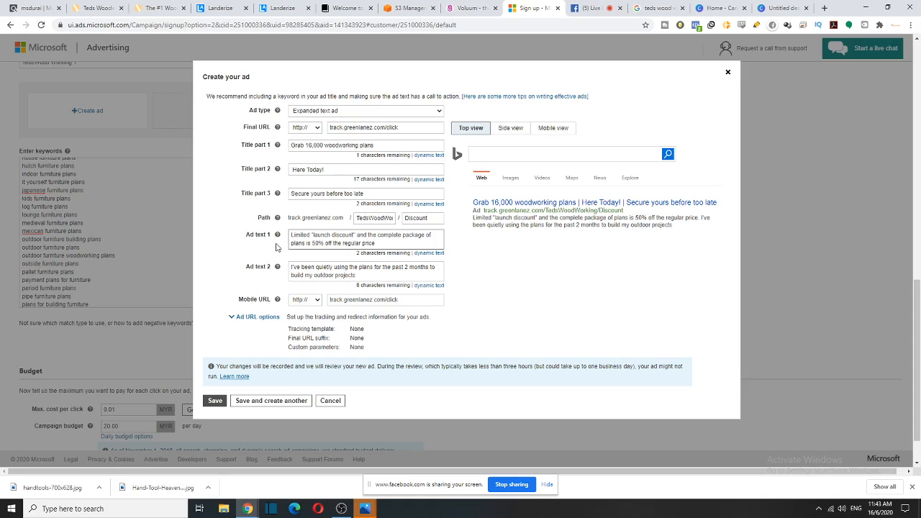
left_click(214, 400)
- Change the daily campaign budget from 20.00 to 200.00 MYR
scroll(263, 339, "up", 4)
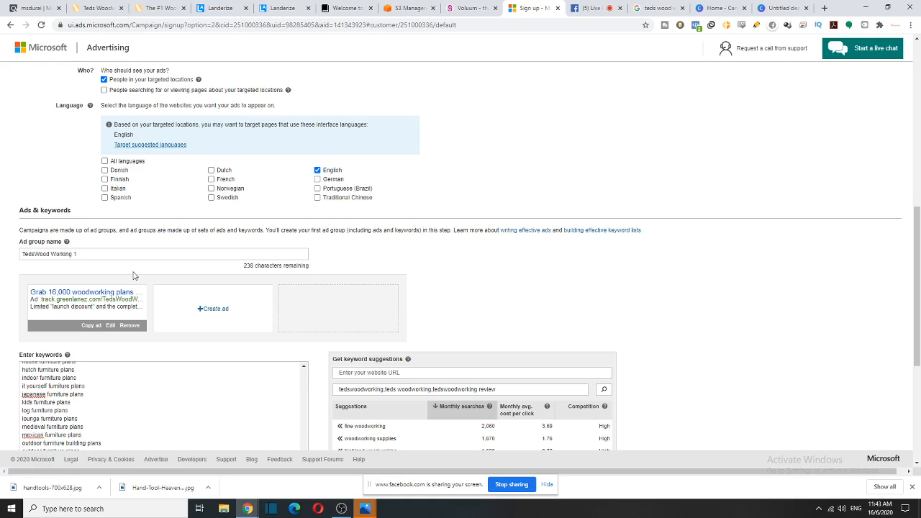
scroll(134, 272, "down", 1)
scroll(135, 269, "down", 8)
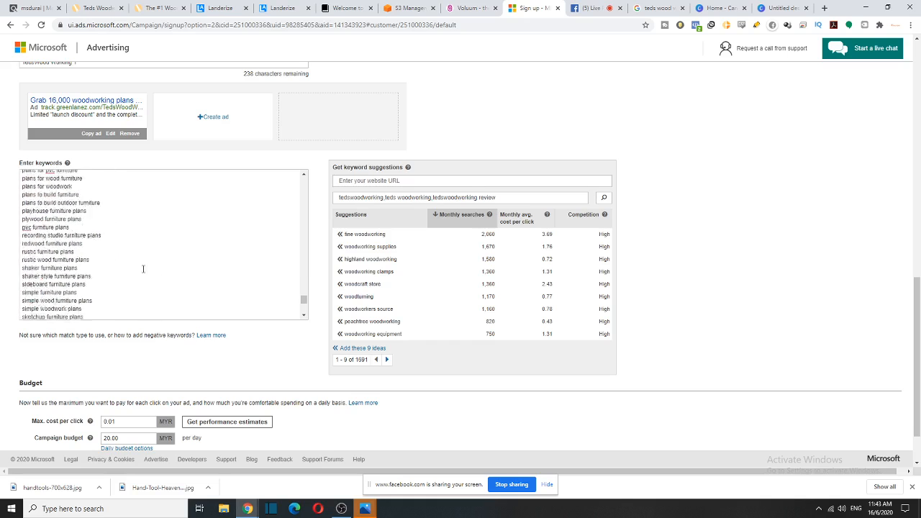
scroll(734, 406, "down", 1)
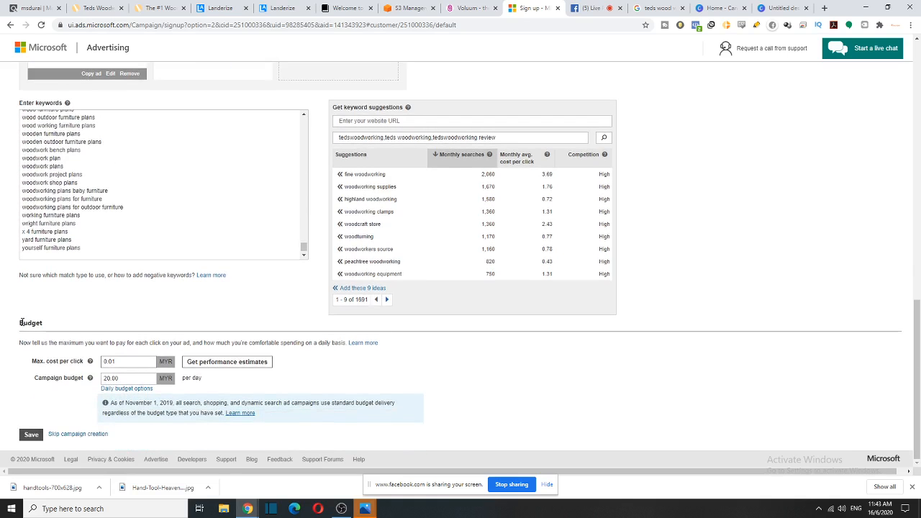
left_click_drag(21, 322, 106, 324)
left_click(116, 378)
key("BackSpace")
key("BackSpace")
key("BackSpace")
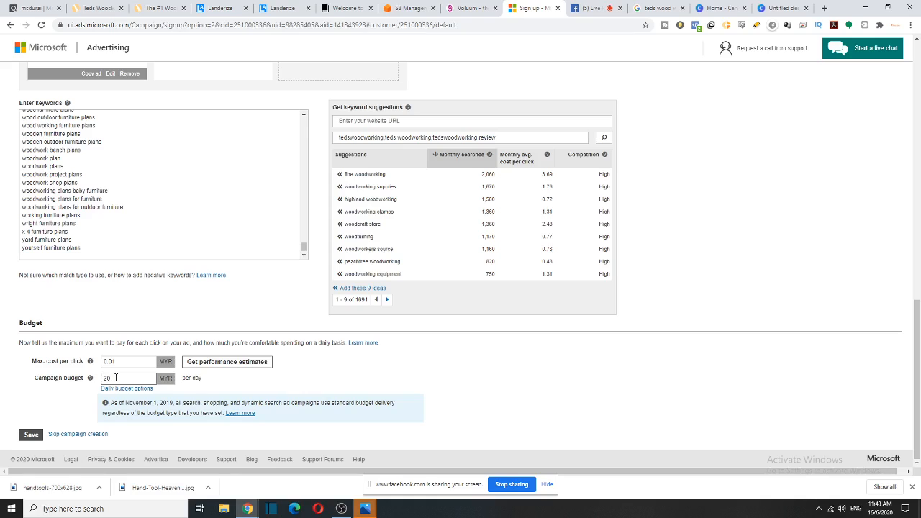
type("0.0")
- Keep the max cost per click at 0.01 and save the campaign
left_click_drag(36, 361, 83, 365)
left_click(113, 362)
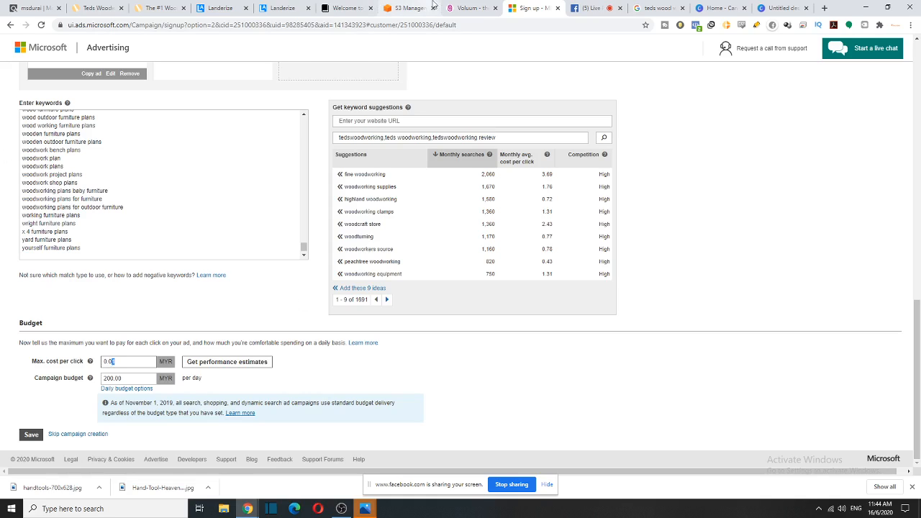
left_click(477, 10)
left_click(529, 8)
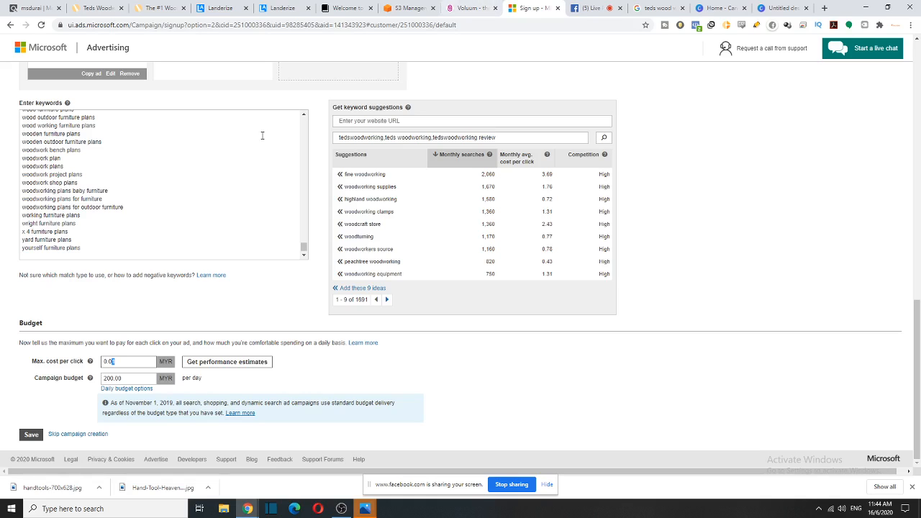
left_click(124, 363)
scroll(206, 353, "up", 15)
scroll(194, 349, "down", 15)
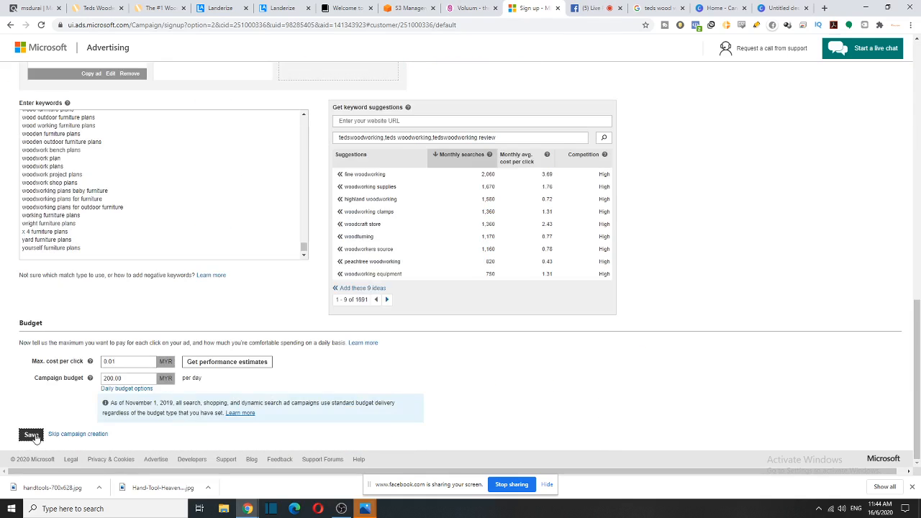
left_click(32, 435)
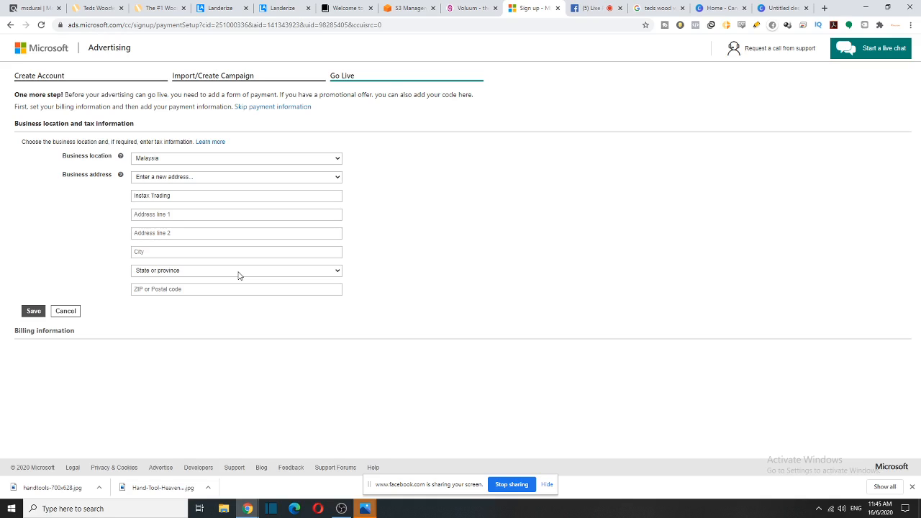
- Stop screen sharing, then end the Facebook Live video and confirm
left_click(514, 486)
left_click(591, 8)
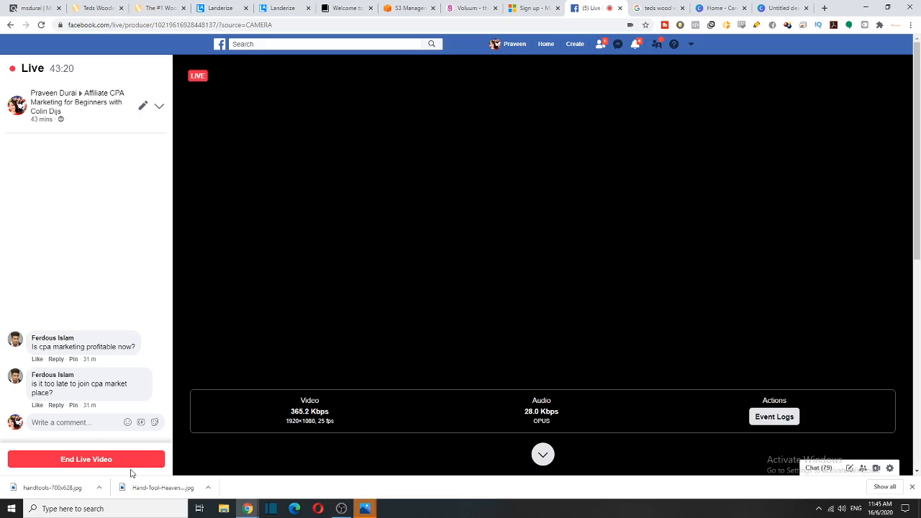
left_click(130, 464)
left_click(562, 281)
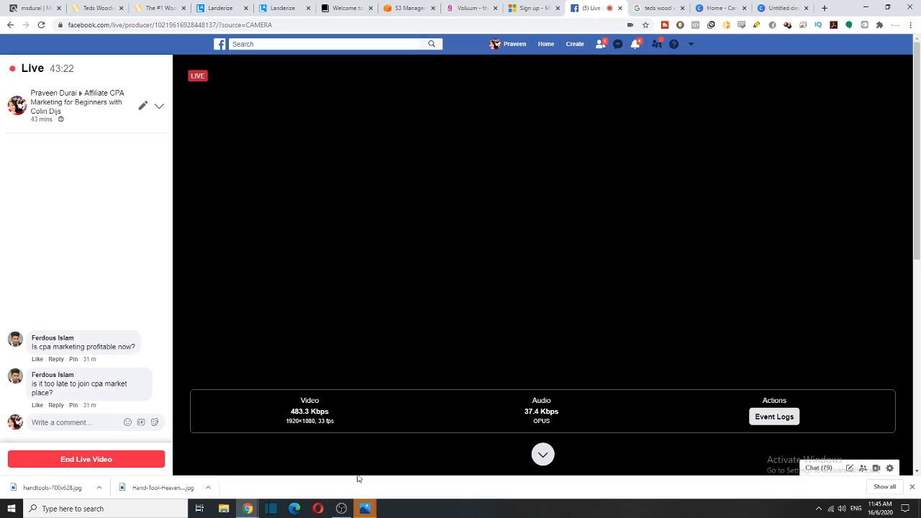